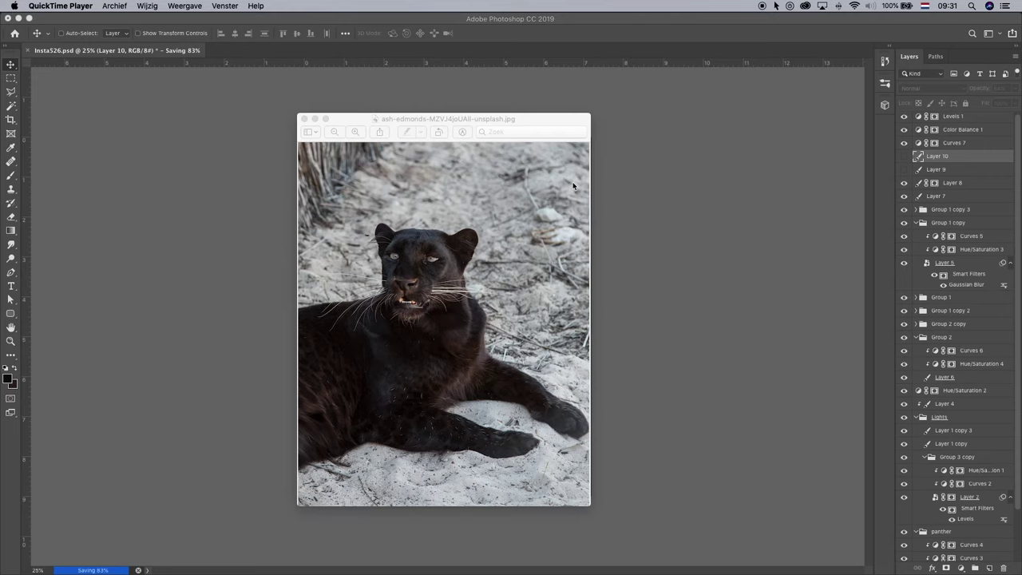
# Move the Preview window showing the ash-edmonds panther photo out of the way.
pyautogui.moveTo(503, 123); pyautogui.dragTo(505, 126)
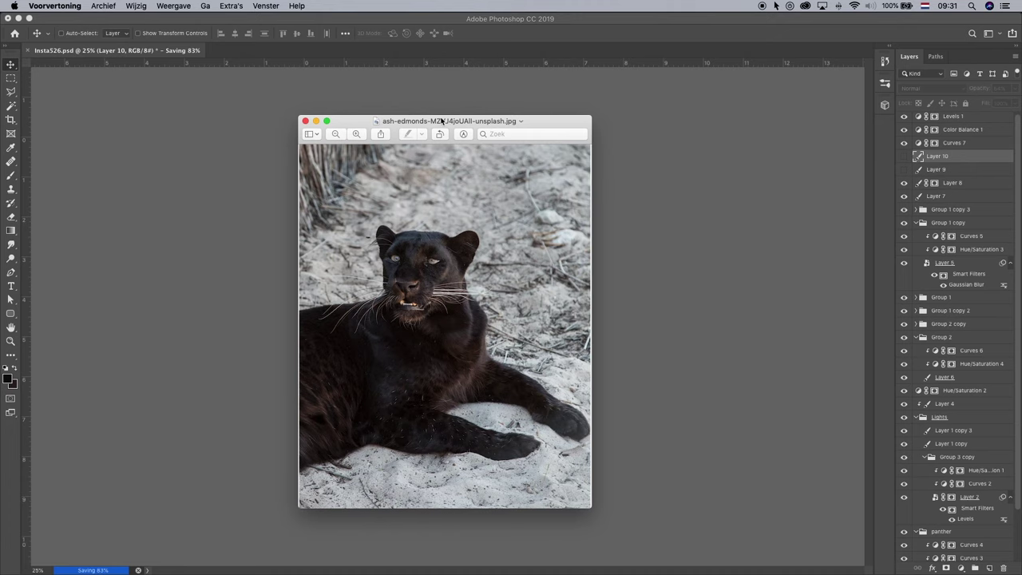
pyautogui.moveTo(441, 120); pyautogui.dragTo(777, 106)
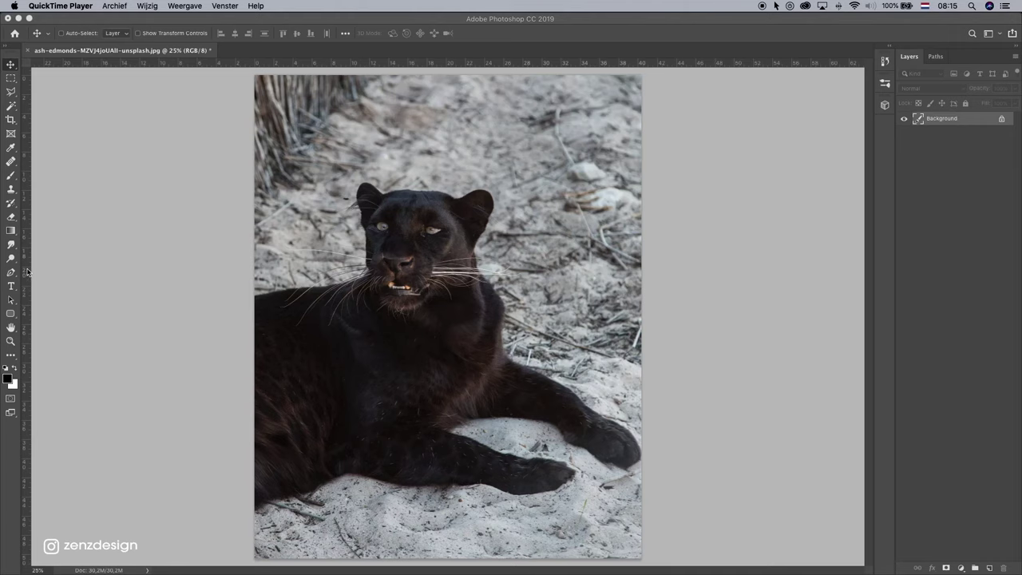
# Zoom in on the panther's back edge and switch to the Pen tool in Path mode.
pyautogui.click(11, 341)
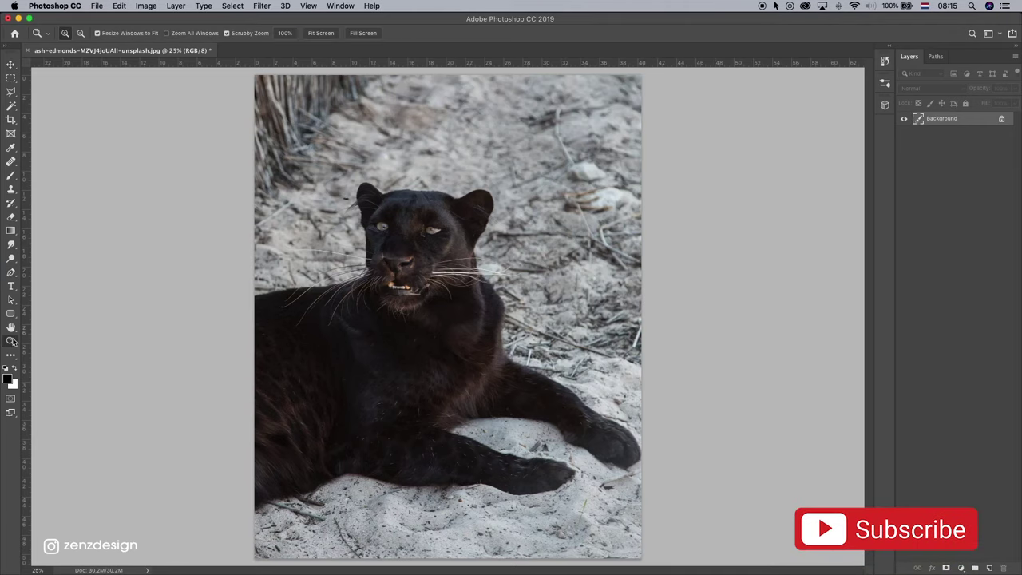
pyautogui.click(313, 280)
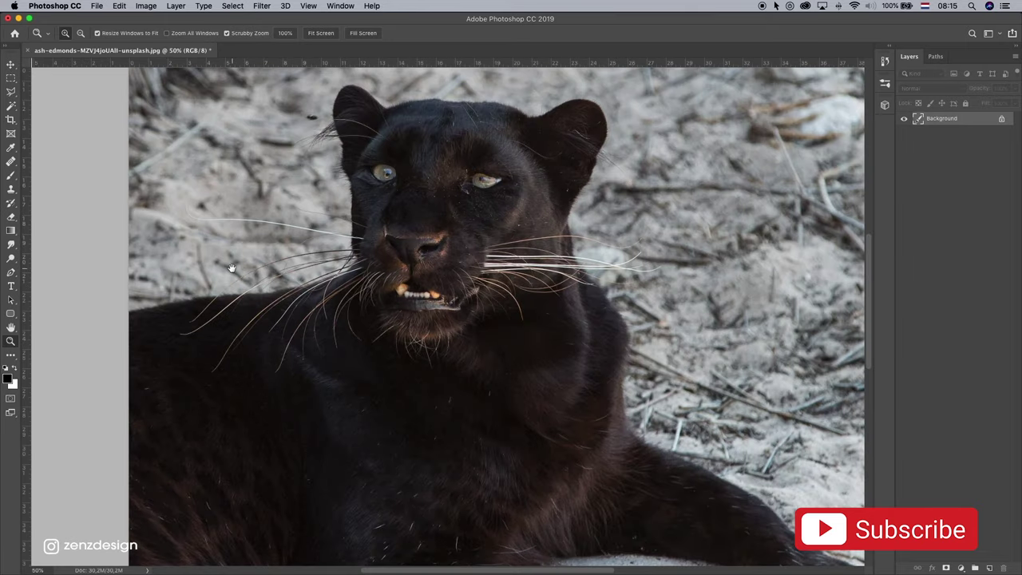
pyautogui.moveTo(233, 287); pyautogui.dragTo(311, 308)
pyautogui.click(257, 294)
pyautogui.click(11, 272)
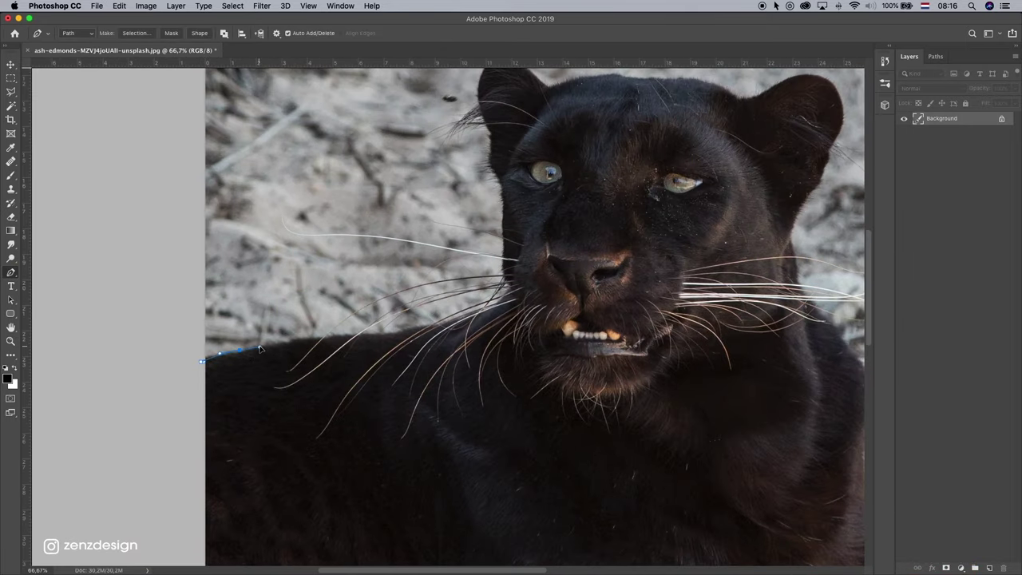
pyautogui.hotkey('ctrl', 'z')
# Place path anchors along the panther's back up toward its neck.
pyautogui.click(314, 339)
pyautogui.click(395, 333)
pyautogui.click(438, 324)
pyautogui.click(477, 311)
pyautogui.click(504, 298)
pyautogui.click(505, 257)
pyautogui.click(502, 189)
pyautogui.scroll(5, 491, 140)
# Continue the path up the neck, around the left ear and over the head.
pyautogui.click(484, 257)
pyautogui.click(503, 233)
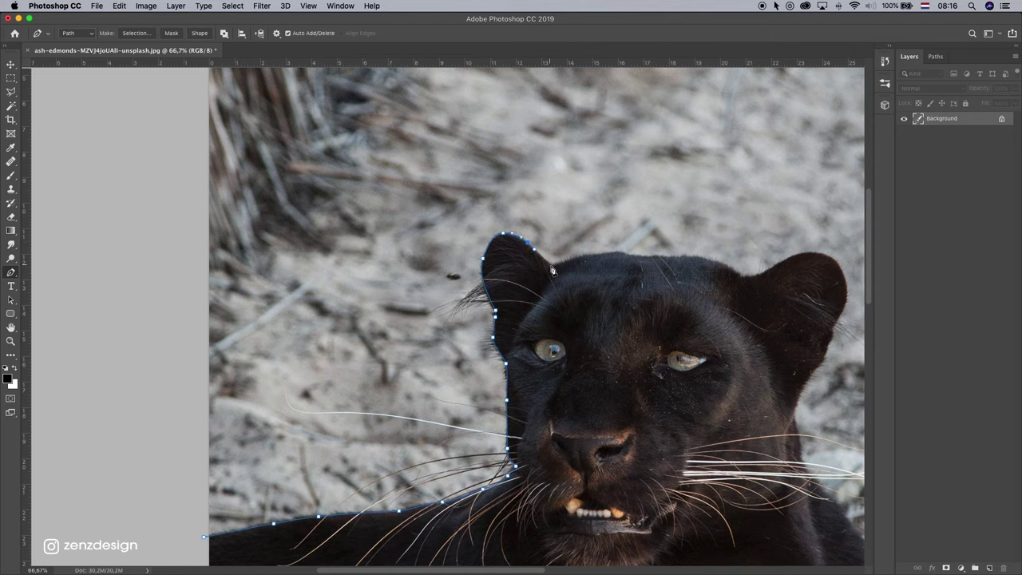
pyautogui.click(550, 263)
pyautogui.click(619, 252)
pyautogui.hscroll(5, 627, 254)
pyautogui.scroll(-1, 626, 255)
pyautogui.click(510, 222)
# Trace the path around the right ear and down its outer edge.
pyautogui.click(571, 241)
pyautogui.click(591, 238)
pyautogui.click(620, 226)
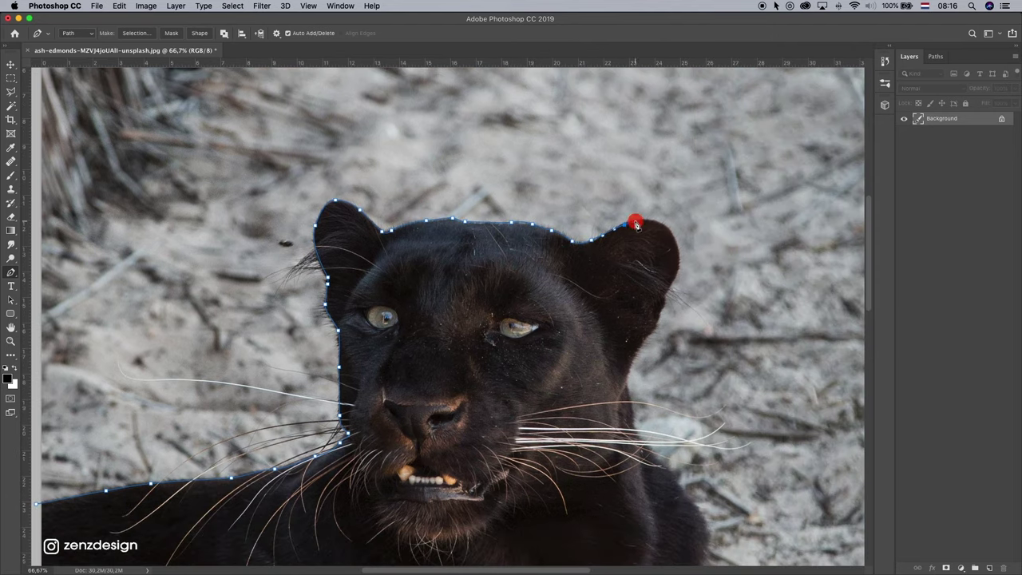
pyautogui.click(672, 230)
pyautogui.click(679, 264)
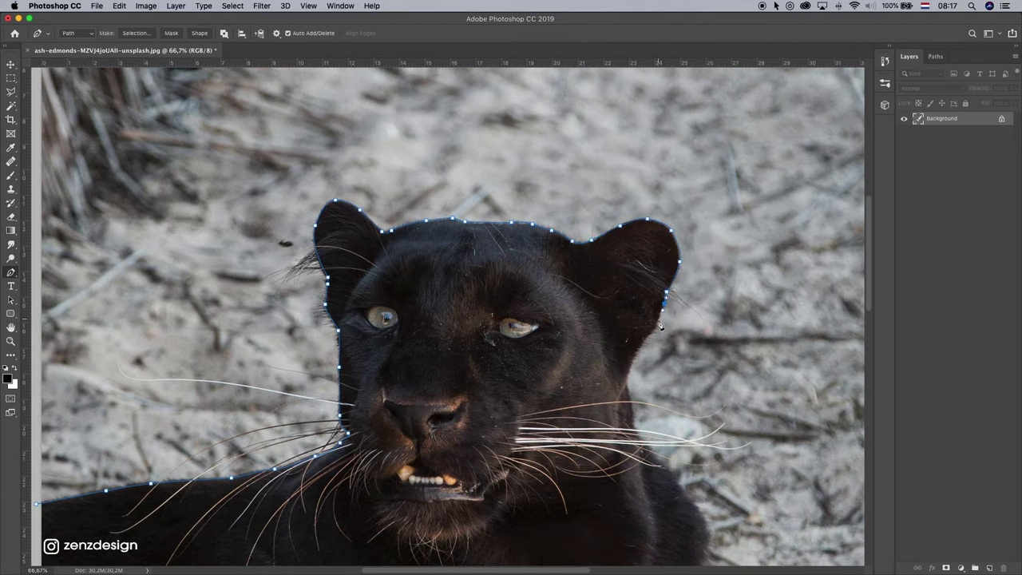
pyautogui.click(623, 395)
# Run the path down the neck and chest, along the near leg to the paw tip.
pyautogui.scroll(-6, 627, 395)
pyautogui.click(575, 216)
pyautogui.click(599, 250)
pyautogui.click(644, 326)
pyautogui.scroll(-3, 644, 325)
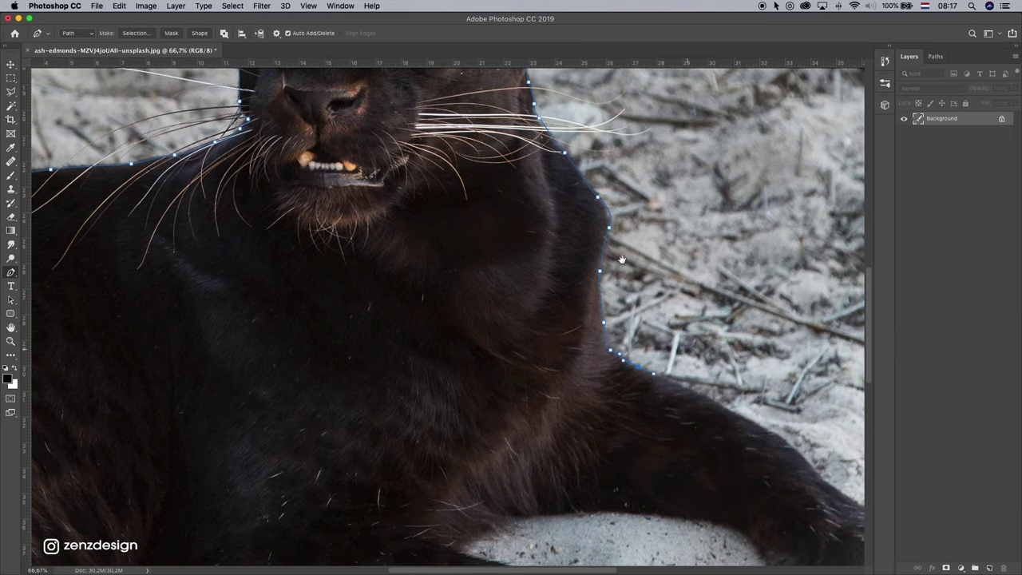
pyautogui.scroll(-4, 621, 258)
pyautogui.click(655, 262)
pyautogui.click(695, 294)
pyautogui.click(758, 340)
pyautogui.click(839, 368)
# Trace around the paw tip and back along the leg's underside to the chest and second leg.
pyautogui.hscroll(2, 840, 367)
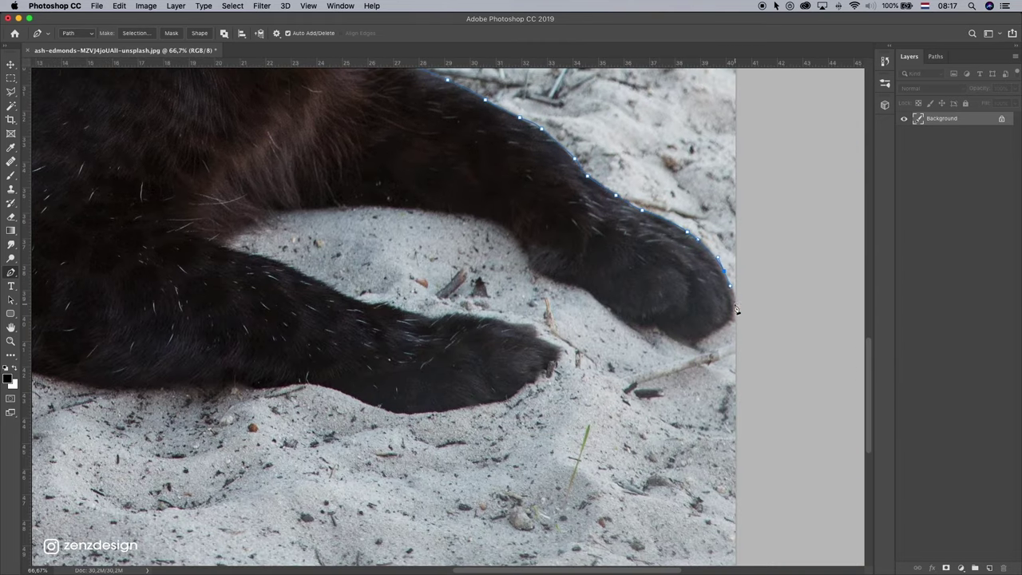
pyautogui.click(734, 303)
pyautogui.click(686, 341)
pyautogui.click(636, 328)
pyautogui.click(520, 247)
pyautogui.click(438, 213)
pyautogui.click(382, 207)
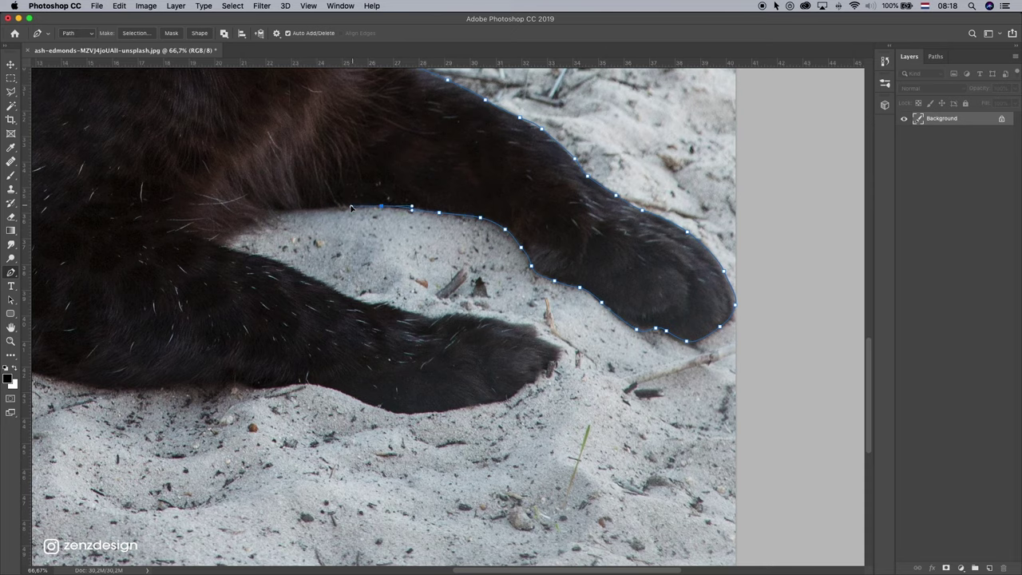
pyautogui.moveTo(351, 208)
pyautogui.mouseDown()
pyautogui.moveTo(241, 233)
pyautogui.moveTo(271, 262)
pyautogui.moveTo(470, 314)
pyautogui.moveTo(547, 372)
pyautogui.moveTo(297, 403)
pyautogui.mouseUp()
# Close the path along the second leg's underside, show rulers and zoom out to the whole panther.
pyautogui.hscroll(-5, 553, 399)
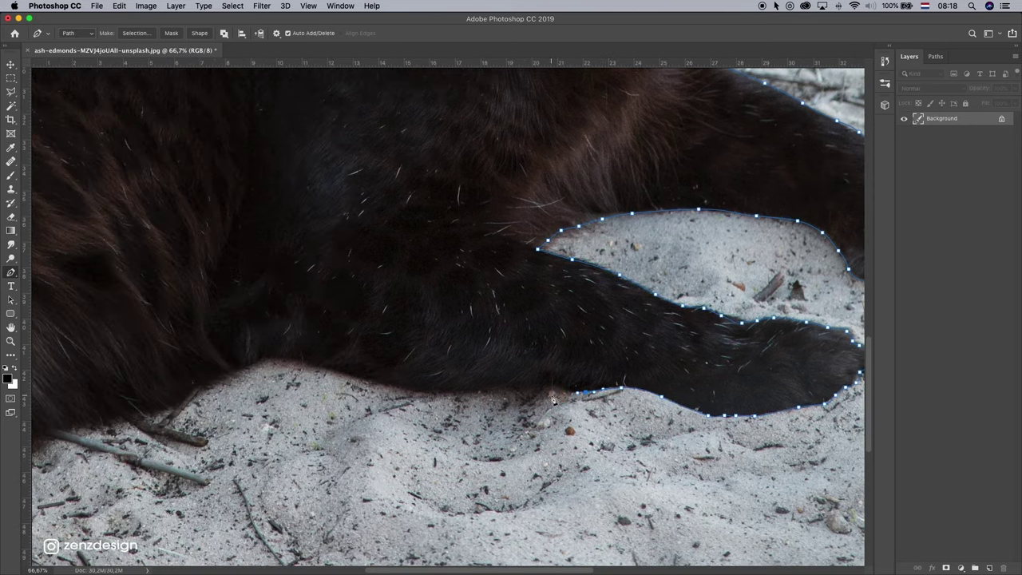
pyautogui.moveTo(552, 399)
pyautogui.mouseDown()
pyautogui.moveTo(375, 387)
pyautogui.moveTo(304, 369)
pyautogui.mouseUp()
pyautogui.hscroll(-5, 303, 368)
pyautogui.scroll(5, 310, 282)
pyautogui.moveTo(335, 239); pyautogui.dragTo(438, 292)
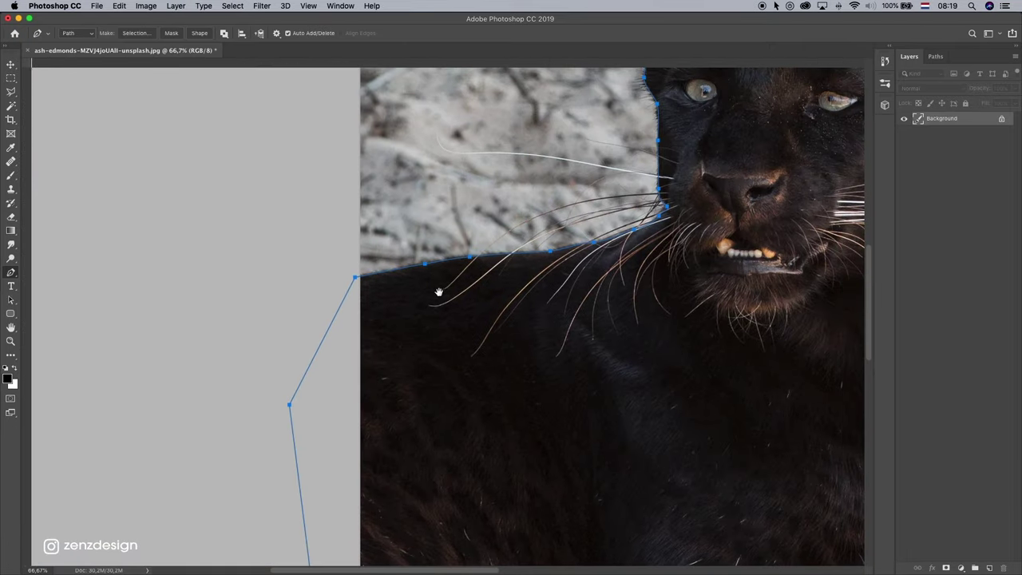
pyautogui.hotkey('ctrl', 'r')
pyautogui.click(11, 341)
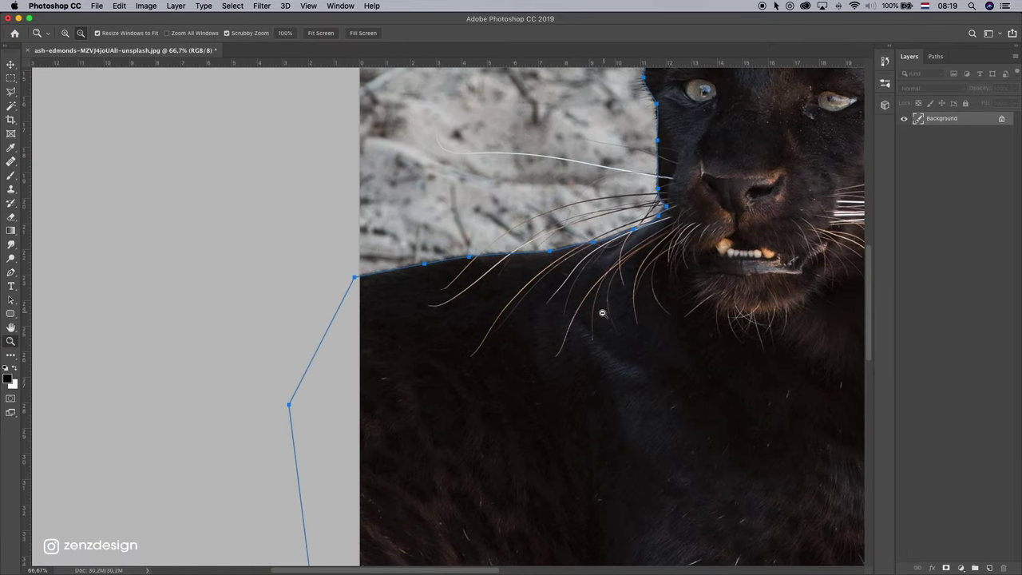
pyautogui.keyDown('alt'); pyautogui.click(600, 306); pyautogui.keyUp('alt')
pyautogui.keyDown('alt'); pyautogui.click(600, 307); pyautogui.keyUp('alt')
pyautogui.keyDown('alt'); pyautogui.click(551, 277); pyautogui.keyUp('alt')
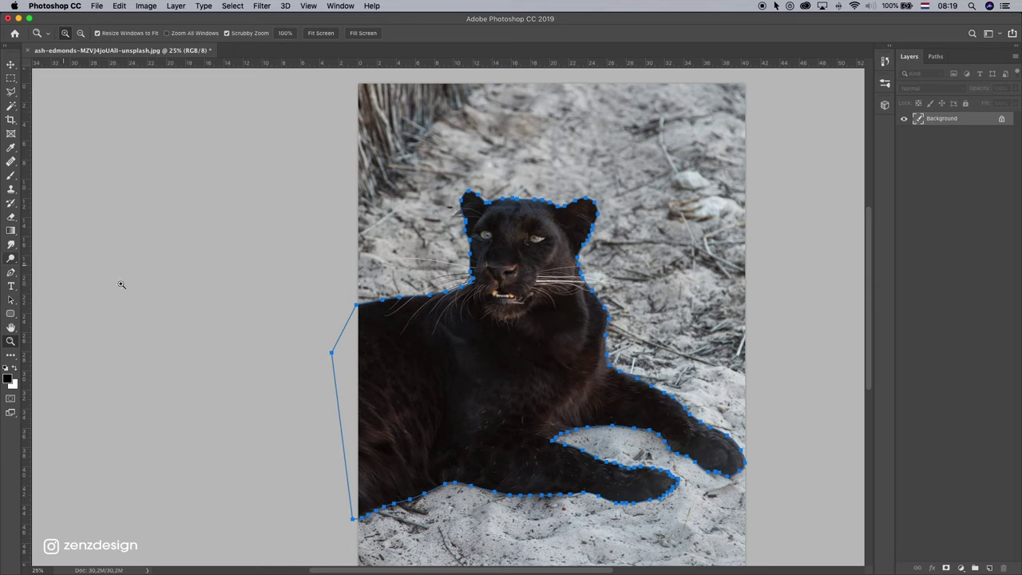
pyautogui.click(11, 272)
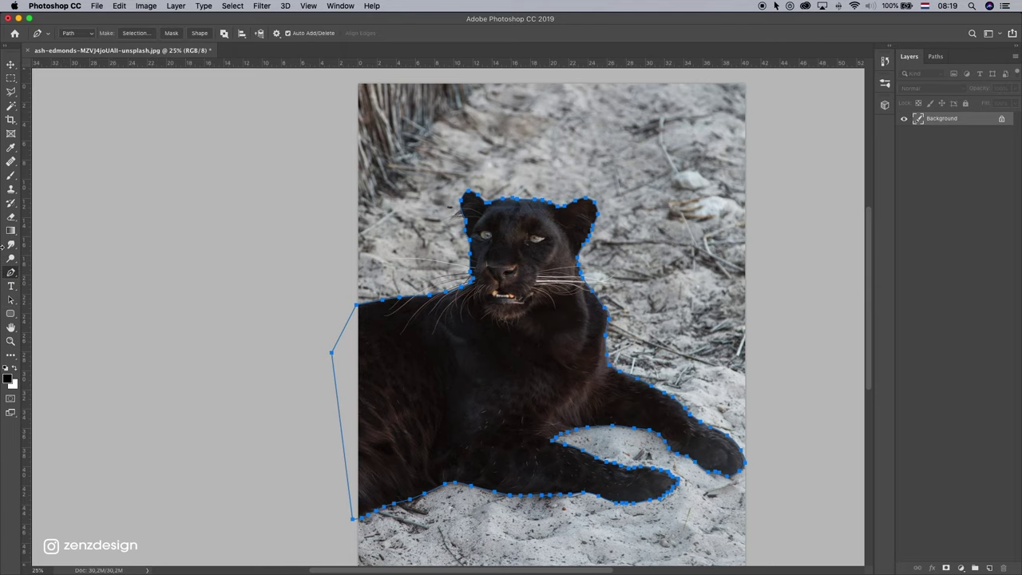
# Convert the panther path to a selection and add a layer mask, then zoom in on the cutout.
pyautogui.rightClick(479, 319)
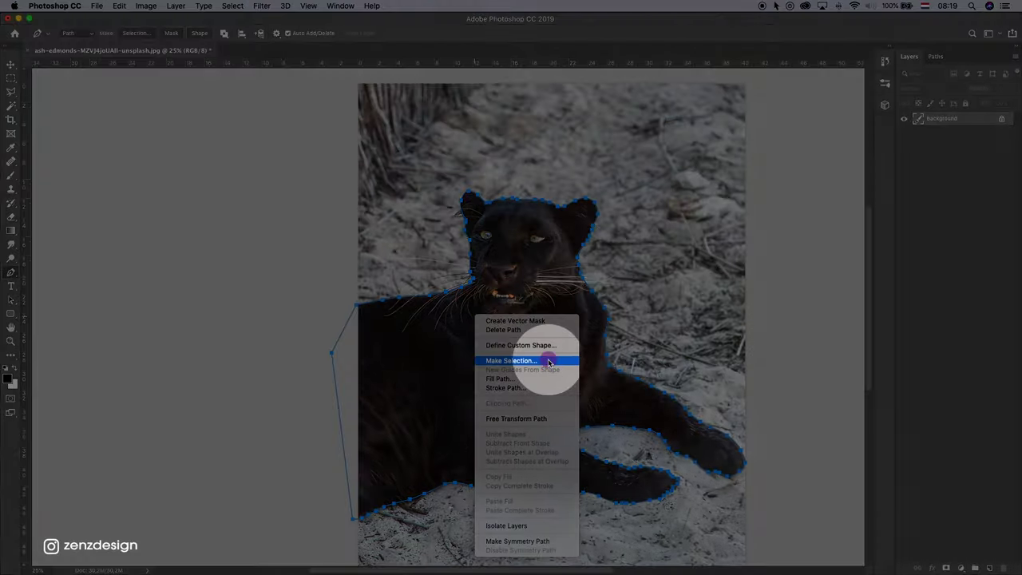
pyautogui.click(549, 361)
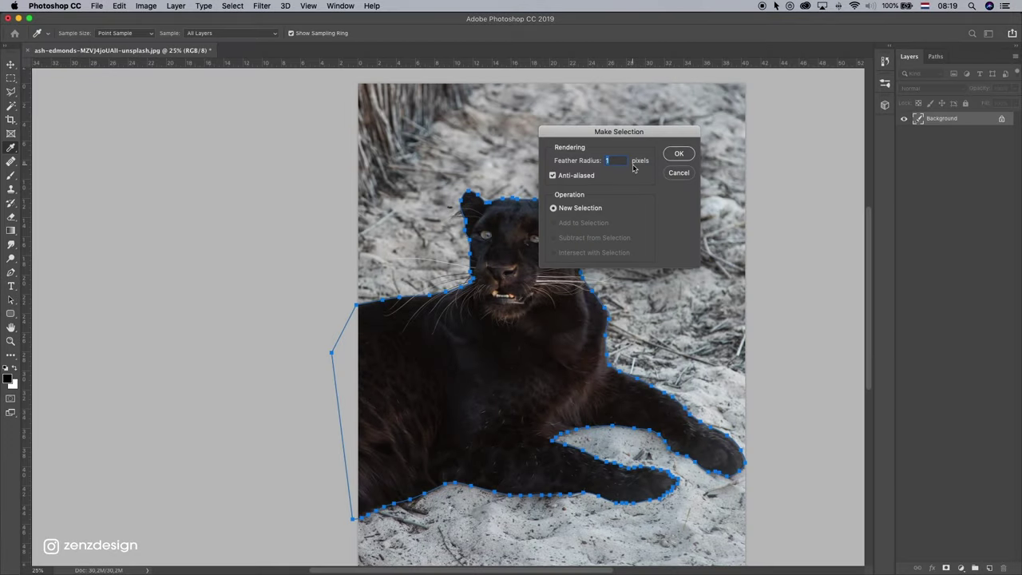
pyautogui.press('Return')
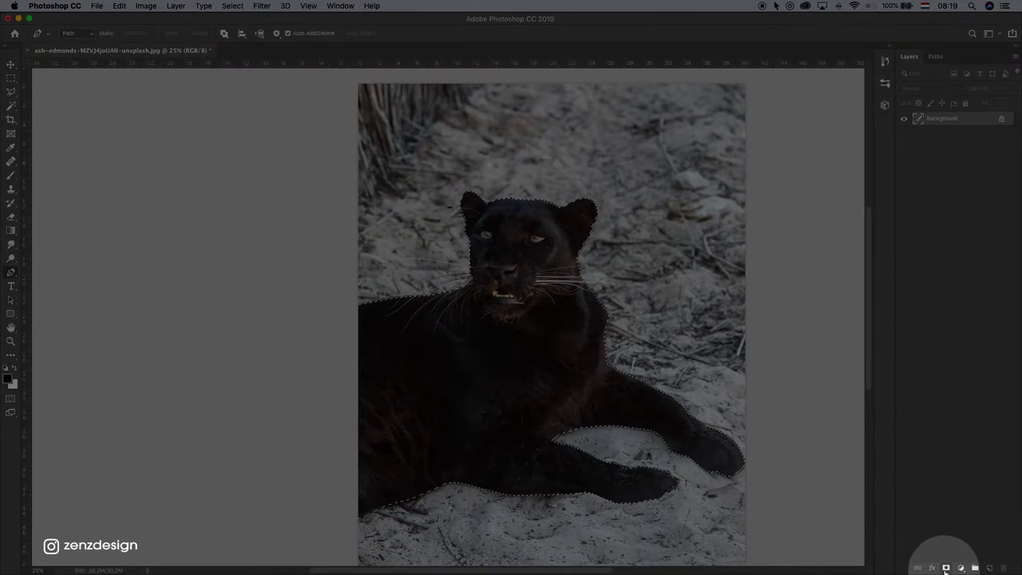
pyautogui.click(946, 568)
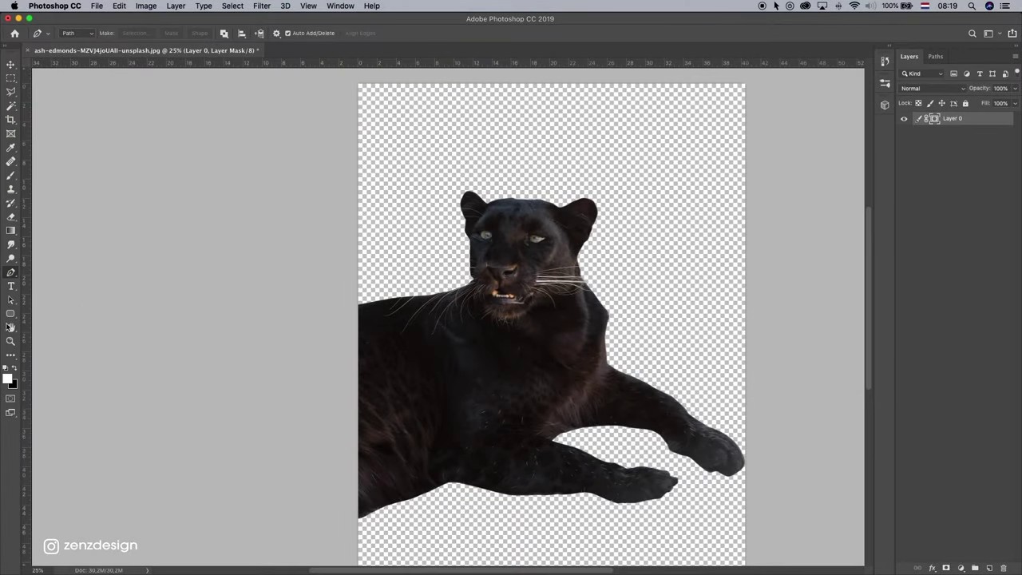
pyautogui.click(10, 341)
pyautogui.click(489, 235)
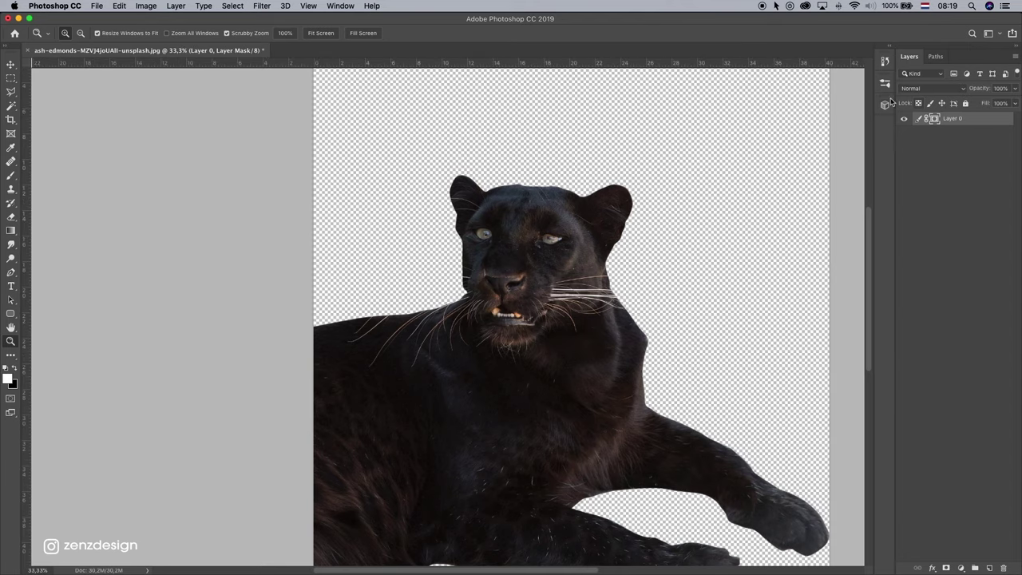
pyautogui.click(390, 342)
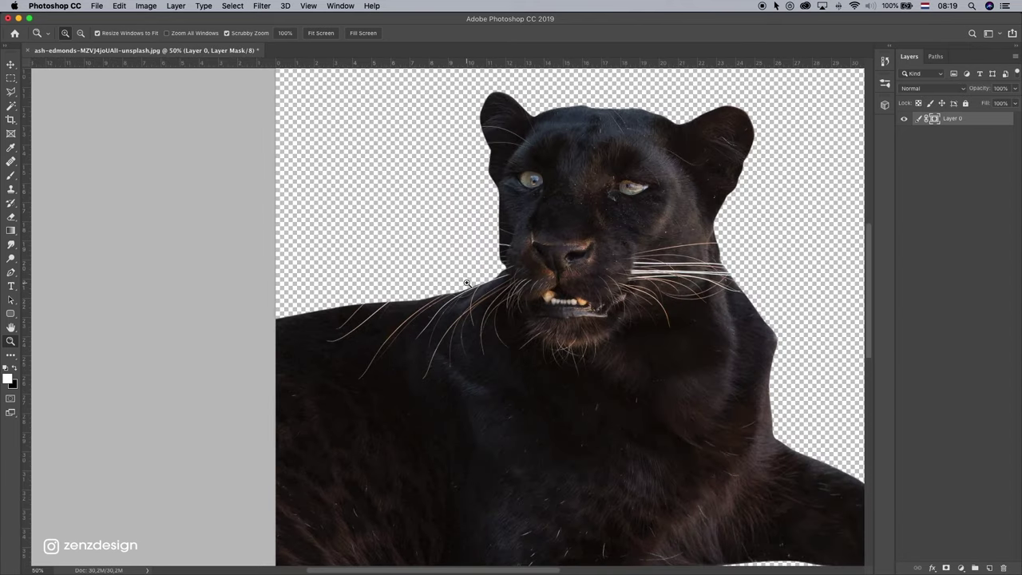
# Add a neutral grey Solid Color fill layer and move it below the panther.
pyautogui.click(960, 567)
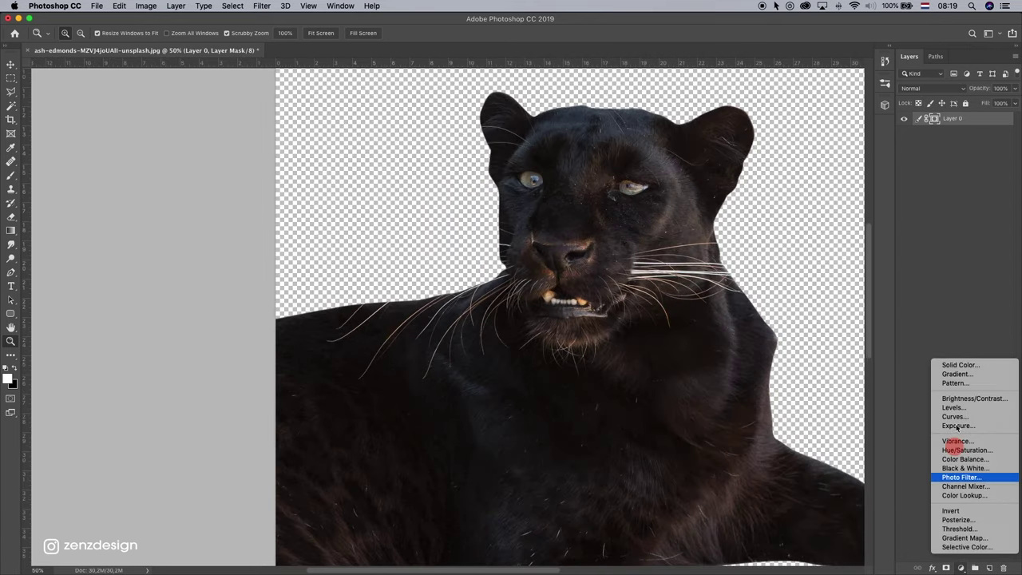
pyautogui.click(950, 363)
pyautogui.moveTo(645, 128); pyautogui.dragTo(629, 131)
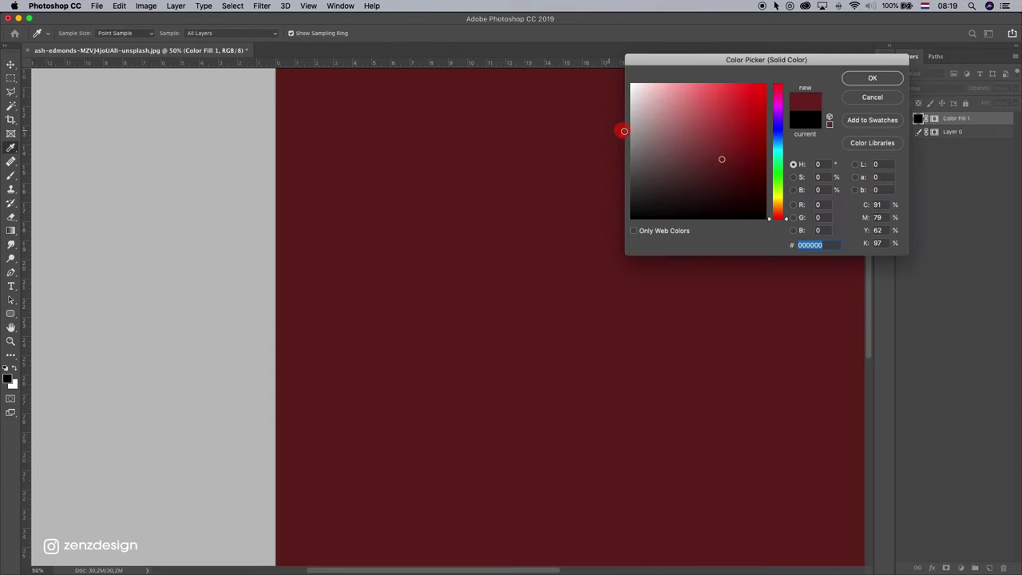
pyautogui.press('Return')
pyautogui.moveTo(950, 120); pyautogui.dragTo(950, 137)
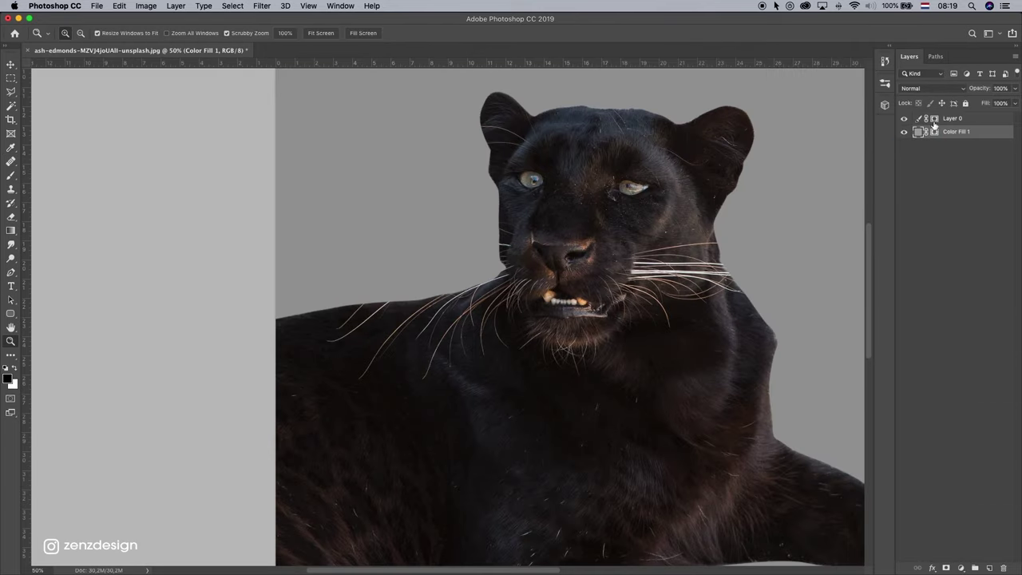
# Refine the panther's mask in Select and Mask, brushing the whiskers and leg edges.
pyautogui.rightClick(933, 118)
pyautogui.click(859, 195)
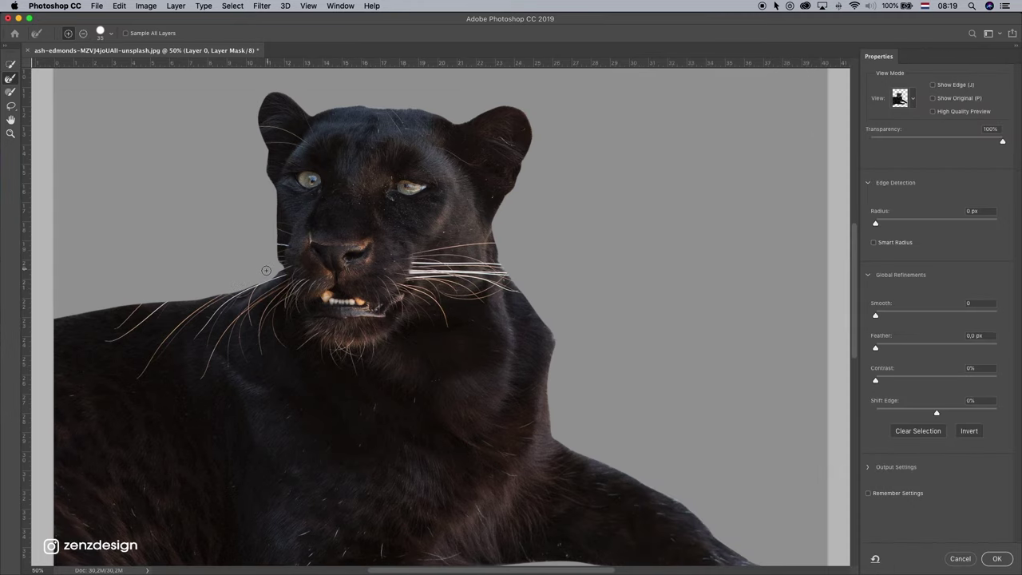
pyautogui.moveTo(281, 267); pyautogui.dragTo(171, 292)
pyautogui.press(']')
pyautogui.press(']')
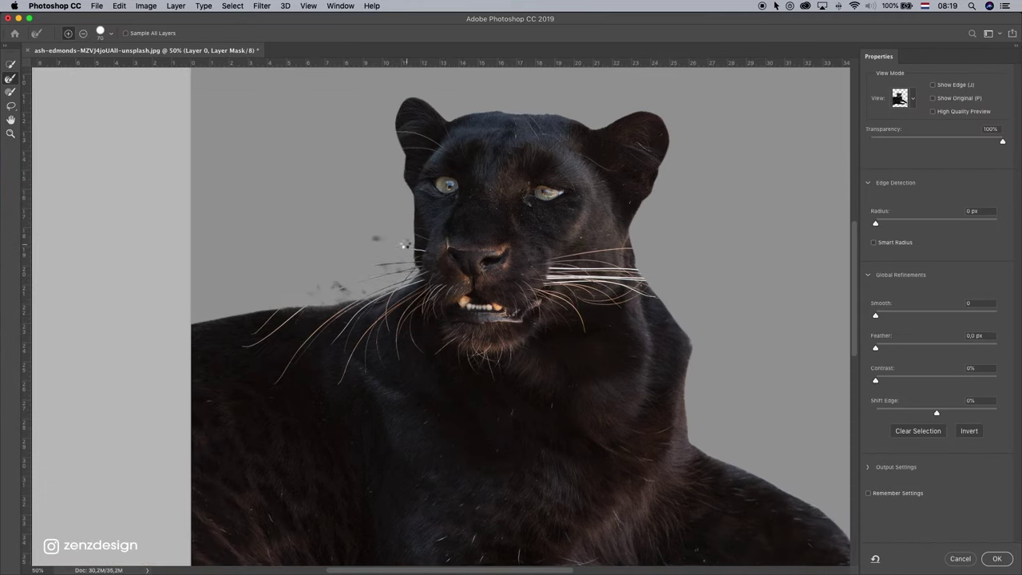
pyautogui.moveTo(262, 144); pyautogui.dragTo(397, 150)
pyautogui.press('[')
pyautogui.press('[')
pyautogui.press('[')
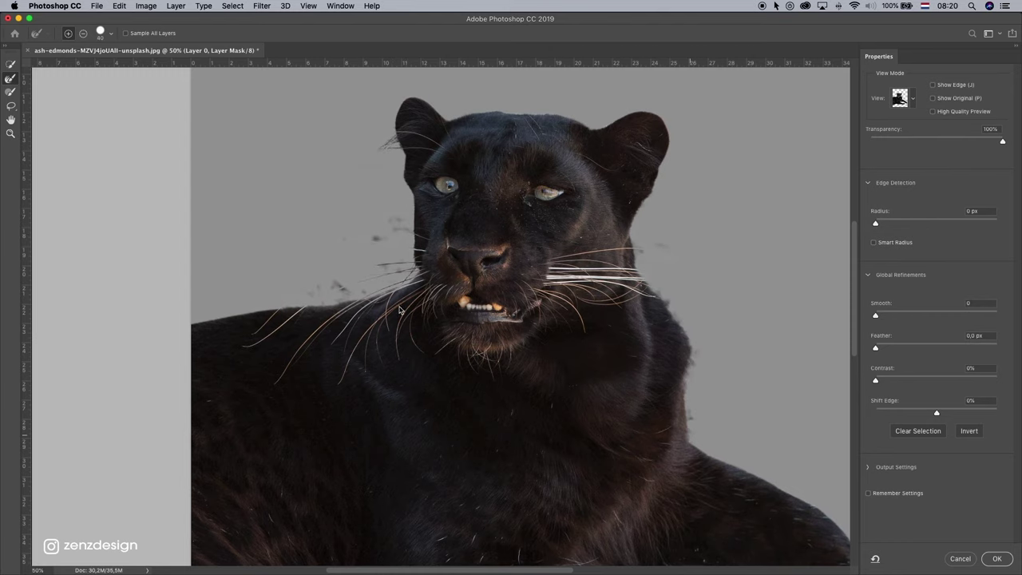
pyautogui.scroll(-5, 679, 375)
pyautogui.hscroll(4, 678, 375)
pyautogui.moveTo(596, 392); pyautogui.dragTo(495, 399)
pyautogui.scroll(-4, 559, 391)
pyautogui.hscroll(-4, 559, 391)
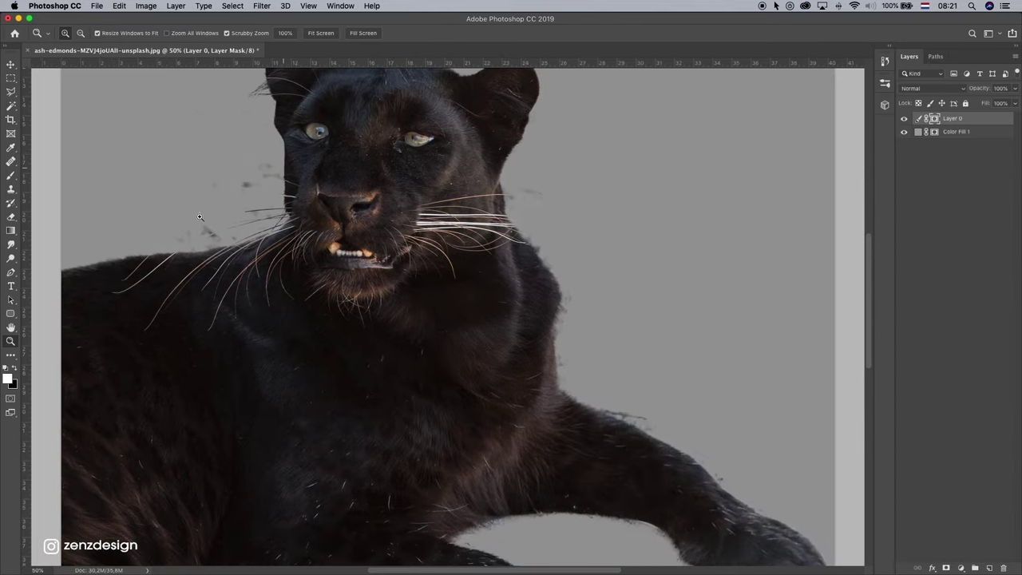
pyautogui.press('super+r')
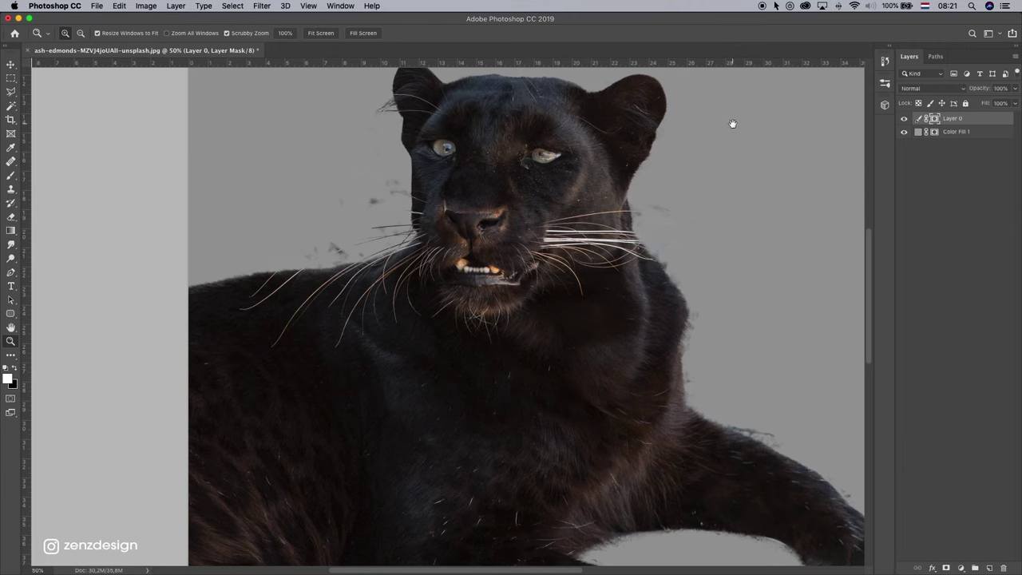
# Duplicate the panther layer and delete the copy's layer mask.
pyautogui.moveTo(955, 118); pyautogui.dragTo(989, 567)
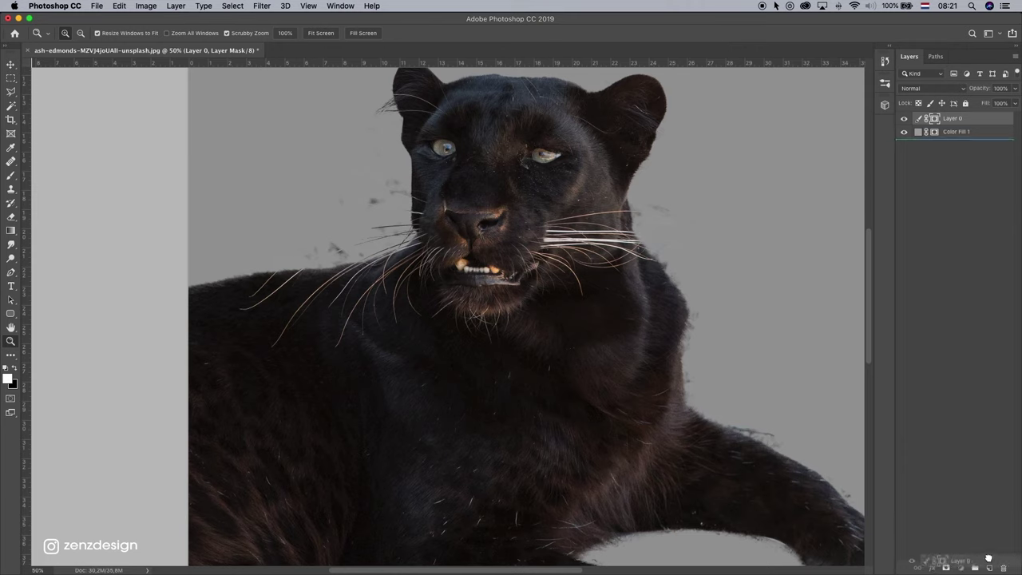
pyautogui.click(934, 119)
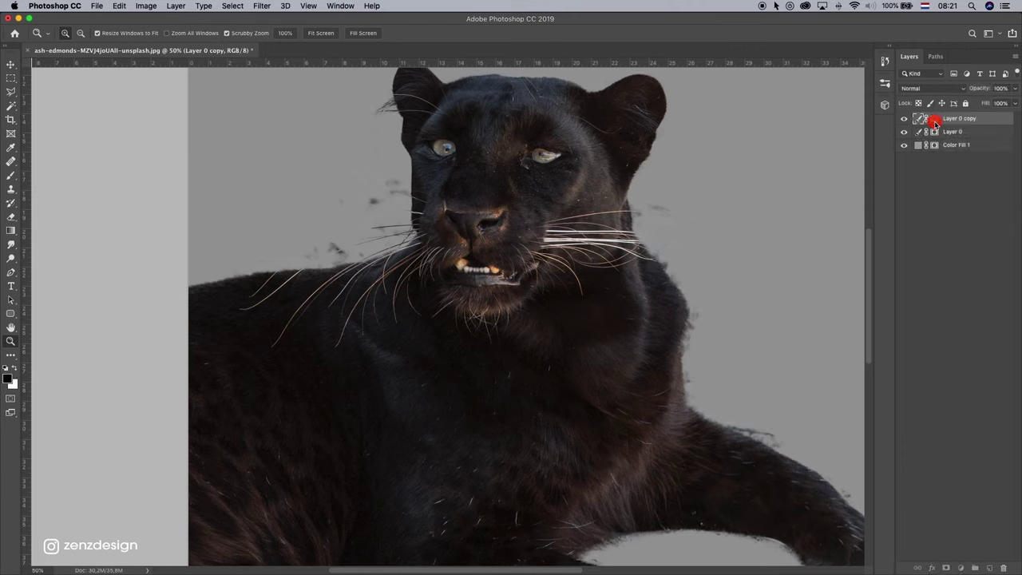
pyautogui.rightClick(934, 120)
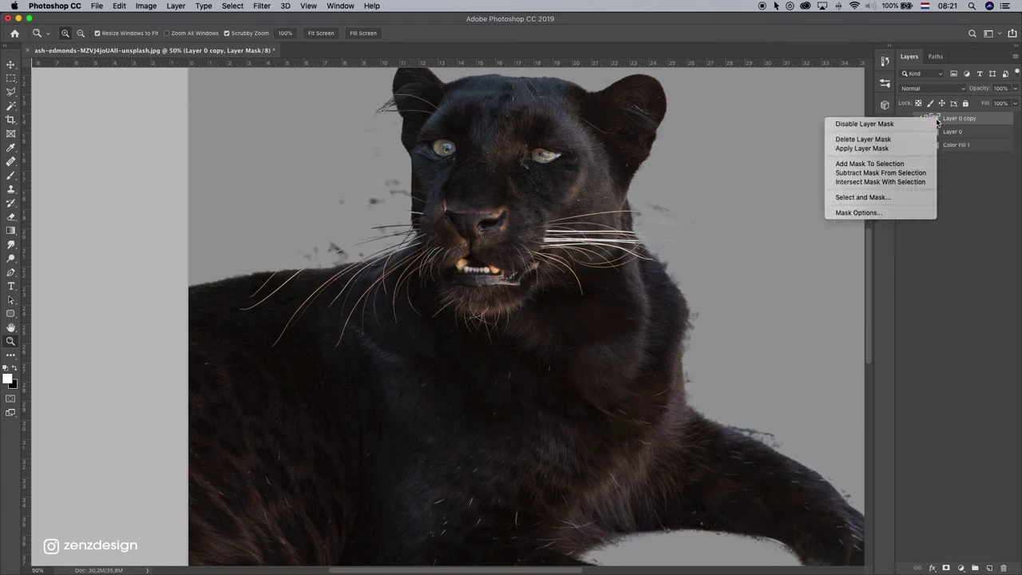
pyautogui.click(884, 138)
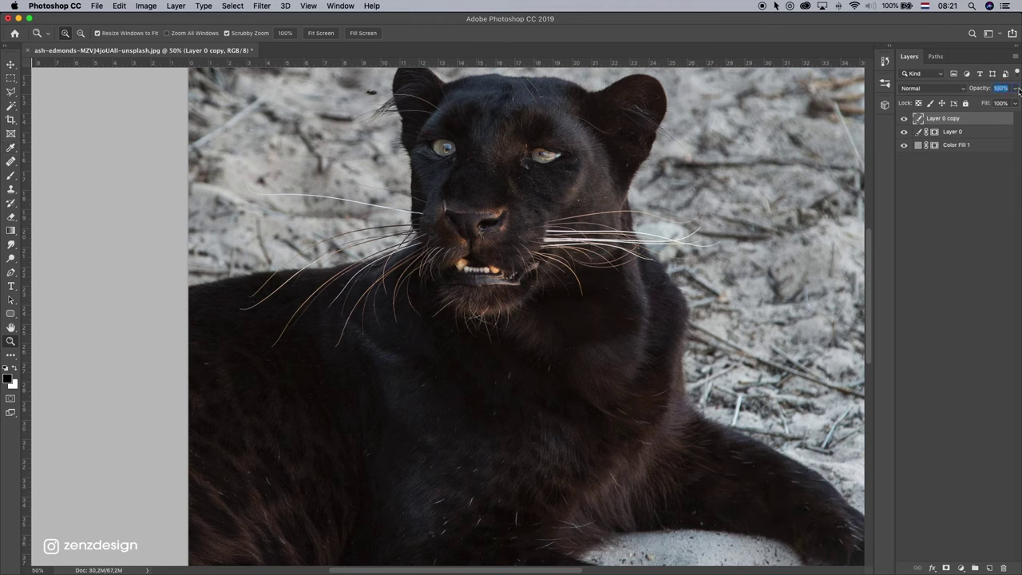
# Lower the unmasked copy's opacity to about 36% and add an empty layer on top.
pyautogui.moveTo(1016, 89); pyautogui.dragTo(979, 94)
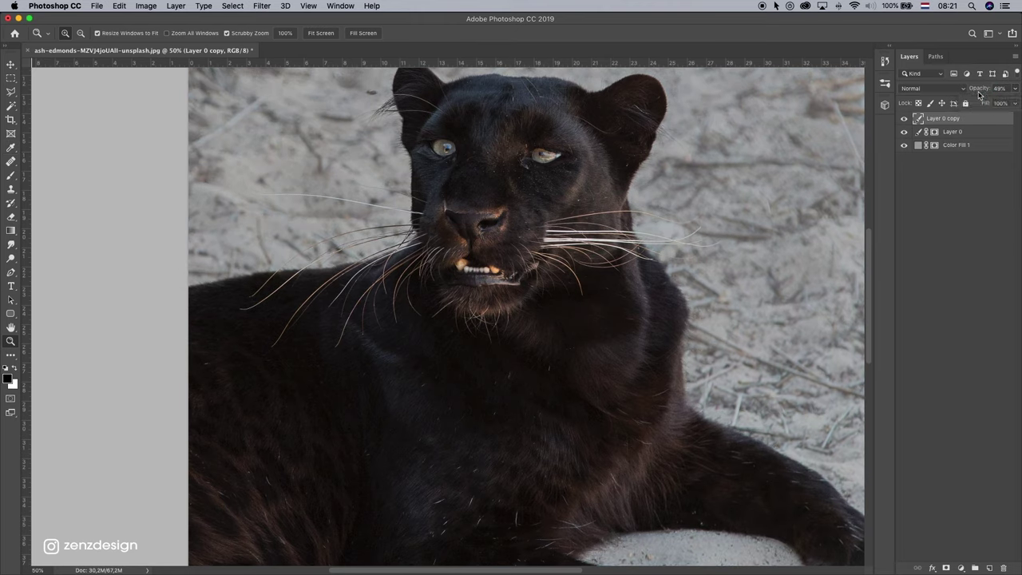
pyautogui.moveTo(1017, 93)
pyautogui.mouseDown()
pyautogui.moveTo(970, 101)
pyautogui.moveTo(984, 103)
pyautogui.mouseUp()
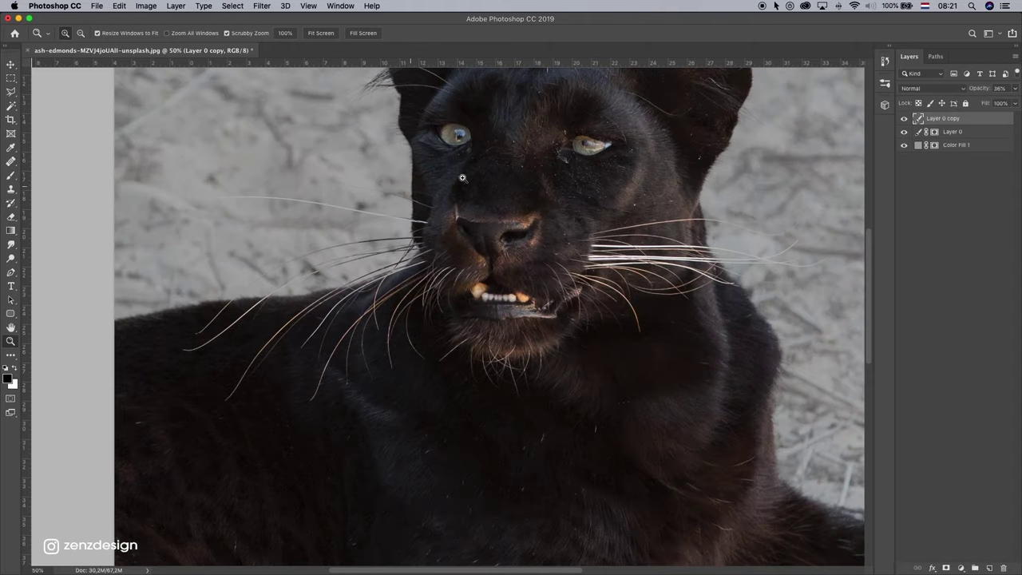
pyautogui.click(422, 148)
pyautogui.click(904, 118)
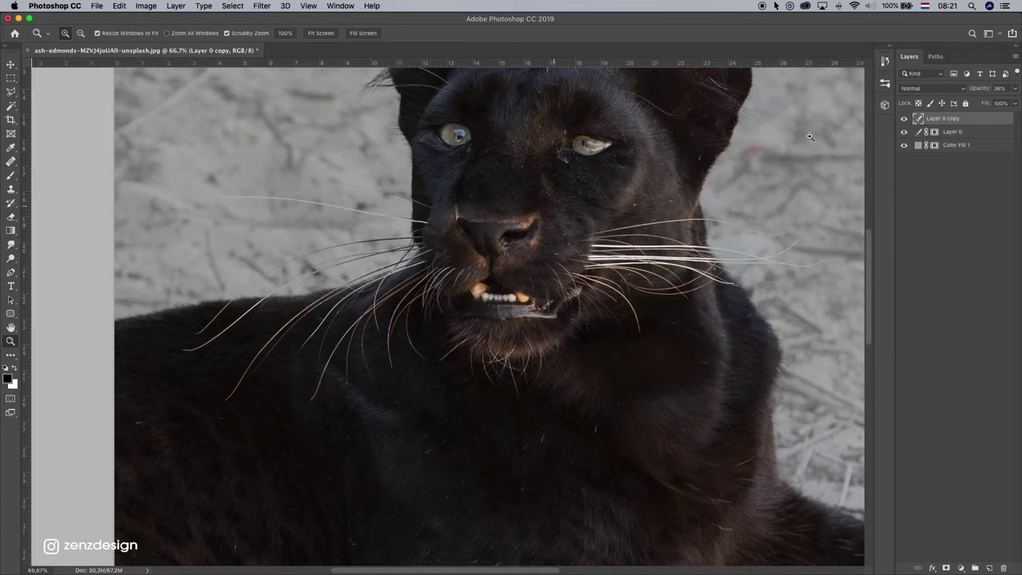
pyautogui.click(904, 131)
pyautogui.click(989, 567)
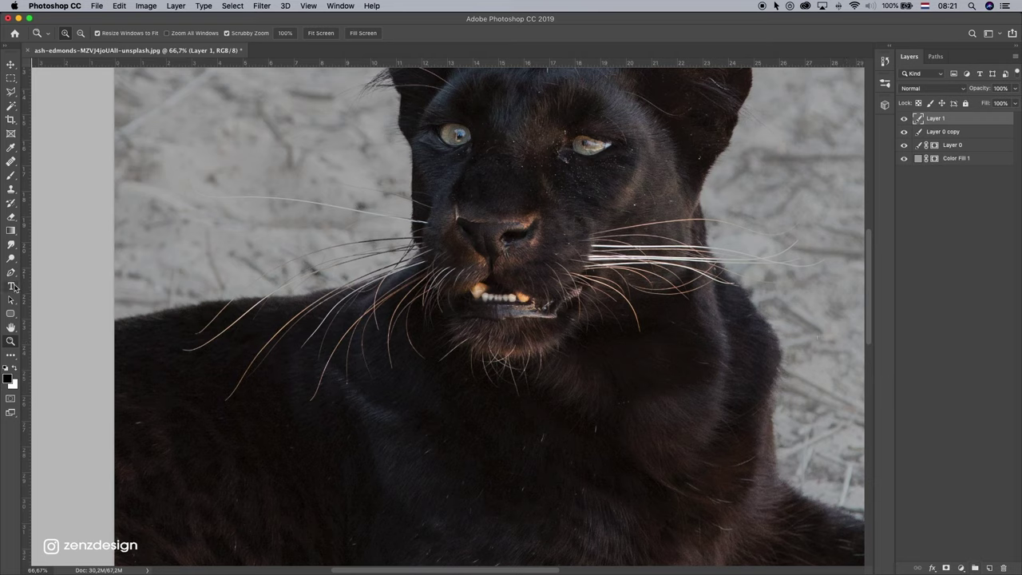
# Set the Pen tool to Shape mode with a white 2 px stroke and no fill.
pyautogui.click(10, 272)
pyautogui.click(74, 36)
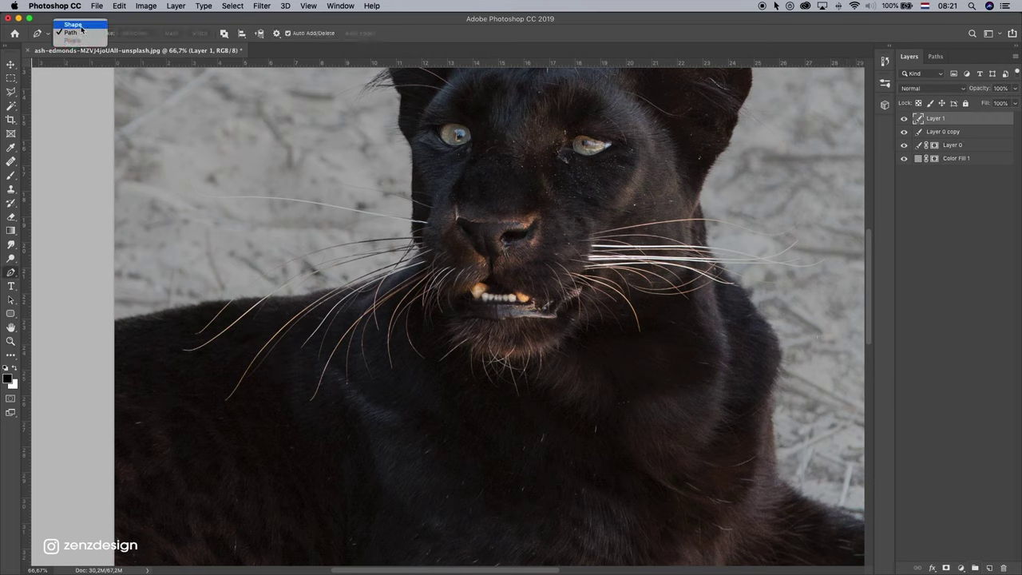
pyautogui.click(83, 25)
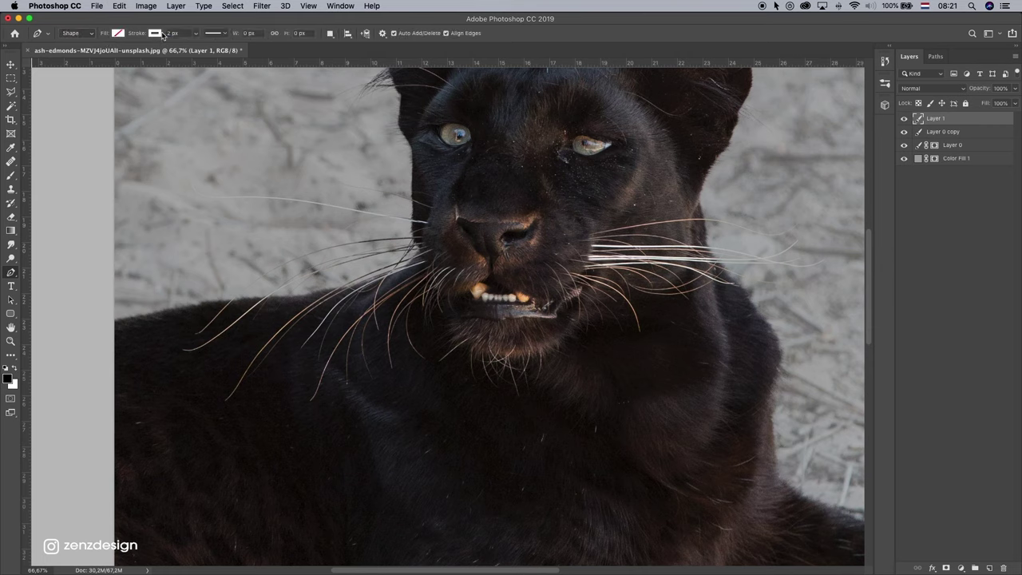
pyautogui.click(156, 33)
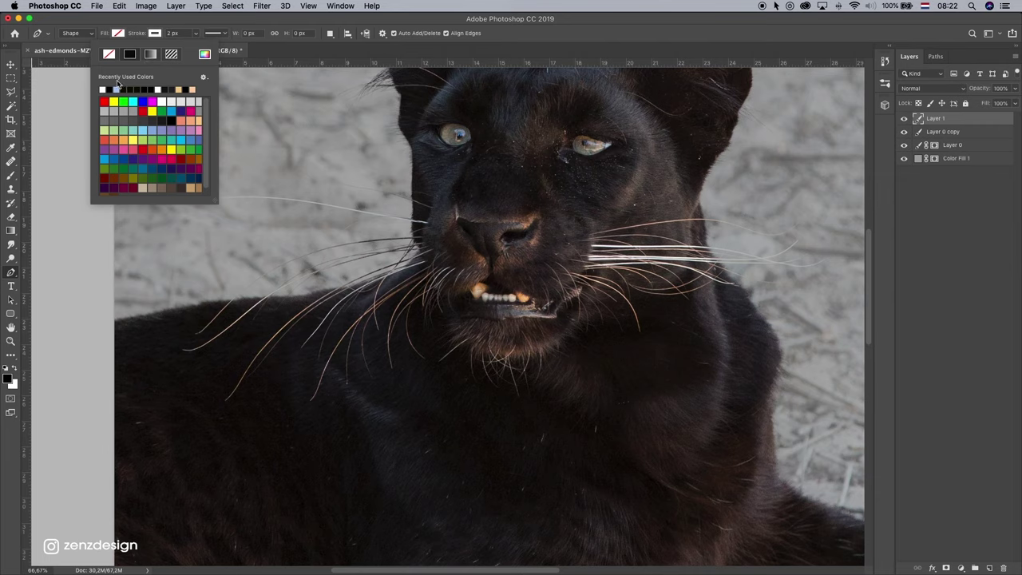
pyautogui.click(160, 86)
pyautogui.click(156, 109)
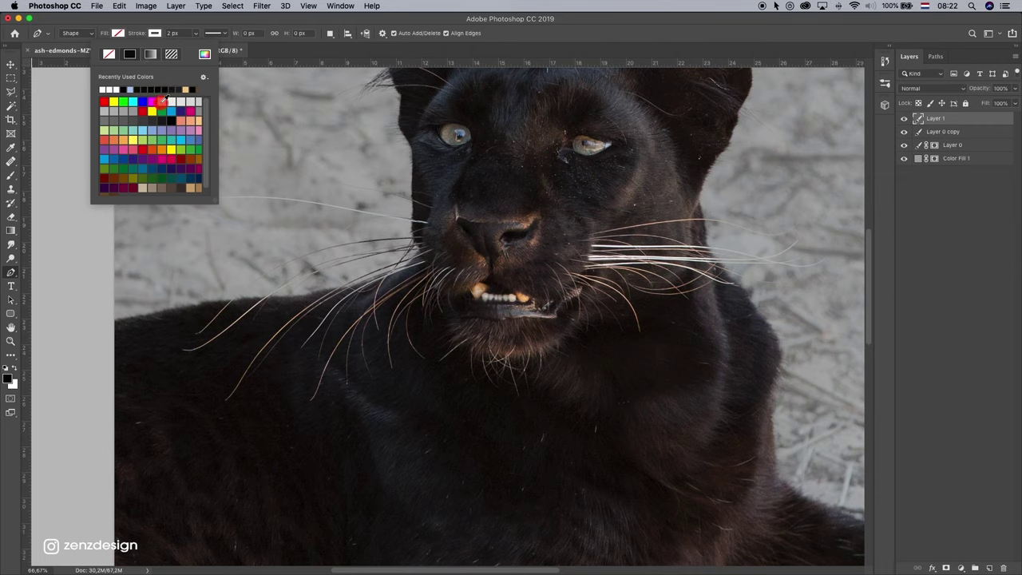
pyautogui.click(216, 16)
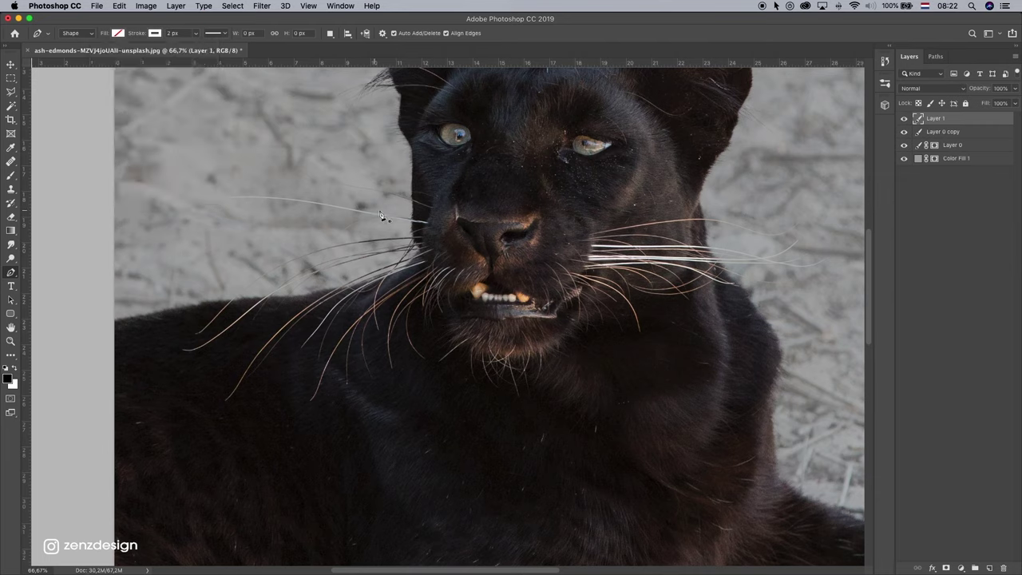
pyautogui.click(904, 118)
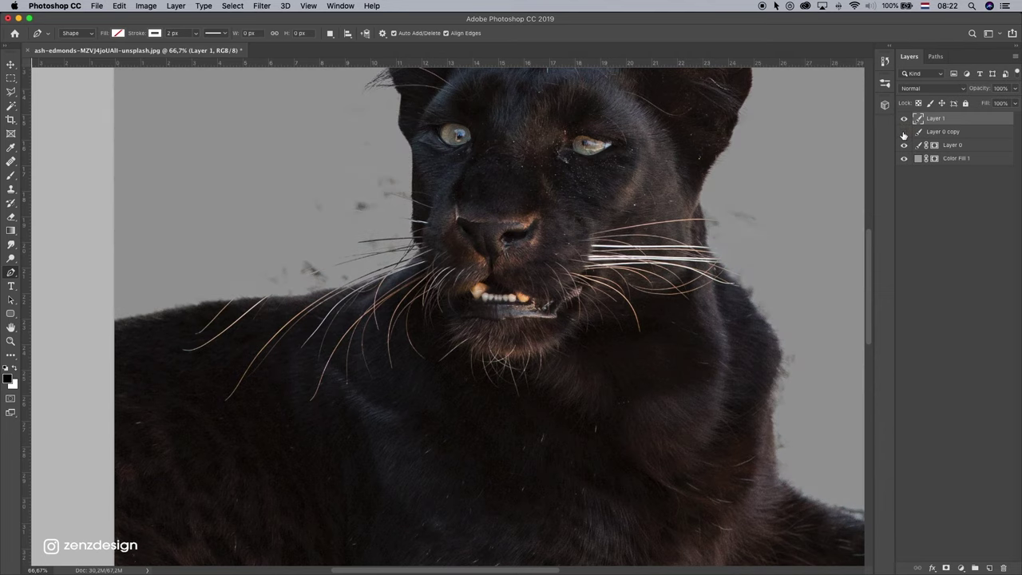
# Draw the first two curved whiskers leftward from the muzzle, each on a new layer.
pyautogui.click(432, 209)
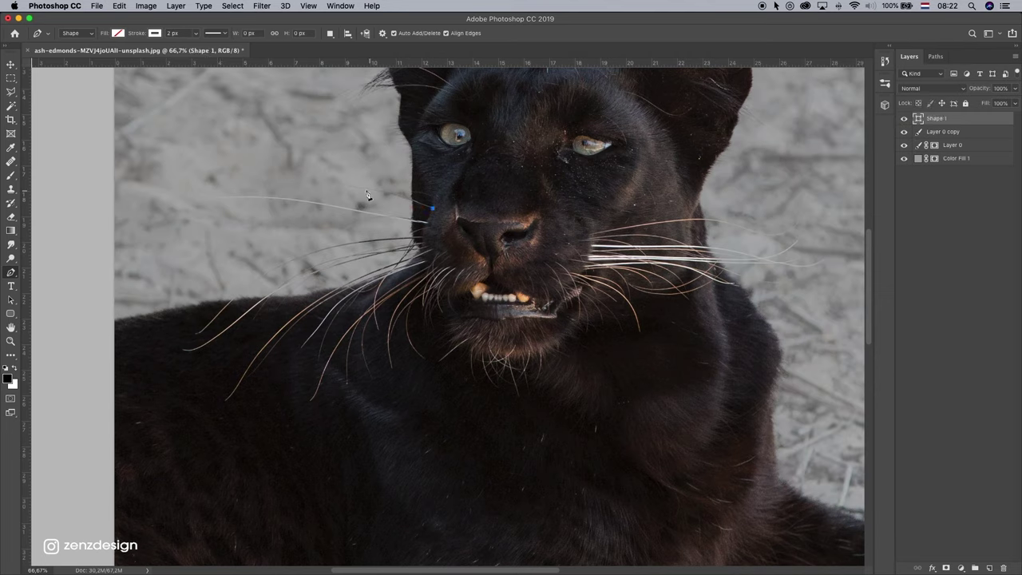
pyautogui.moveTo(341, 182); pyautogui.dragTo(308, 184)
pyautogui.click(989, 568)
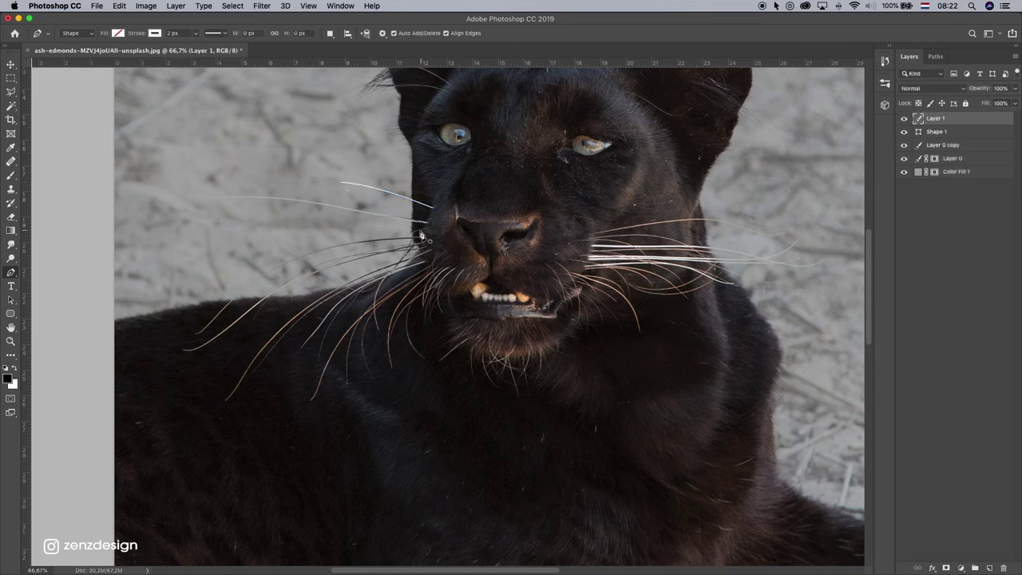
pyautogui.click(904, 132)
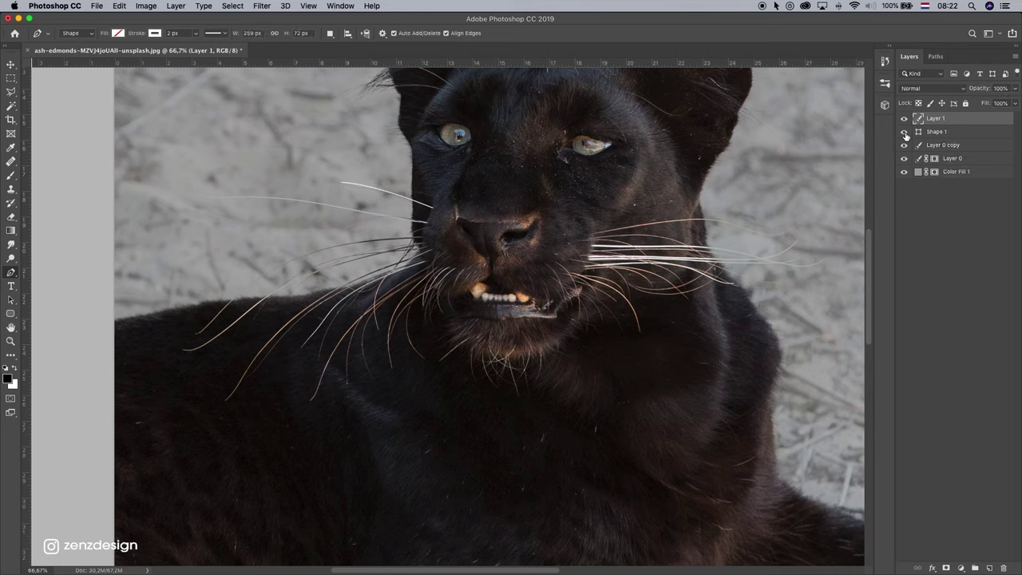
pyautogui.click(437, 202)
pyautogui.moveTo(382, 205); pyautogui.dragTo(345, 227)
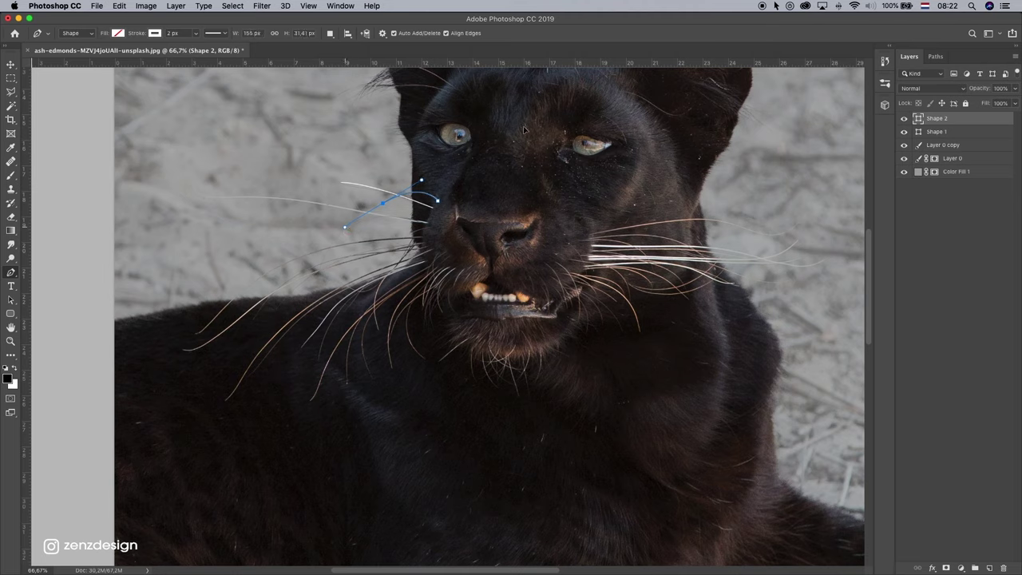
pyautogui.click(987, 568)
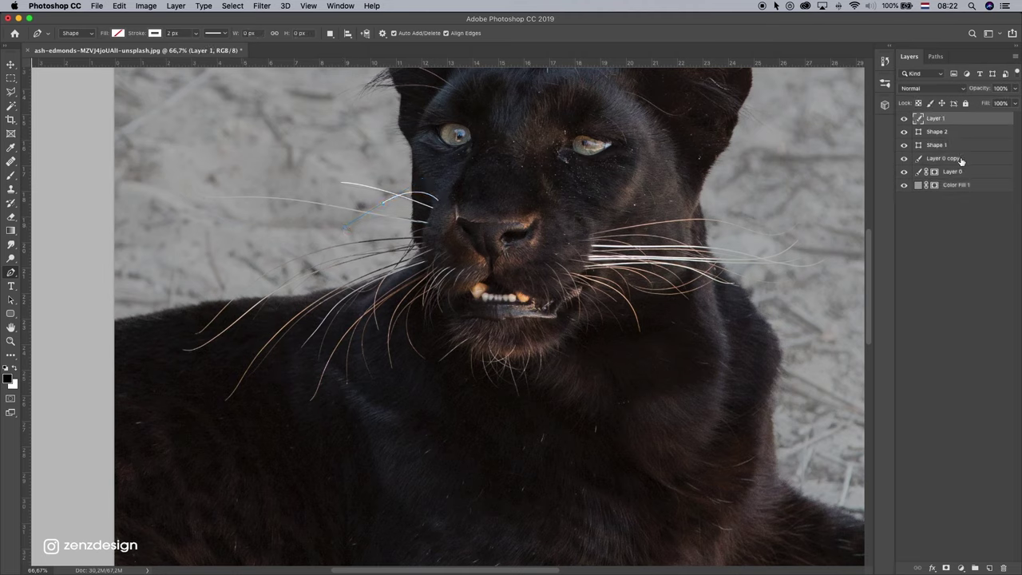
pyautogui.click(904, 159)
pyautogui.click(903, 159)
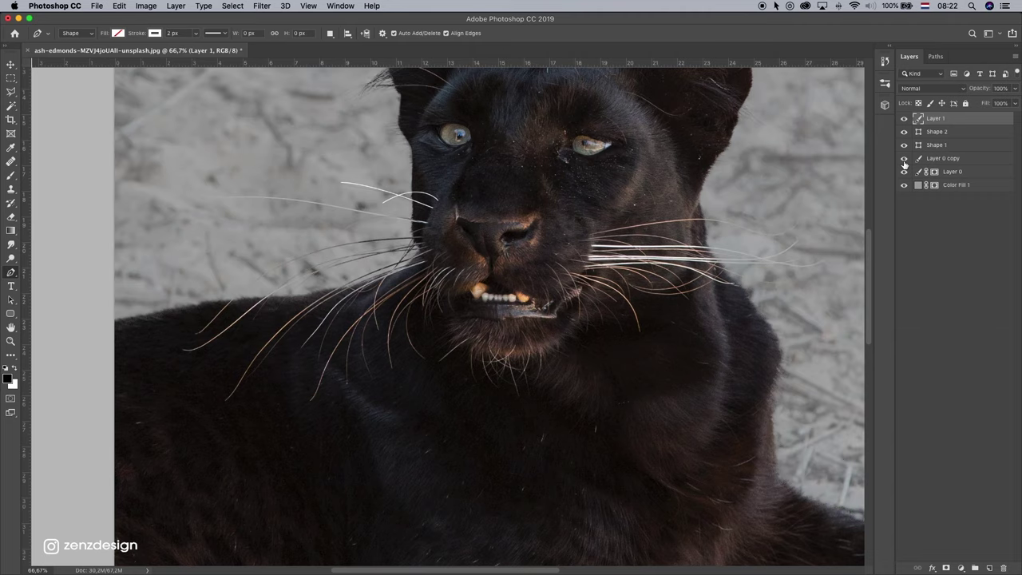
pyautogui.click(904, 159)
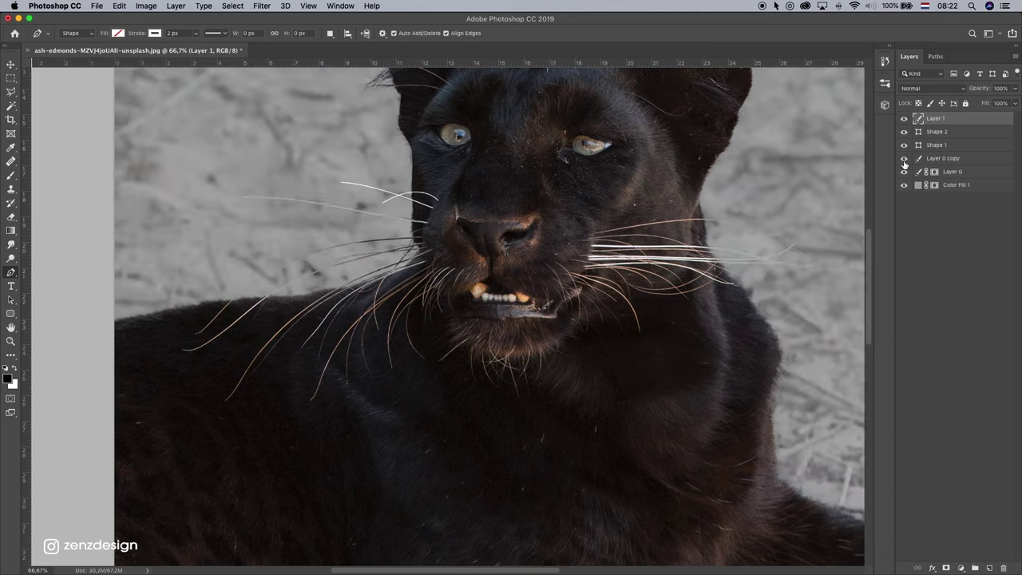
# Draw the third through sixth whiskers curving down-left from the muzzle.
pyautogui.click(421, 226)
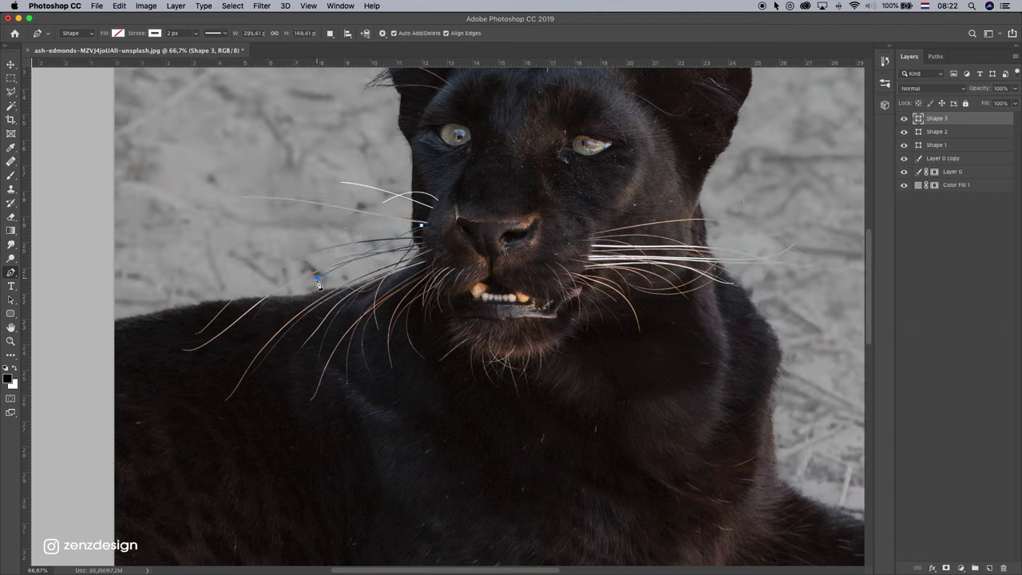
pyautogui.moveTo(318, 278); pyautogui.dragTo(278, 384)
pyautogui.click(904, 171)
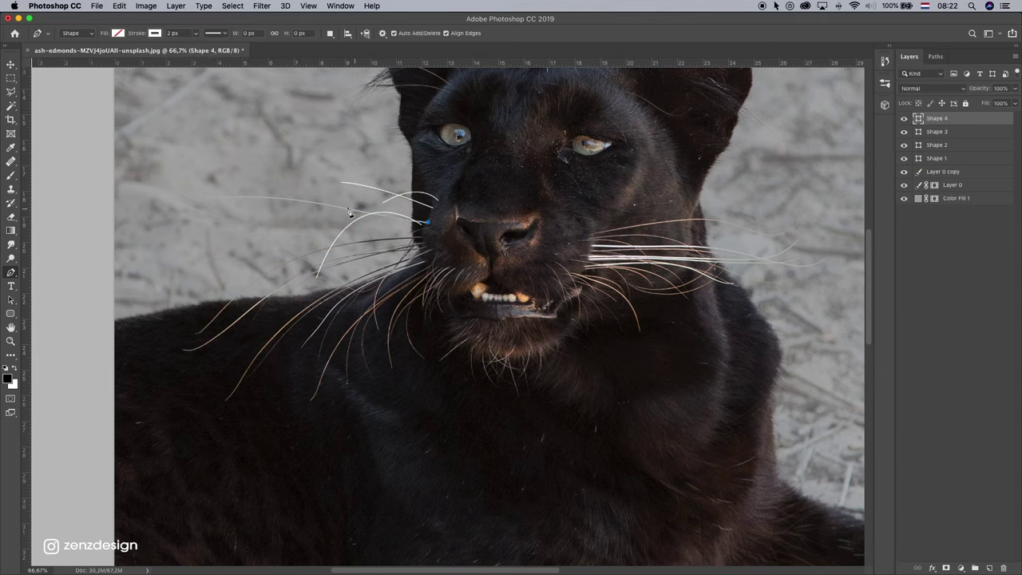
pyautogui.click(428, 225)
pyautogui.moveTo(201, 192); pyautogui.dragTo(193, 185)
pyautogui.click(421, 238)
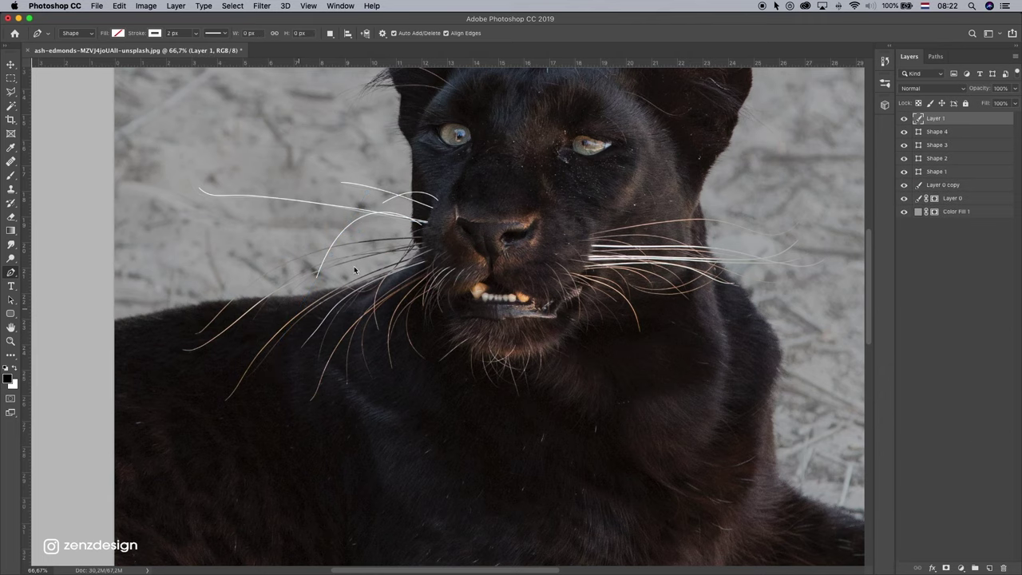
pyautogui.moveTo(287, 262); pyautogui.dragTo(268, 281)
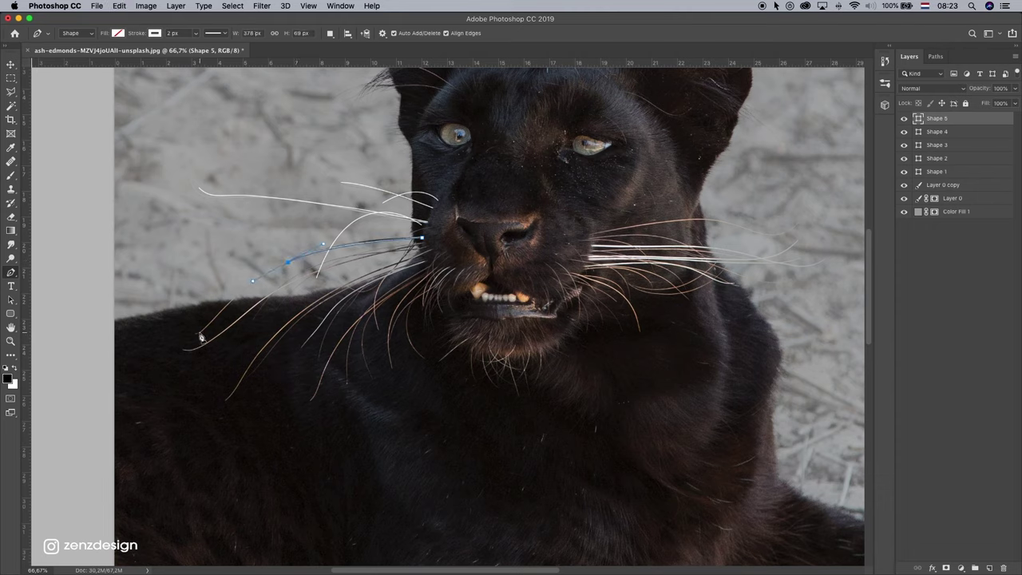
pyautogui.moveTo(220, 313); pyautogui.dragTo(190, 340)
pyautogui.hotkey('ctrl', 'shift', 'alt', 'n')
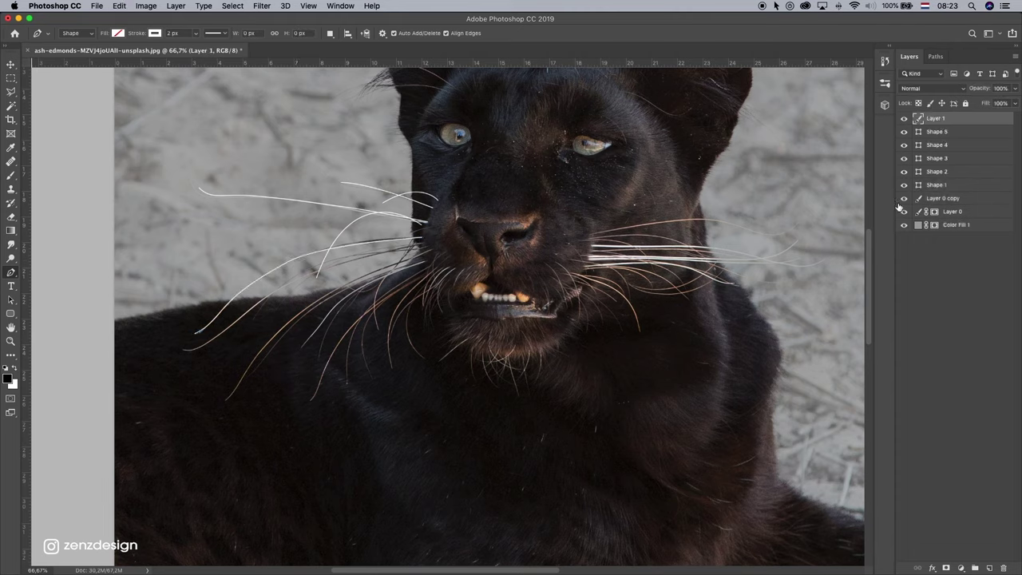
pyautogui.click(424, 244)
pyautogui.moveTo(278, 302); pyautogui.dragTo(209, 387)
# Reshape the seventh whisker with Direct Selection, then draw the eighth and ninth whiskers.
pyautogui.click(419, 249)
pyautogui.click(11, 301)
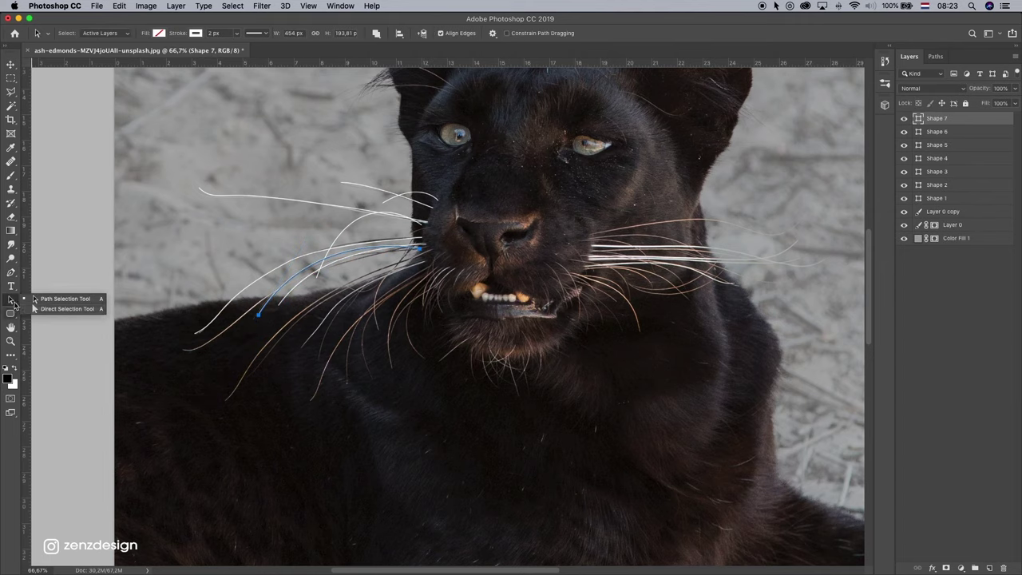
pyautogui.click(67, 308)
pyautogui.click(257, 313)
pyautogui.moveTo(307, 240); pyautogui.dragTo(314, 233)
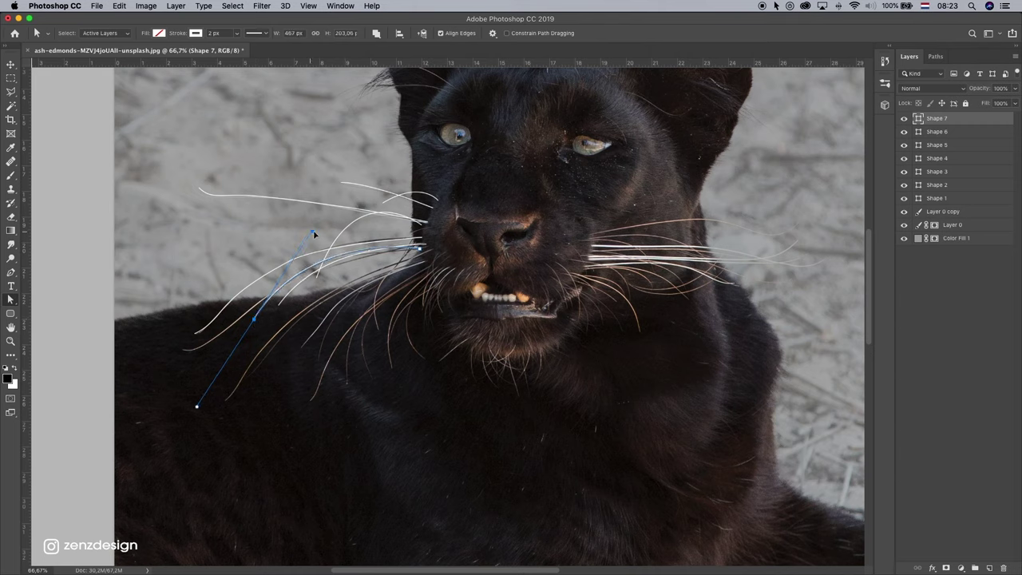
pyautogui.click(990, 568)
pyautogui.click(11, 272)
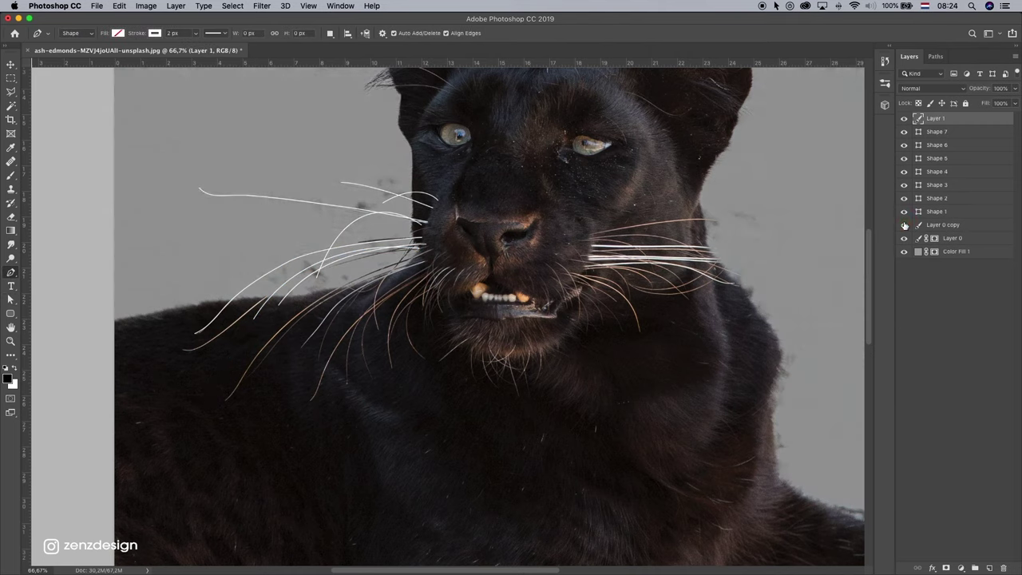
pyautogui.click(427, 250)
pyautogui.moveTo(278, 270); pyautogui.dragTo(311, 257)
pyautogui.click(428, 252)
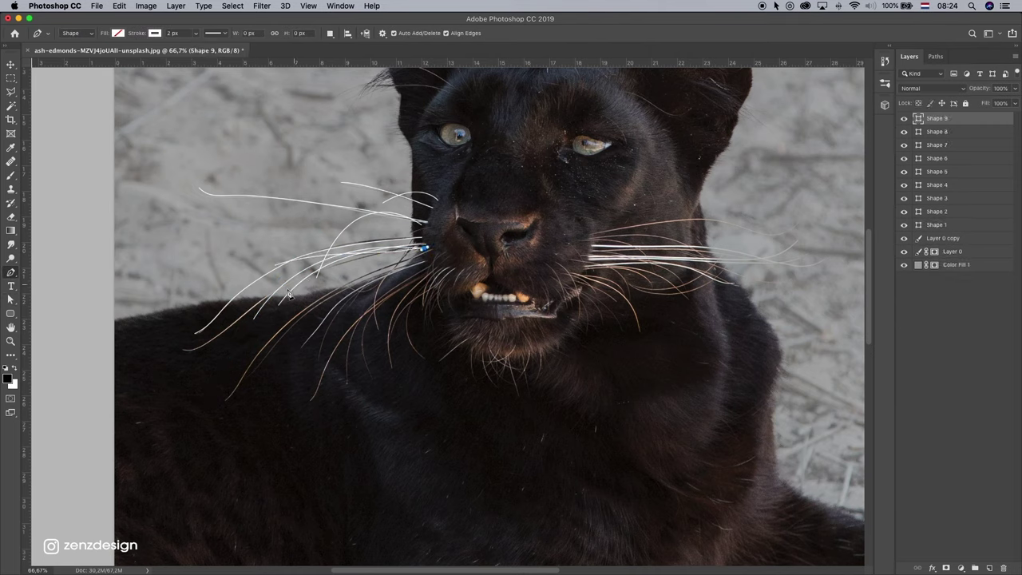
pyautogui.moveTo(194, 342); pyautogui.dragTo(232, 324)
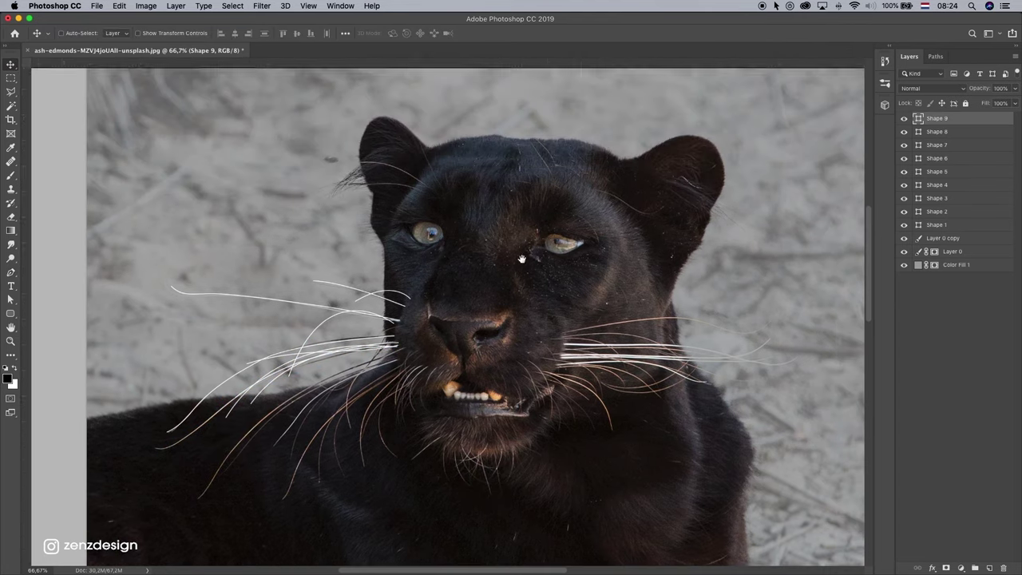
# Draw another curved white whisker out from the right cheek, then select the Shape 10 layer.
pyautogui.click(903, 238)
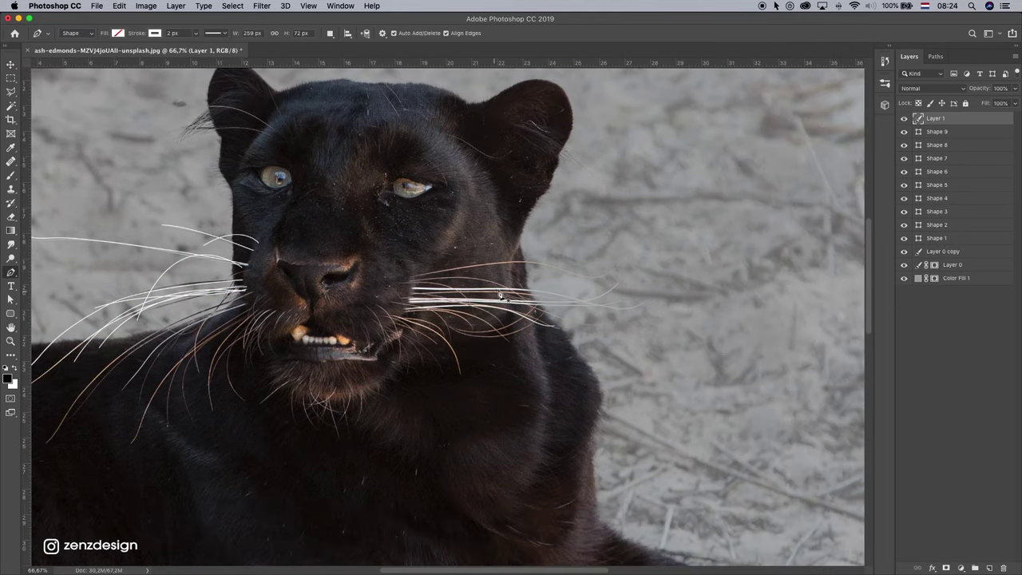
pyautogui.click(500, 296)
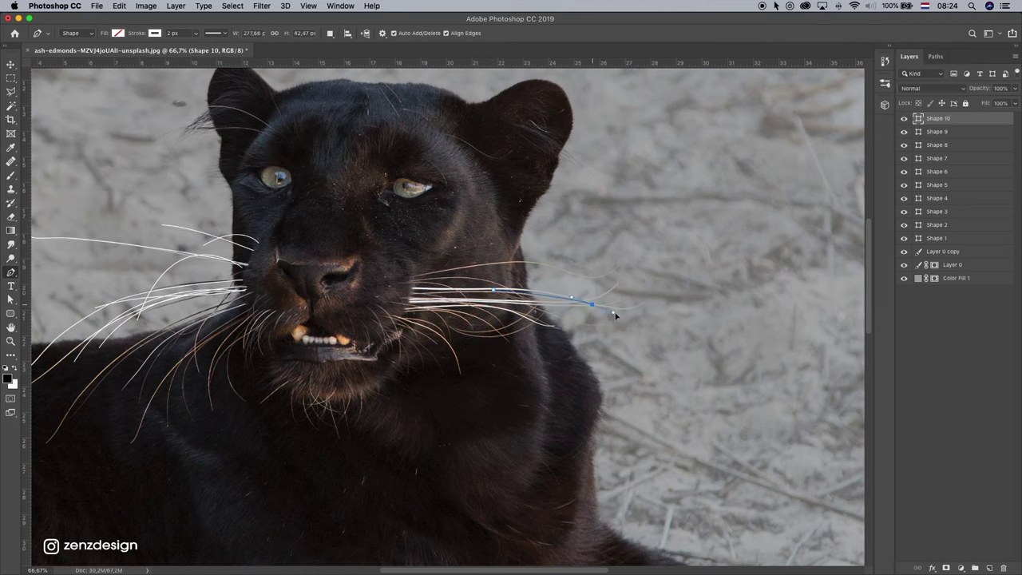
pyautogui.moveTo(643, 309); pyautogui.dragTo(679, 303)
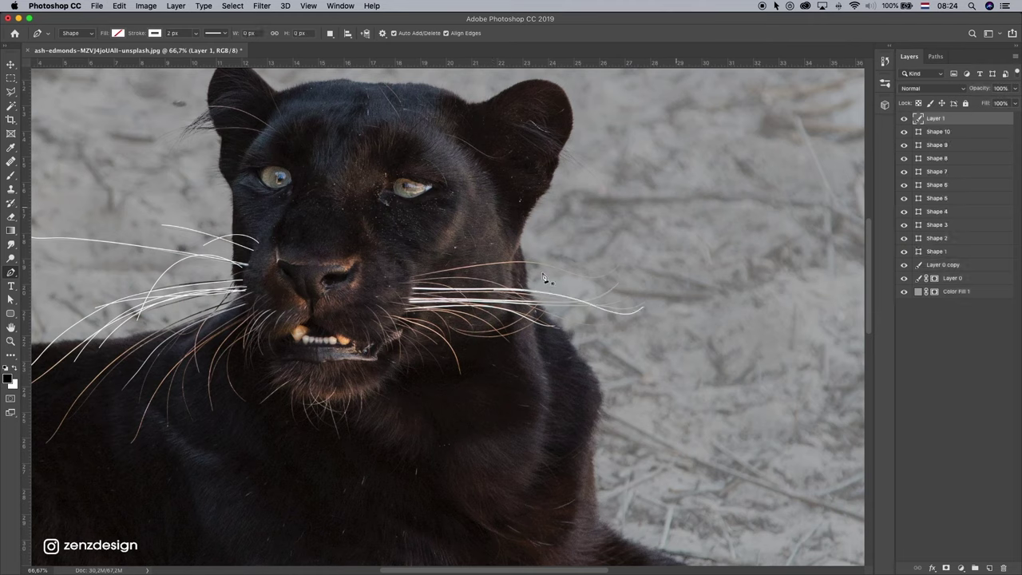
pyautogui.click(623, 275)
pyautogui.press('v')
pyautogui.click(950, 131)
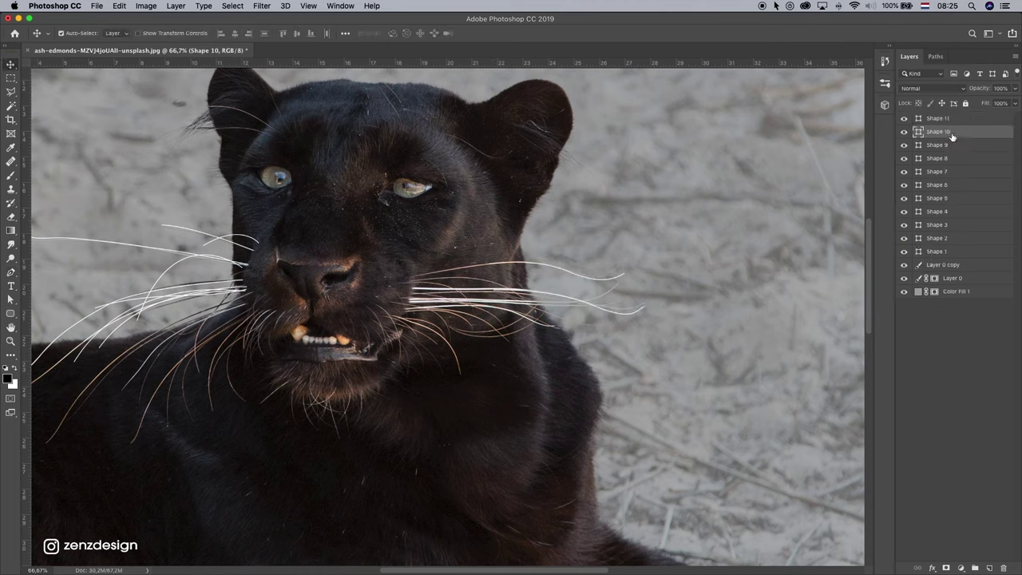
# Draw several more curved whiskers fanning out to the right from the cheek.
pyautogui.press('p')
pyautogui.moveTo(483, 279); pyautogui.dragTo(502, 281)
pyautogui.click(549, 318)
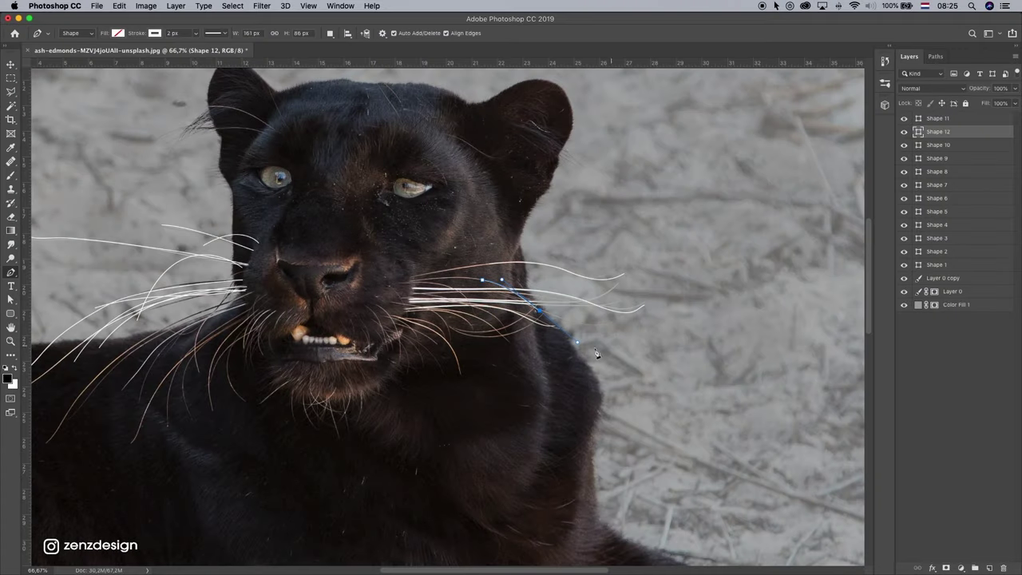
pyautogui.moveTo(583, 338); pyautogui.dragTo(631, 339)
pyautogui.click(484, 290)
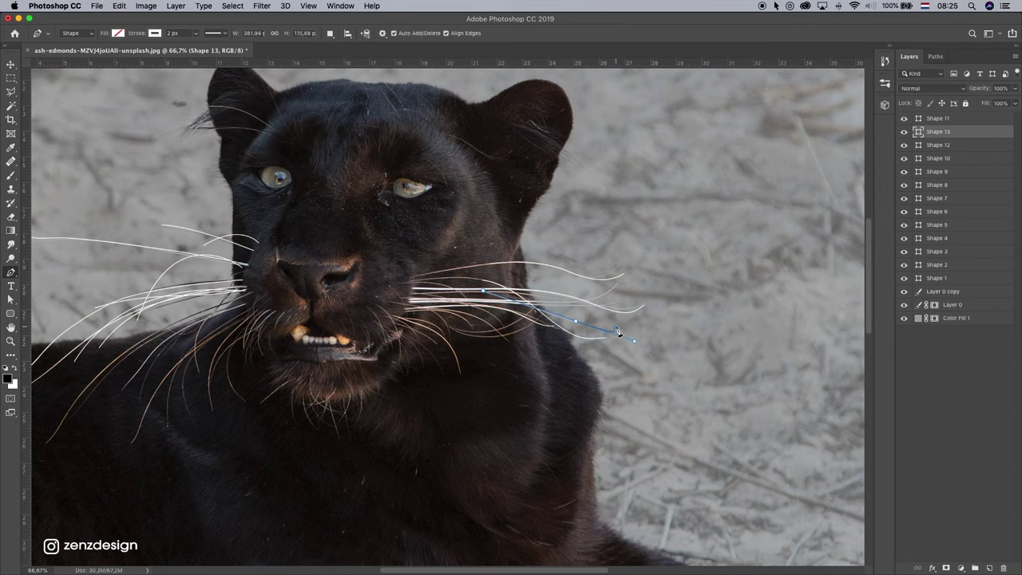
pyautogui.hotkey('ctrl', 'shift', 'alt', 'n')
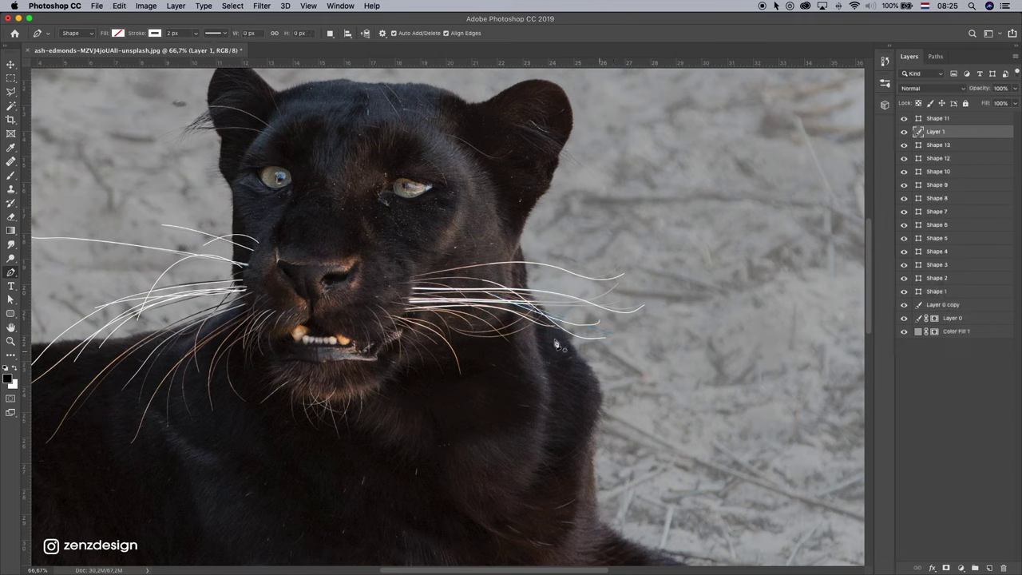
pyautogui.click(515, 311)
pyautogui.moveTo(597, 342); pyautogui.dragTo(616, 354)
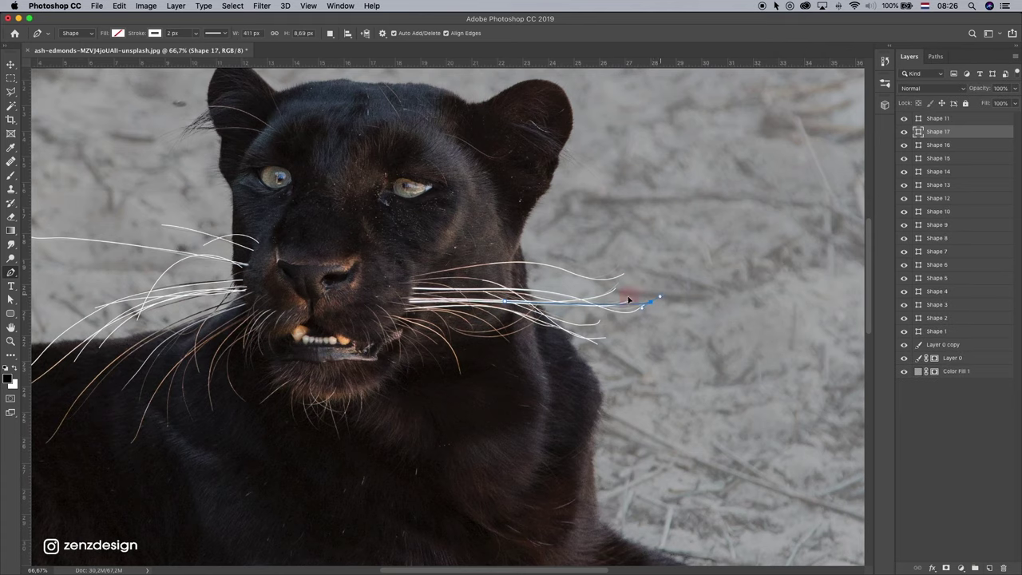
# Hide the sand backdrop so the whiskers show against the grey fill.
pyautogui.click(903, 344)
pyautogui.click(934, 374)
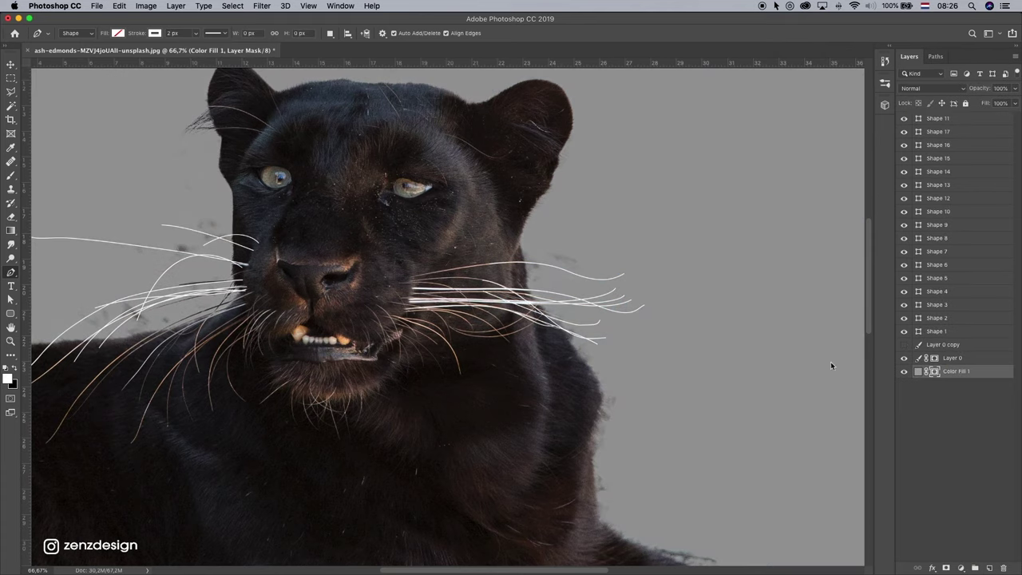
pyautogui.scroll(-2, 627, 254)
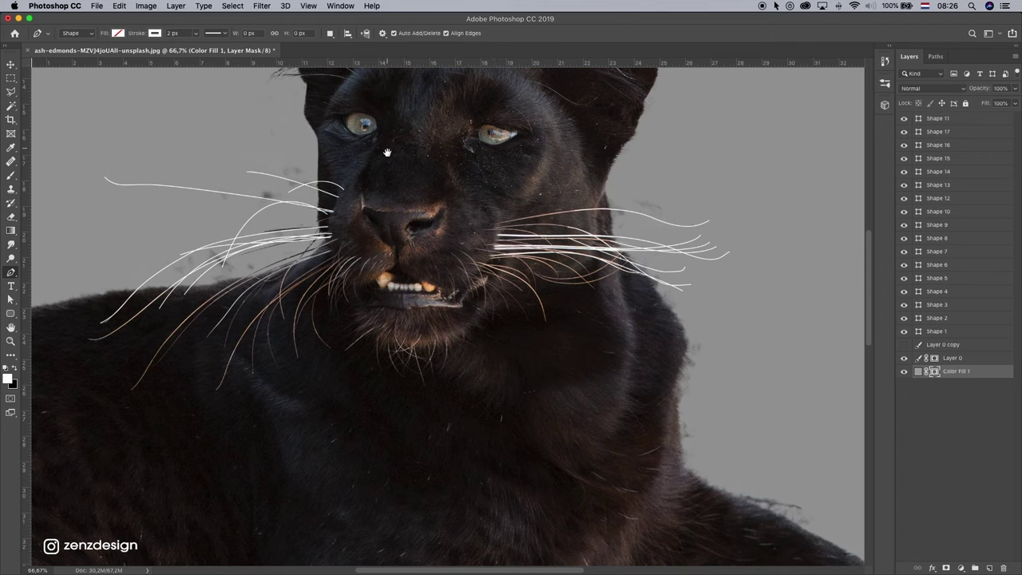
pyautogui.scroll(2, 490, 165)
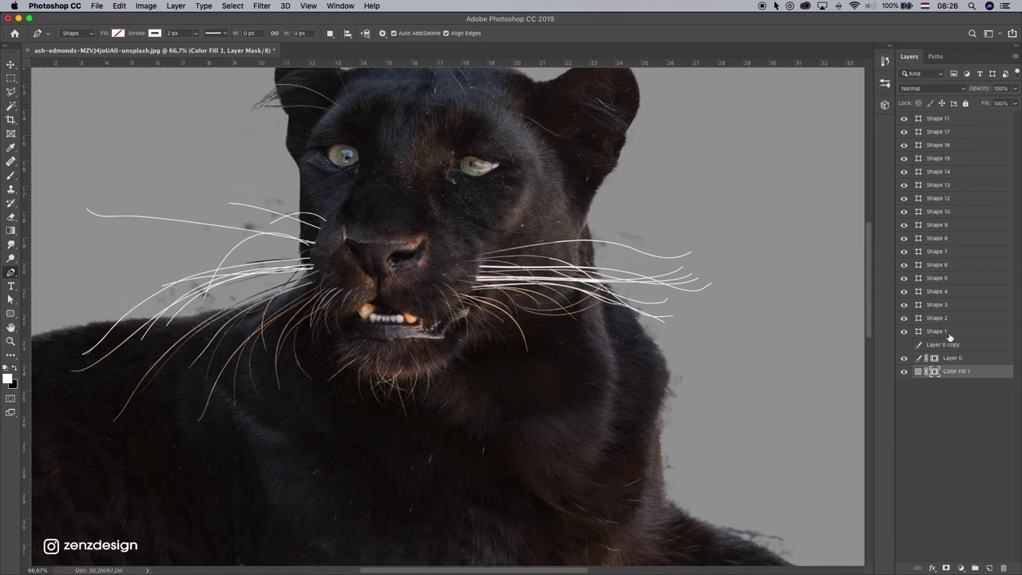
# Group the left-side whisker layers (Shape 1–9) and name the group 'left'.
pyautogui.click(949, 332)
pyautogui.click(905, 238)
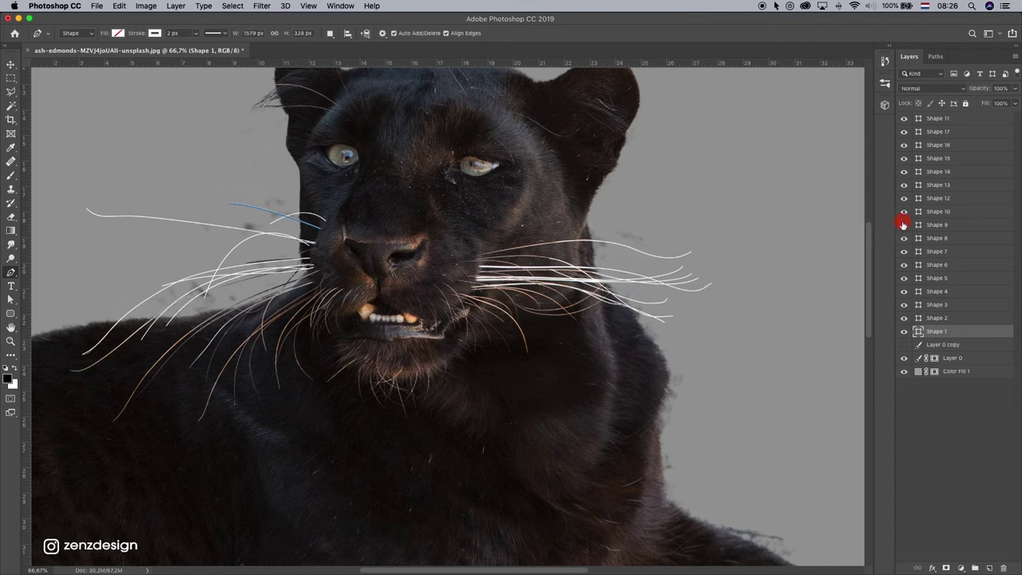
pyautogui.keyDown('shift'); pyautogui.click(942, 231); pyautogui.keyUp('shift')
pyautogui.press('super+g')
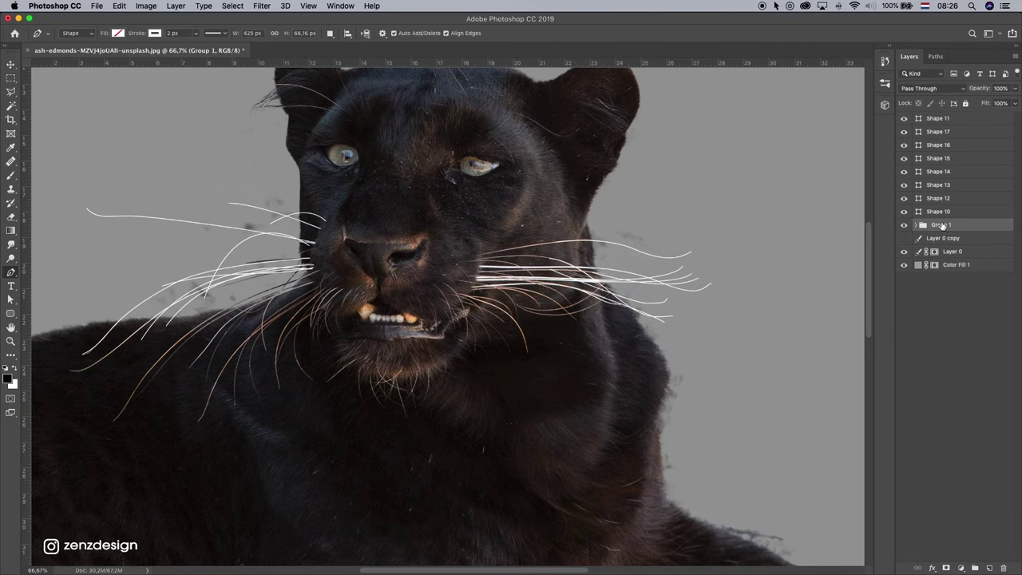
pyautogui.doubleClick(940, 224)
pyautogui.write('left')
pyautogui.press('Return')
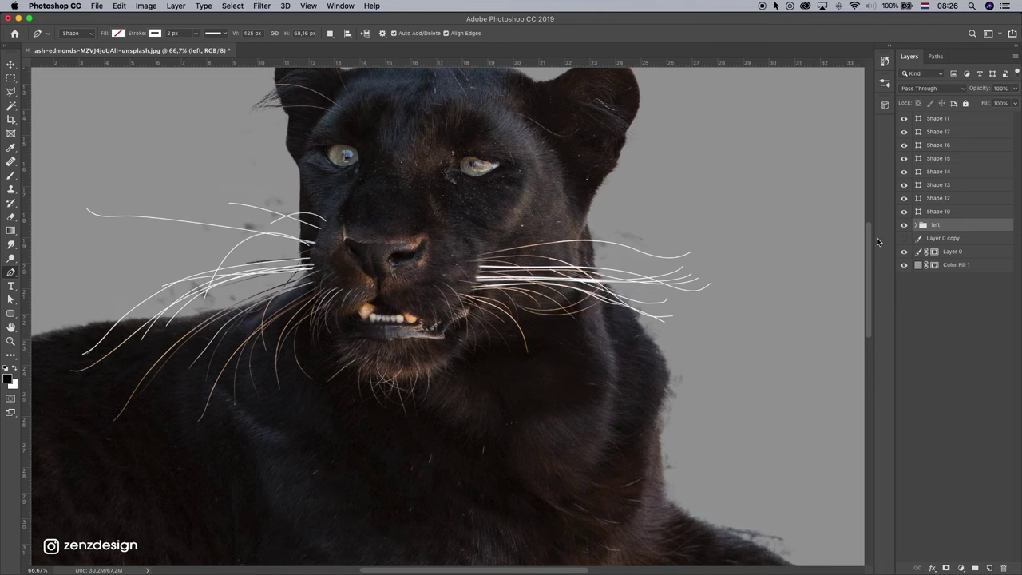
# Group the right-side whisker layers (Shape 10–17) as 'right' and add a layer mask.
pyautogui.click(934, 211)
pyautogui.keyDown('shift'); pyautogui.click(940, 118); pyautogui.keyUp('shift')
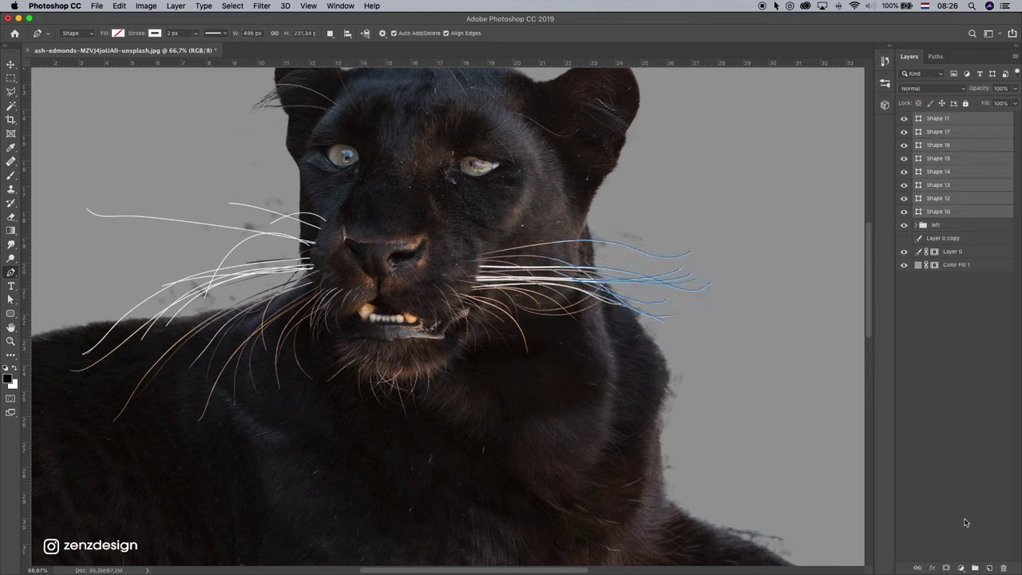
pyautogui.click(974, 567)
pyautogui.click(938, 120)
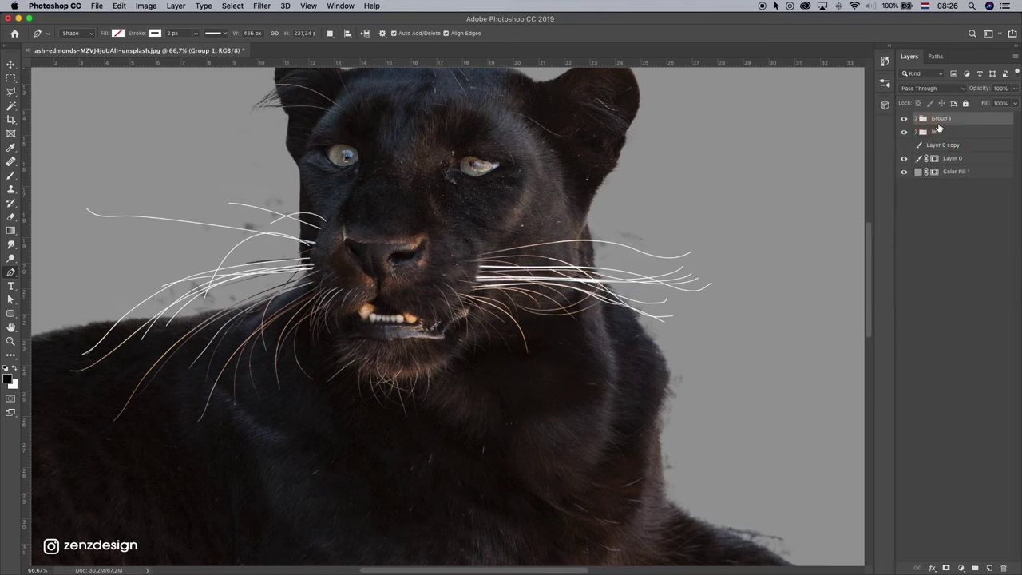
pyautogui.press('BackSpace')
pyautogui.write('right')
pyautogui.press('Return')
pyautogui.click(945, 568)
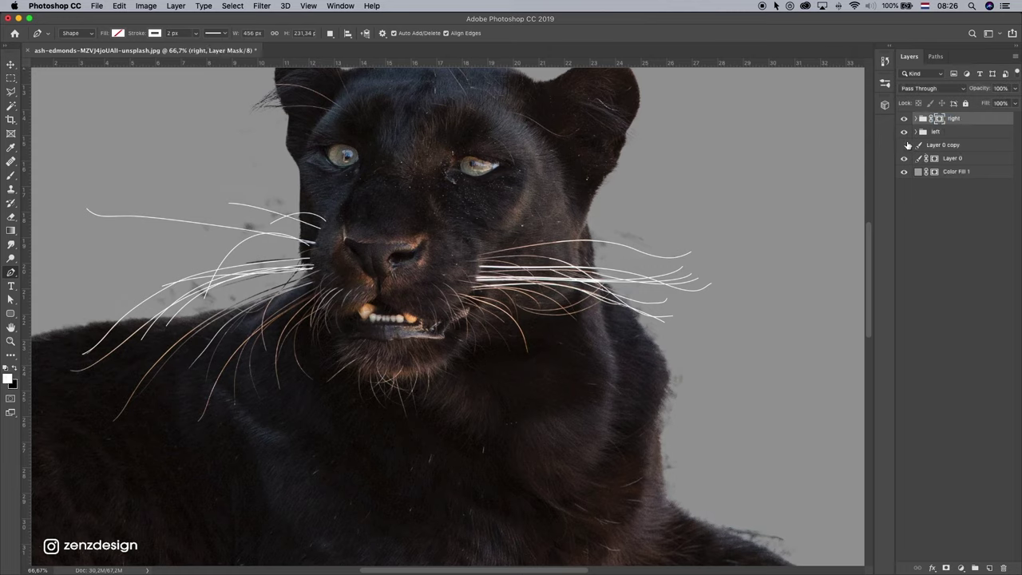
# Set up a black Soft Round brush at 76% opacity and 71% flow.
pyautogui.click(10, 174)
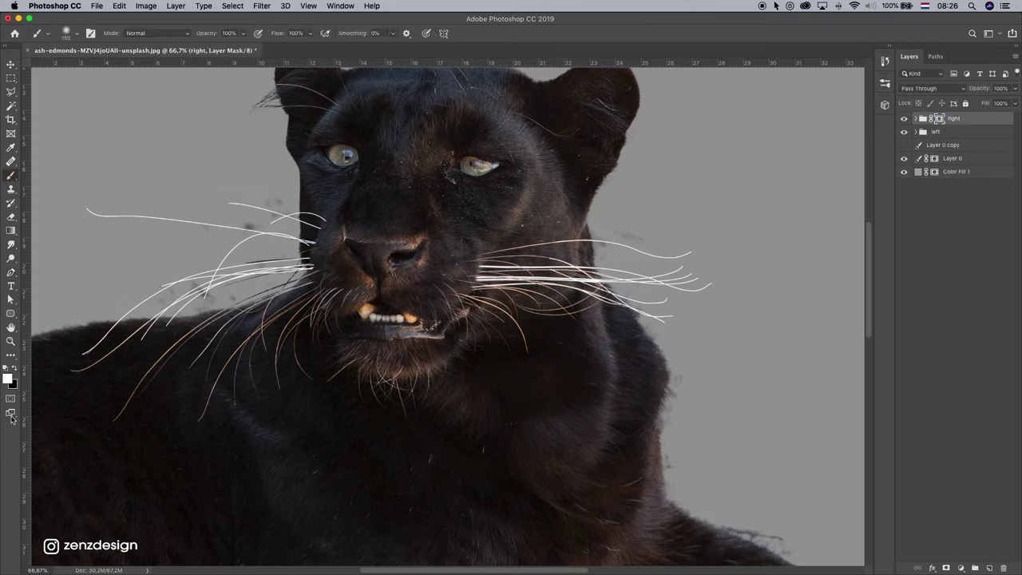
pyautogui.click(15, 371)
pyautogui.click(76, 34)
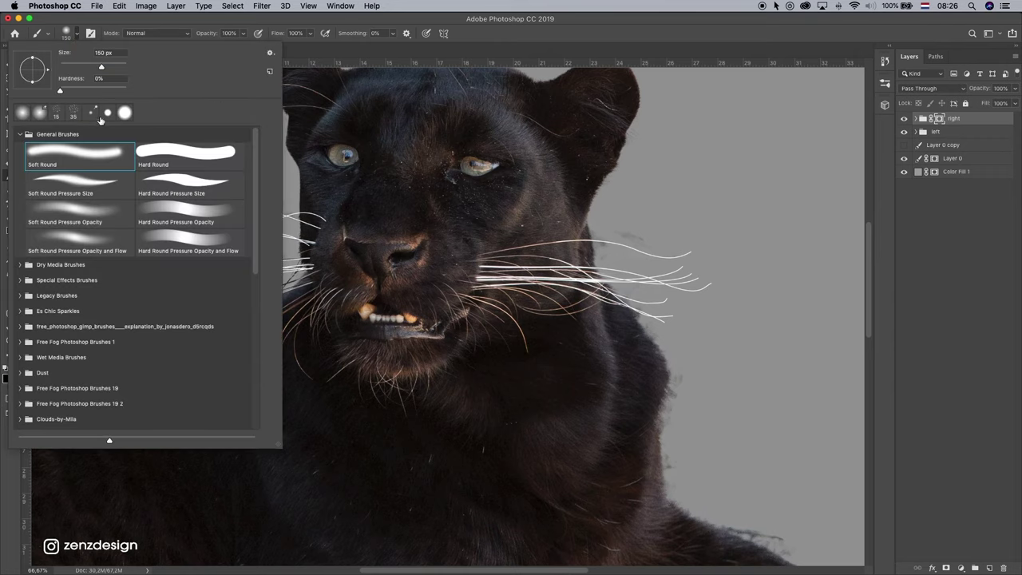
pyautogui.click(227, 33)
pyautogui.moveTo(250, 44); pyautogui.dragTo(239, 44)
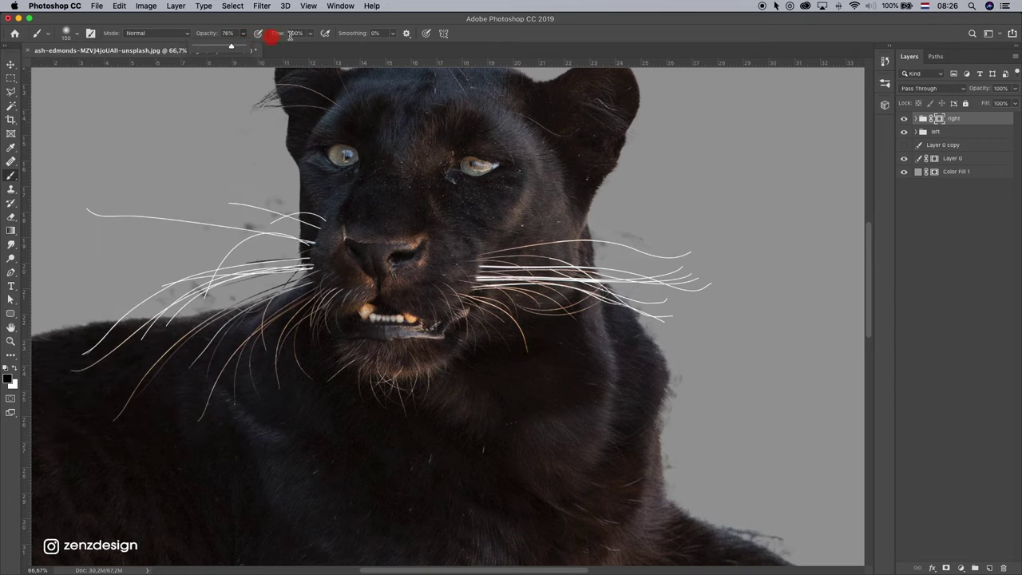
pyautogui.click(311, 33)
pyautogui.click(294, 46)
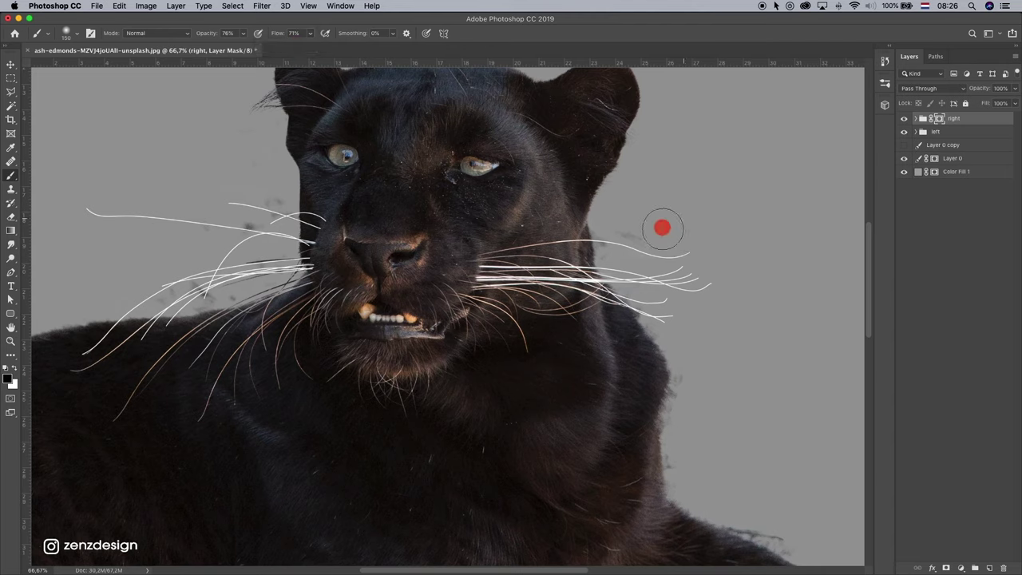
# Paint on the right group's mask to fade the upper and lower whisker tips.
pyautogui.moveTo(662, 226); pyautogui.dragTo(749, 332)
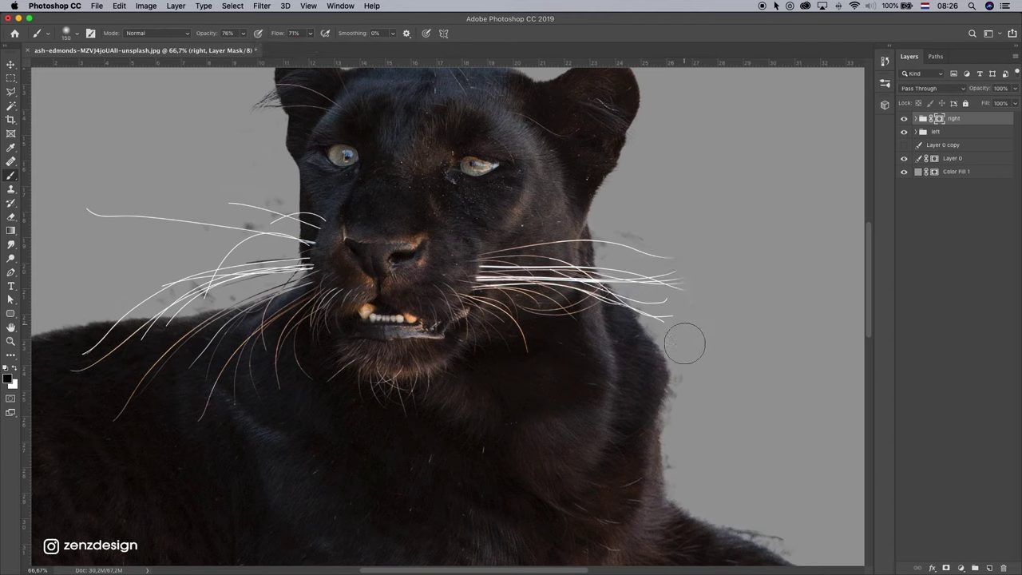
pyautogui.moveTo(684, 338); pyautogui.dragTo(673, 346)
pyautogui.press('super+z')
pyautogui.press('[')
pyautogui.press('[')
pyautogui.press('[')
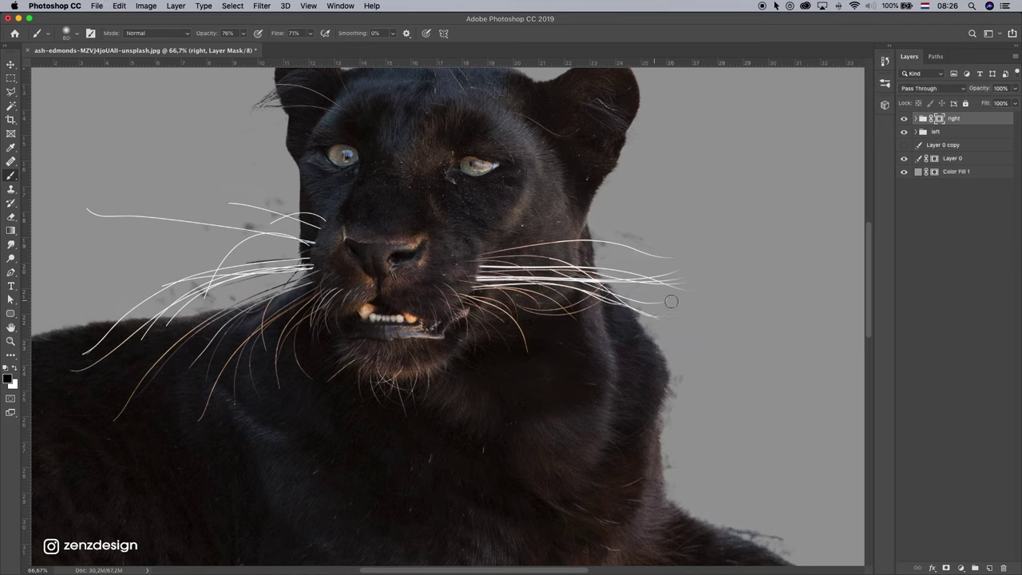
pyautogui.moveTo(671, 300); pyautogui.dragTo(656, 304)
pyautogui.click(707, 253)
pyautogui.click(551, 250)
pyautogui.moveTo(551, 250); pyautogui.dragTo(561, 228)
pyautogui.moveTo(548, 280); pyautogui.dragTo(591, 301)
# Briefly show the sand backdrop to compare, then select the right whisker group itself.
pyautogui.click(904, 145)
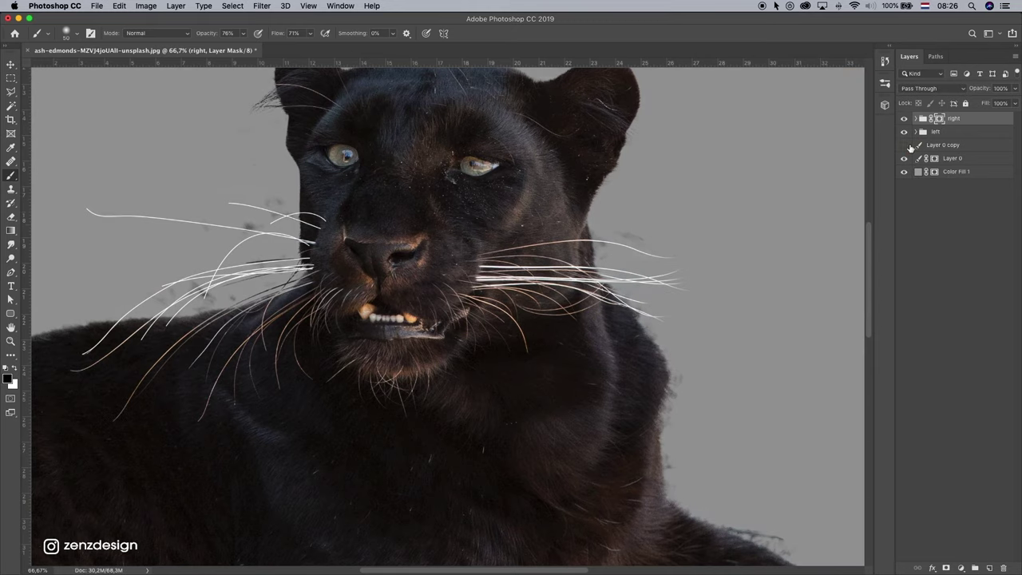
pyautogui.moveTo(619, 210)
pyautogui.mouseDown()
pyautogui.moveTo(654, 218)
pyautogui.moveTo(719, 170)
pyautogui.mouseUp()
pyautogui.click(980, 119)
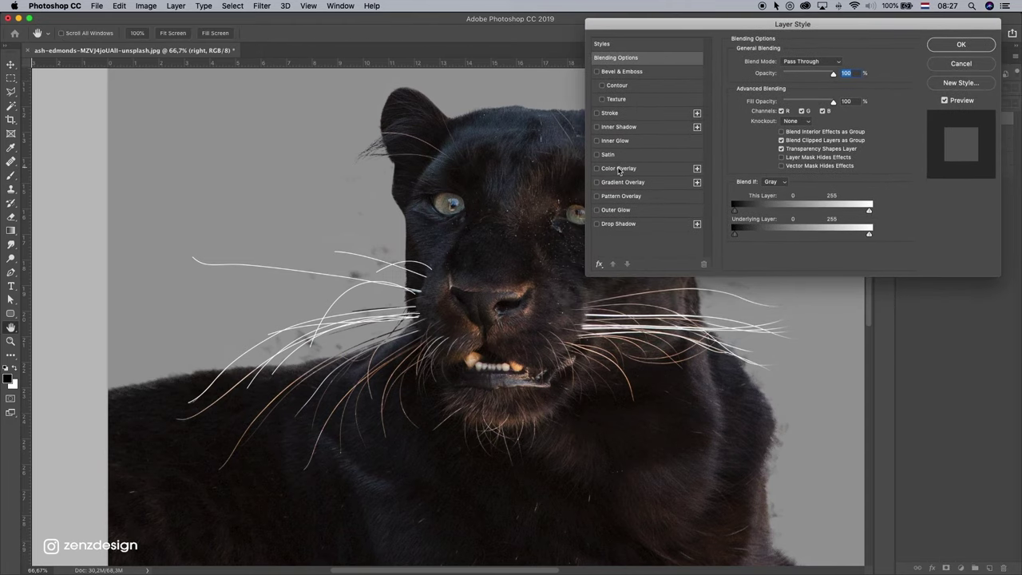
# Give the 'right' whisker group a neutral light grey (#d6d6d6) Color Overlay.
pyautogui.click(613, 169)
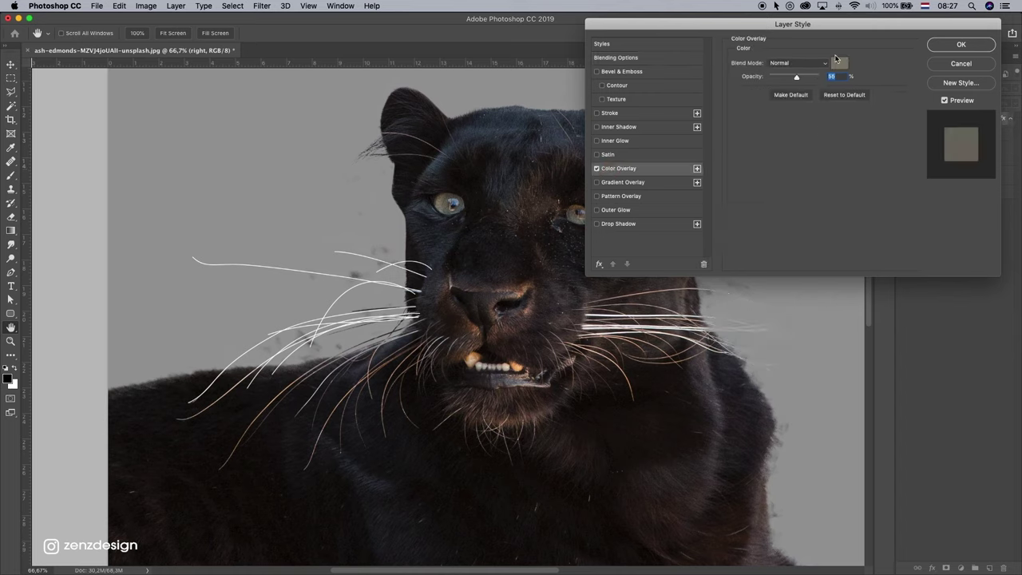
pyautogui.click(837, 62)
pyautogui.click(676, 323)
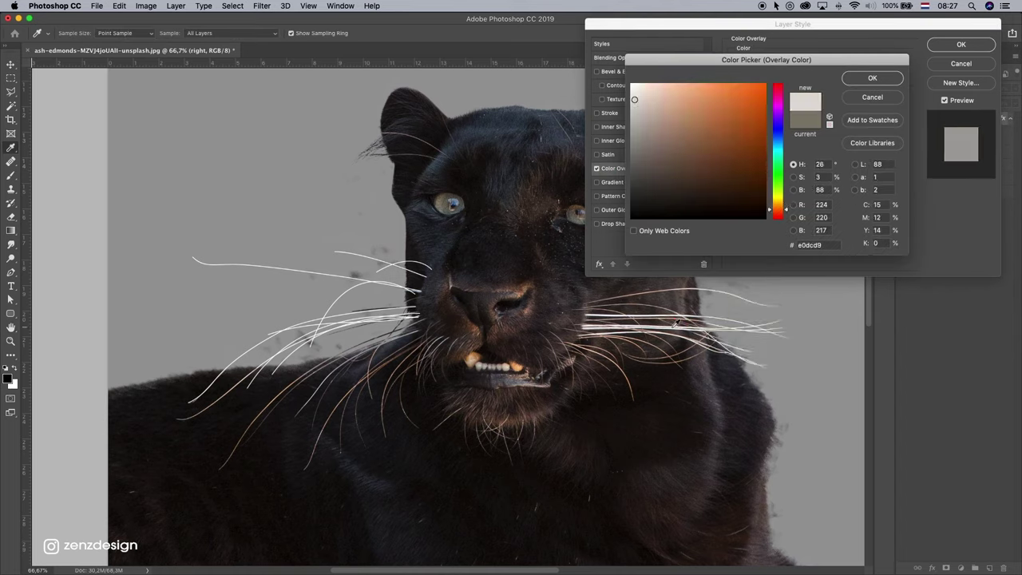
pyautogui.click(663, 92)
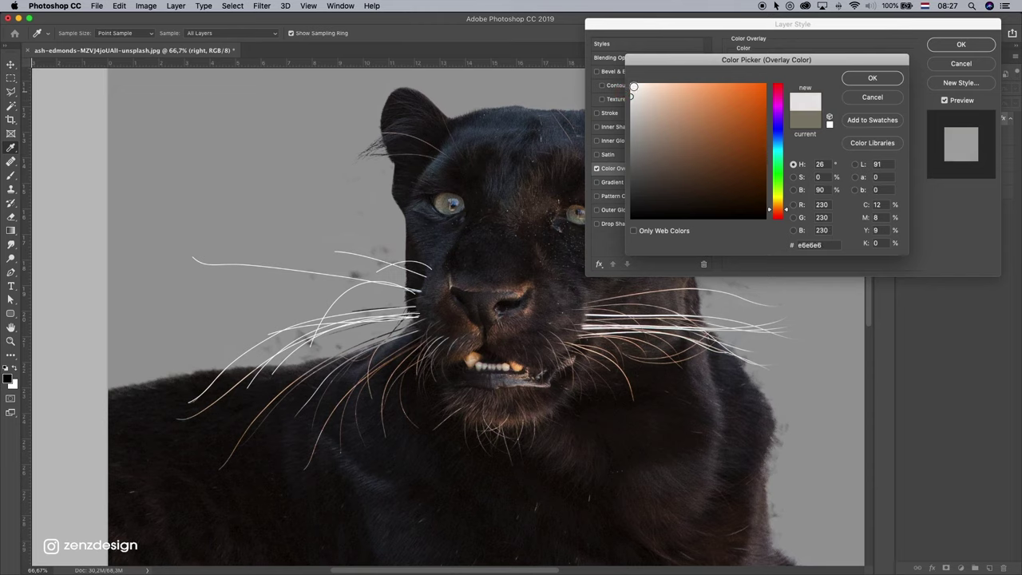
pyautogui.moveTo(630, 93)
pyautogui.mouseDown()
pyautogui.moveTo(597, 105)
pyautogui.moveTo(608, 108)
pyautogui.mouseUp()
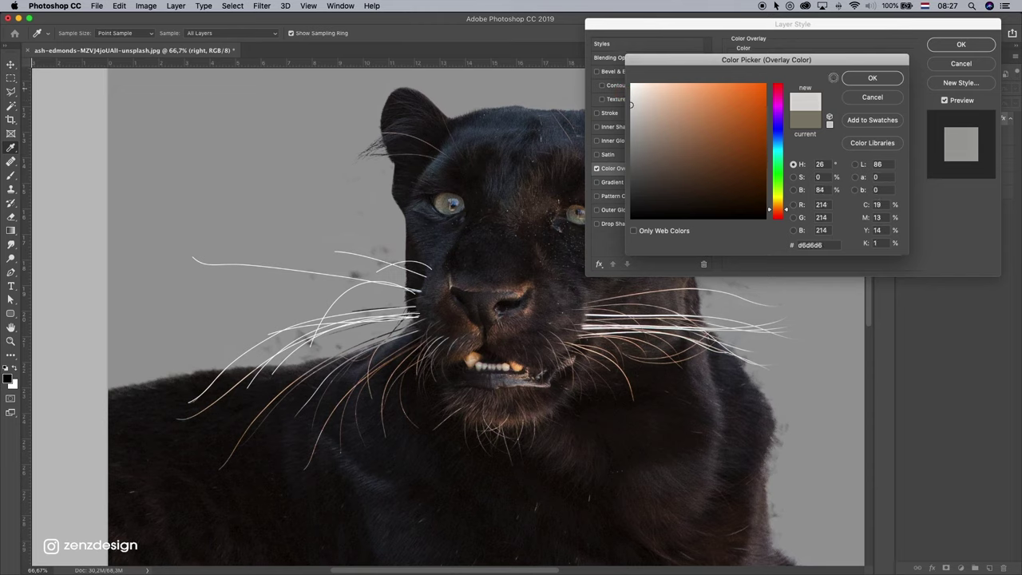
pyautogui.click(855, 81)
pyautogui.click(961, 45)
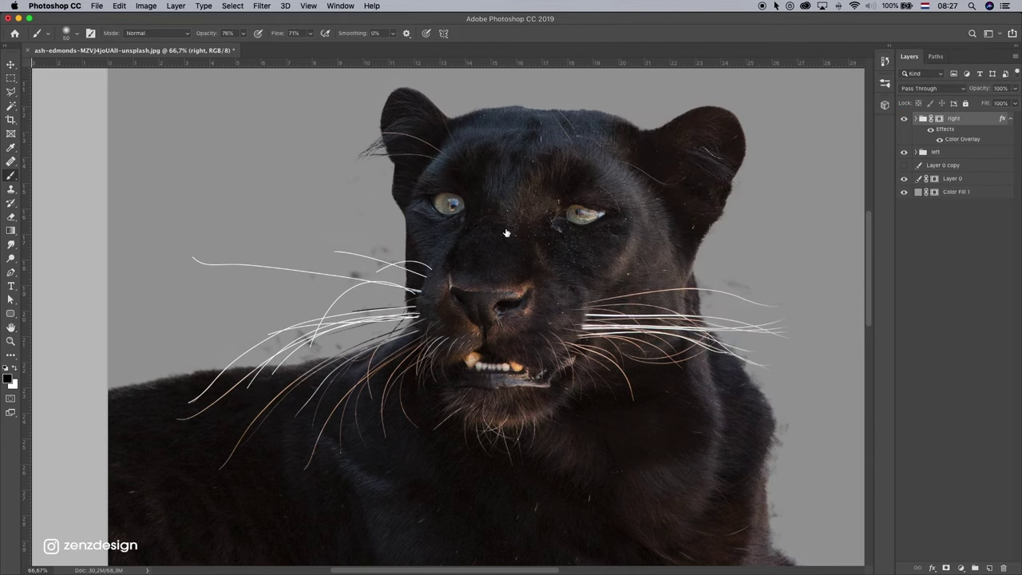
# Select the 'left' whisker group and add a layer mask to it.
pyautogui.moveTo(492, 228); pyautogui.dragTo(554, 219)
pyautogui.click(949, 155)
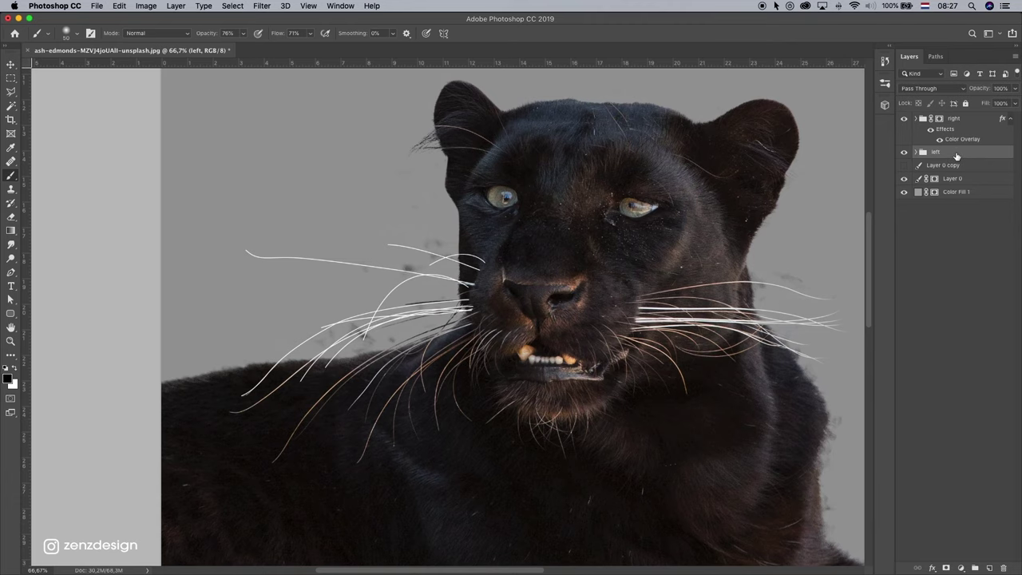
pyautogui.doubleClick(957, 156)
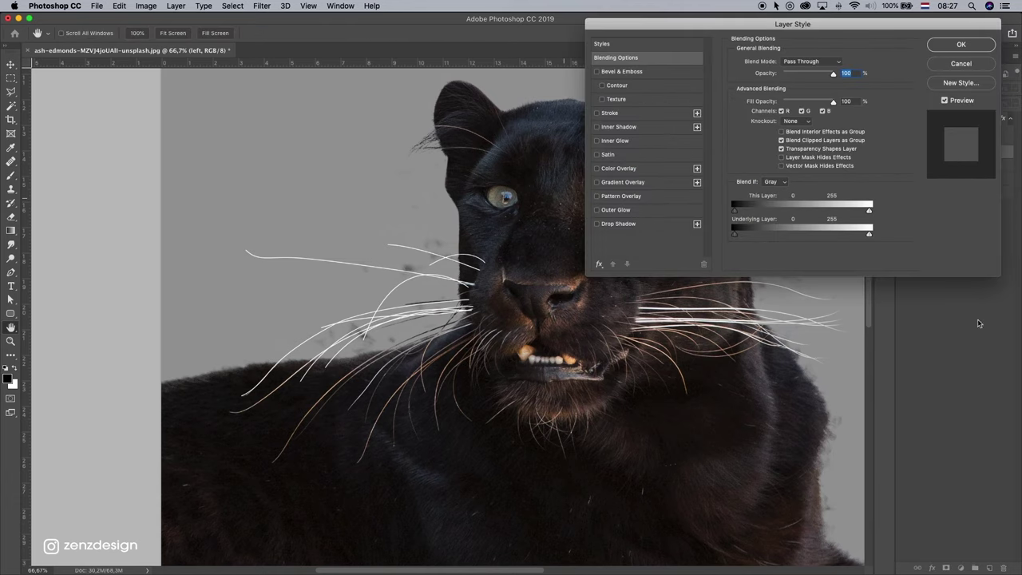
pyautogui.press('Escape')
pyautogui.click(945, 568)
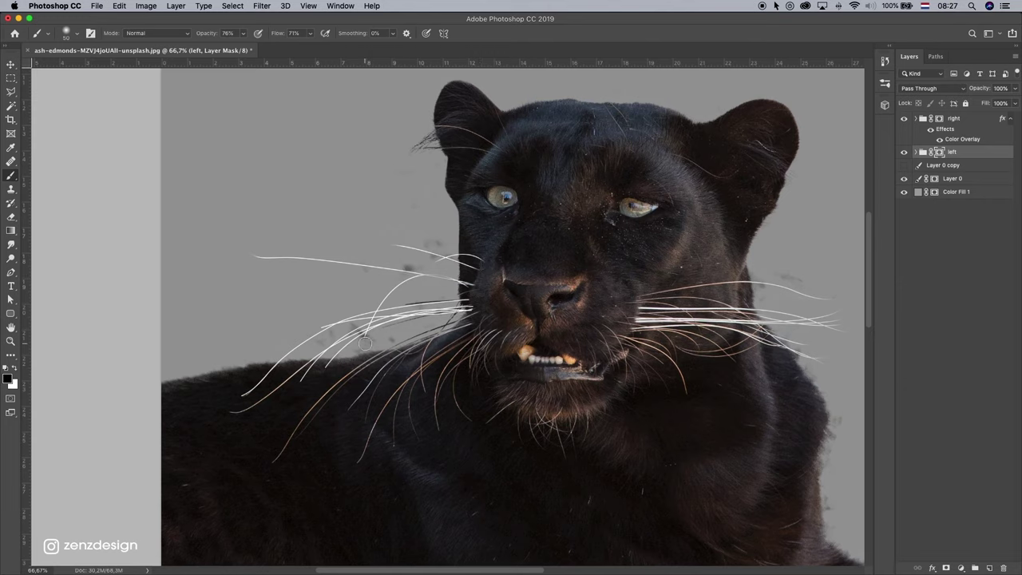
# Paint on the left group's mask with a smaller brush to fade whisker tips, comparing visibility.
pyautogui.moveTo(303, 386); pyautogui.dragTo(299, 387)
pyautogui.press('super+z')
pyautogui.press('super+z')
pyautogui.press('[')
pyautogui.press('[')
pyautogui.press('[')
pyautogui.click(324, 324)
pyautogui.click(425, 331)
pyautogui.click(906, 153)
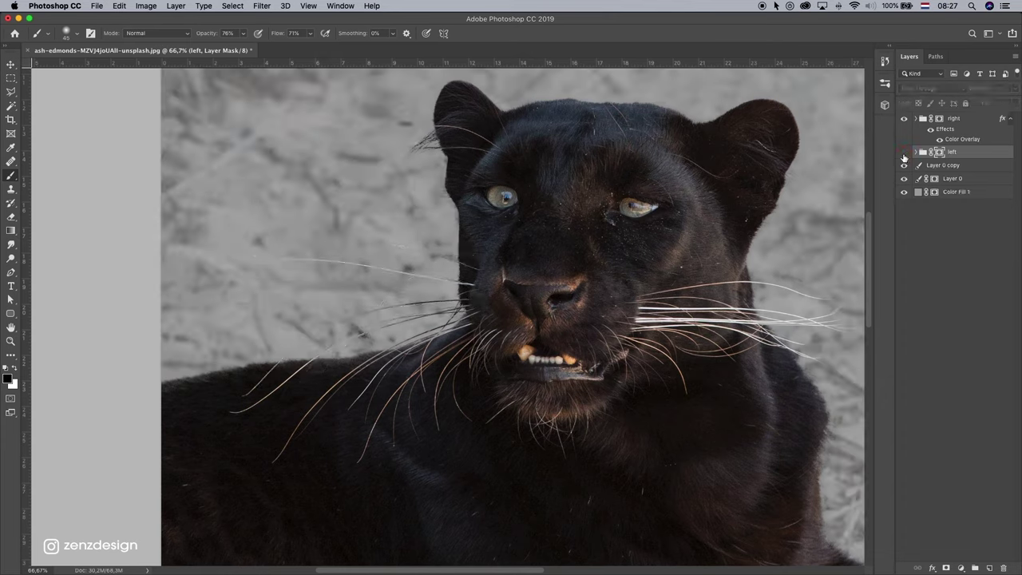
pyautogui.click(904, 153)
pyautogui.click(904, 154)
# Add a sampled light grey Color Overlay at 65% opacity to the 'left' group.
pyautogui.doubleClick(975, 153)
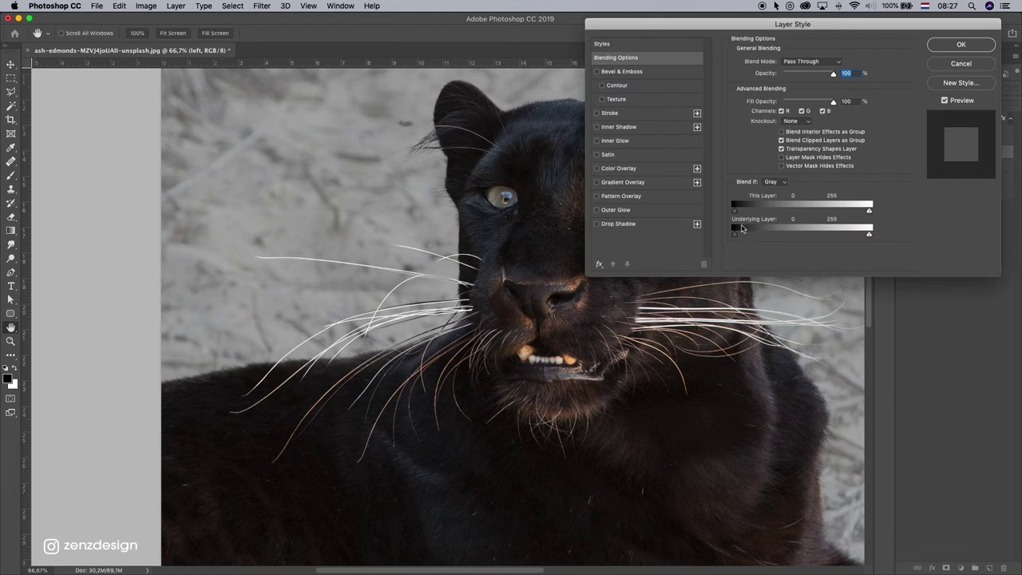
pyautogui.click(631, 169)
pyautogui.click(798, 63)
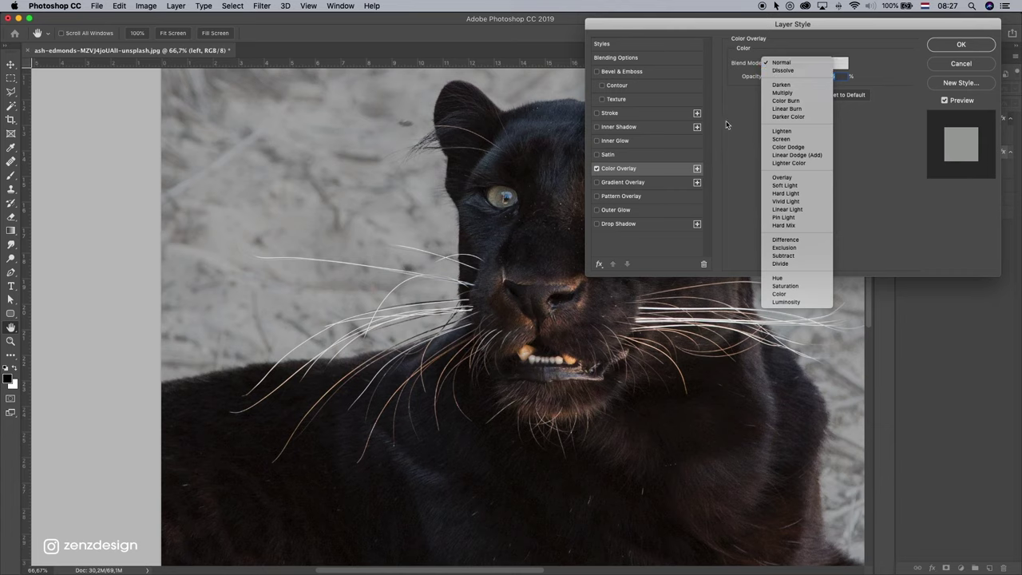
pyautogui.click(733, 76)
pyautogui.click(839, 62)
pyautogui.click(617, 97)
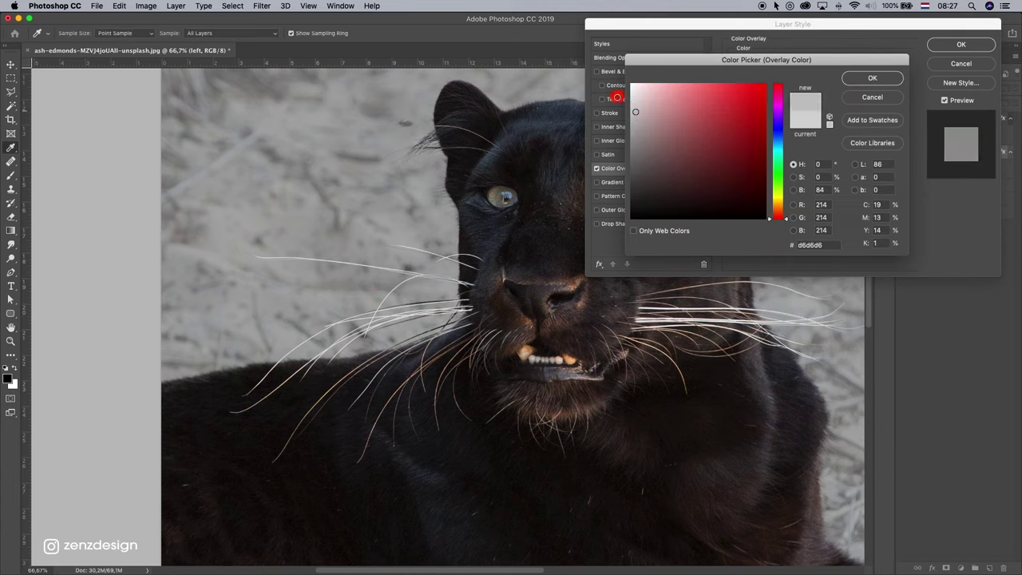
pyautogui.moveTo(617, 98); pyautogui.dragTo(618, 100)
pyautogui.click(893, 78)
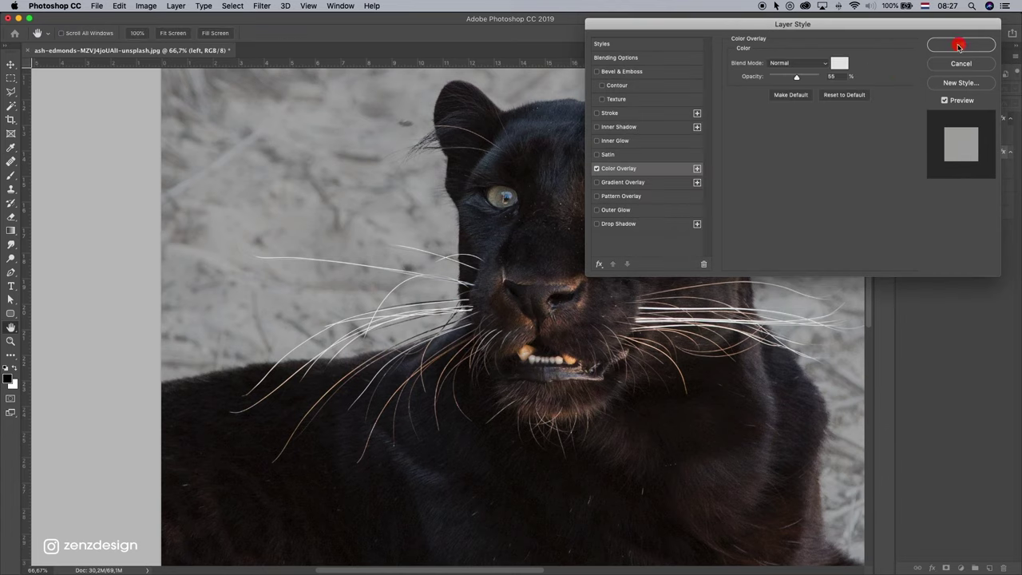
pyautogui.click(961, 44)
pyautogui.click(939, 153)
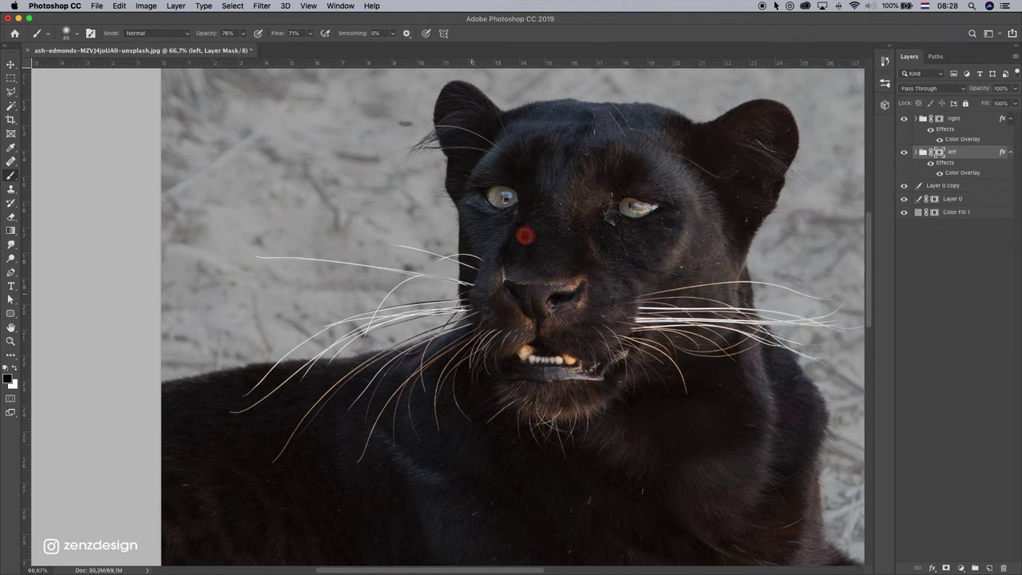
# Hide the sandy Layer 0 copy background, leaving the panther on grey.
pyautogui.click(904, 211)
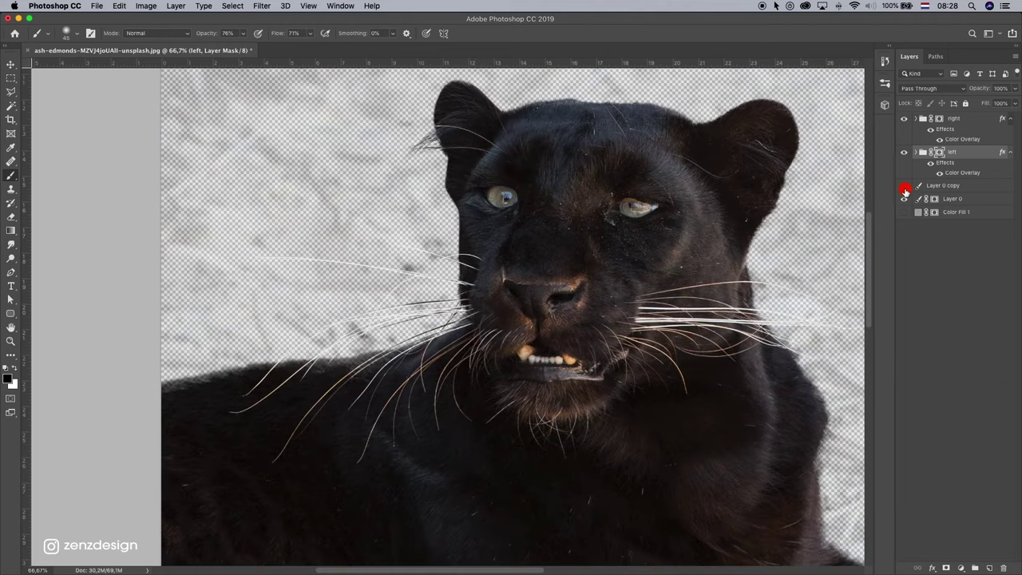
pyautogui.click(904, 188)
pyautogui.click(903, 212)
pyautogui.click(903, 185)
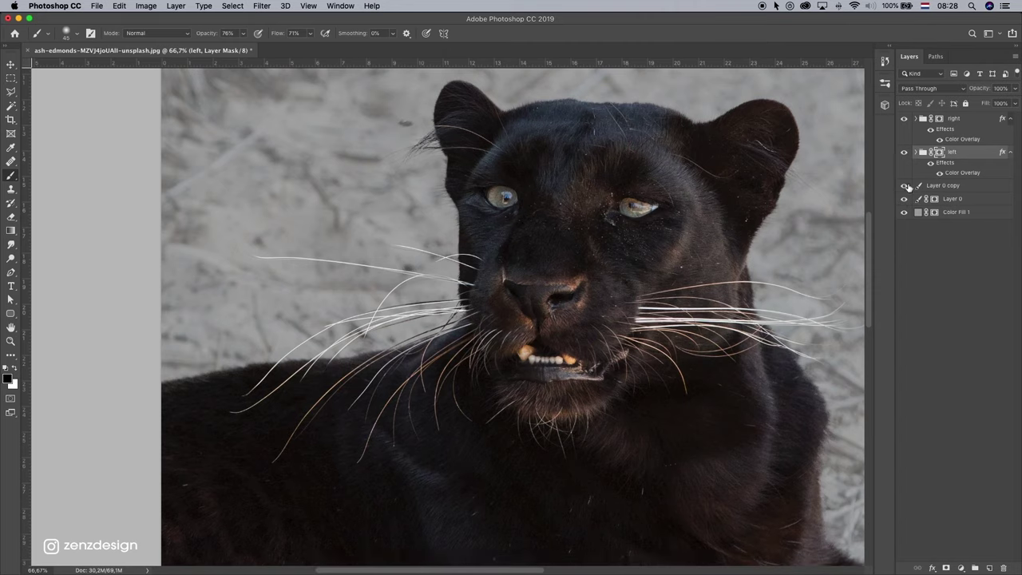
pyautogui.click(905, 185)
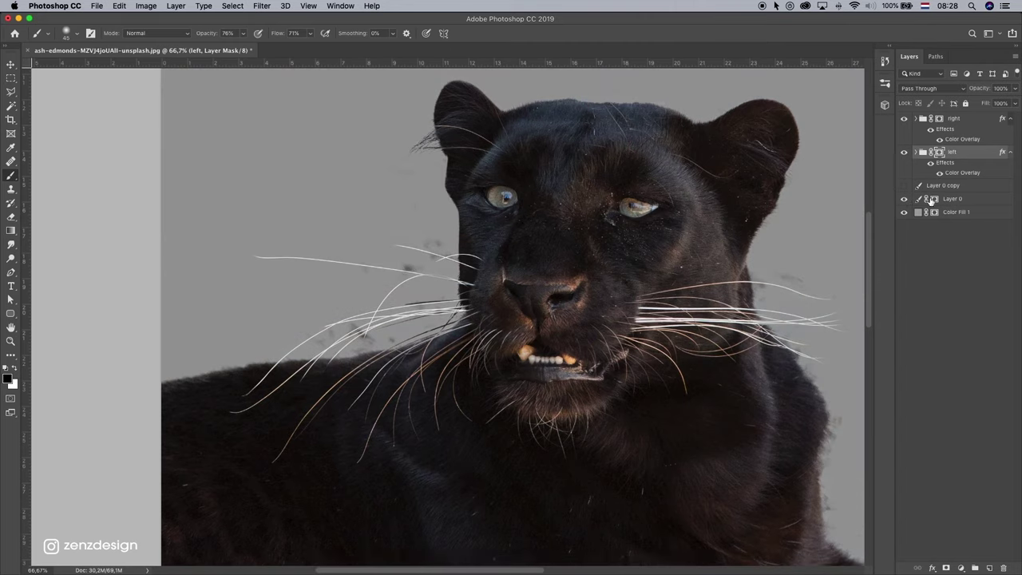
pyautogui.click(904, 199)
# Paint on Layer 0's mask around the whiskers, with brush opacity and flow at 100%.
pyautogui.click(935, 199)
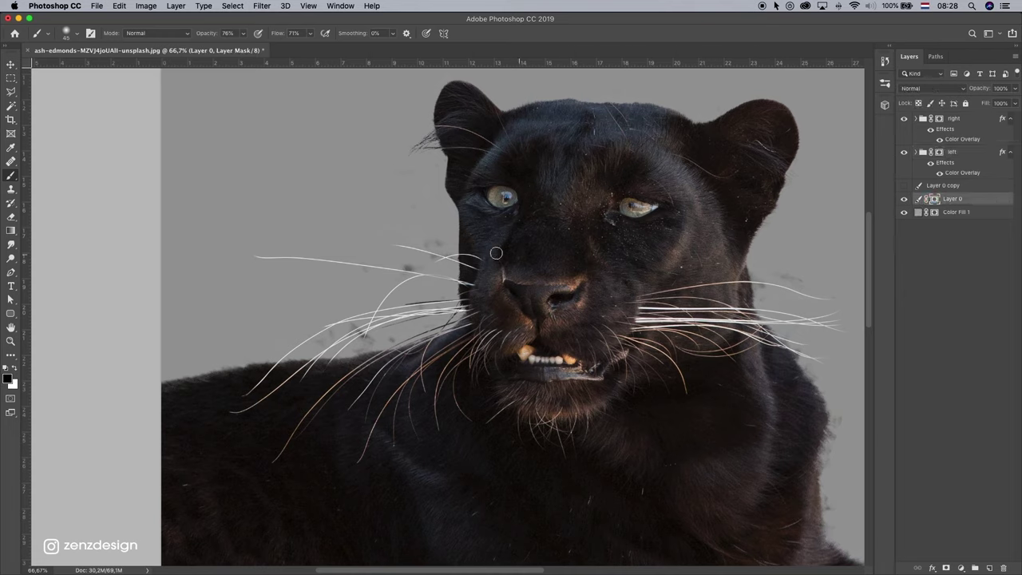
pyautogui.moveTo(429, 253); pyautogui.dragTo(445, 256)
pyautogui.click(245, 34)
pyautogui.moveTo(247, 46); pyautogui.dragTo(329, 48)
pyautogui.click(310, 33)
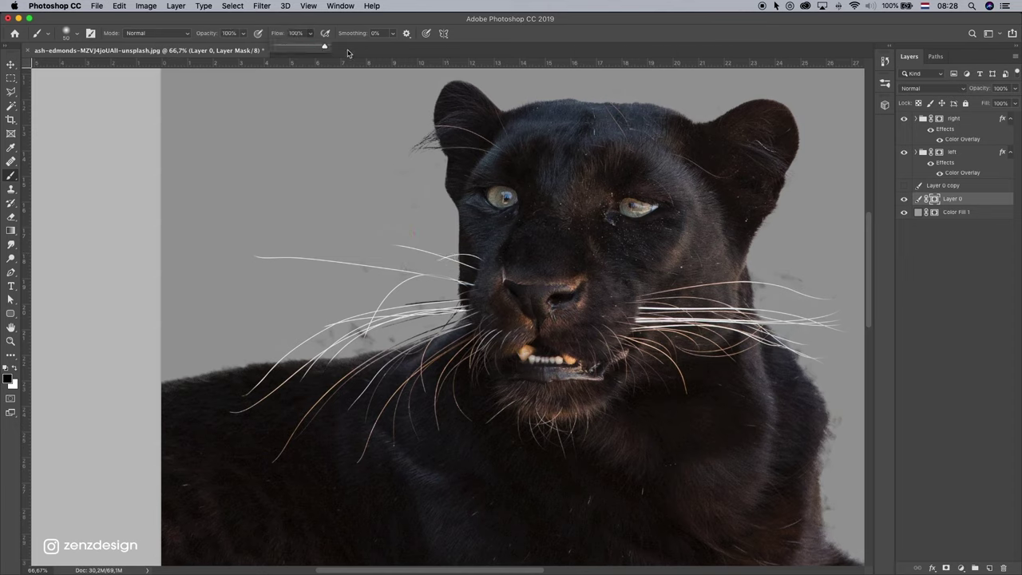
# Inspect the panther's mask edges around the canvas, keeping the sand backdrop hidden.
pyautogui.hscroll(5, 520, 296)
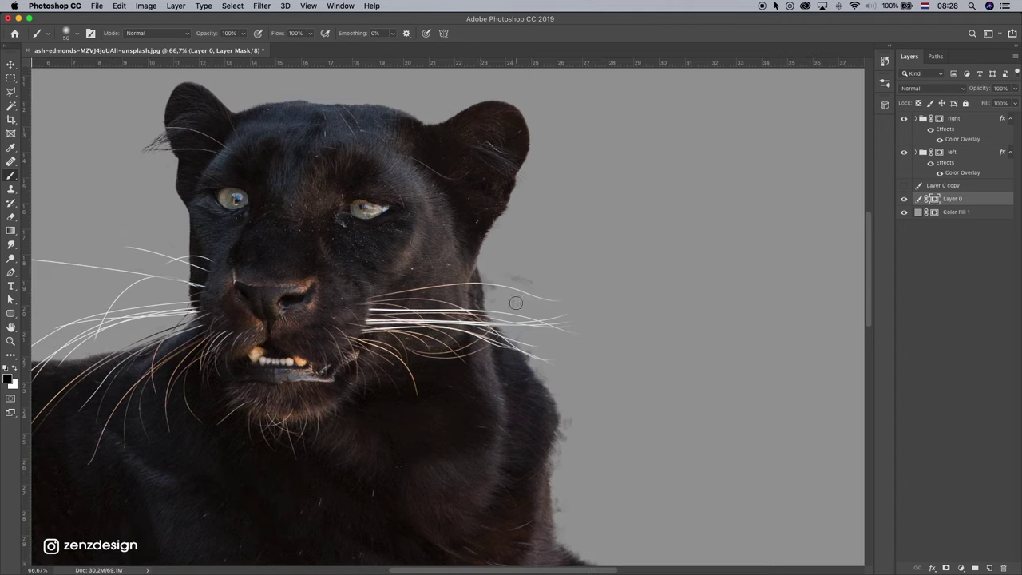
pyautogui.scroll(-5, 559, 303)
pyautogui.scroll(-4, 715, 411)
pyautogui.hscroll(4, 716, 411)
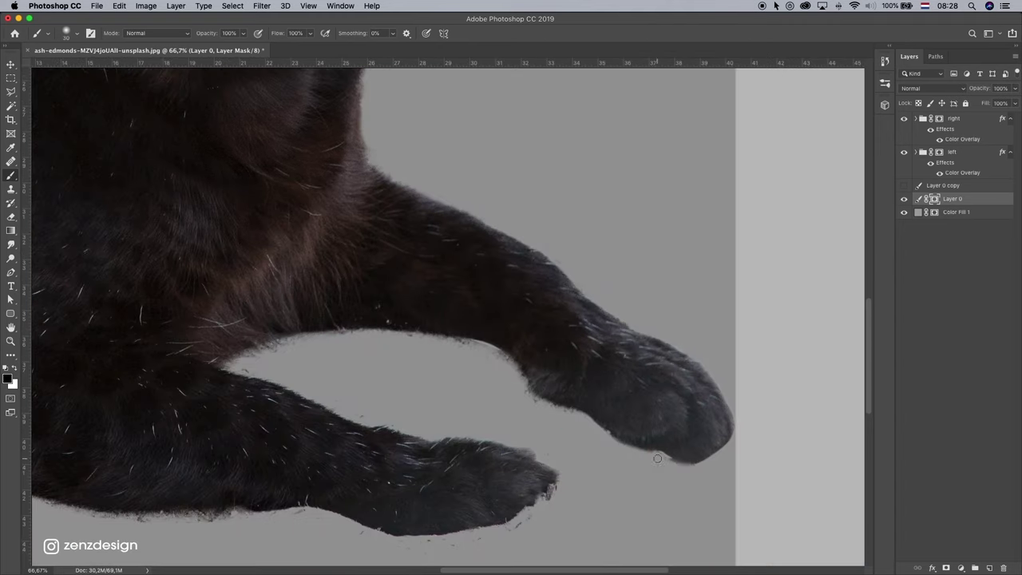
pyautogui.scroll(4, 240, 520)
pyautogui.hscroll(-2, 240, 520)
pyautogui.scroll(3, 570, 490)
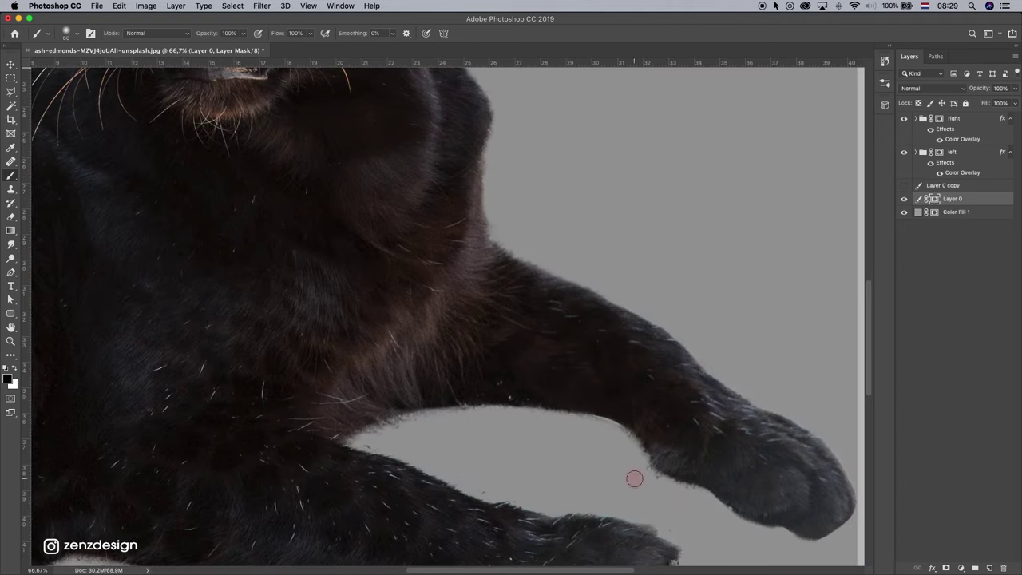
pyautogui.scroll(4, 620, 468)
pyautogui.scroll(3, 659, 412)
pyautogui.hscroll(-3, 658, 413)
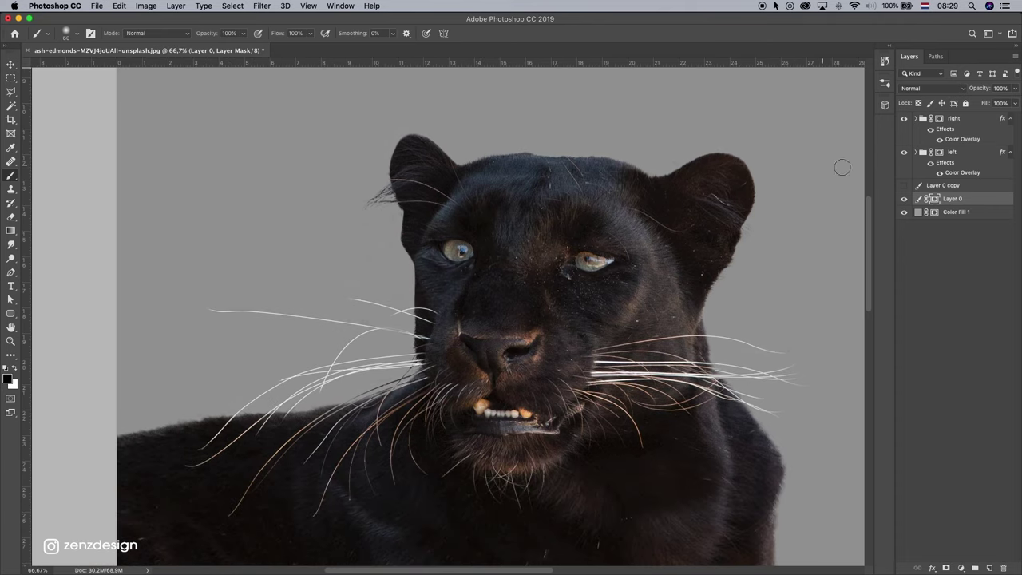
pyautogui.click(904, 185)
pyautogui.click(905, 185)
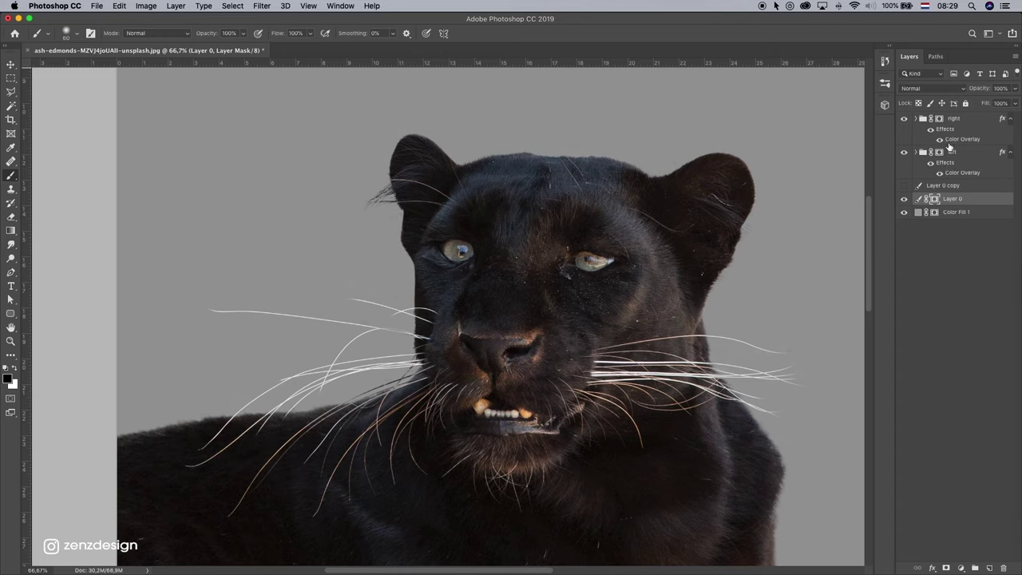
pyautogui.click(954, 119)
# Add a new layer, draw a whisker shape with the Pen tool, and duplicate it.
pyautogui.click(989, 567)
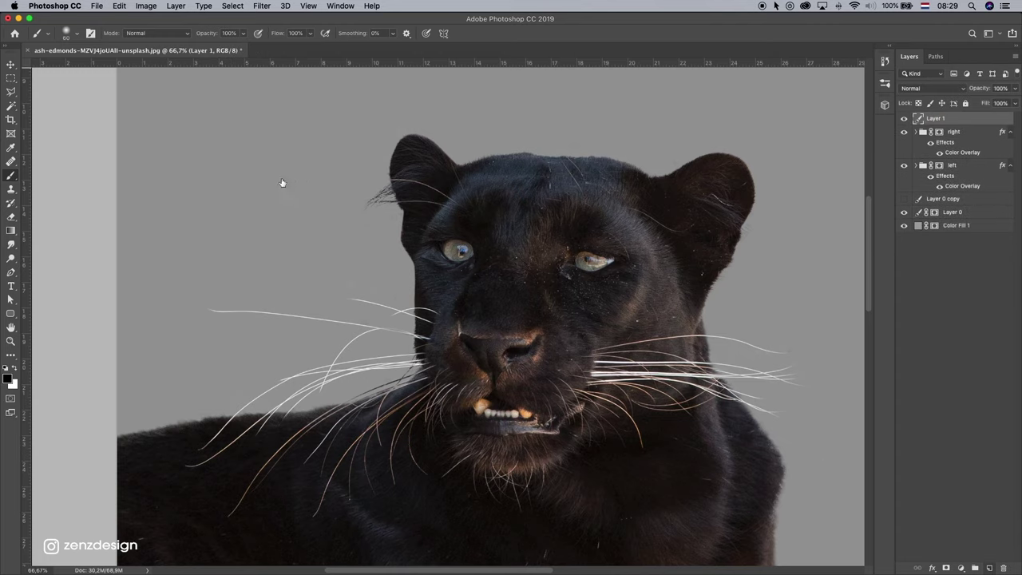
pyautogui.click(10, 272)
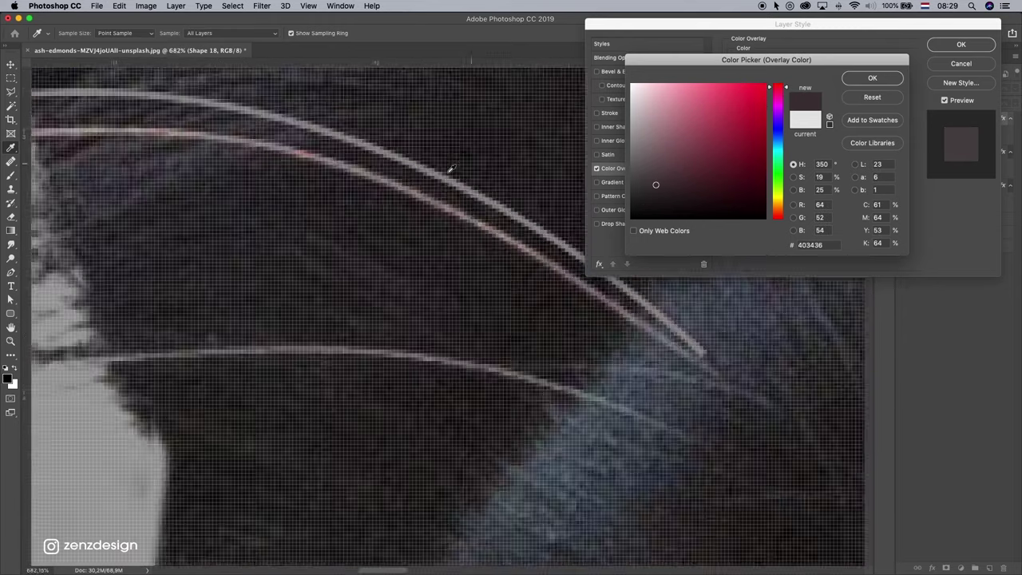
pyautogui.press('super+0')
pyautogui.press('v')
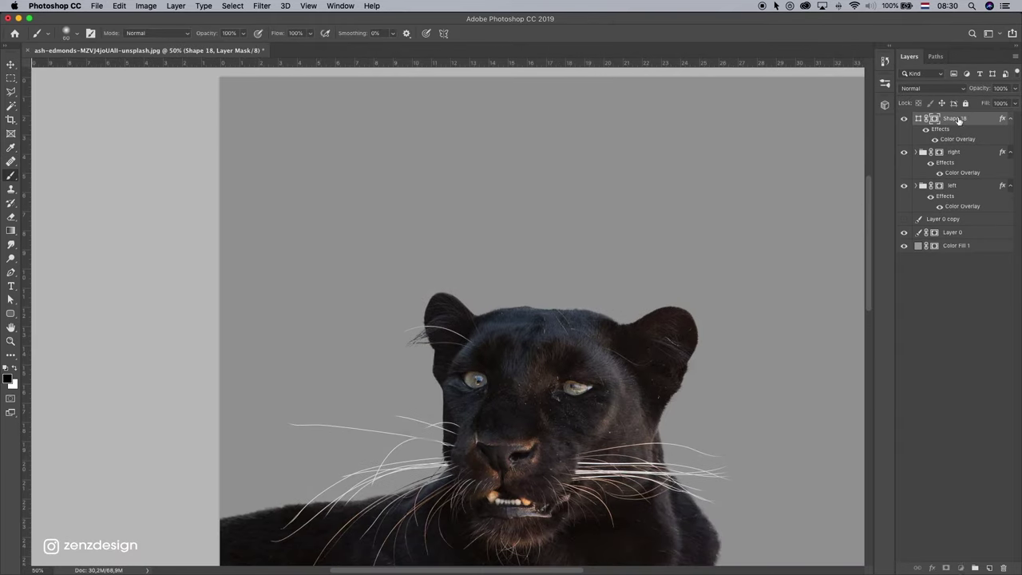
pyautogui.press('super+j')
# Paint in black on the left group's mask along the whiskers.
pyautogui.press('b')
pyautogui.scroll(-5, 486, 231)
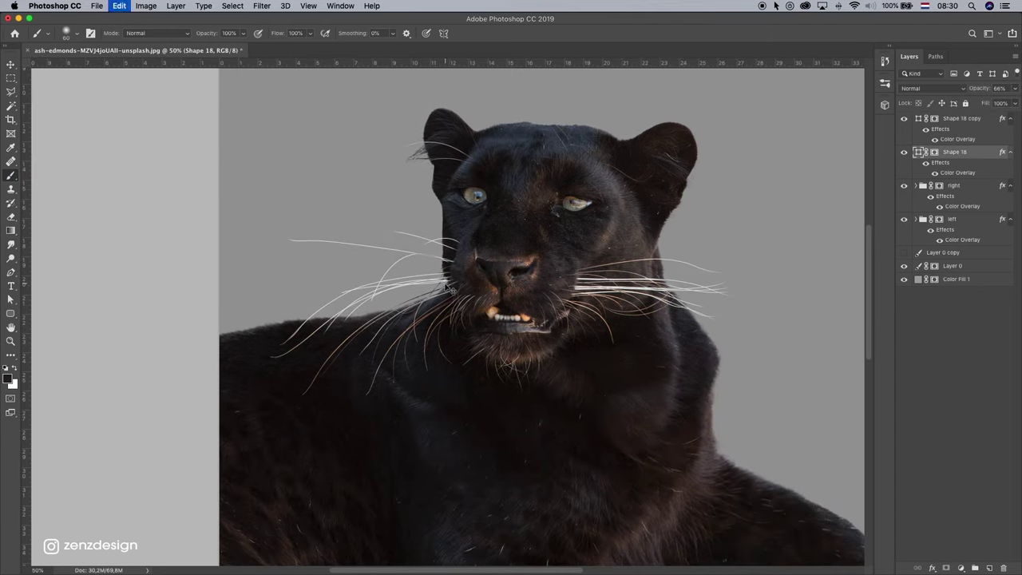
pyautogui.doubleClick(939, 219)
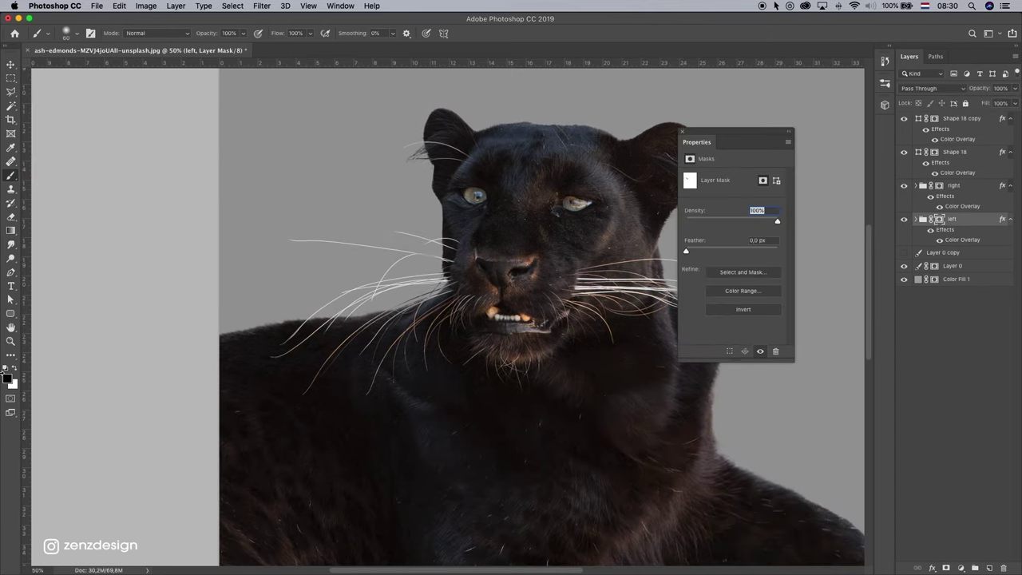
pyautogui.moveTo(424, 254); pyautogui.dragTo(384, 256)
pyautogui.click(15, 369)
# Undo the last mask change and create a new blank document with height 2.
pyautogui.press('super+z')
pyautogui.press('super+n')
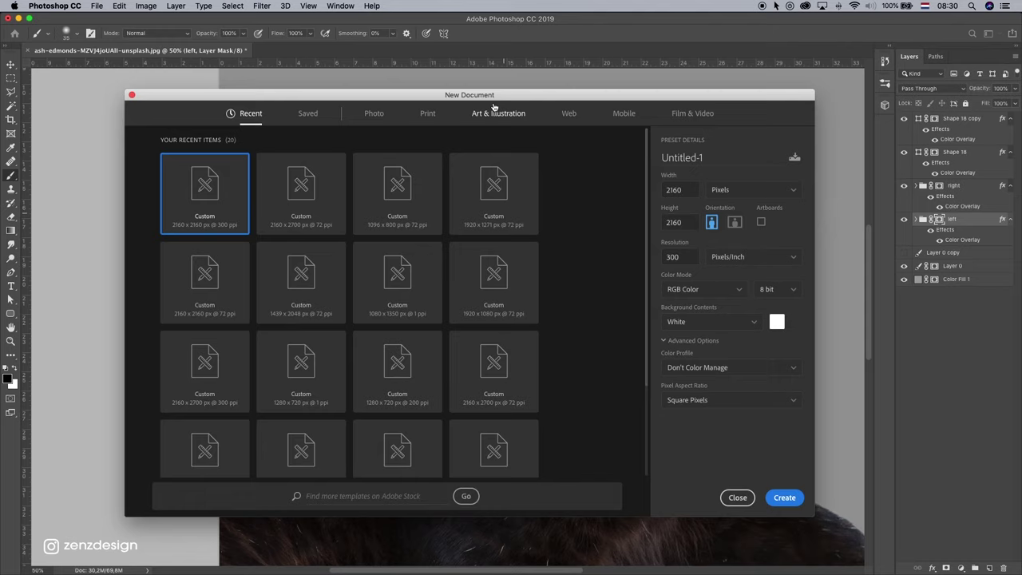
pyautogui.click(681, 186)
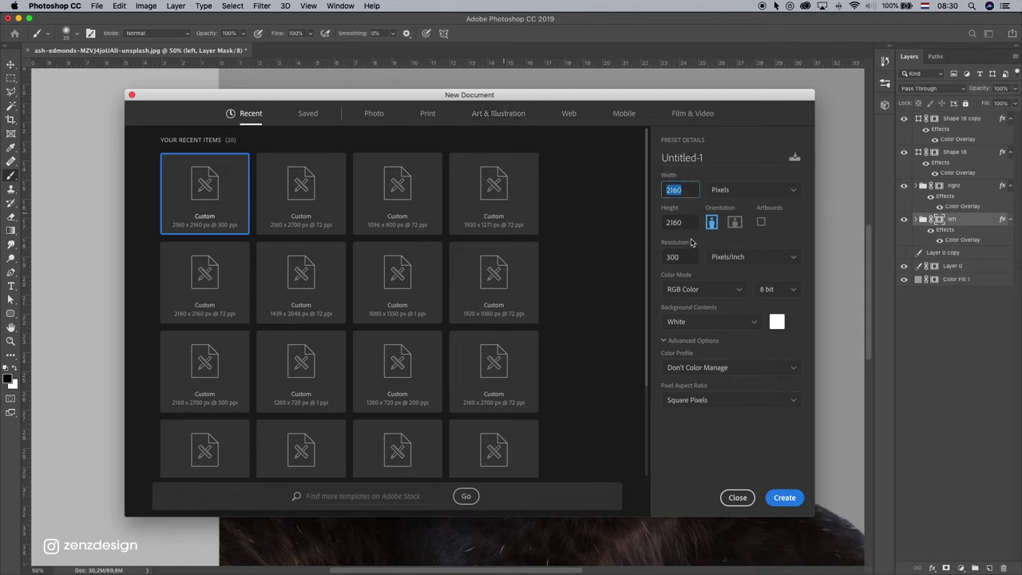
pyautogui.press('Tab')
pyautogui.write('2')
pyautogui.click(782, 501)
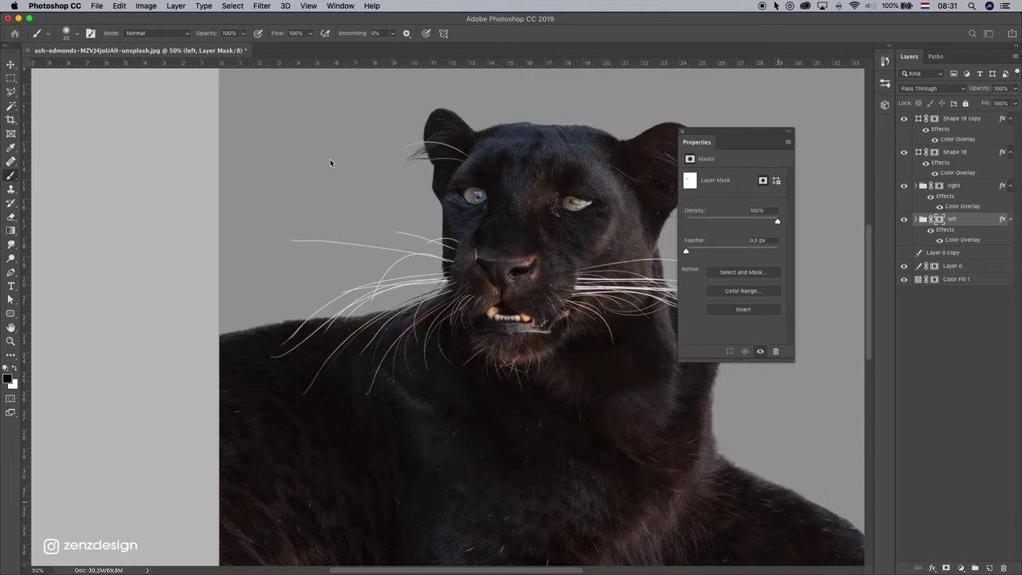
# Merge the whisker layers, then the panther layers, into one layer above the grey fill.
pyautogui.click(164, 50)
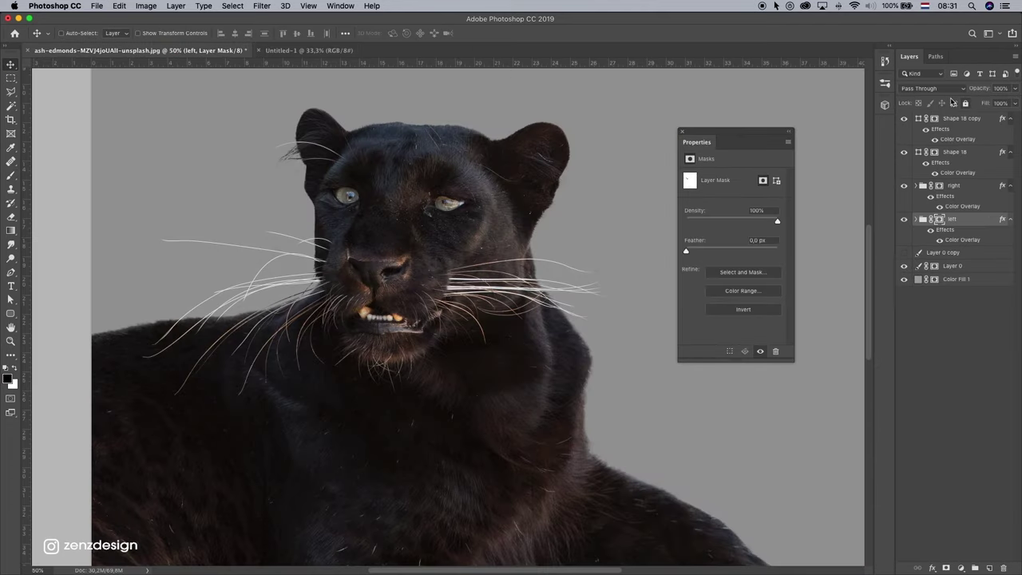
pyautogui.keyDown('shift'); pyautogui.click(962, 124); pyautogui.keyUp('shift')
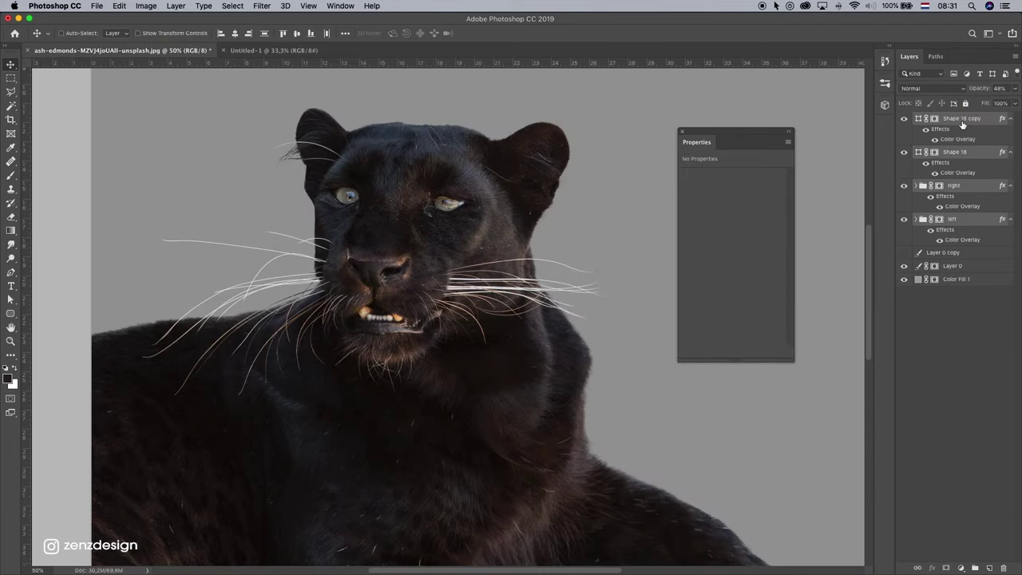
pyautogui.press('super+e')
pyautogui.click(903, 118)
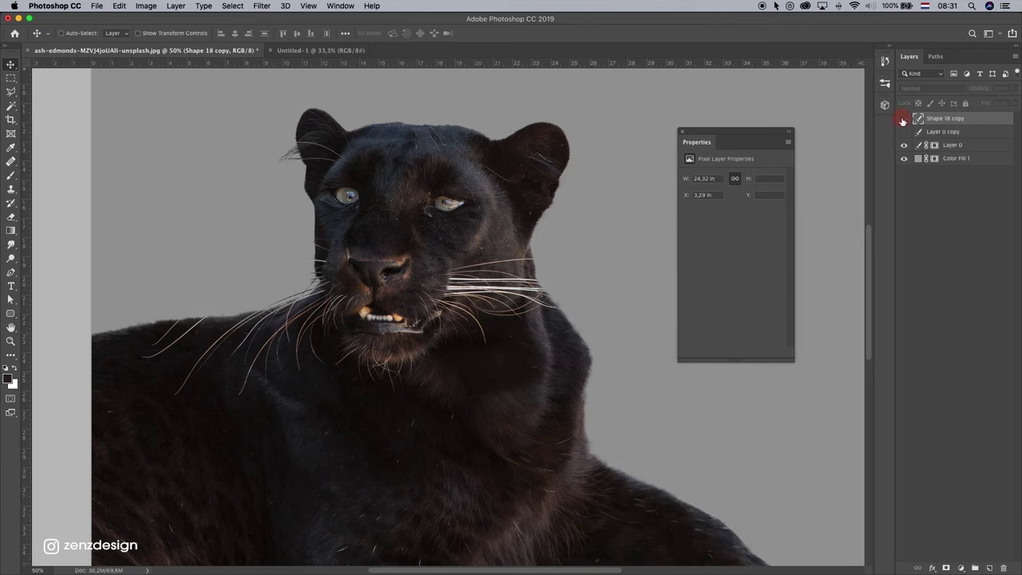
pyautogui.press('super+e')
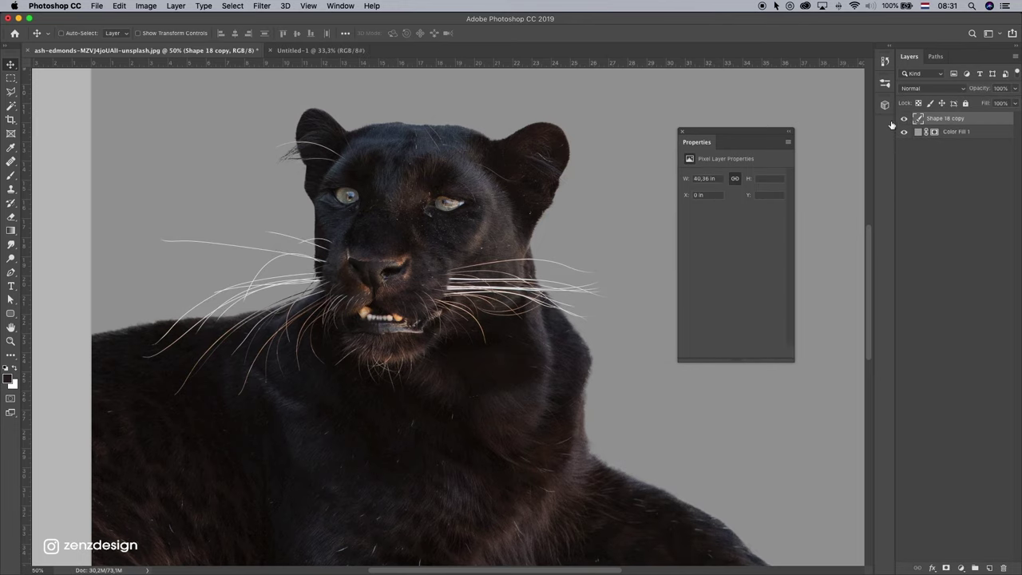
pyautogui.click(904, 119)
# Bring the panther layer into Untitled-1 as a smart object.
pyautogui.moveTo(372, 130); pyautogui.dragTo(257, 50)
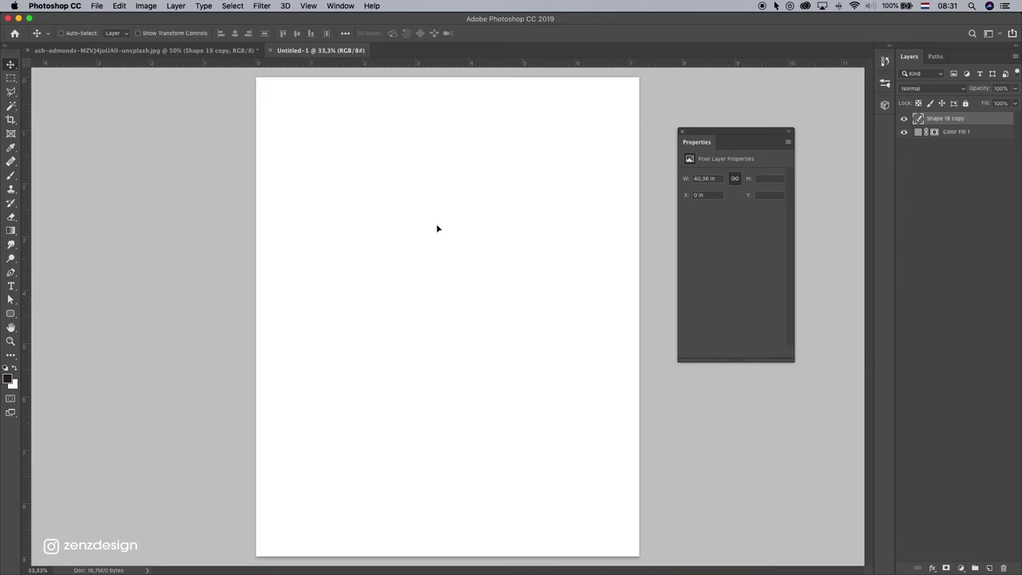
pyautogui.moveTo(317, 51); pyautogui.dragTo(446, 214)
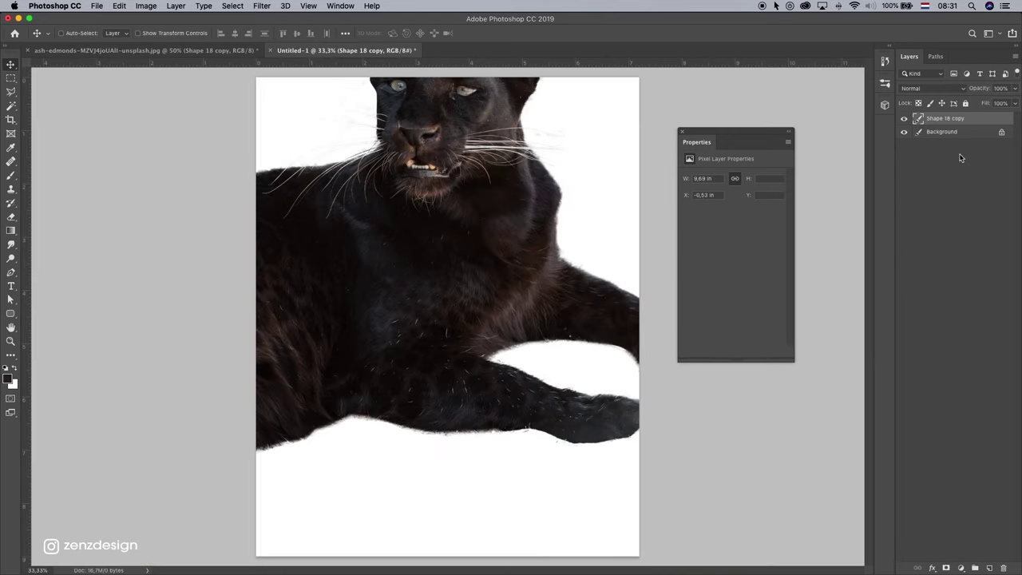
pyautogui.rightClick(950, 119)
pyautogui.click(895, 253)
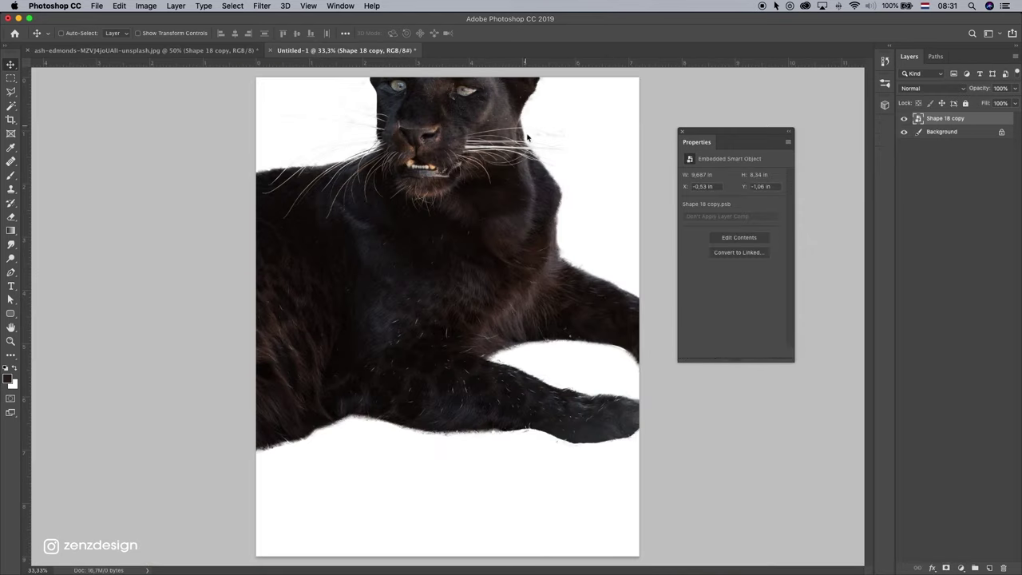
pyautogui.moveTo(527, 137); pyautogui.dragTo(556, 237)
# Fill the Background layer with black and reselect the panther layer.
pyautogui.click(945, 134)
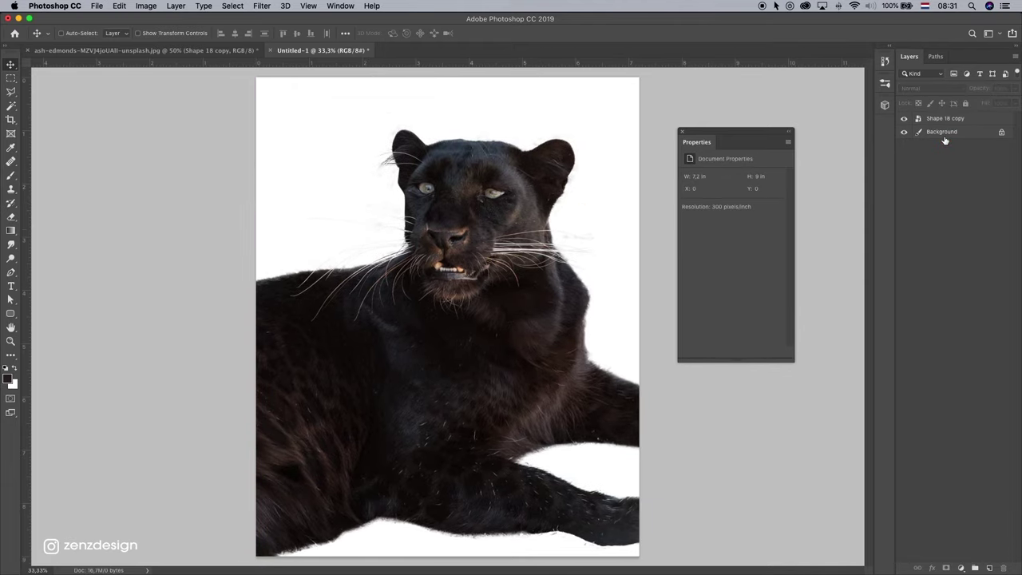
pyautogui.hotkey('alt', 'BackSpace')
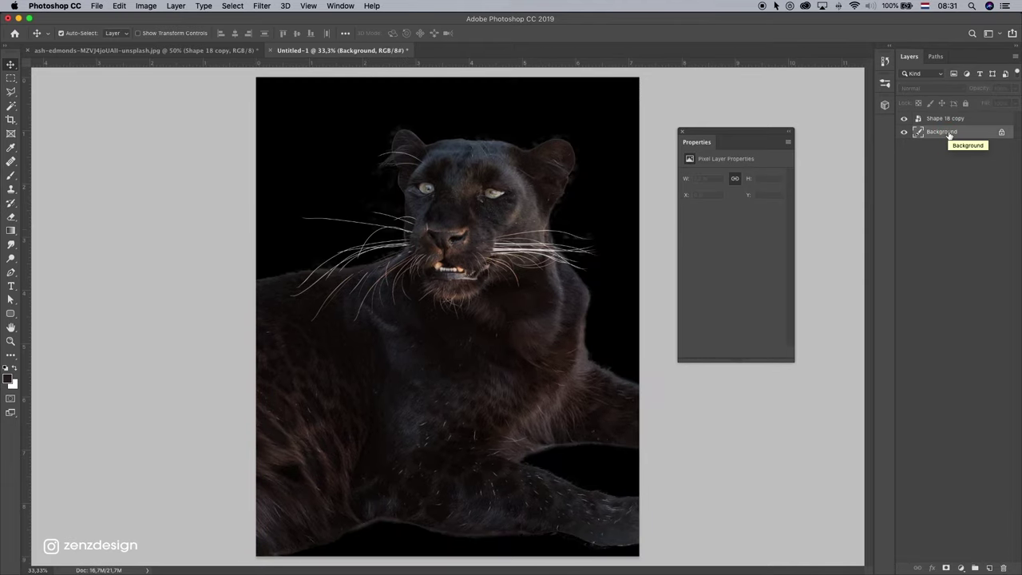
pyautogui.click(955, 118)
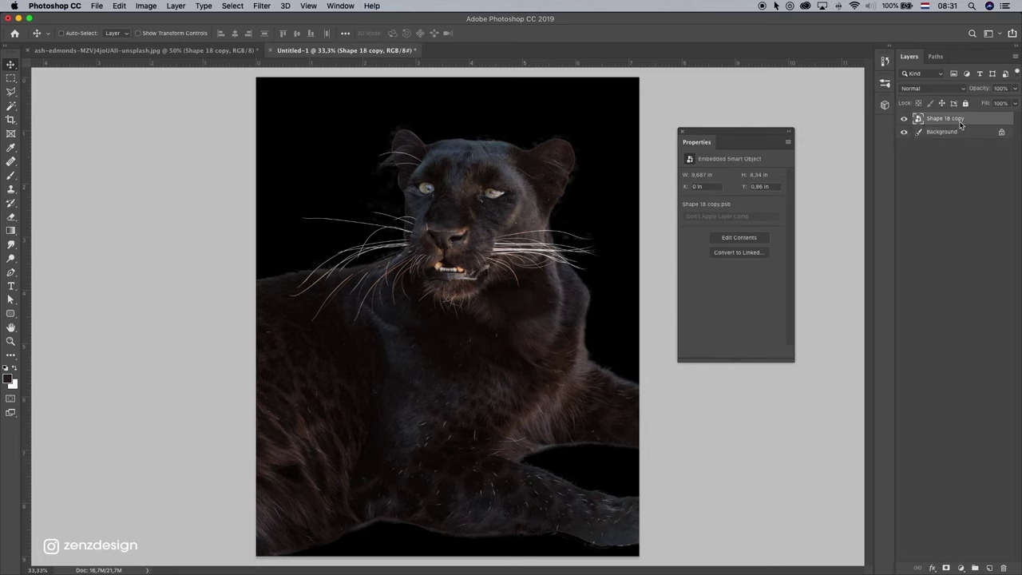
pyautogui.rightClick(957, 118)
pyautogui.click(883, 298)
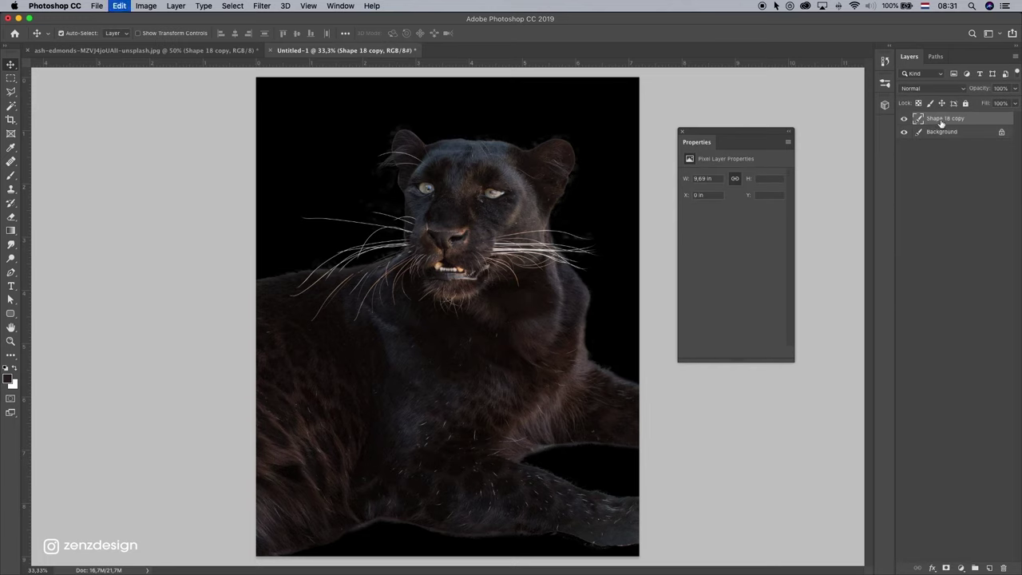
# Scale the panther to about 95% and position it to fill the black canvas.
pyautogui.hotkey('ctrl', 't')
pyautogui.moveTo(256, 125); pyautogui.dragTo(315, 170)
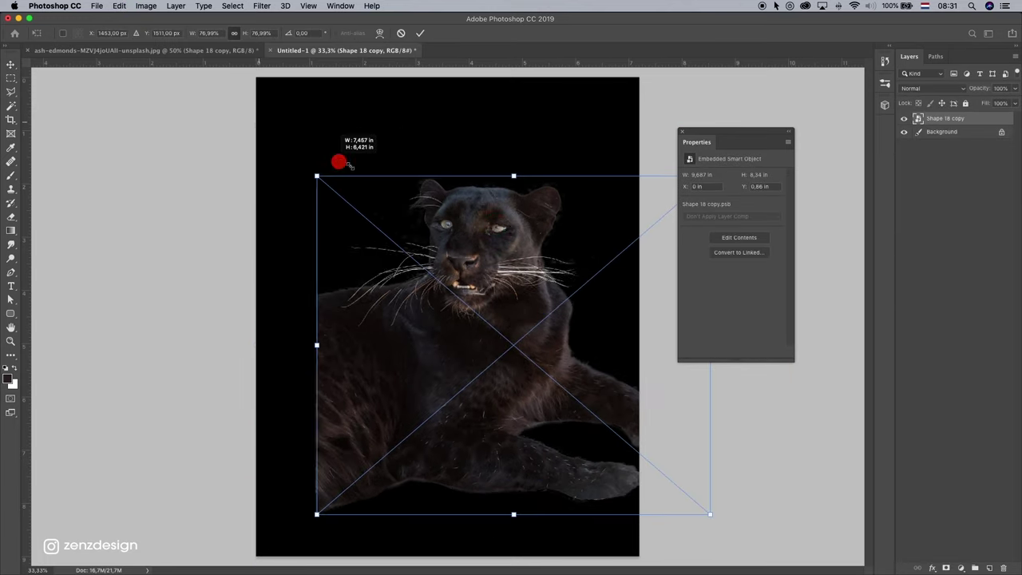
pyautogui.moveTo(512, 210); pyautogui.dragTo(456, 199)
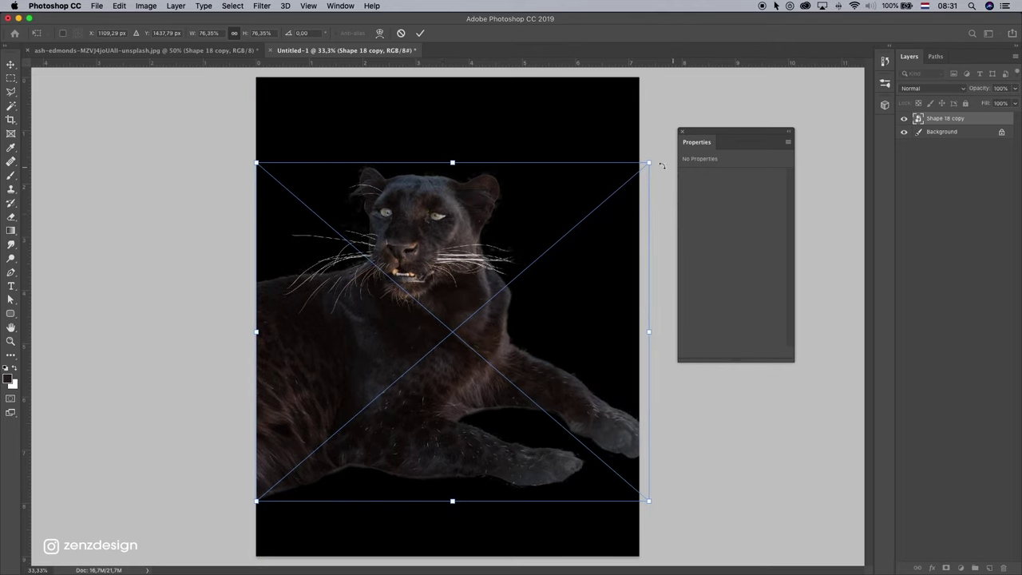
pyautogui.moveTo(648, 163); pyautogui.dragTo(704, 115)
pyautogui.moveTo(460, 186); pyautogui.dragTo(461, 250)
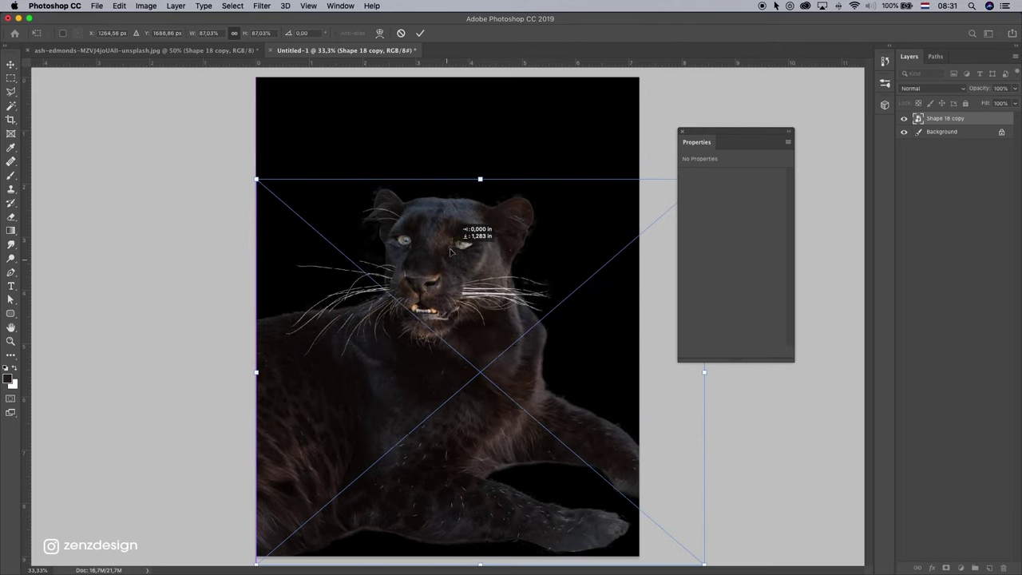
pyautogui.click(681, 130)
pyautogui.moveTo(705, 183)
pyautogui.mouseDown()
pyautogui.moveTo(753, 152)
pyautogui.moveTo(696, 174)
pyautogui.mouseUp()
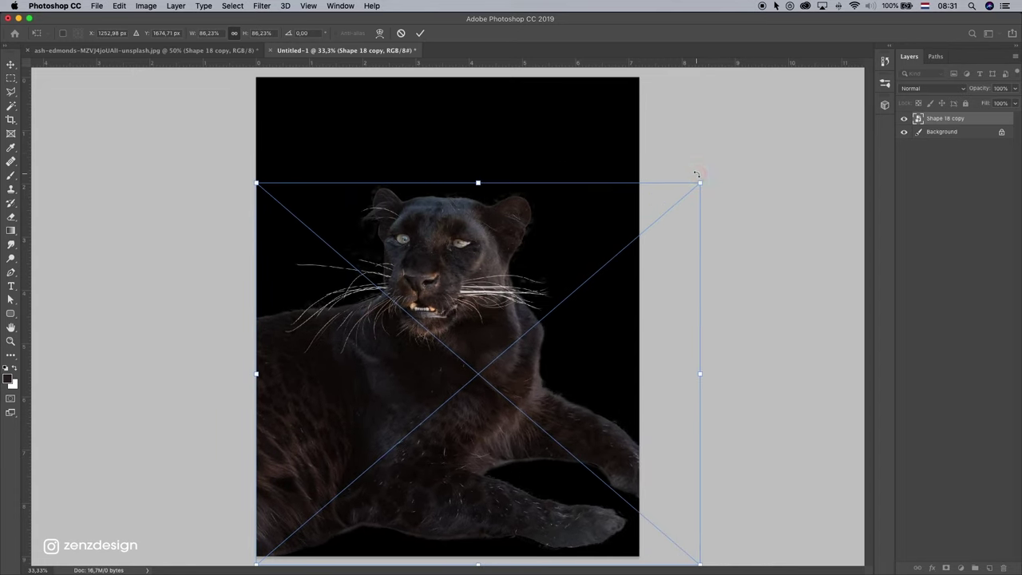
pyautogui.press('Return')
pyautogui.moveTo(574, 248); pyautogui.dragTo(571, 227)
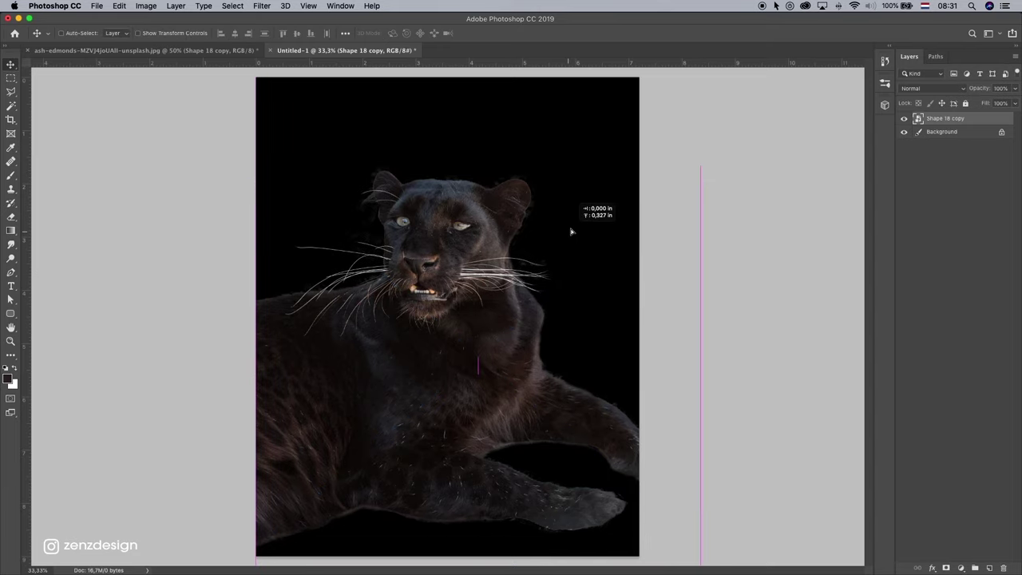
pyautogui.moveTo(541, 281); pyautogui.dragTo(541, 275)
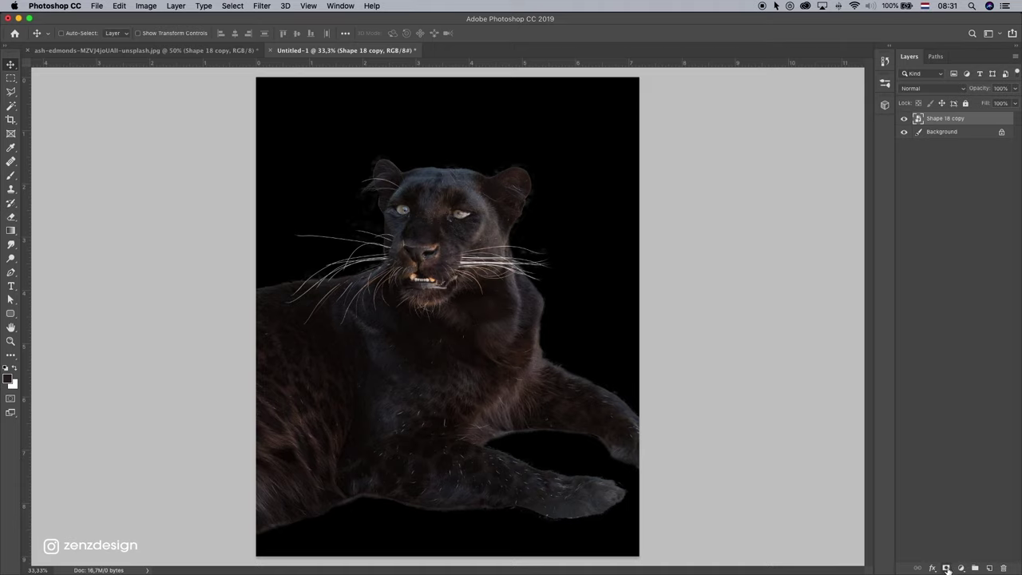
# Create a group named panther and move the panther layer into it.
pyautogui.click(975, 568)
pyautogui.doubleClick(938, 118)
pyautogui.write('panther')
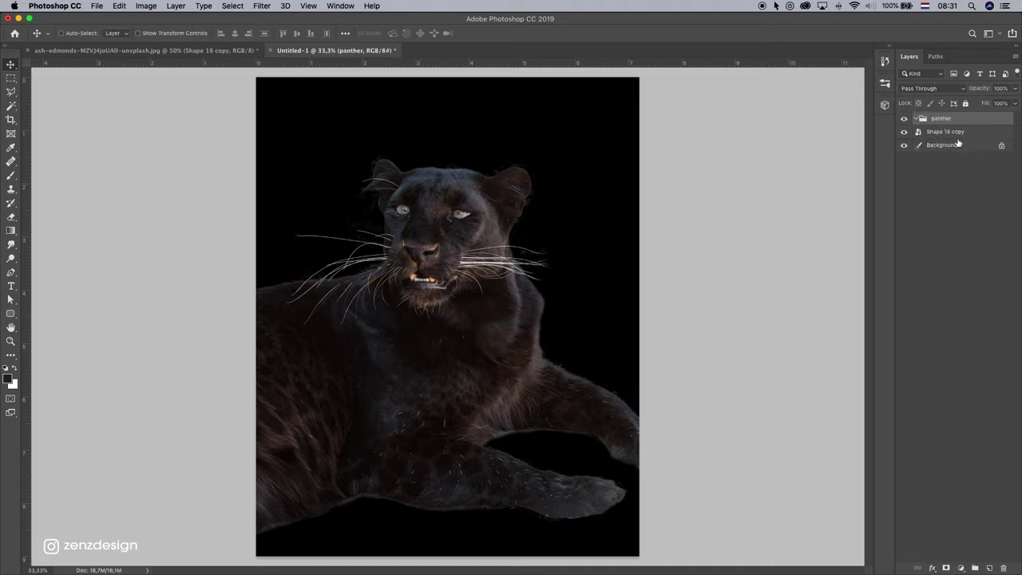
pyautogui.moveTo(955, 132); pyautogui.dragTo(942, 120)
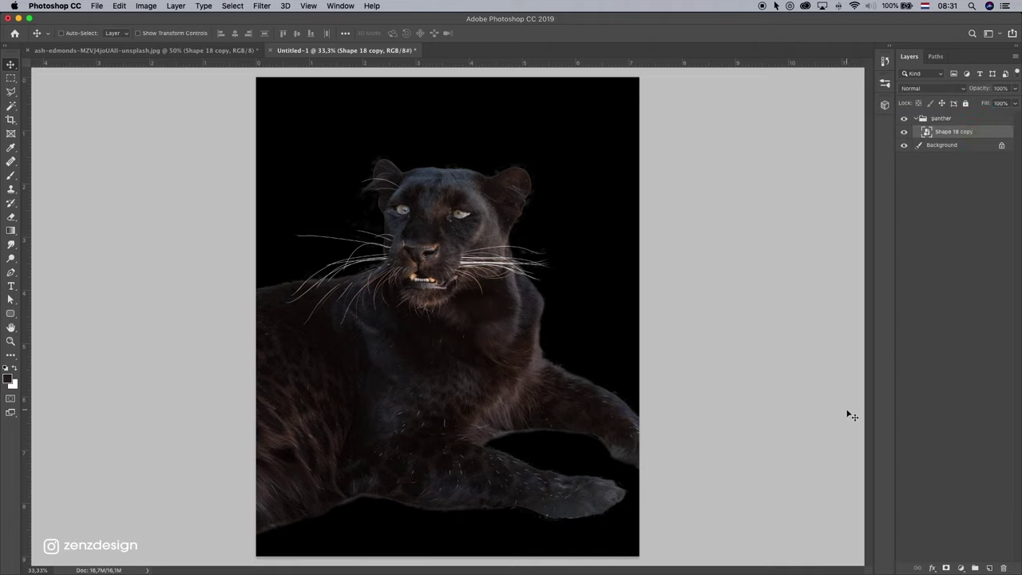
# Add a Curves adjustment clipped to the panther, lowering its top point to darken it.
pyautogui.click(961, 567)
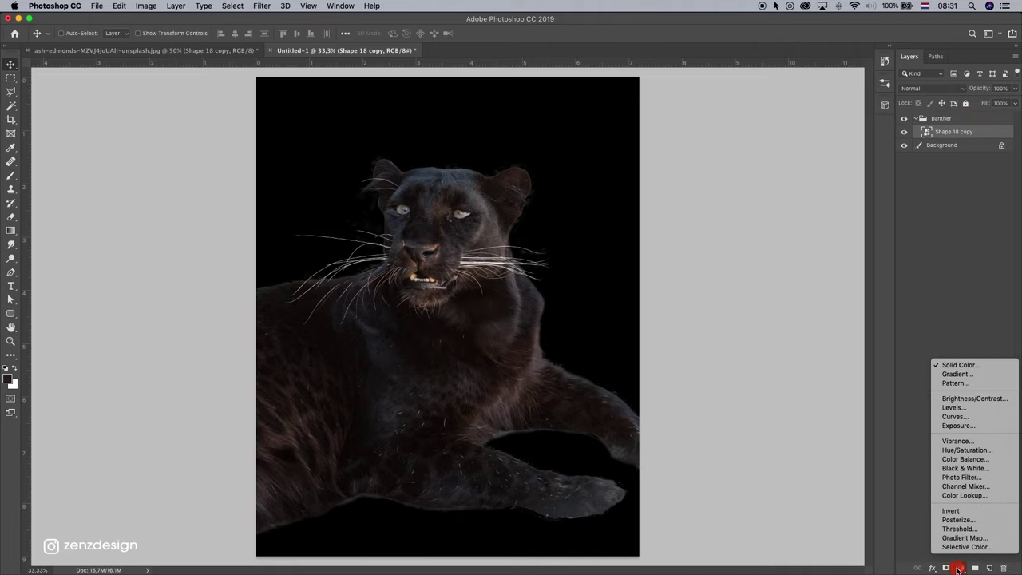
pyautogui.click(982, 417)
pyautogui.moveTo(776, 205); pyautogui.dragTo(775, 216)
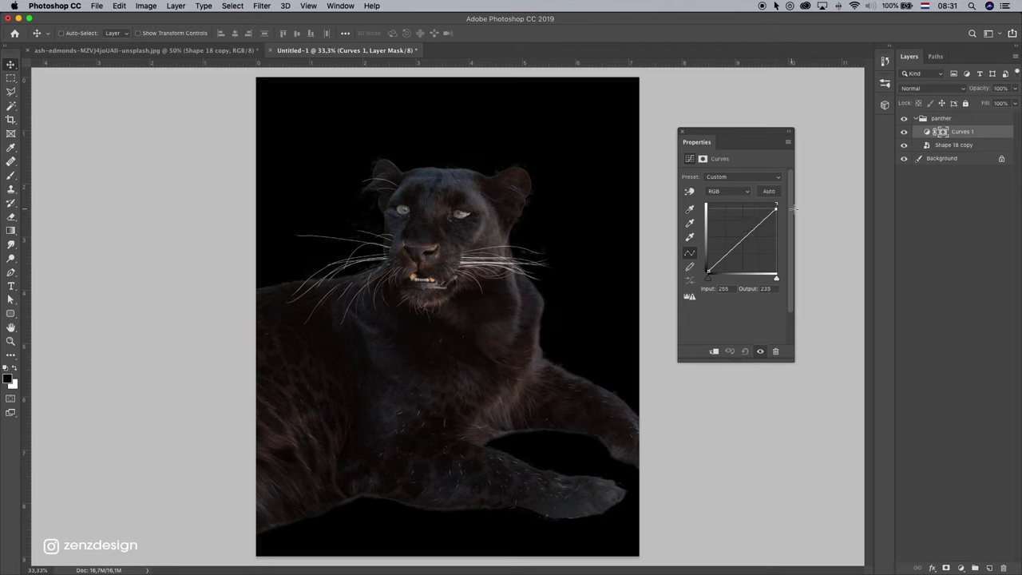
pyautogui.click(714, 351)
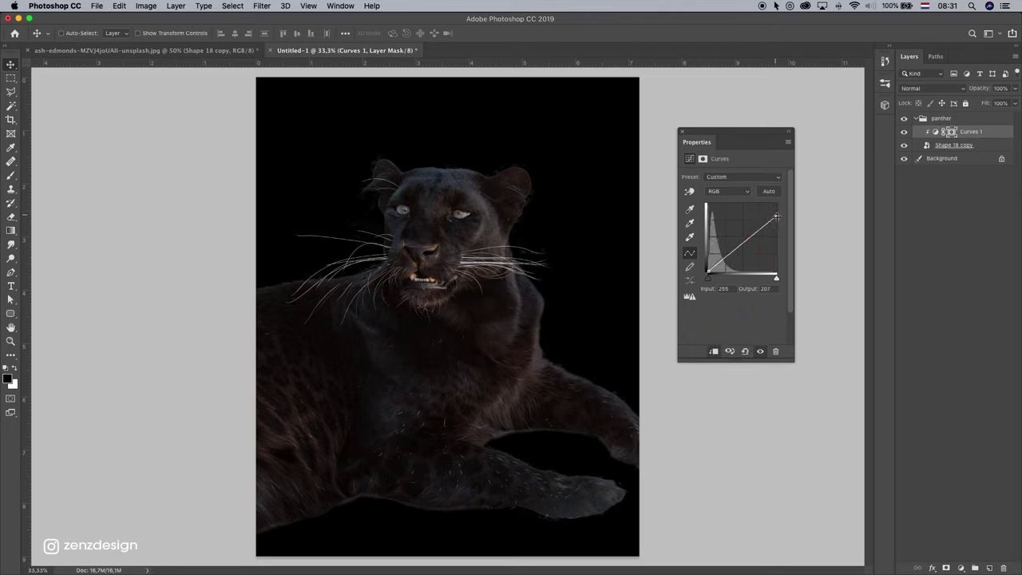
pyautogui.moveTo(775, 216)
pyautogui.mouseDown()
pyautogui.moveTo(777, 228)
pyautogui.moveTo(756, 242)
pyautogui.moveTo(788, 238)
pyautogui.mouseUp()
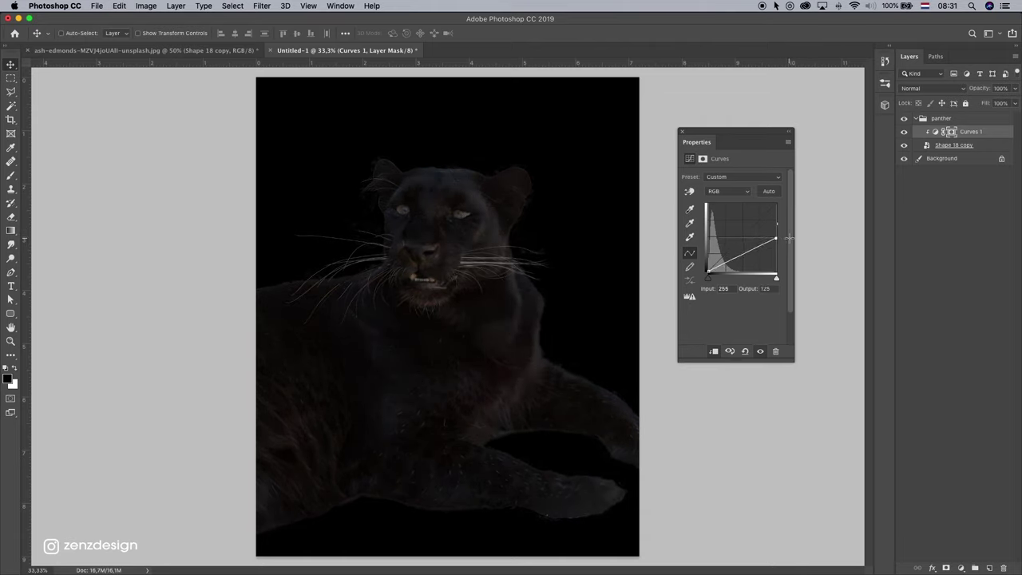
pyautogui.click(12, 177)
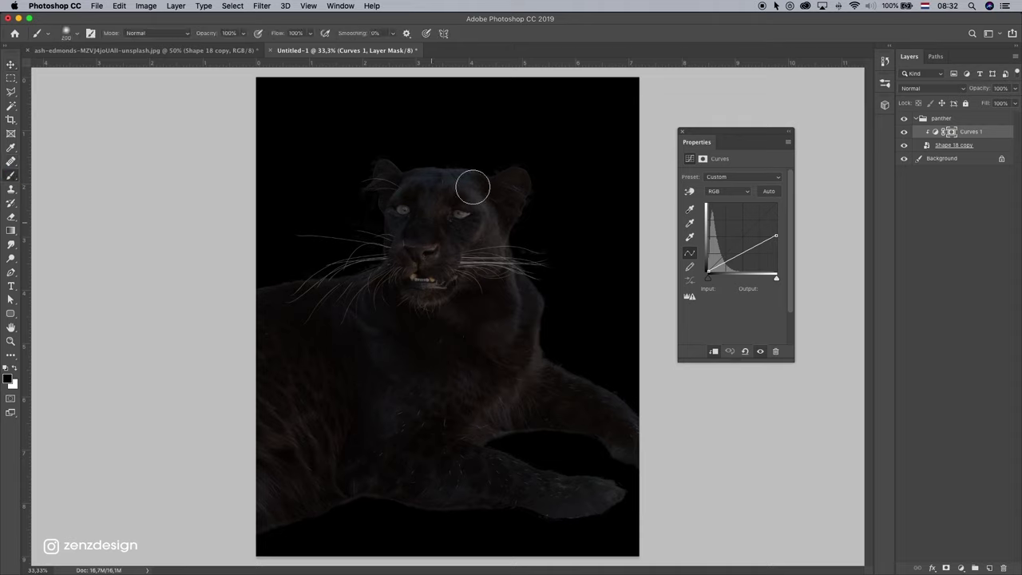
pyautogui.press(']')
pyautogui.press(']')
# Paint on the Curves mask to restore brightness on the panther's eyes, face, whiskers and cheeks.
pyautogui.moveTo(502, 187); pyautogui.dragTo(392, 240)
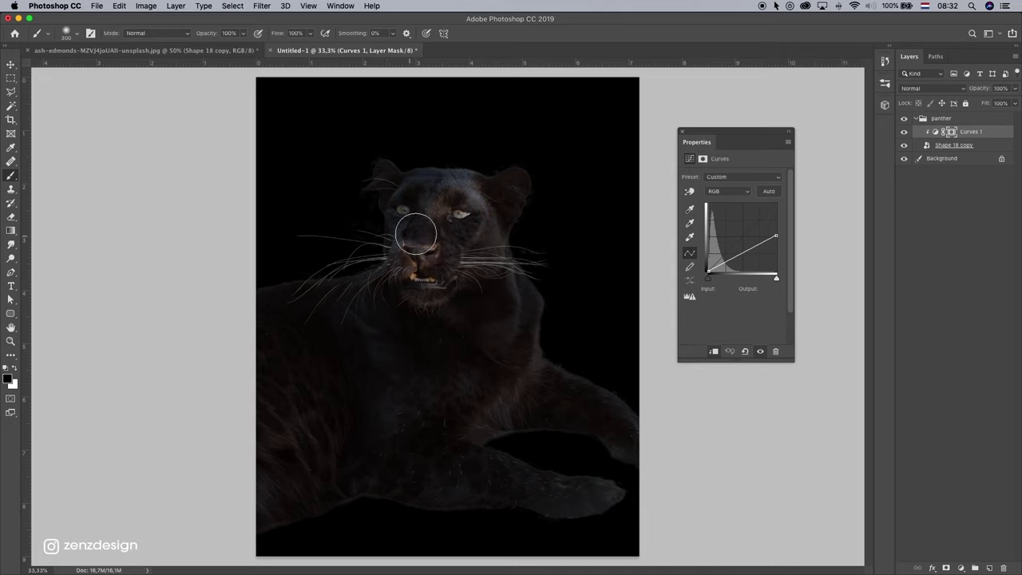
pyautogui.moveTo(456, 221)
pyautogui.mouseDown()
pyautogui.moveTo(507, 203)
pyautogui.moveTo(418, 205)
pyautogui.moveTo(274, 246)
pyautogui.mouseUp()
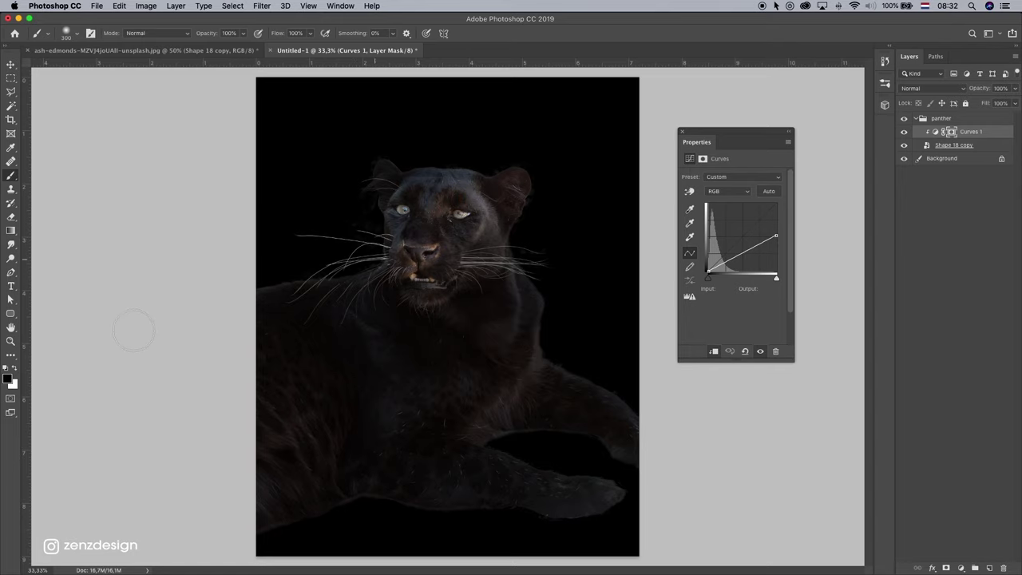
pyautogui.moveTo(154, 330); pyautogui.dragTo(213, 325)
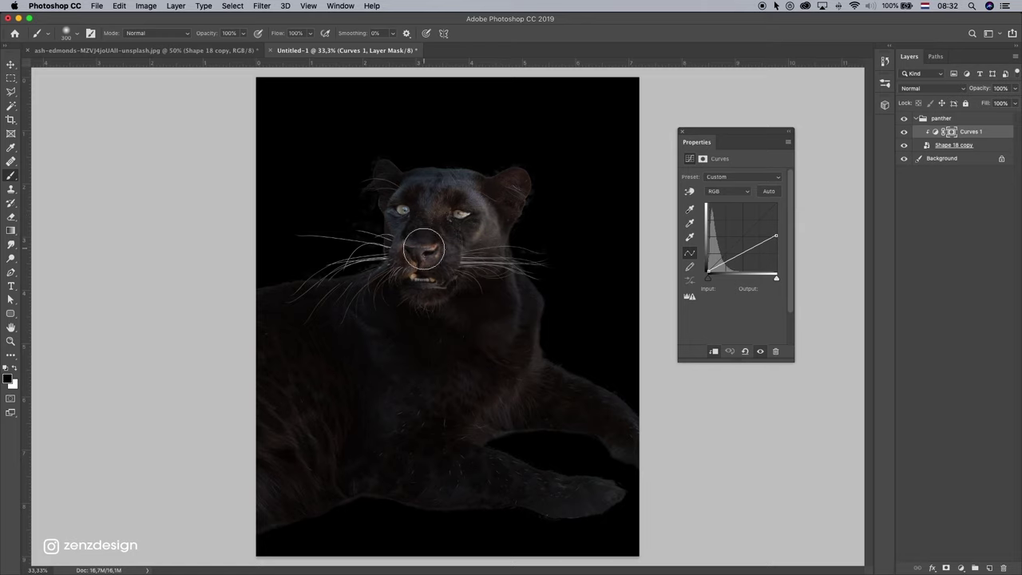
pyautogui.moveTo(422, 195); pyautogui.dragTo(433, 196)
pyautogui.press('[')
pyautogui.press('[')
pyautogui.press('[')
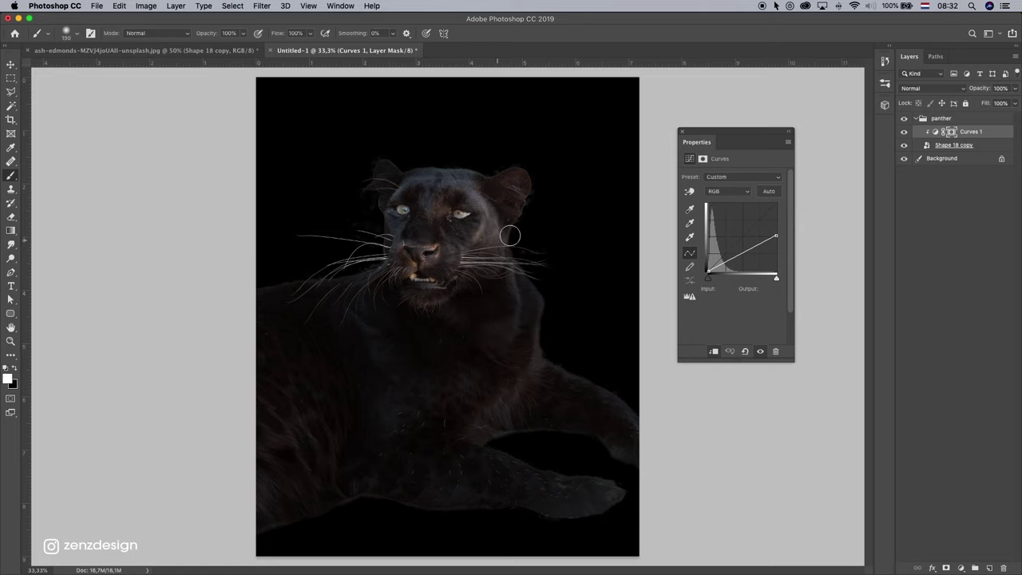
pyautogui.click(484, 235)
pyautogui.moveTo(486, 210)
pyautogui.mouseDown()
pyautogui.moveTo(506, 229)
pyautogui.moveTo(452, 306)
pyautogui.mouseUp()
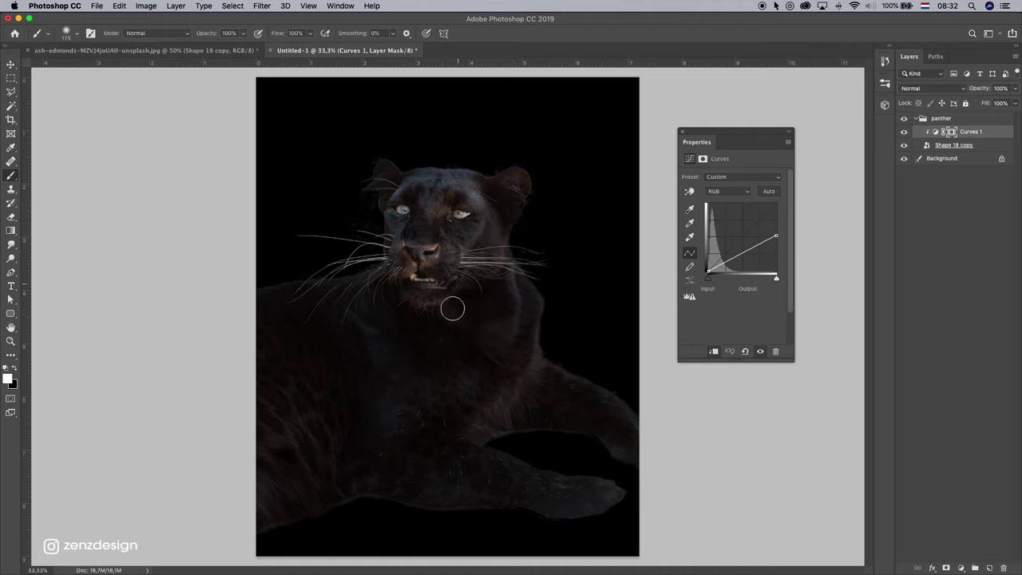
pyautogui.moveTo(479, 168)
pyautogui.mouseDown()
pyautogui.moveTo(519, 173)
pyautogui.moveTo(543, 210)
pyautogui.mouseUp()
pyautogui.hotkey('ctrl', 'z')
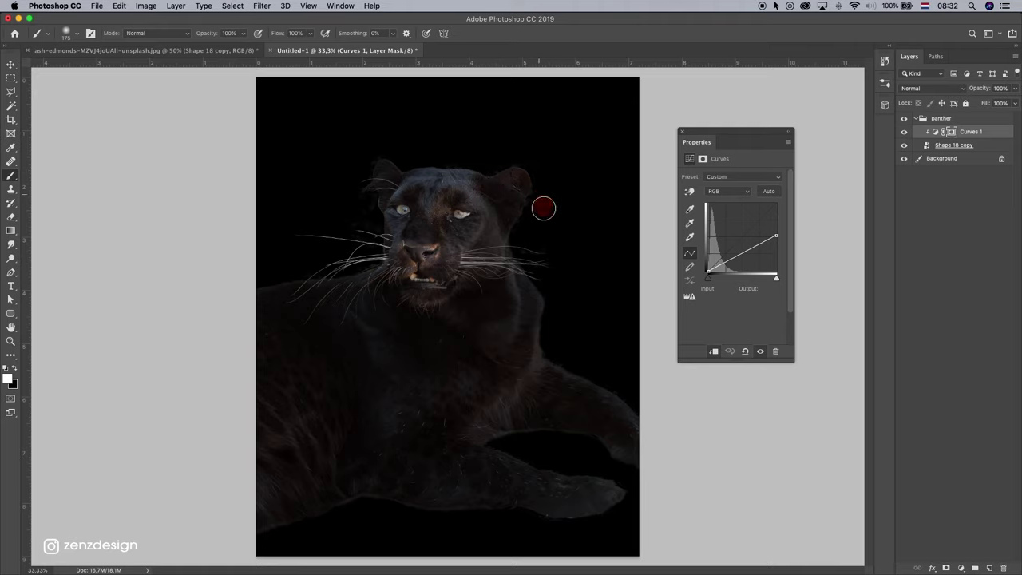
pyautogui.hotkey('ctrl', 'z')
pyautogui.moveTo(486, 238); pyautogui.dragTo(513, 219)
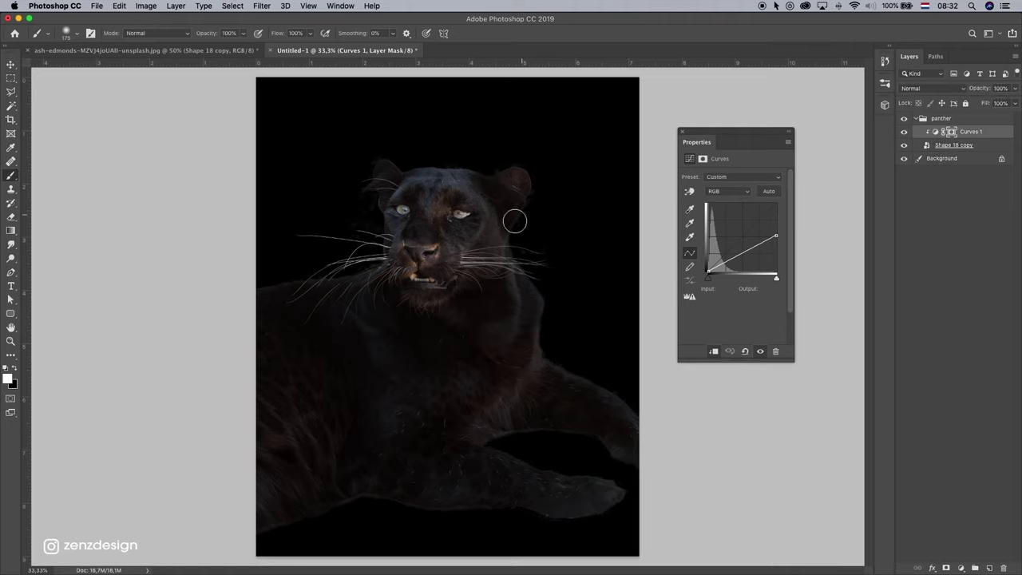
pyautogui.hotkey('ctrl', 'z')
# Compare the panther with and without darkening and slightly readjust the curve.
pyautogui.click(903, 132)
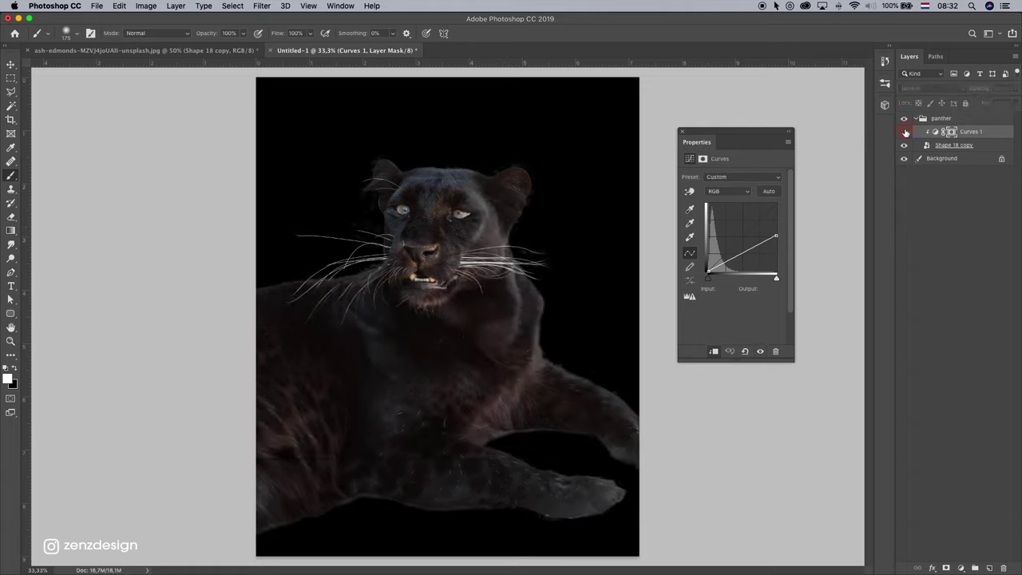
pyautogui.click(935, 132)
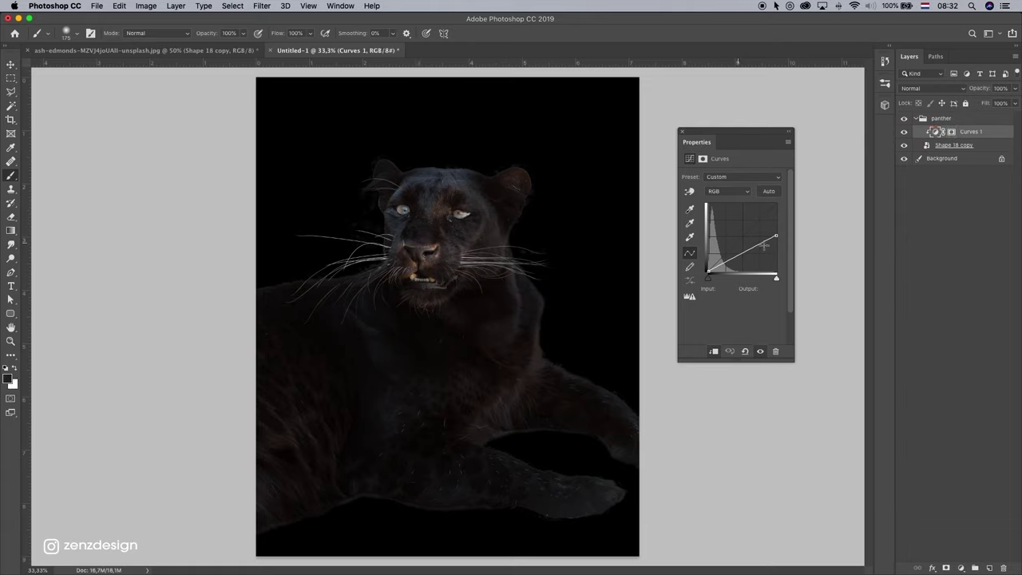
pyautogui.moveTo(775, 237); pyautogui.dragTo(785, 237)
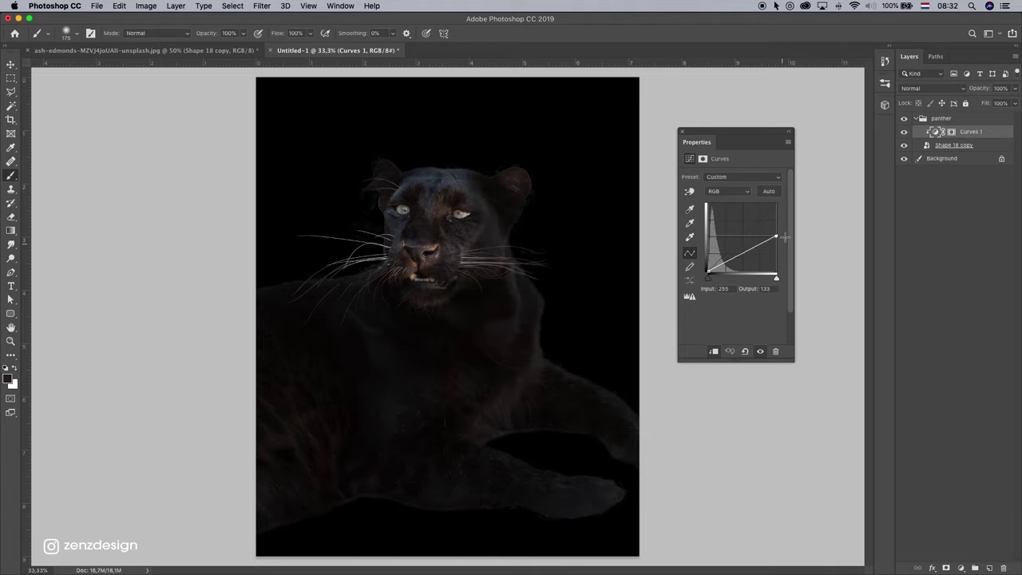
pyautogui.press('z')
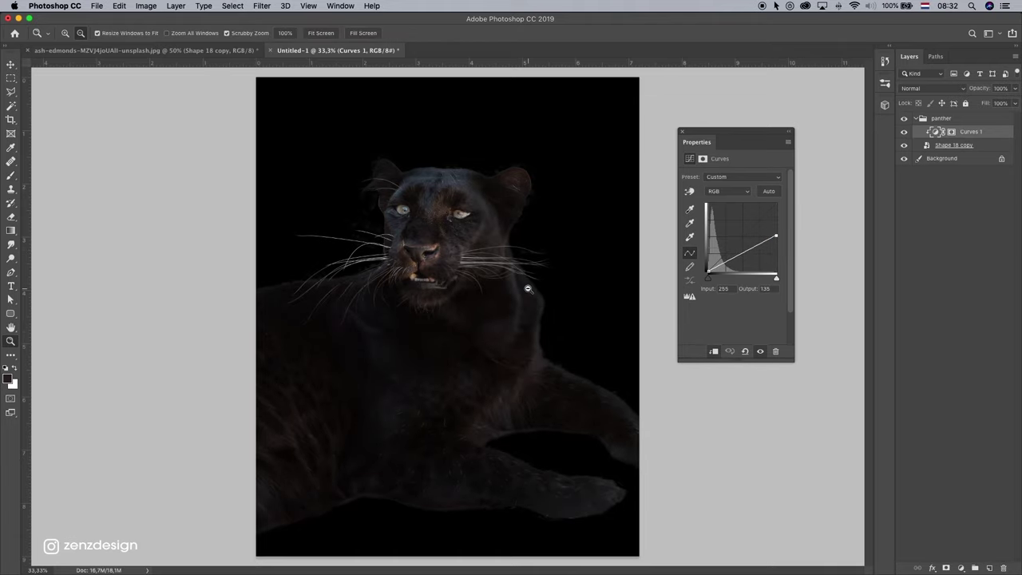
pyautogui.press('super+minus')
pyautogui.press('super+minus')
pyautogui.press('super+equal')
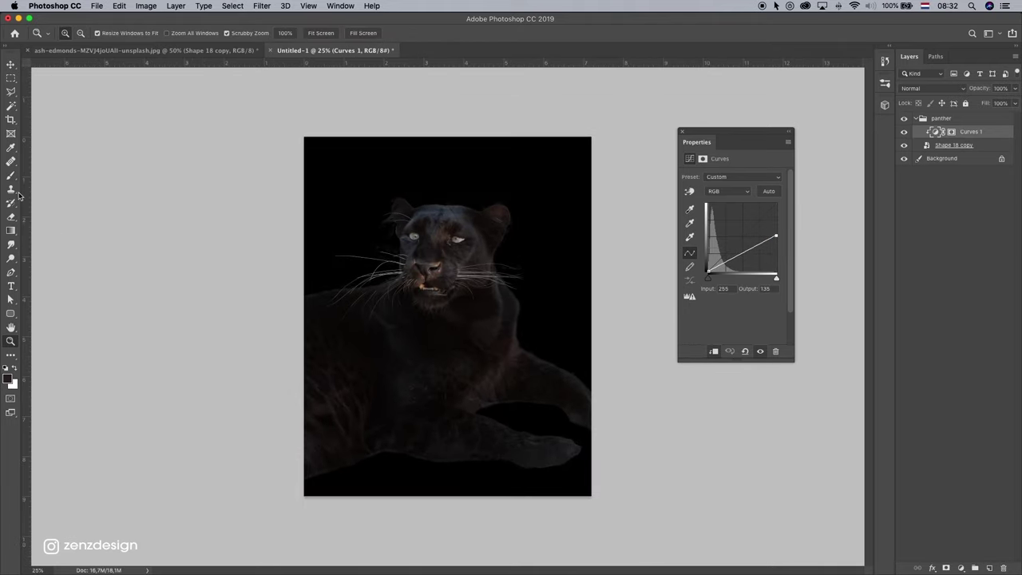
# Brighten the panther's neck and whiskers by painting on the Curves mask.
pyautogui.press('b')
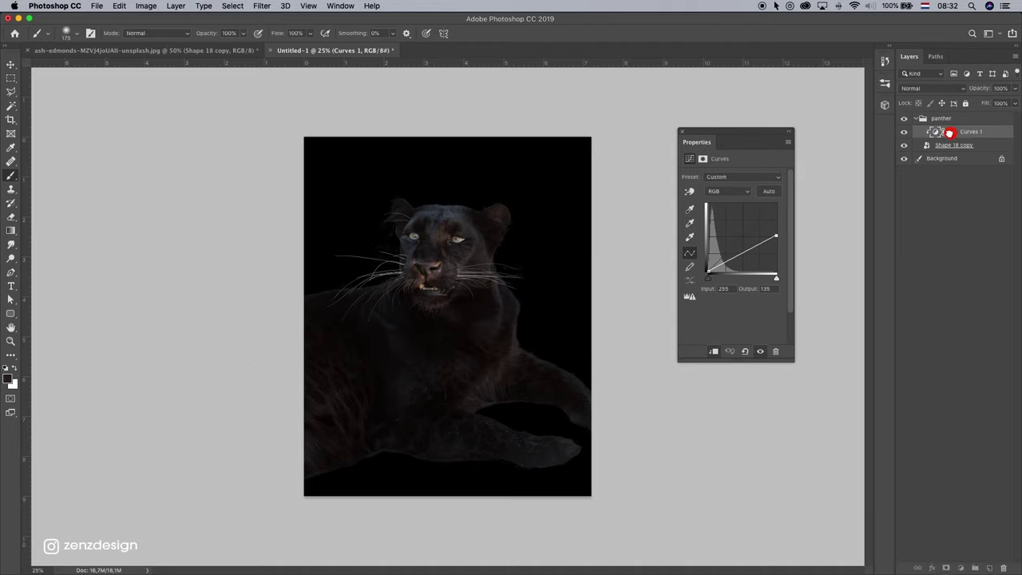
pyautogui.click(948, 131)
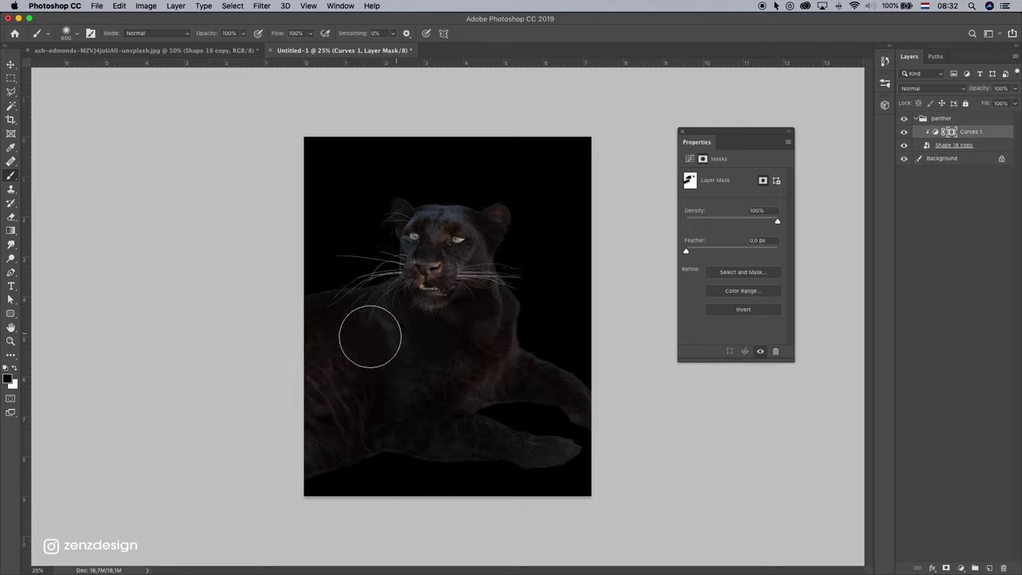
pyautogui.moveTo(335, 311)
pyautogui.mouseDown()
pyautogui.moveTo(385, 306)
pyautogui.moveTo(354, 319)
pyautogui.mouseUp()
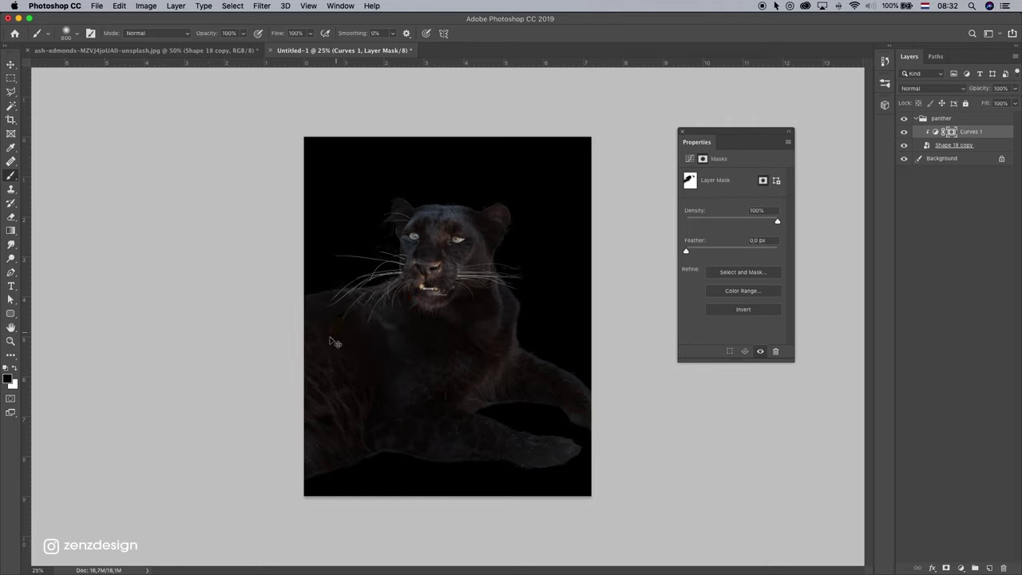
pyautogui.click(376, 319)
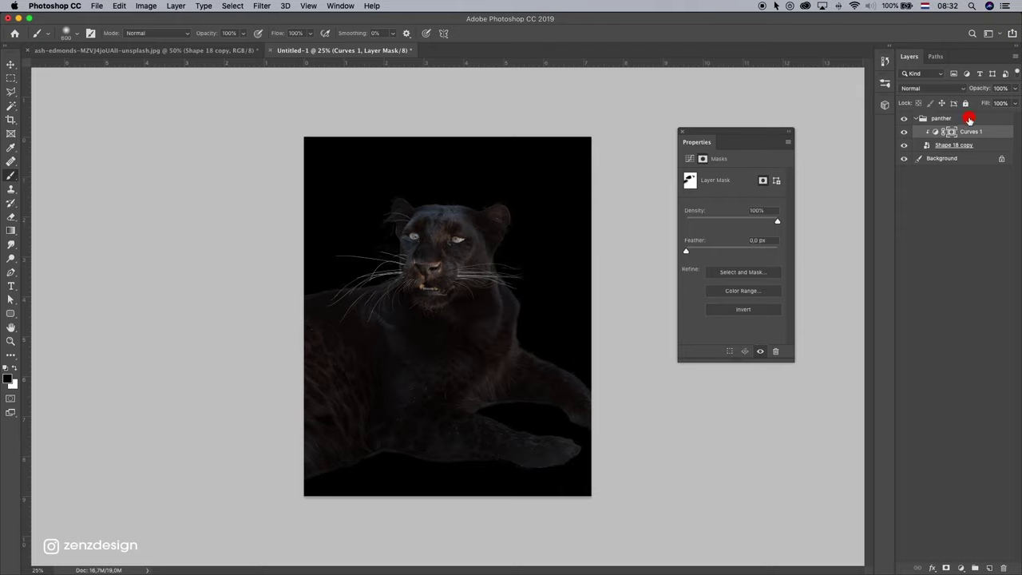
# Add a new empty layer inside the panther group.
pyautogui.click(968, 120)
pyautogui.click(989, 568)
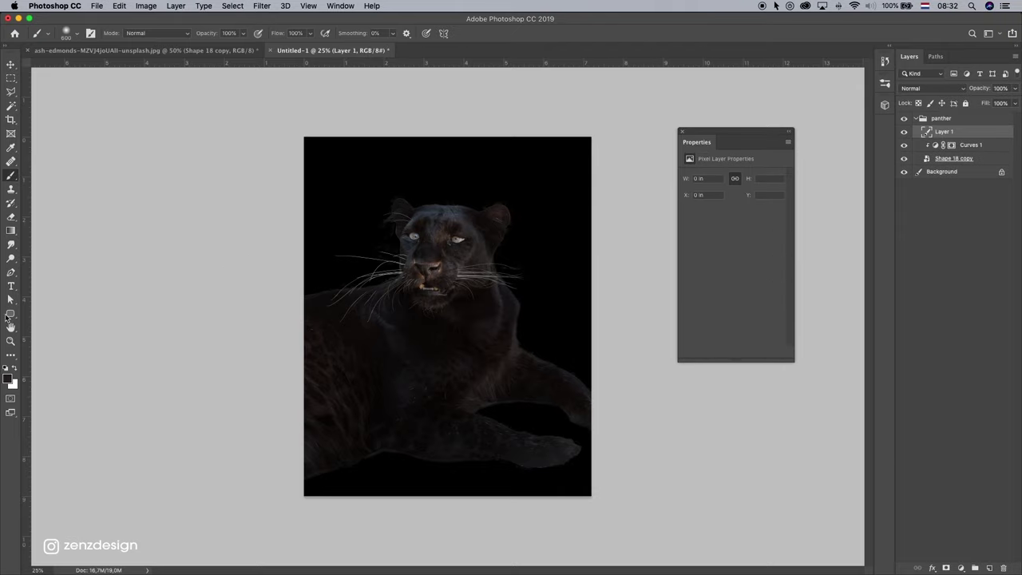
pyautogui.click(14, 370)
pyautogui.click(360, 279)
pyautogui.hotkey('ctrl', 'z')
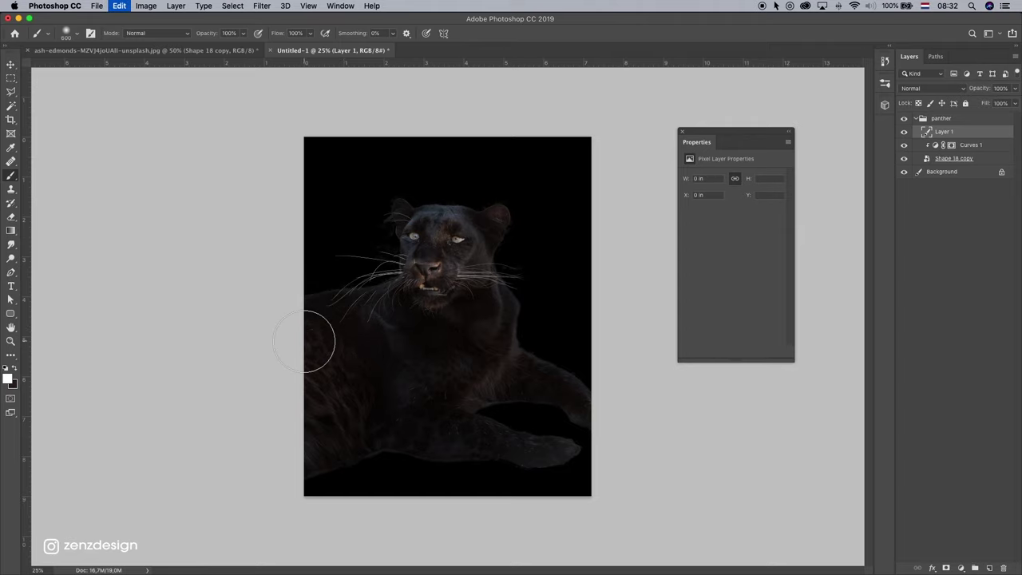
pyautogui.click(307, 341)
pyautogui.hotkey('ctrl', 'z')
# Pick a warm orange in the Color Picker and paint a soft glow blob.
pyautogui.click(10, 381)
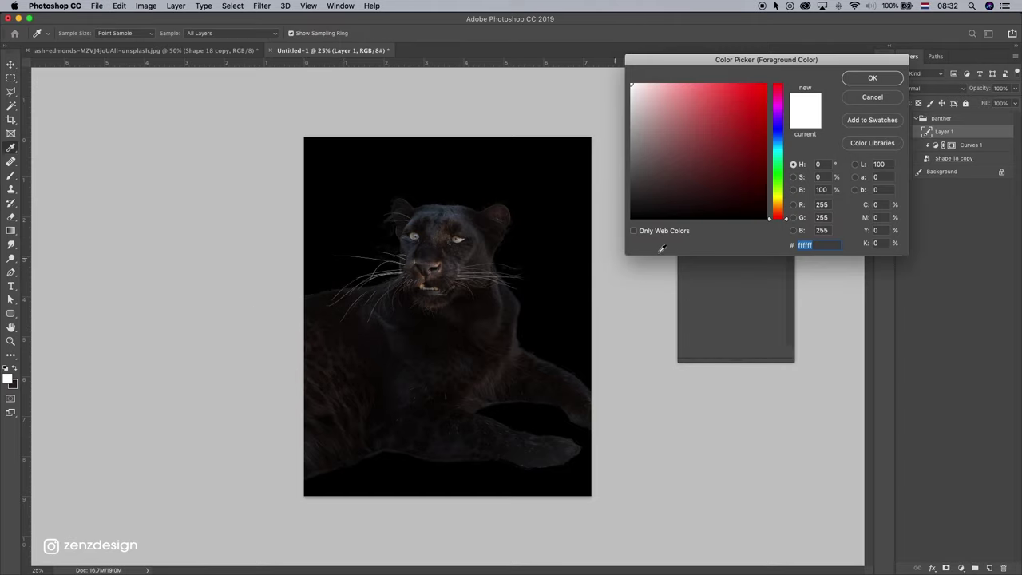
pyautogui.click(779, 191)
pyautogui.click(762, 122)
pyautogui.click(778, 209)
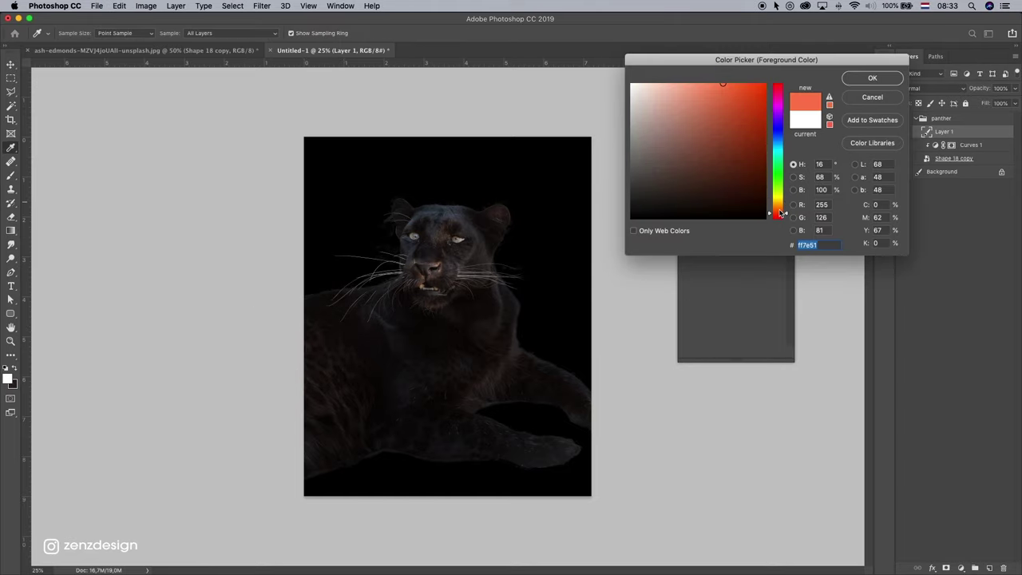
pyautogui.click(722, 83)
pyautogui.click(872, 78)
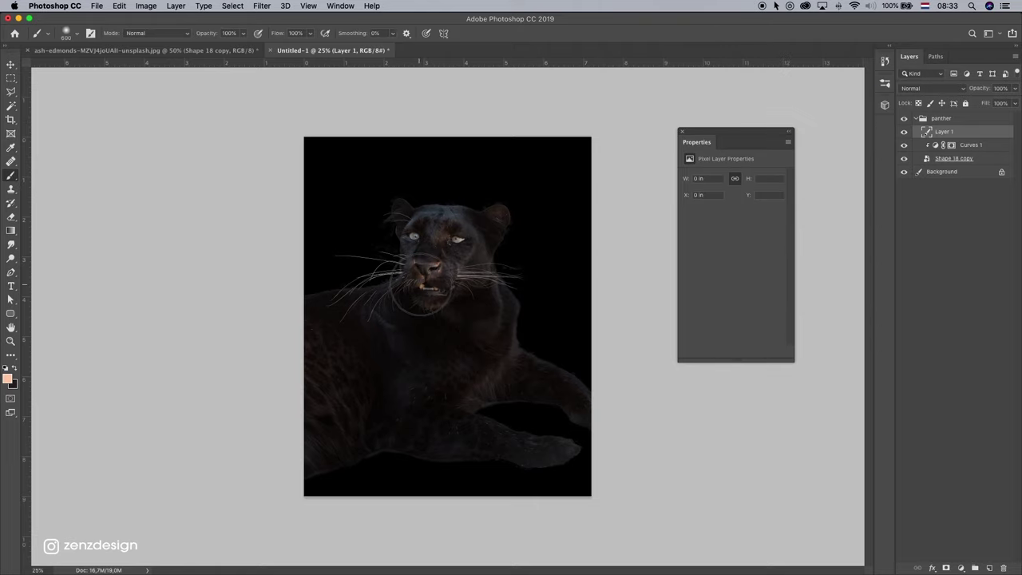
pyautogui.click(421, 283)
# Enlarge the orange glow greatly and move it toward the panther's left edge.
pyautogui.click(12, 67)
pyautogui.moveTo(331, 347); pyautogui.dragTo(229, 393)
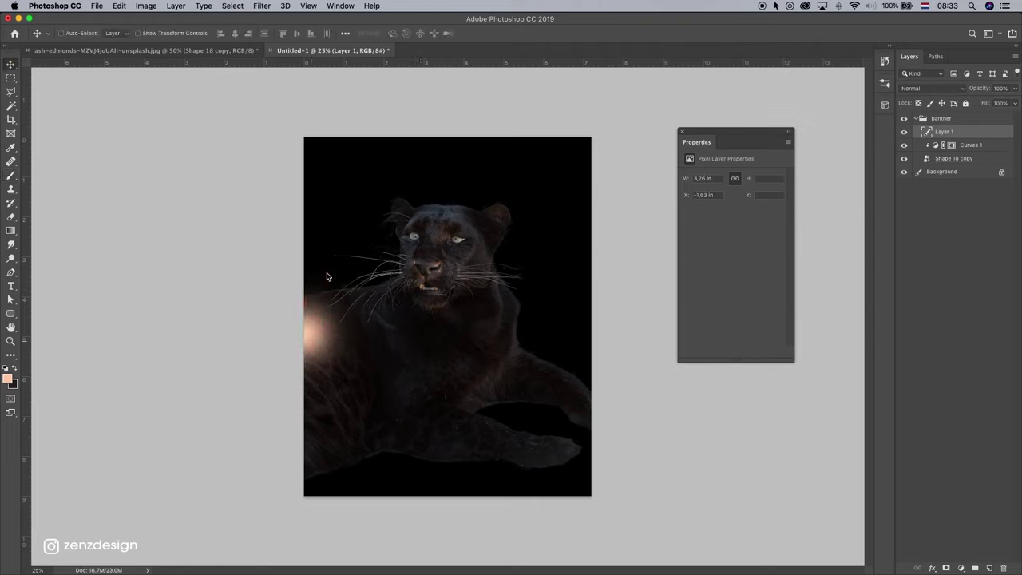
pyautogui.hotkey('ctrl', 't')
pyautogui.moveTo(370, 266); pyautogui.dragTo(545, 92)
pyautogui.moveTo(376, 200)
pyautogui.mouseDown()
pyautogui.moveTo(387, 188)
pyautogui.moveTo(372, 189)
pyautogui.moveTo(378, 200)
pyautogui.mouseUp()
pyautogui.press('Return')
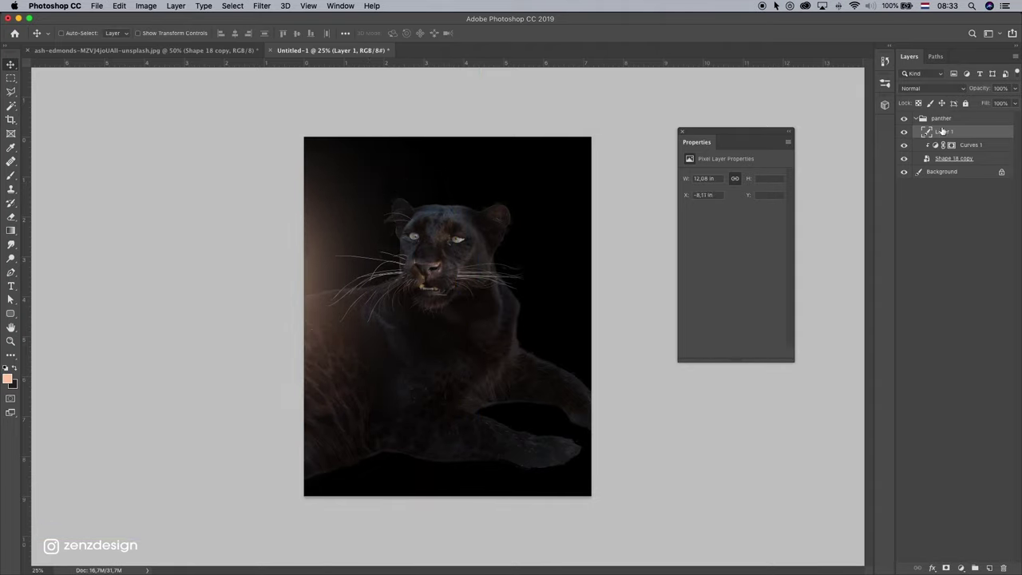
pyautogui.click(904, 131)
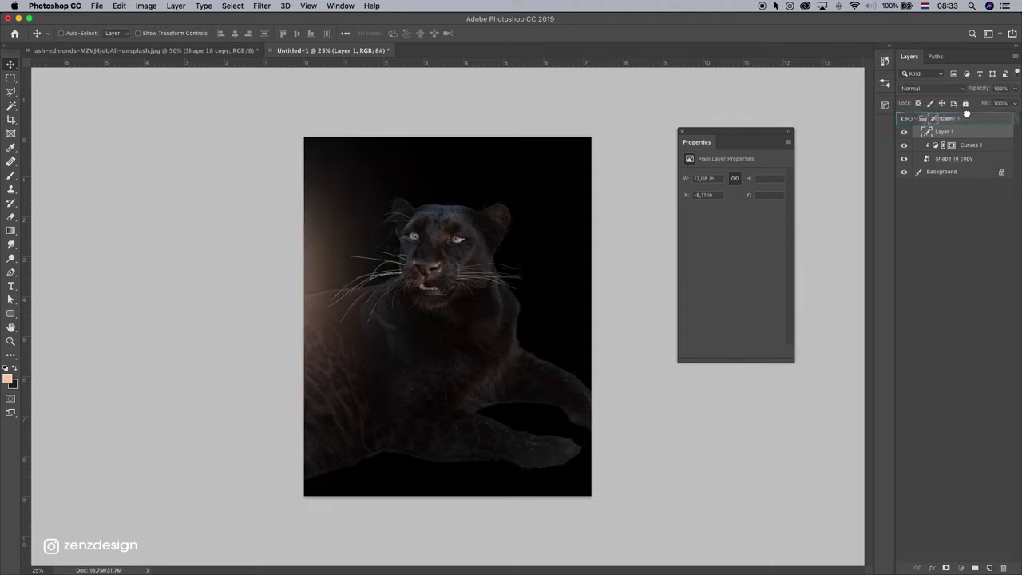
# Move the glow layer out of the panther group into a new group named Lights.
pyautogui.moveTo(954, 131); pyautogui.dragTo(964, 118)
pyautogui.click(975, 568)
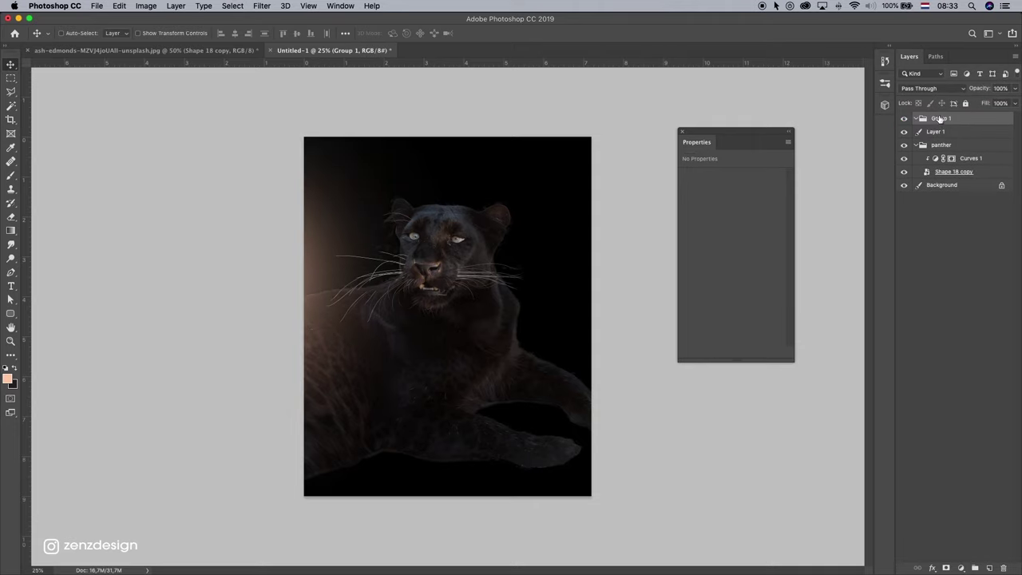
pyautogui.doubleClick(940, 118)
pyautogui.write('Lights')
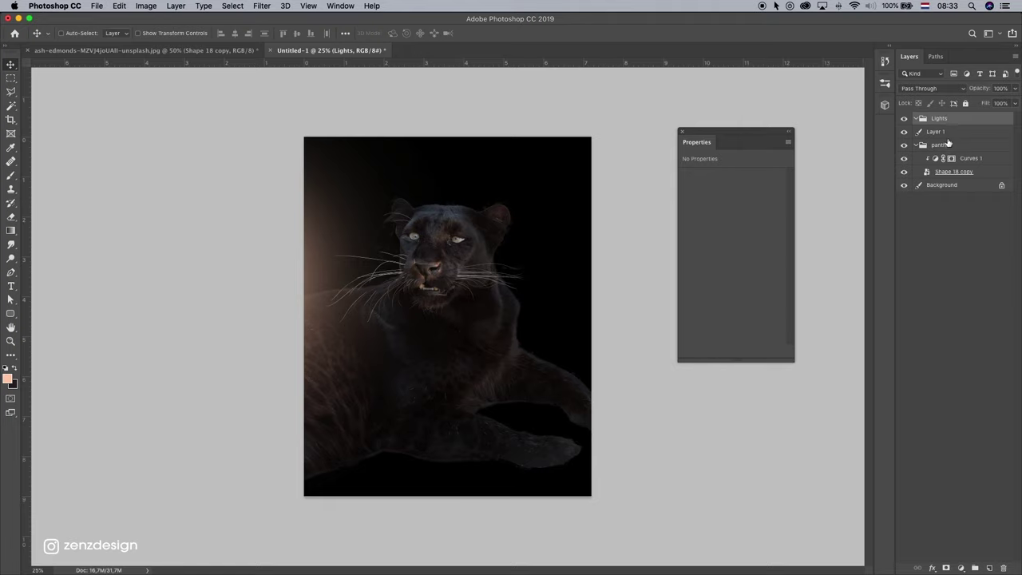
pyautogui.moveTo(947, 134); pyautogui.dragTo(954, 119)
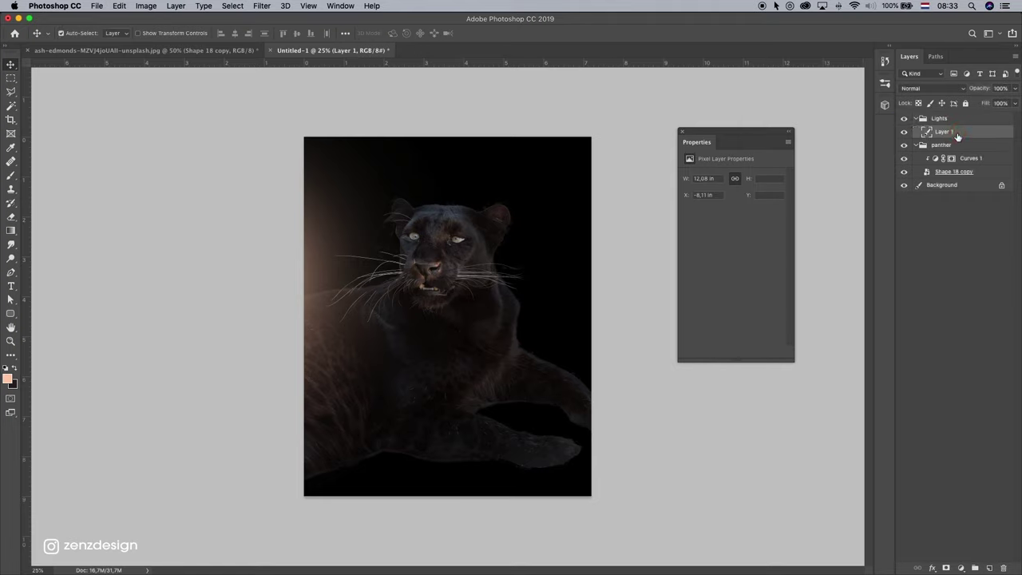
pyautogui.press('super+u')
# Raise the orange glow's Lightness in Hue/Saturation.
pyautogui.moveTo(741, 292); pyautogui.dragTo(723, 297)
pyautogui.press('Return')
pyautogui.press('v')
# Duplicate the glow and reshape the copy into a thin, slanted band along the left edge.
pyautogui.press('super+j')
pyautogui.press('super+t')
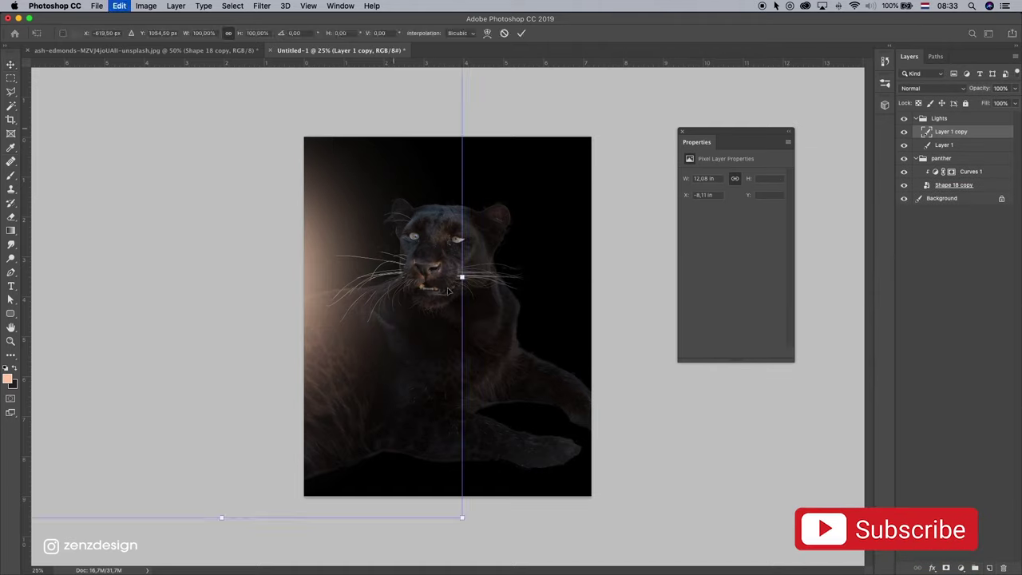
pyautogui.moveTo(462, 274); pyautogui.dragTo(844, 277)
pyautogui.moveTo(479, 250); pyautogui.dragTo(468, 205)
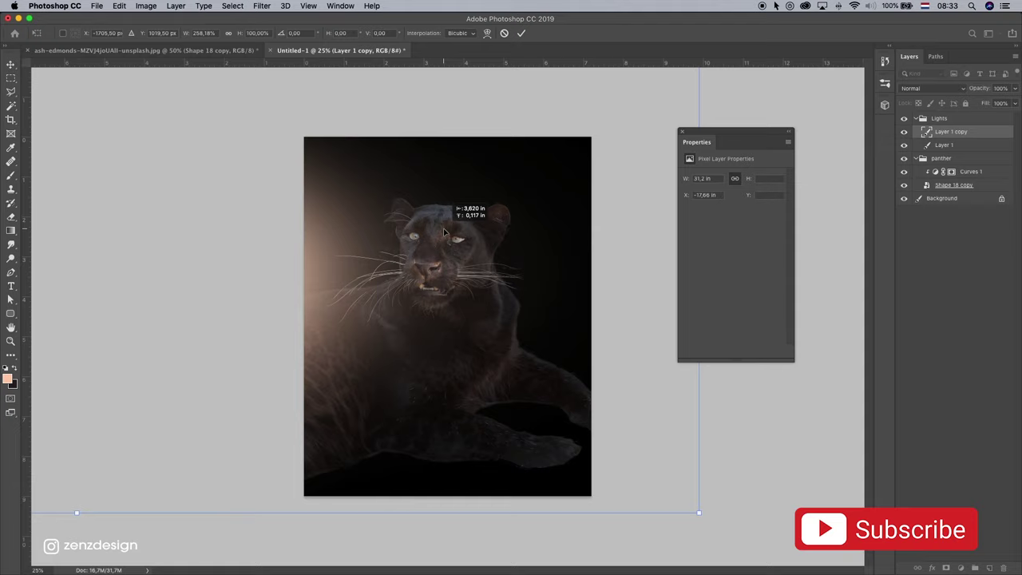
pyautogui.moveTo(700, 511)
pyautogui.mouseDown()
pyautogui.moveTo(697, 264)
pyautogui.moveTo(593, 301)
pyautogui.mouseUp()
pyautogui.moveTo(486, 295); pyautogui.dragTo(471, 331)
pyautogui.moveTo(515, 289); pyautogui.dragTo(520, 269)
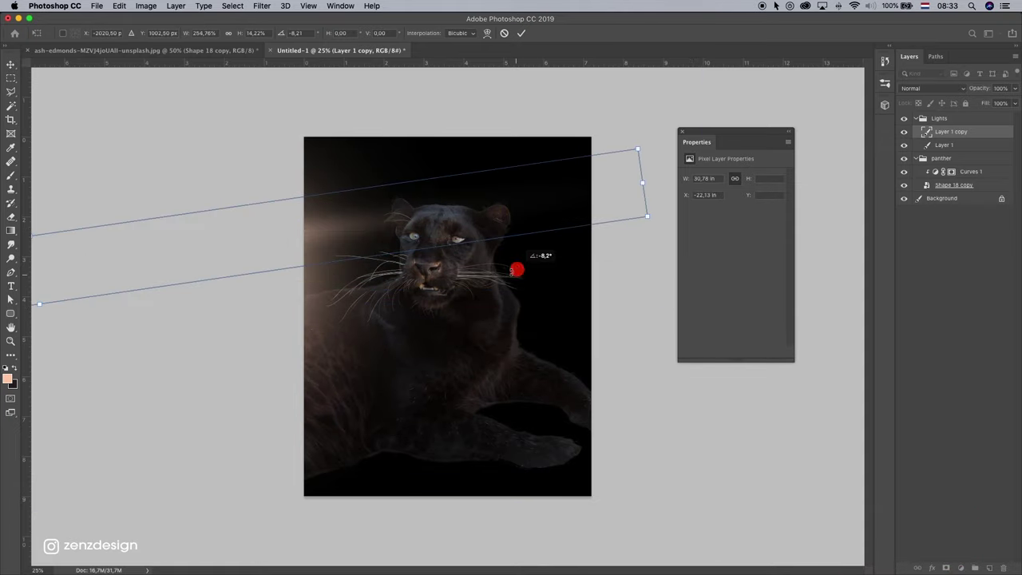
pyautogui.moveTo(376, 260)
pyautogui.mouseDown()
pyautogui.moveTo(427, 264)
pyautogui.moveTo(255, 319)
pyautogui.mouseUp()
pyautogui.press('Return')
pyautogui.moveTo(636, 322); pyautogui.dragTo(670, 301)
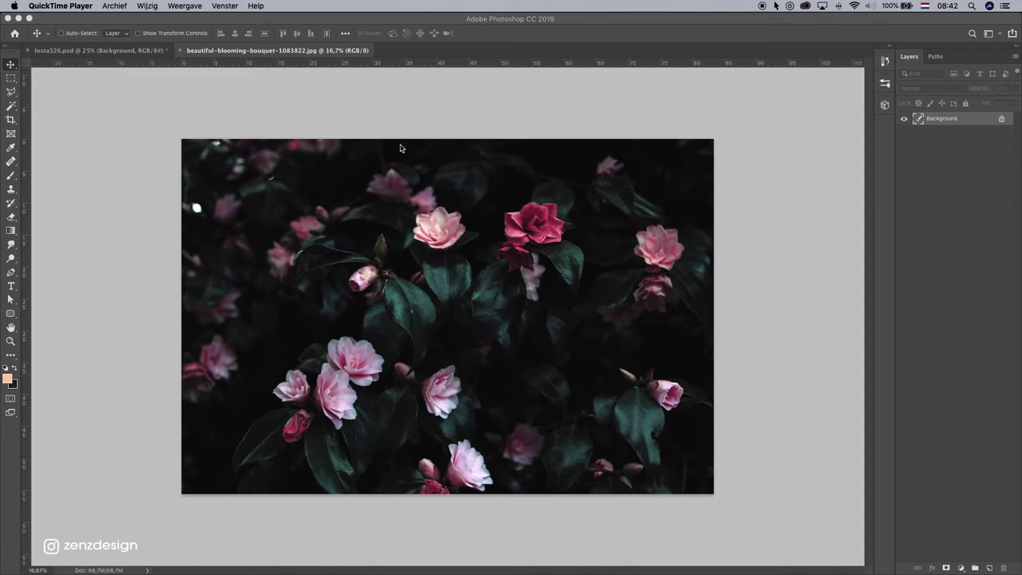
# Copy the camellia photo into the panther document and convert it to a smart object.
pyautogui.click(132, 118)
pyautogui.press('super+a')
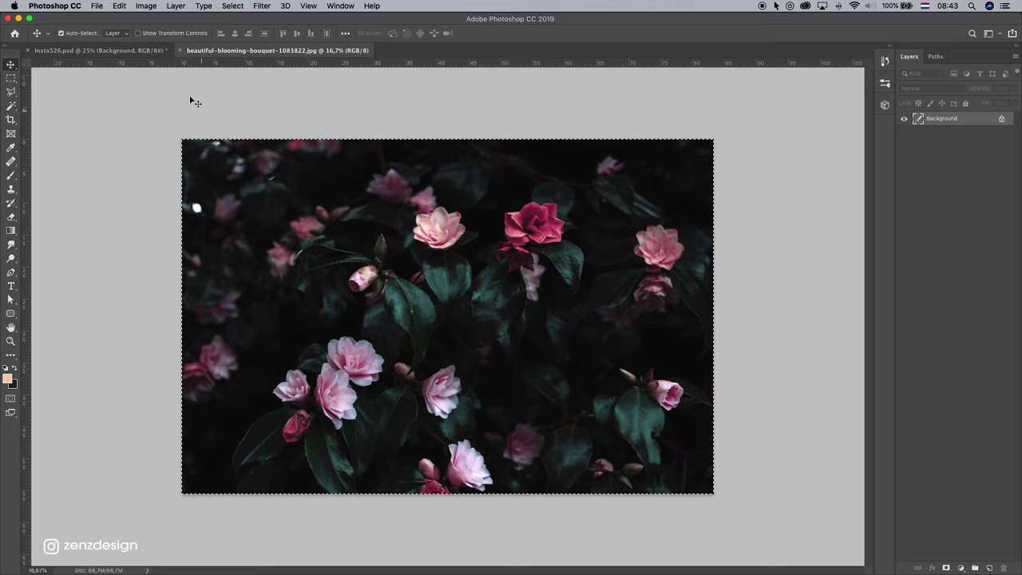
pyautogui.press('super+c')
pyautogui.click(96, 50)
pyautogui.press('super+v')
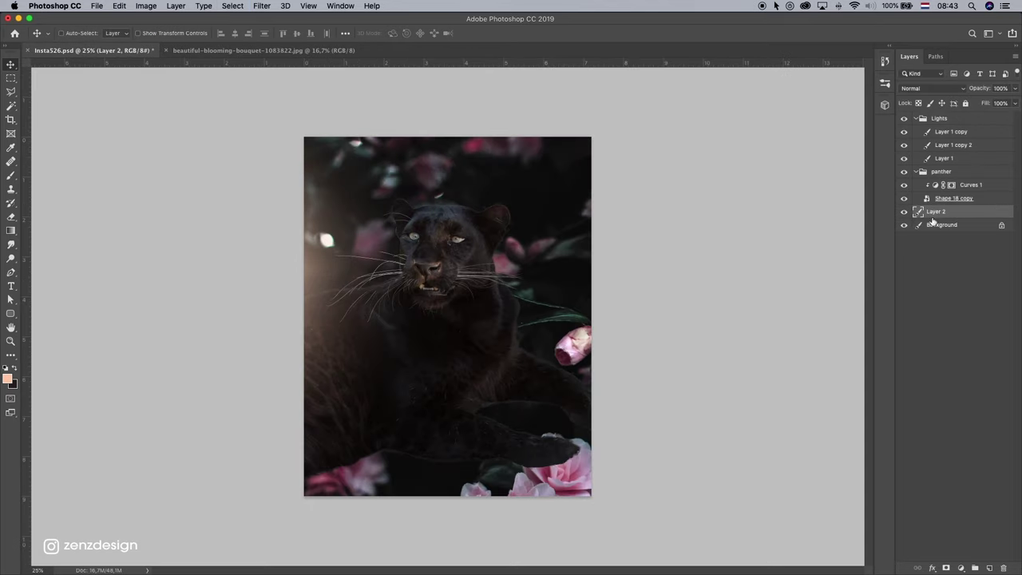
pyautogui.moveTo(491, 185); pyautogui.dragTo(576, 214)
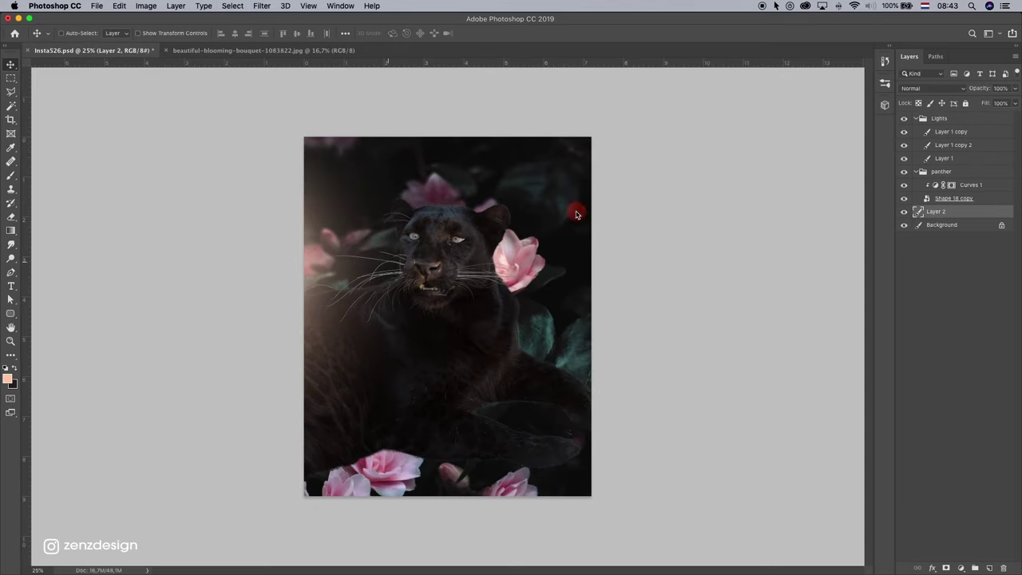
pyautogui.rightClick(930, 213)
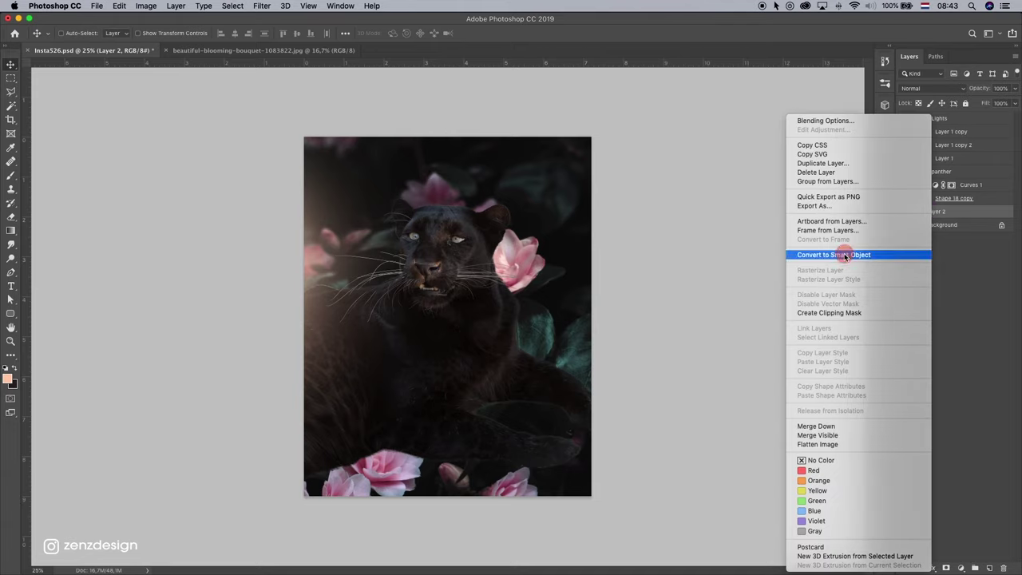
pyautogui.click(845, 254)
# Shrink, slightly rotate and place the flowers around the panther's head, then duplicate the layer.
pyautogui.hotkey('ctrl', 't')
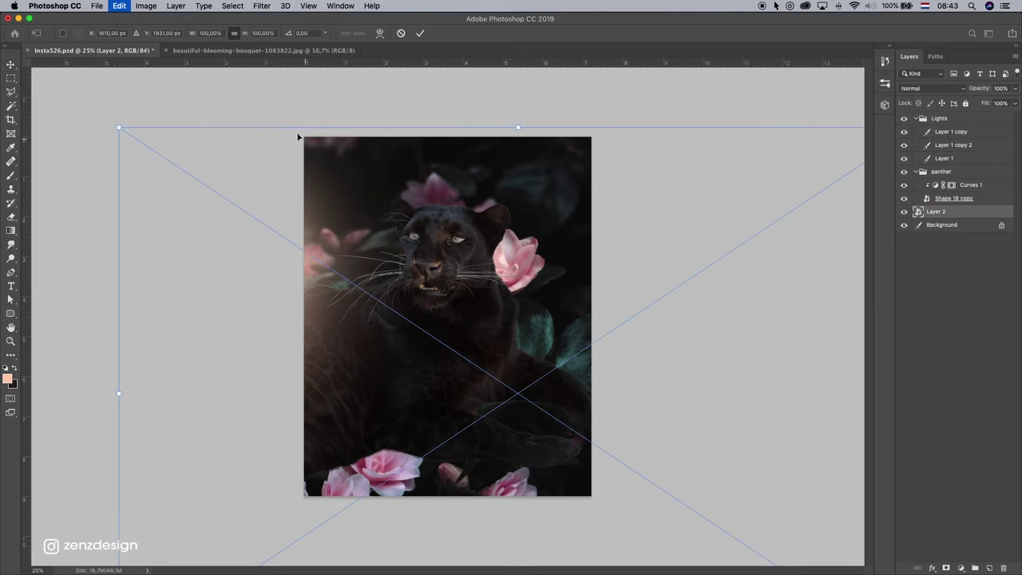
pyautogui.moveTo(120, 130)
pyautogui.mouseDown()
pyautogui.moveTo(451, 288)
pyautogui.moveTo(337, 107)
pyautogui.mouseUp()
pyautogui.moveTo(450, 214)
pyautogui.mouseDown()
pyautogui.moveTo(553, 210)
pyautogui.moveTo(371, 177)
pyautogui.moveTo(395, 180)
pyautogui.mouseUp()
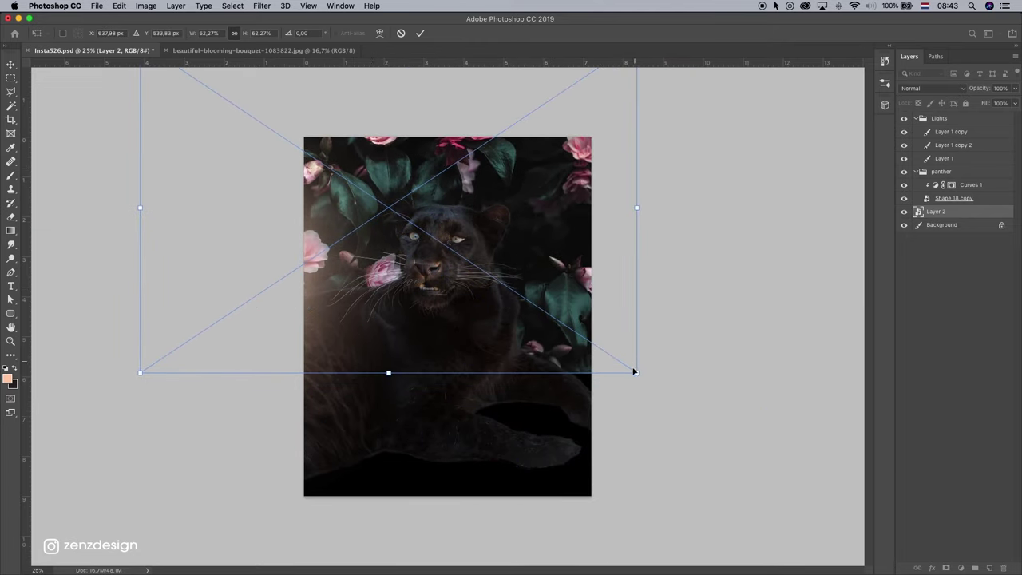
pyautogui.moveTo(636, 384); pyautogui.dragTo(548, 280)
pyautogui.moveTo(460, 232)
pyautogui.mouseDown()
pyautogui.moveTo(554, 264)
pyautogui.moveTo(572, 296)
pyautogui.moveTo(543, 259)
pyautogui.mouseUp()
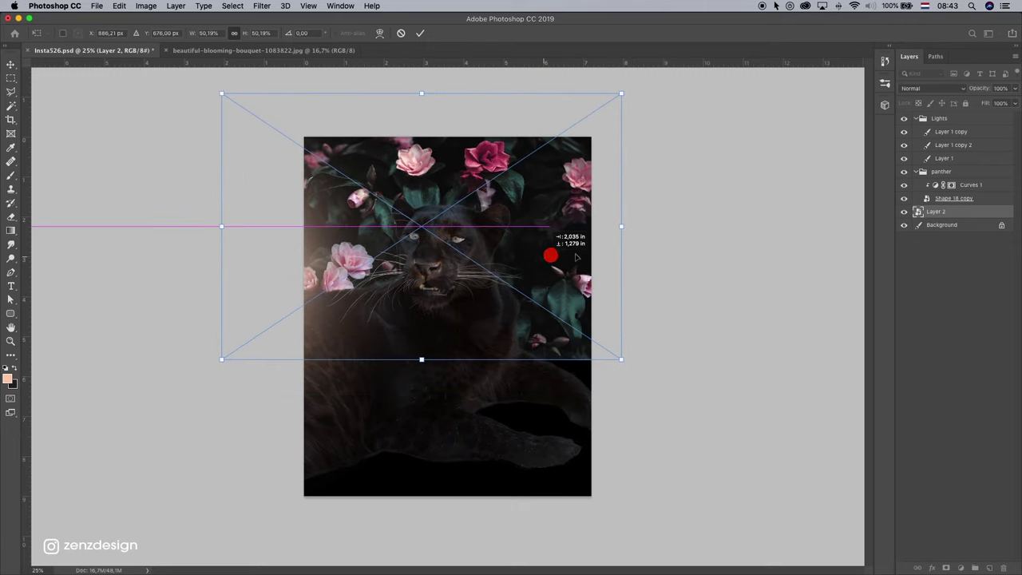
pyautogui.moveTo(633, 250); pyautogui.dragTo(633, 289)
pyautogui.moveTo(559, 281); pyautogui.dragTo(566, 274)
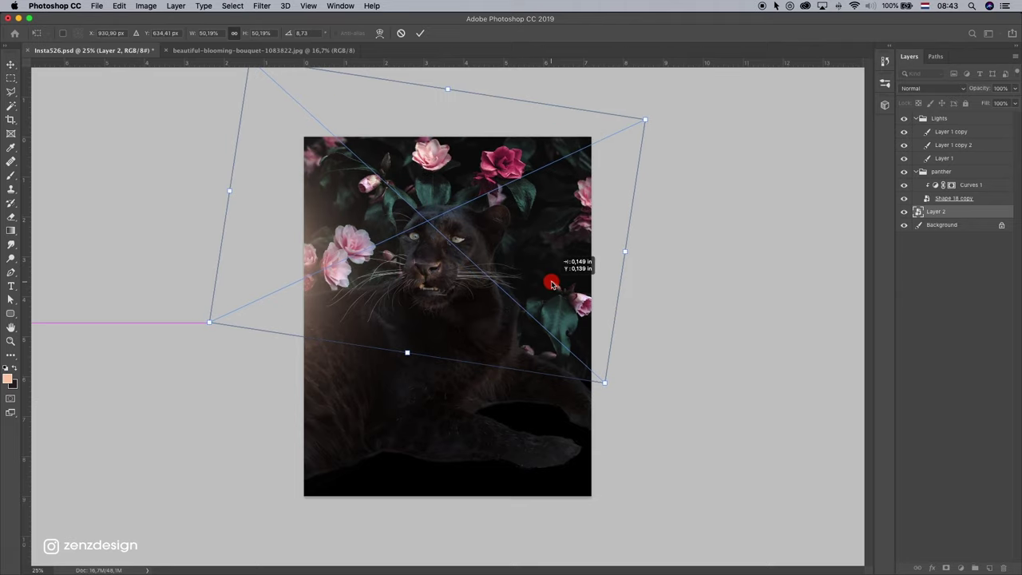
pyautogui.press('Return')
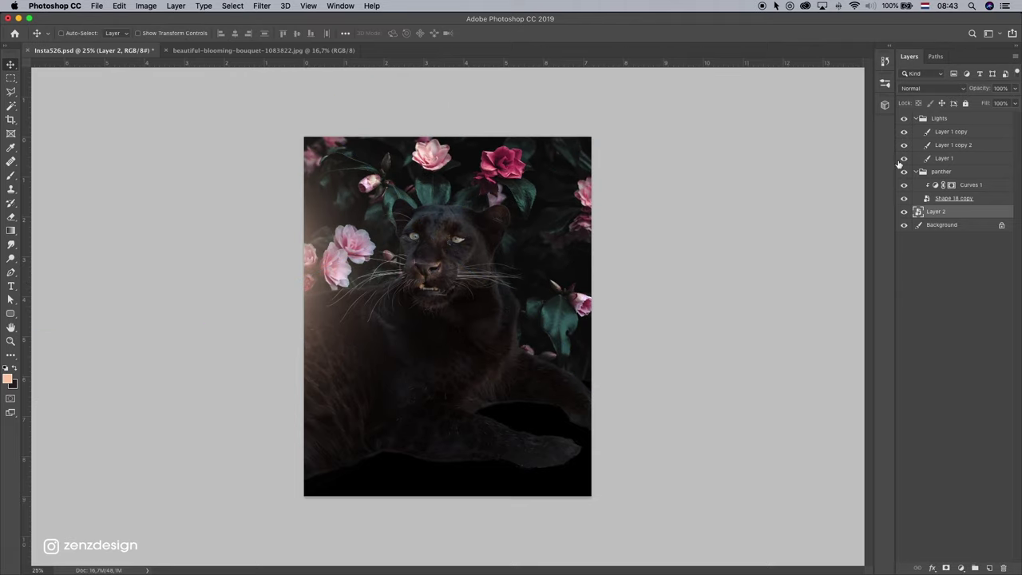
pyautogui.moveTo(924, 209); pyautogui.dragTo(989, 568)
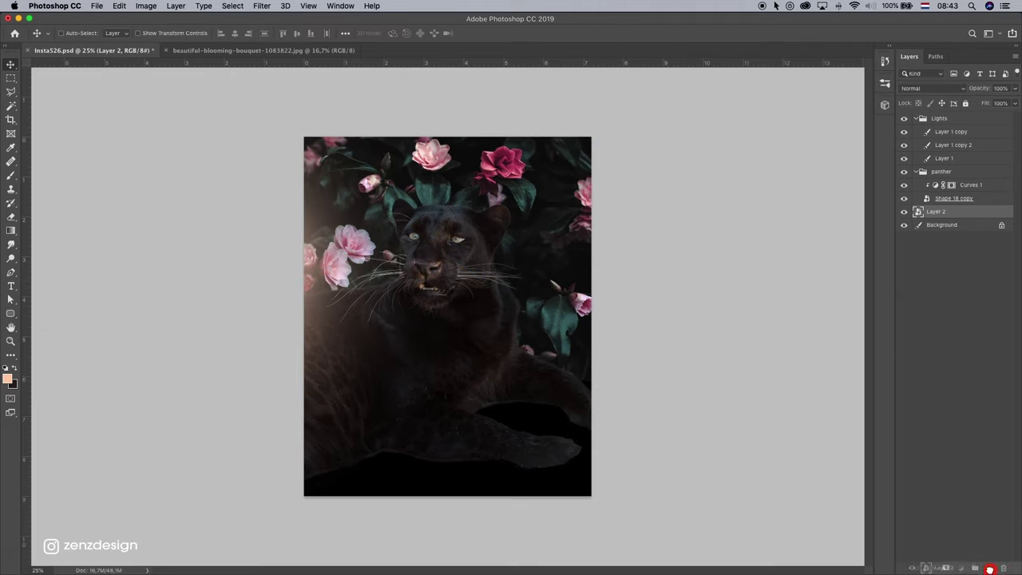
# Move the flower copy to the top, shift it over the lower canvas and blend it in Screen mode.
pyautogui.moveTo(955, 212); pyautogui.dragTo(963, 113)
pyautogui.moveTo(439, 71); pyautogui.dragTo(443, 351)
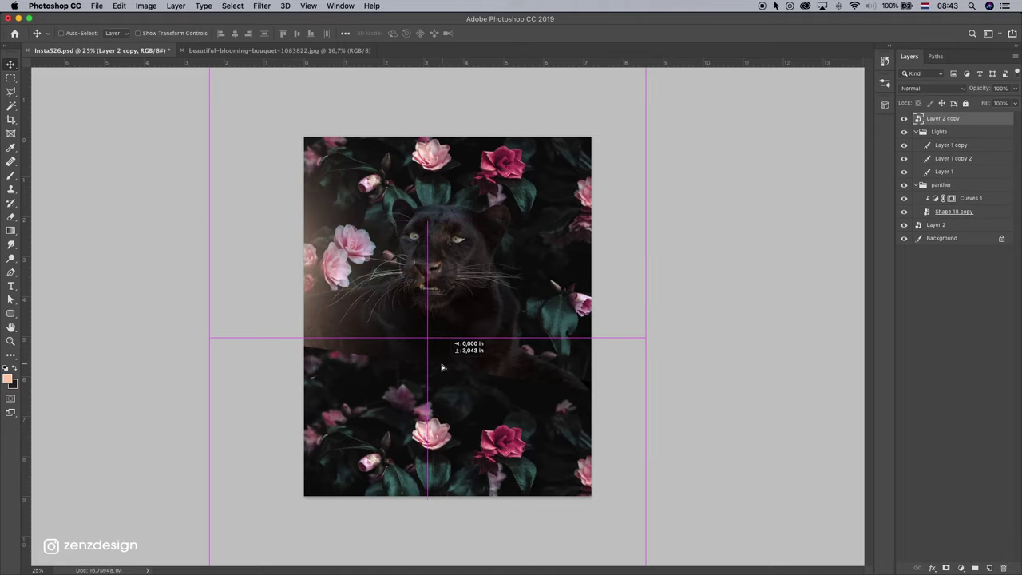
pyautogui.click(915, 90)
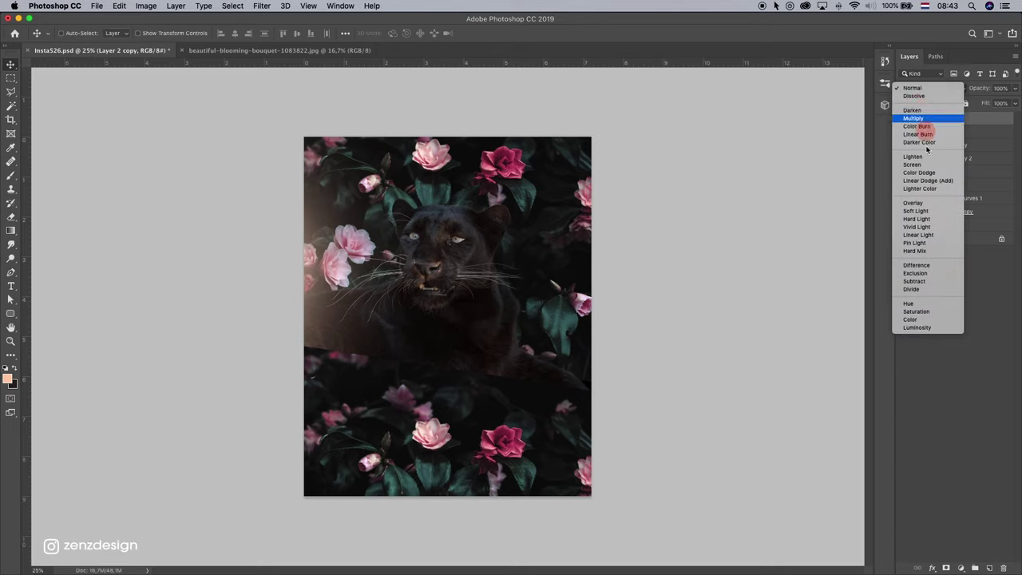
pyautogui.click(918, 162)
pyautogui.moveTo(433, 343); pyautogui.dragTo(467, 314)
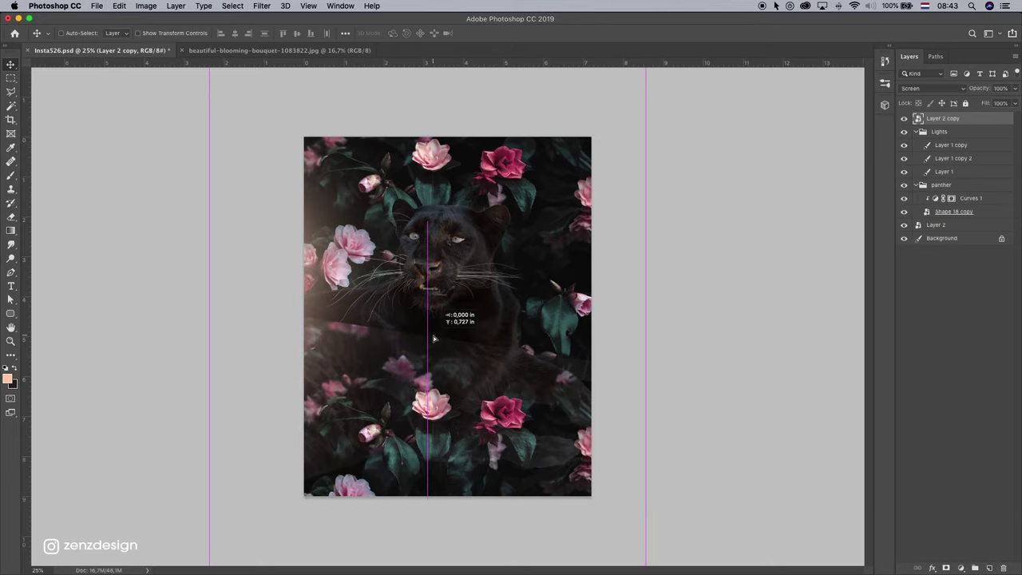
pyautogui.click(916, 89)
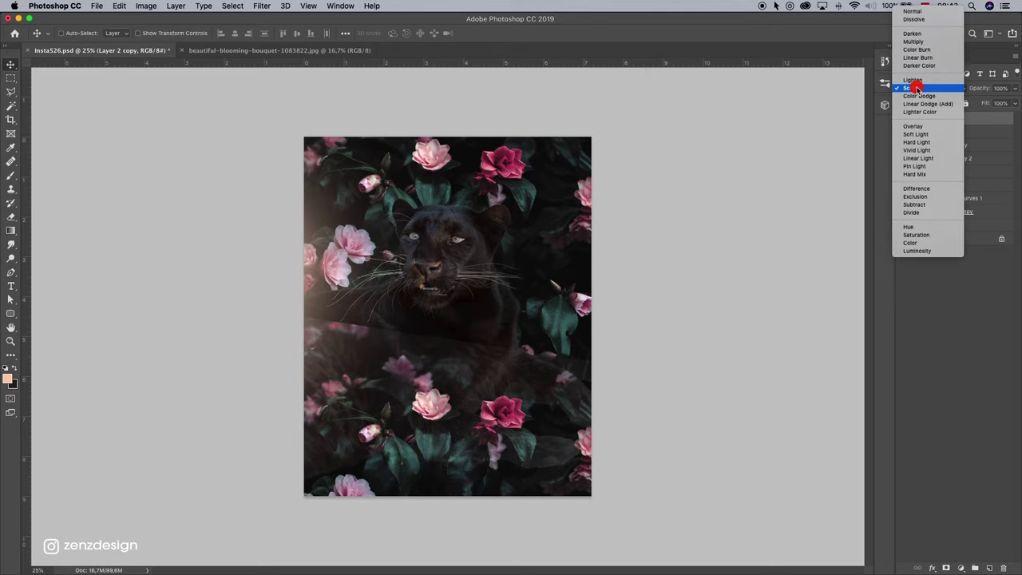
pyautogui.click(916, 88)
# Add a layer mask and paint out the seam and flowers over the panther's lower sides.
pyautogui.click(948, 567)
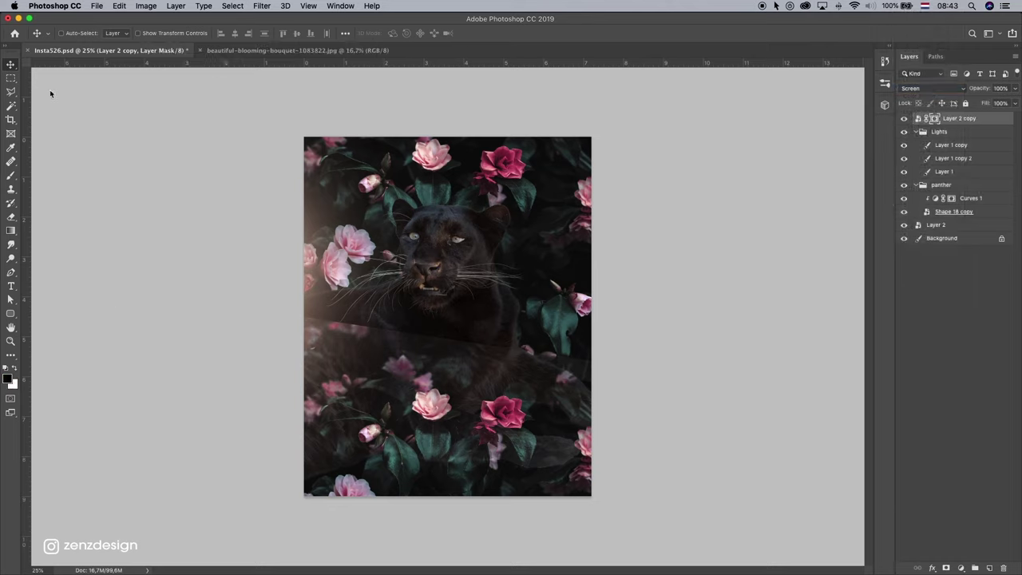
pyautogui.click(10, 175)
pyautogui.moveTo(417, 335)
pyautogui.mouseDown()
pyautogui.moveTo(376, 333)
pyautogui.moveTo(429, 317)
pyautogui.mouseUp()
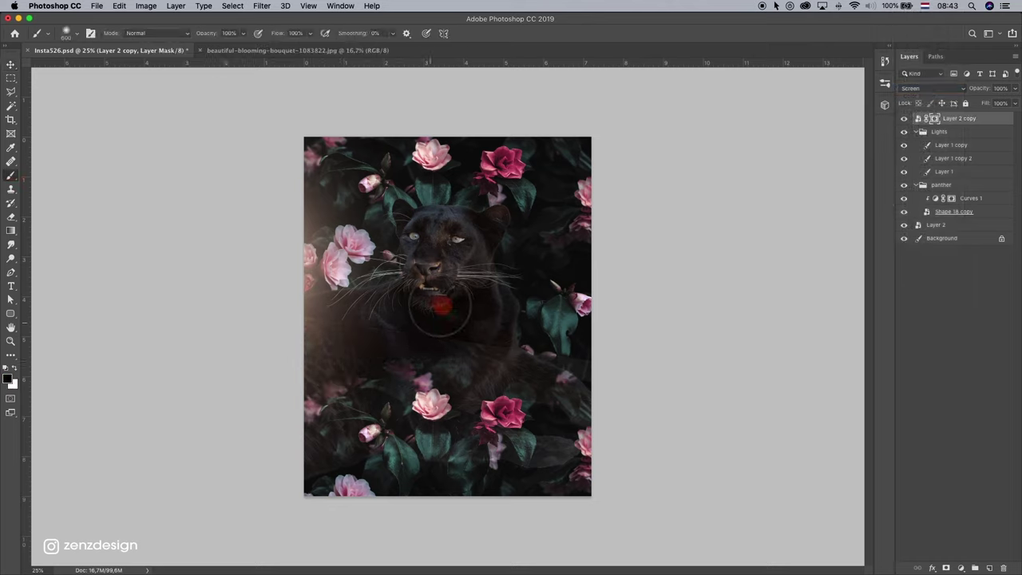
pyautogui.moveTo(374, 345); pyautogui.dragTo(365, 360)
pyautogui.moveTo(290, 404); pyautogui.dragTo(326, 360)
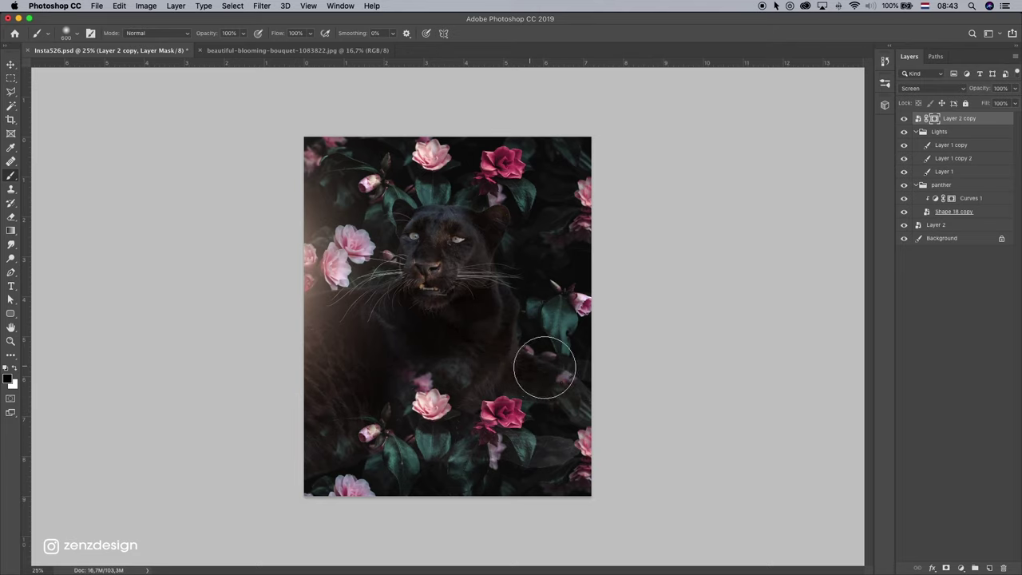
pyautogui.moveTo(541, 365)
pyautogui.mouseDown()
pyautogui.moveTo(479, 340)
pyautogui.moveTo(639, 365)
pyautogui.moveTo(495, 368)
pyautogui.moveTo(479, 324)
pyautogui.moveTo(450, 312)
pyautogui.moveTo(455, 336)
pyautogui.mouseUp()
# Keep masking flowers off the panther's body, the bud below its chest and its paw.
pyautogui.press('[')
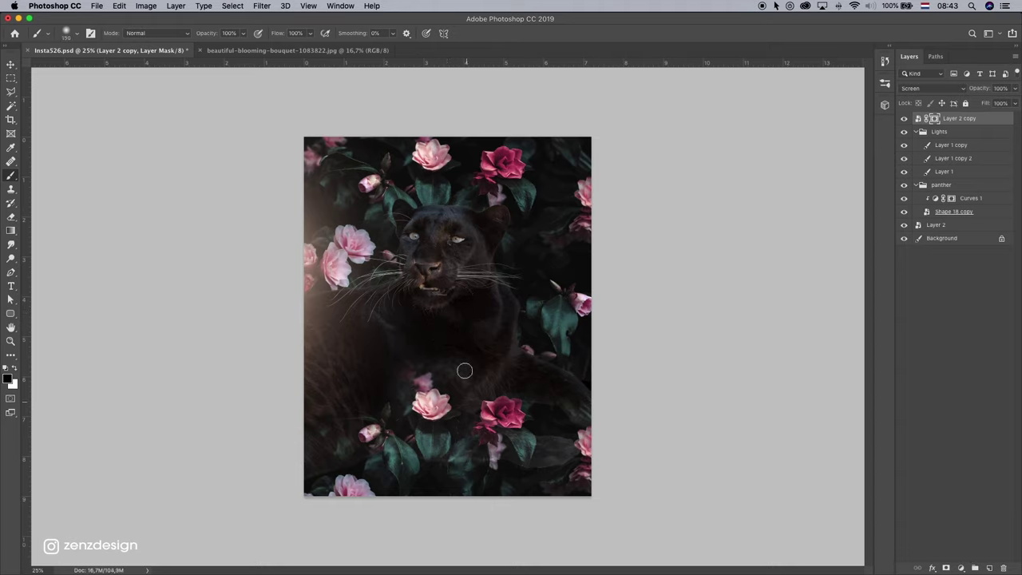
pyautogui.moveTo(464, 371); pyautogui.dragTo(482, 379)
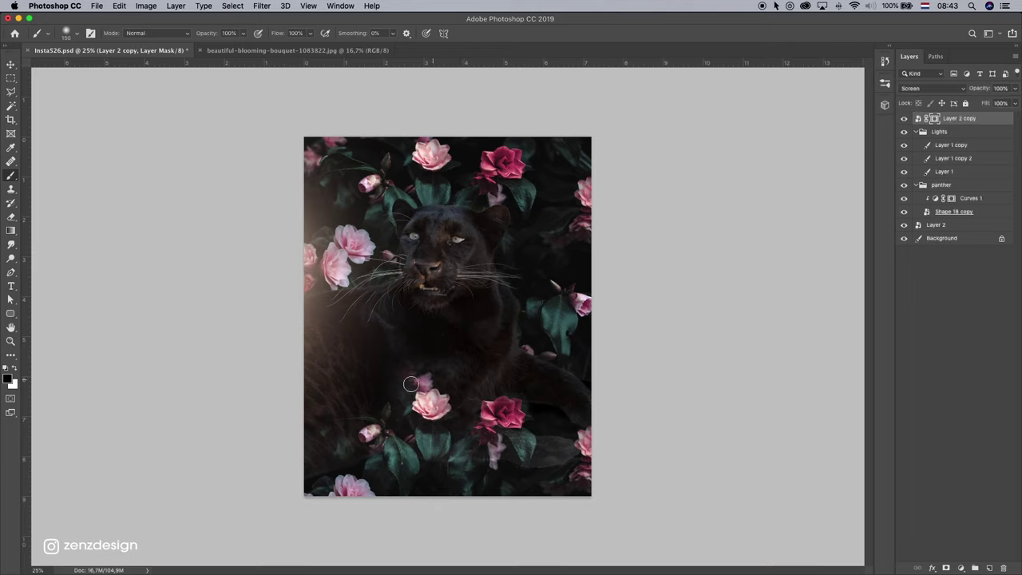
pyautogui.moveTo(410, 385)
pyautogui.mouseDown()
pyautogui.moveTo(422, 375)
pyautogui.moveTo(385, 391)
pyautogui.moveTo(447, 399)
pyautogui.mouseUp()
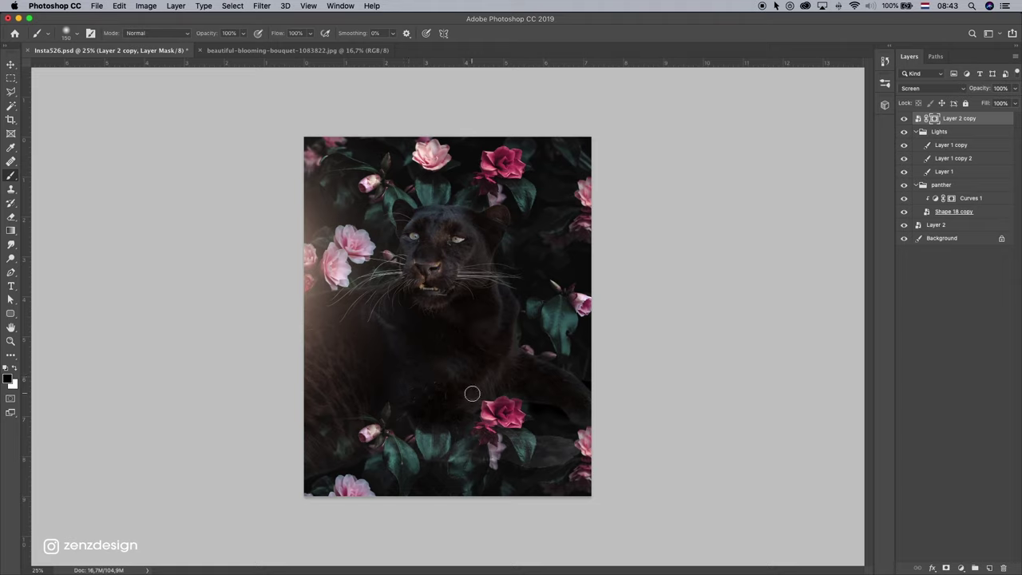
pyautogui.moveTo(425, 408)
pyautogui.mouseDown()
pyautogui.moveTo(418, 381)
pyautogui.moveTo(399, 376)
pyautogui.mouseUp()
pyautogui.press(']')
pyautogui.press(']')
pyautogui.press(']')
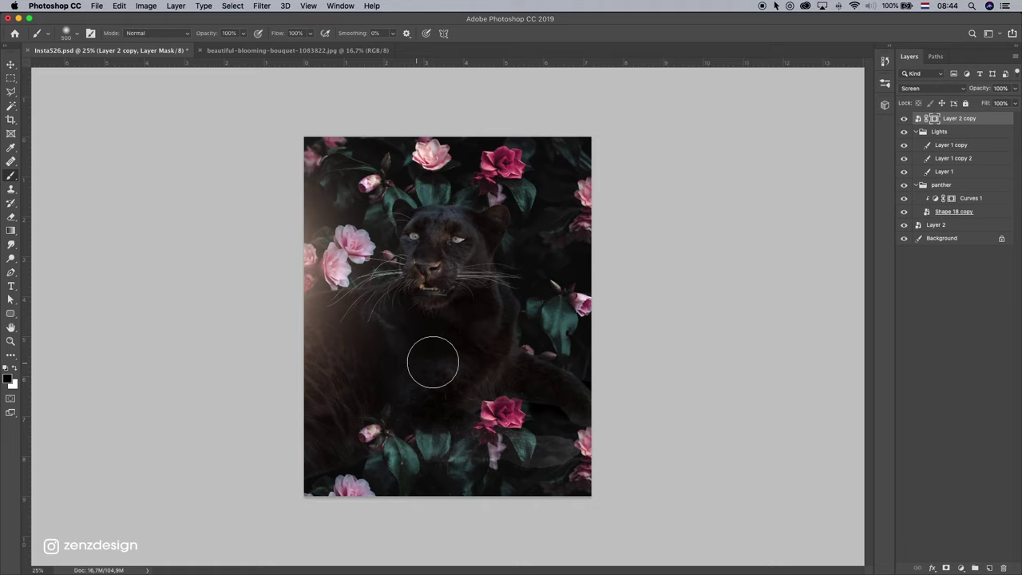
pyautogui.moveTo(521, 351); pyautogui.dragTo(567, 392)
pyautogui.moveTo(469, 437); pyautogui.dragTo(516, 385)
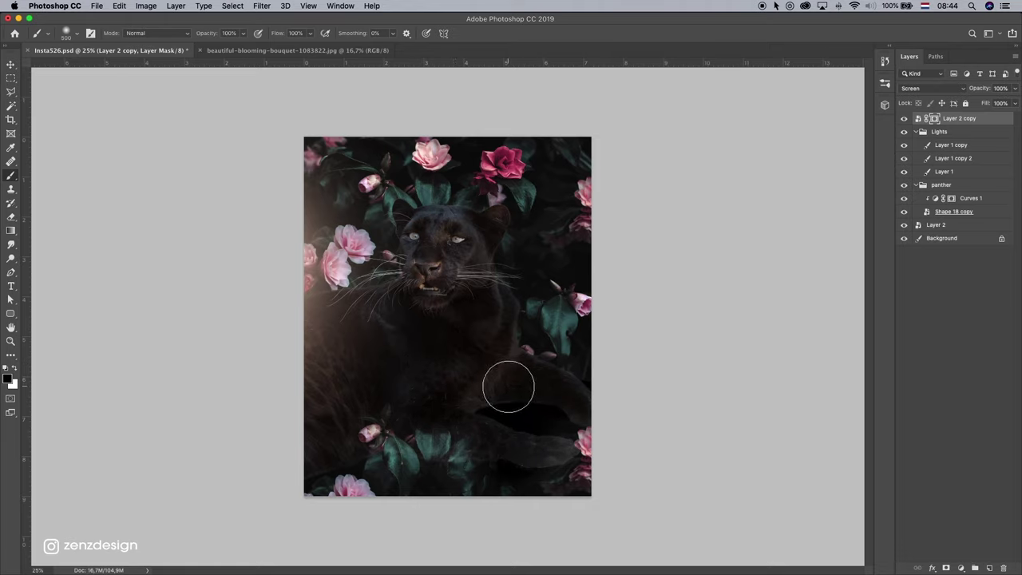
pyautogui.moveTo(514, 385)
pyautogui.mouseDown()
pyautogui.moveTo(542, 439)
pyautogui.moveTo(468, 423)
pyautogui.mouseUp()
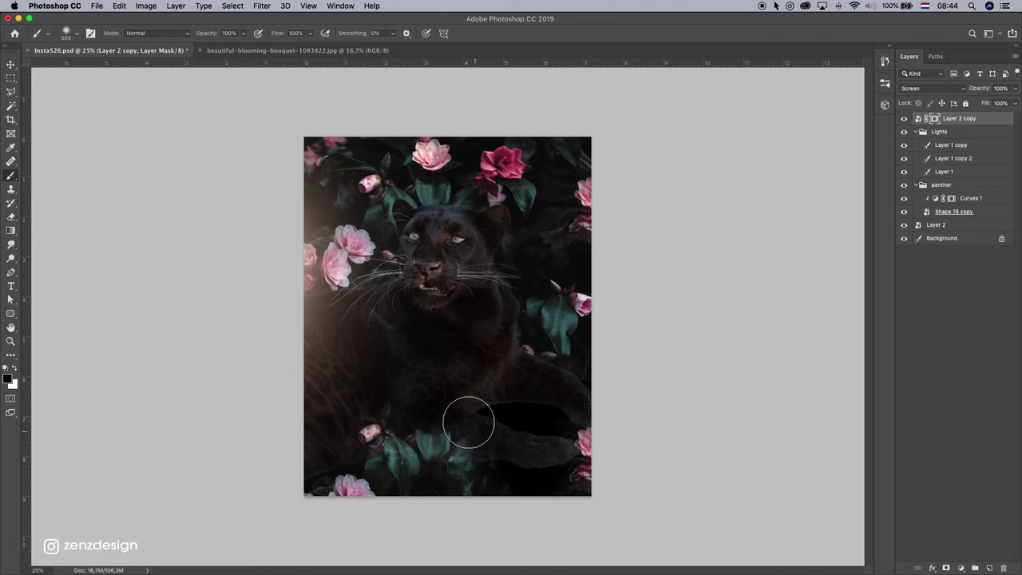
# Paint with white to bring back the pink flowers and leaves along the bottom.
pyautogui.click(14, 369)
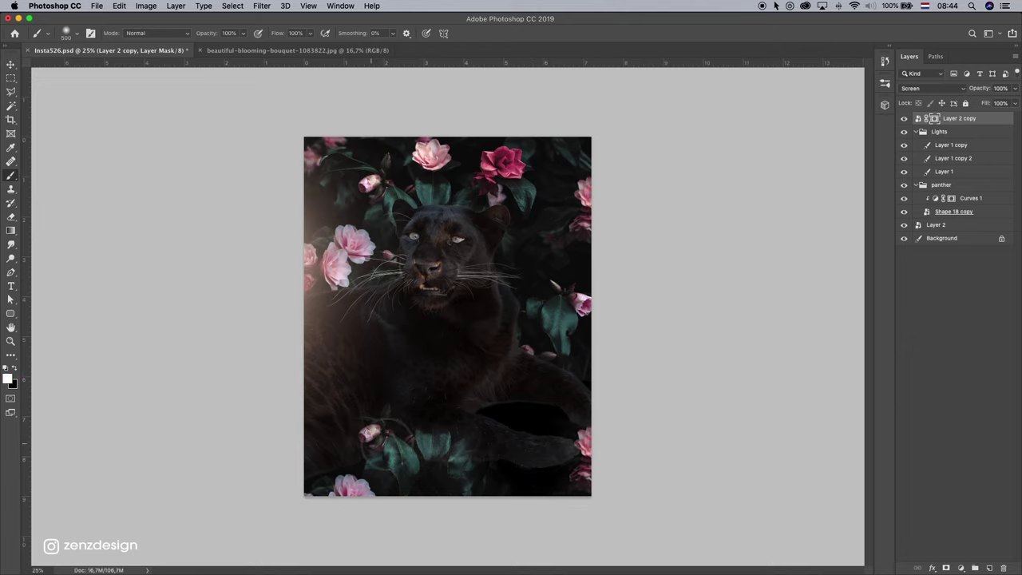
pyautogui.moveTo(551, 467)
pyautogui.mouseDown()
pyautogui.moveTo(466, 402)
pyautogui.moveTo(434, 422)
pyautogui.moveTo(410, 417)
pyautogui.moveTo(403, 448)
pyautogui.moveTo(406, 415)
pyautogui.moveTo(328, 407)
pyautogui.moveTo(271, 455)
pyautogui.mouseUp()
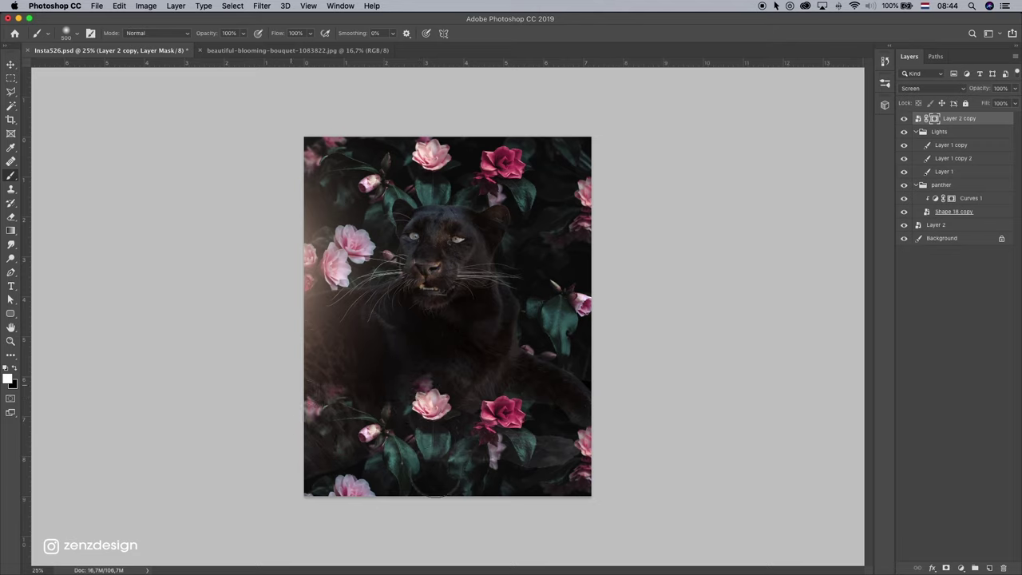
pyautogui.moveTo(312, 396); pyautogui.dragTo(197, 407)
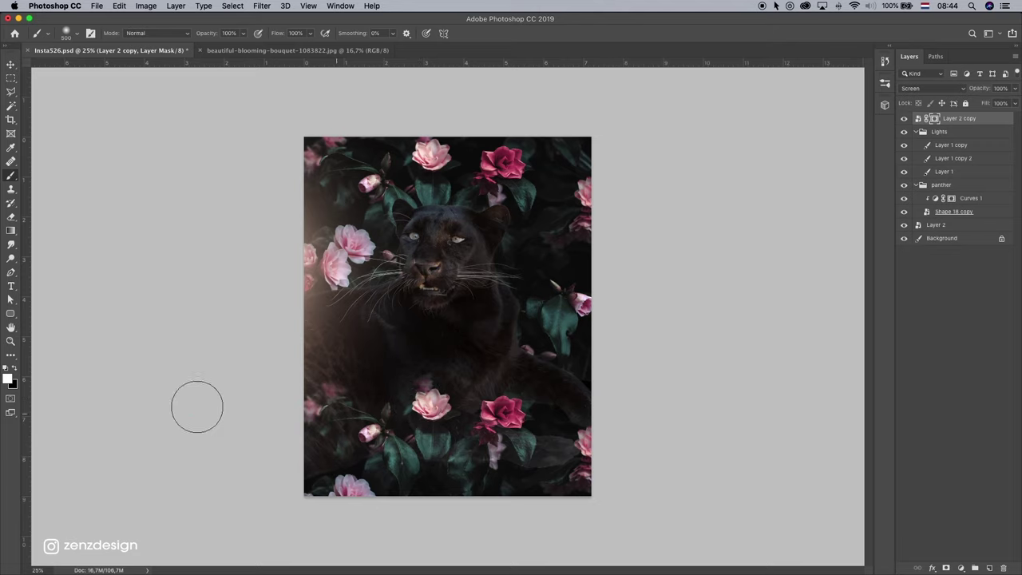
# Rotate the Layer 2 camellia background about 23° clockwise, scale it to 49%, and shift it slightly.
pyautogui.click(11, 64)
pyautogui.click(935, 224)
pyautogui.hotkey('ctrl', 't')
pyautogui.moveTo(670, 320)
pyautogui.mouseDown()
pyautogui.moveTo(653, 361)
pyautogui.moveTo(595, 375)
pyautogui.mouseUp()
pyautogui.moveTo(562, 298); pyautogui.dragTo(559, 306)
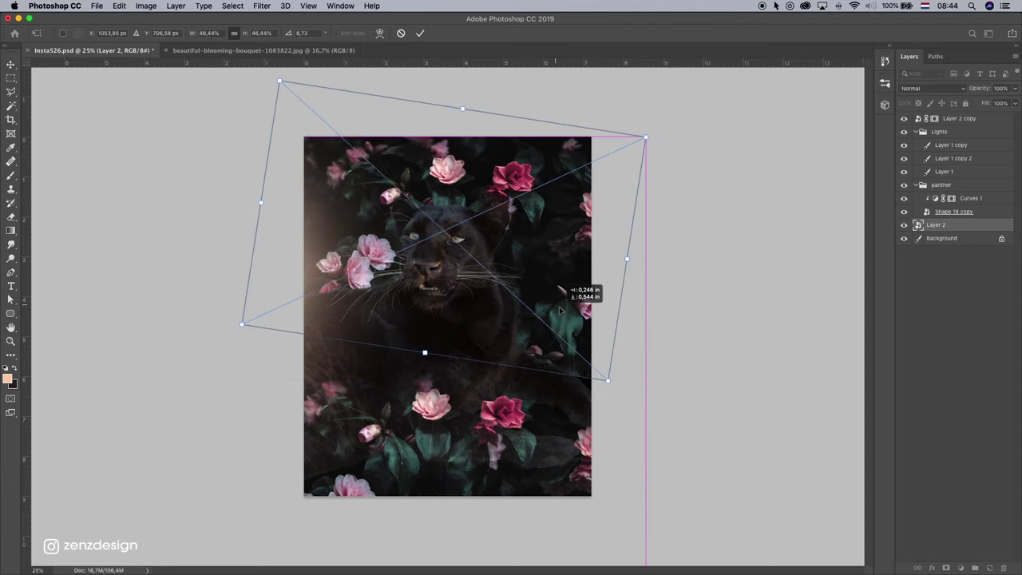
pyautogui.moveTo(631, 279); pyautogui.dragTo(637, 324)
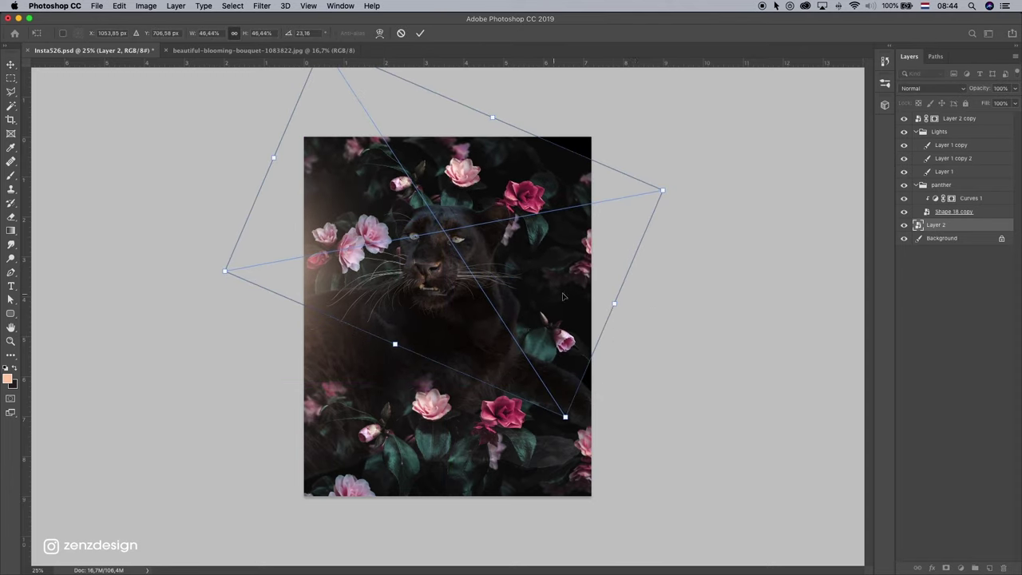
pyautogui.moveTo(562, 297); pyautogui.dragTo(567, 287)
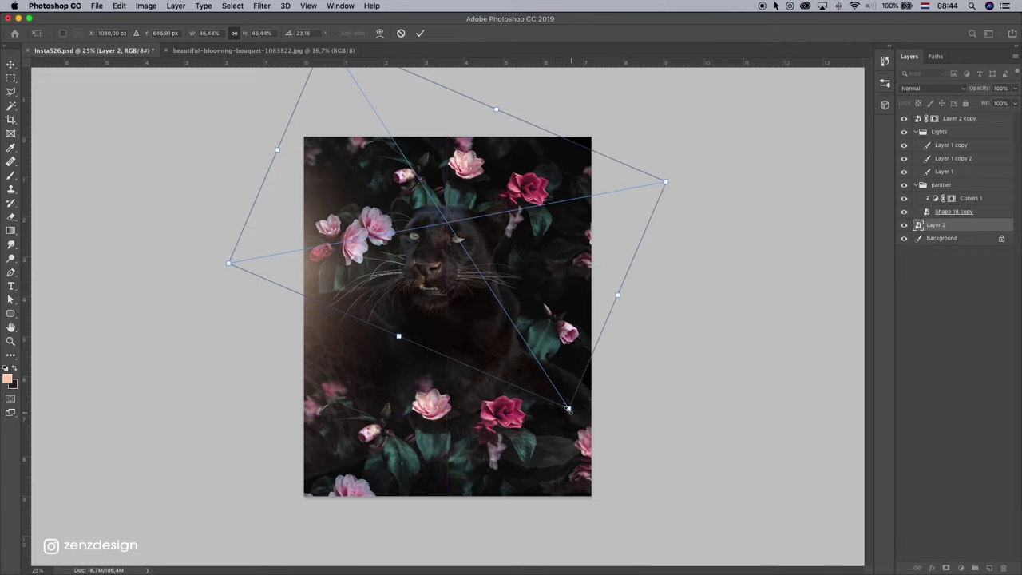
pyautogui.moveTo(568, 410); pyautogui.dragTo(574, 420)
pyautogui.press('Return')
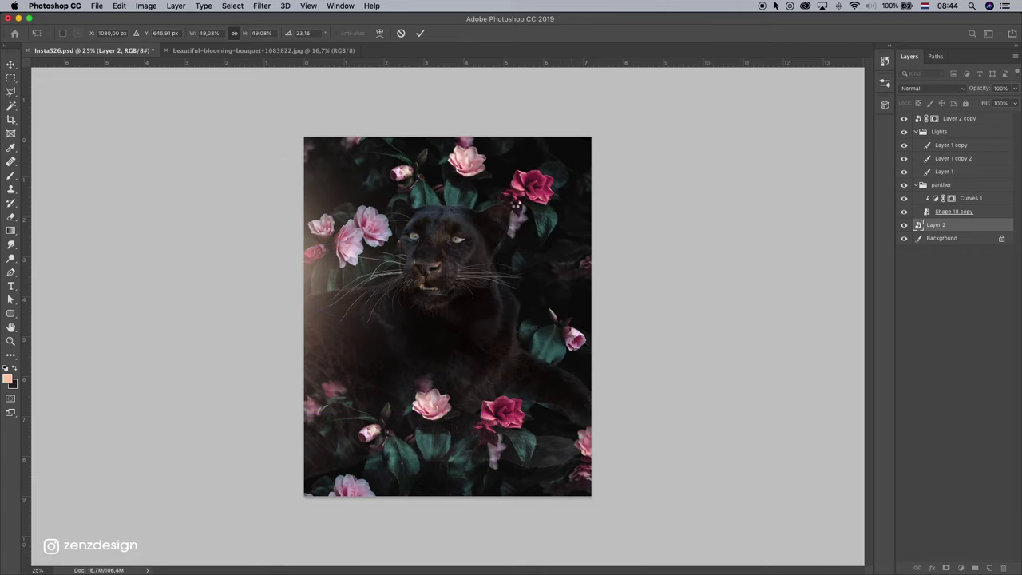
pyautogui.moveTo(517, 198); pyautogui.dragTo(518, 198)
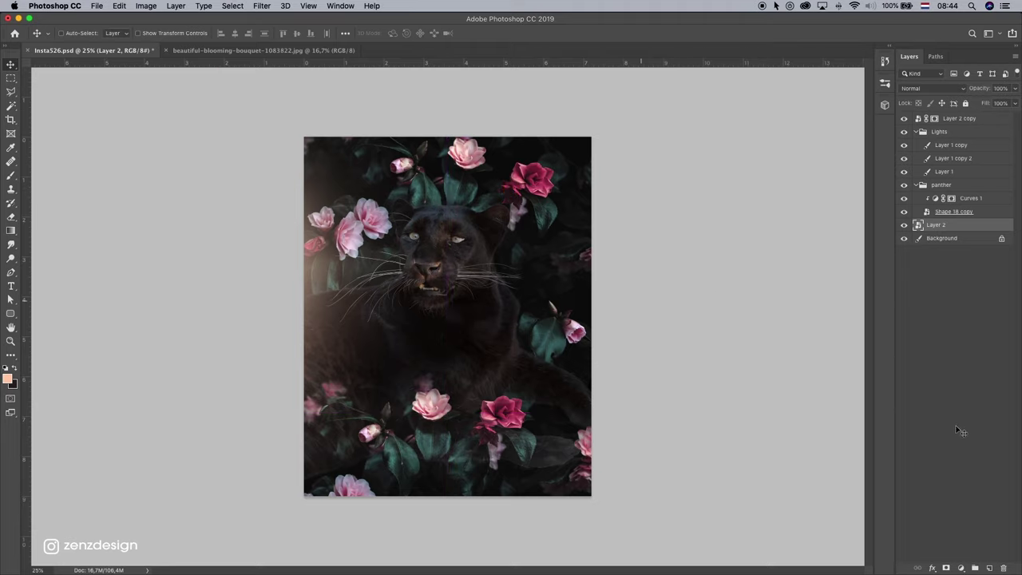
# Add a Hue/Saturation adjustment clipped to Layer 2 with Saturation -40 and Hue left at 0.
pyautogui.click(960, 567)
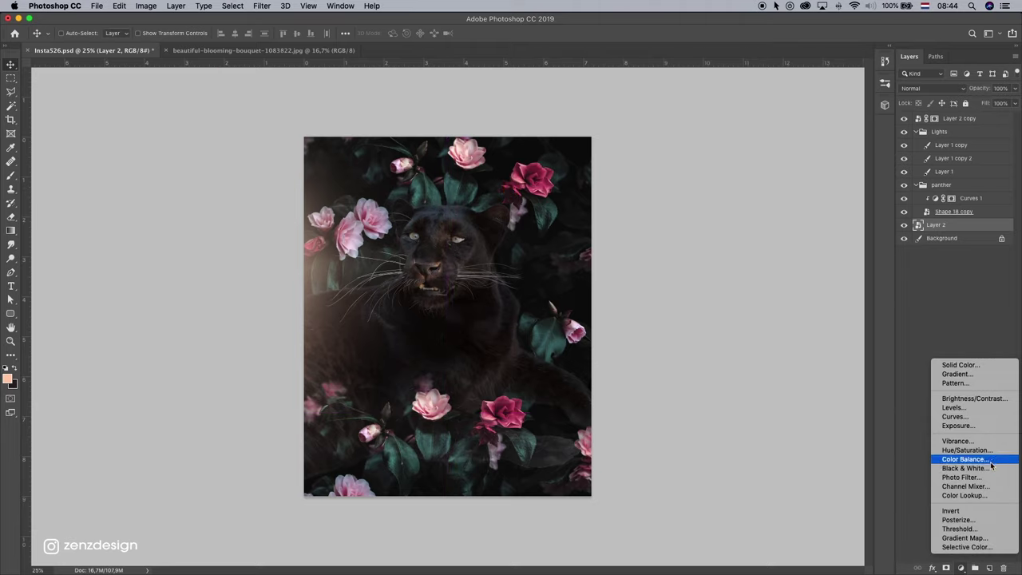
pyautogui.click(966, 450)
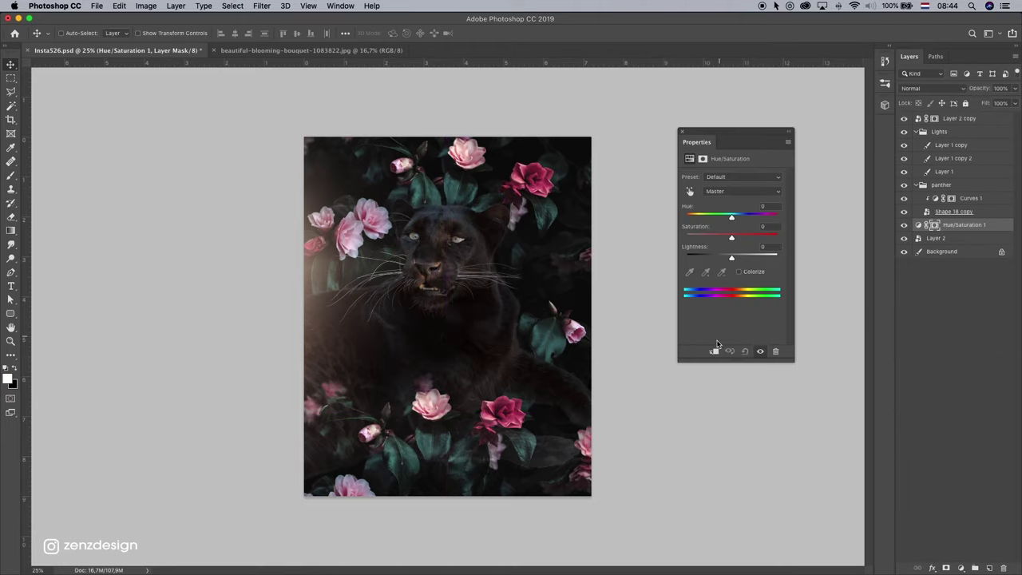
pyautogui.click(714, 350)
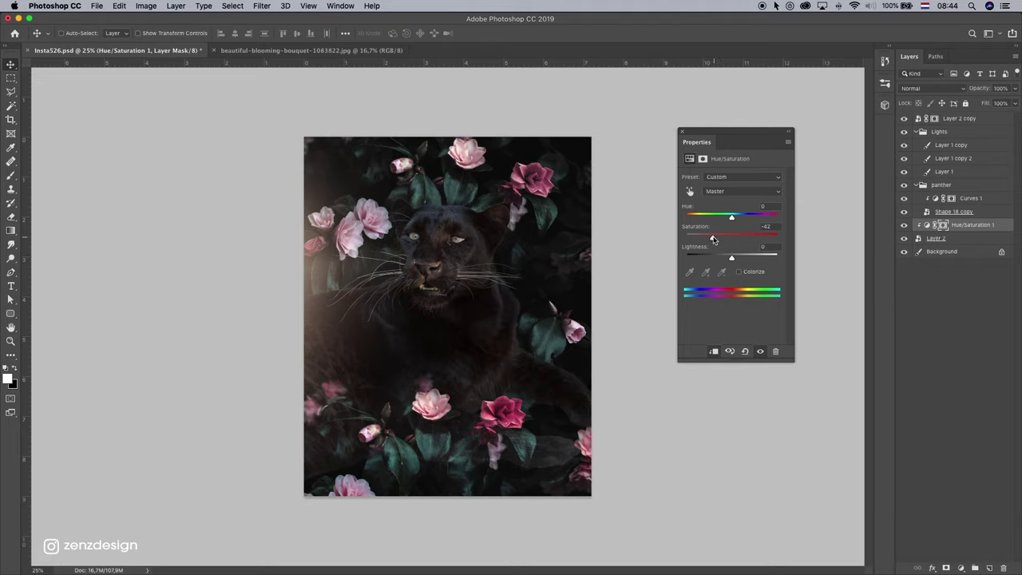
pyautogui.moveTo(729, 222); pyautogui.dragTo(748, 221)
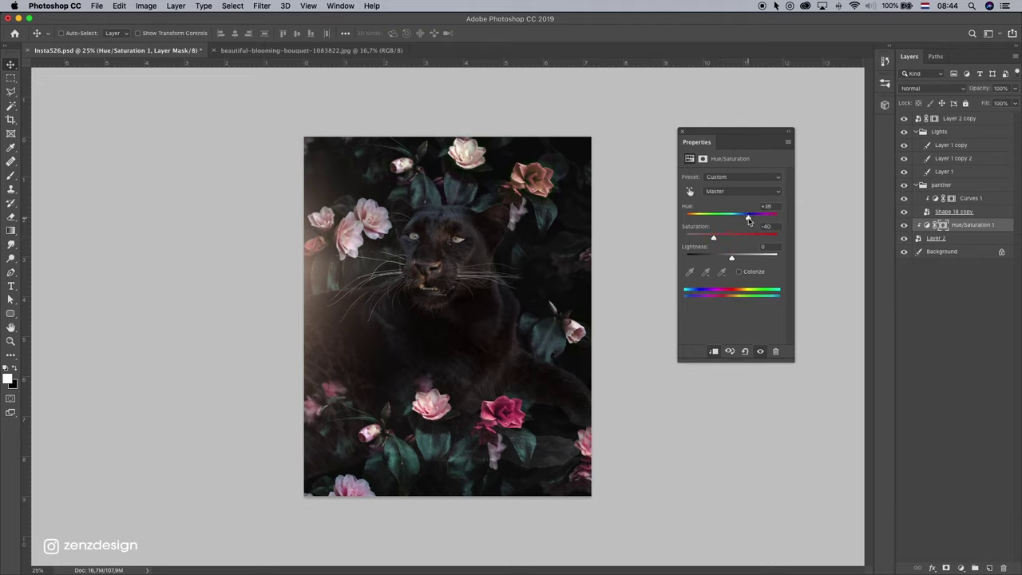
pyautogui.doubleClick(748, 221)
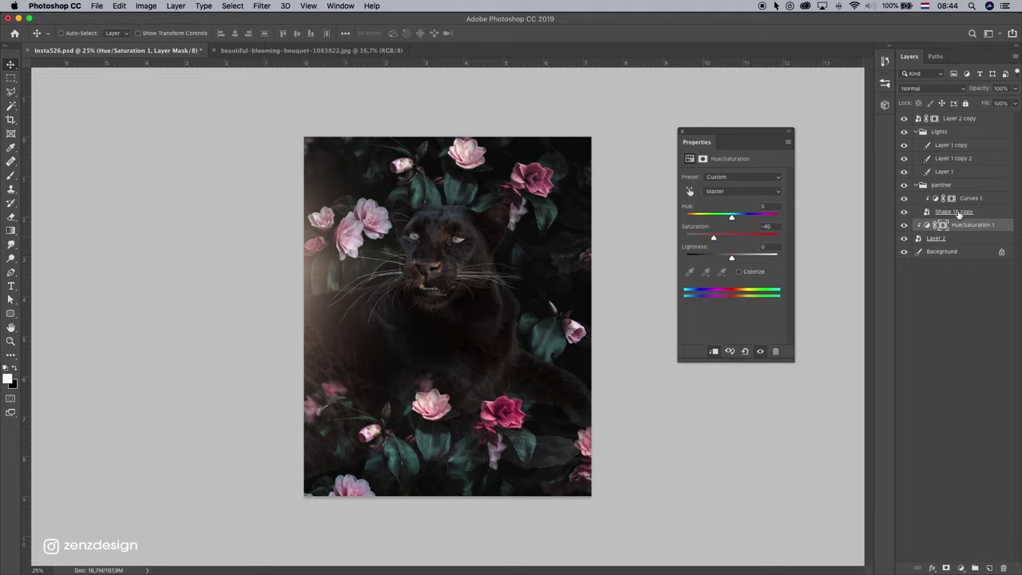
# Toggle the panther's visibility to inspect the flowers and reposition the duplicate lower flower copy.
pyautogui.click(958, 213)
pyautogui.click(904, 212)
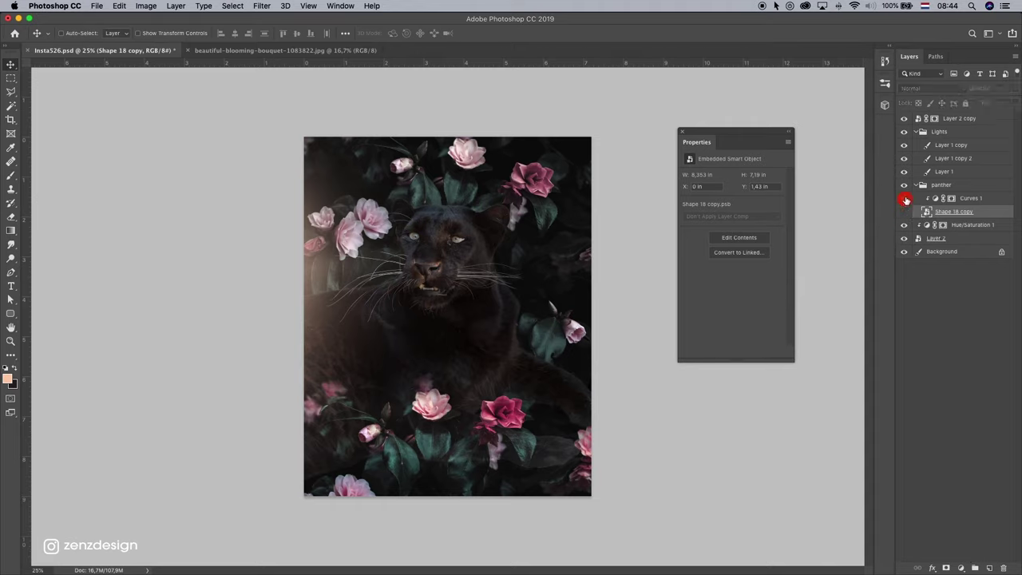
pyautogui.click(903, 213)
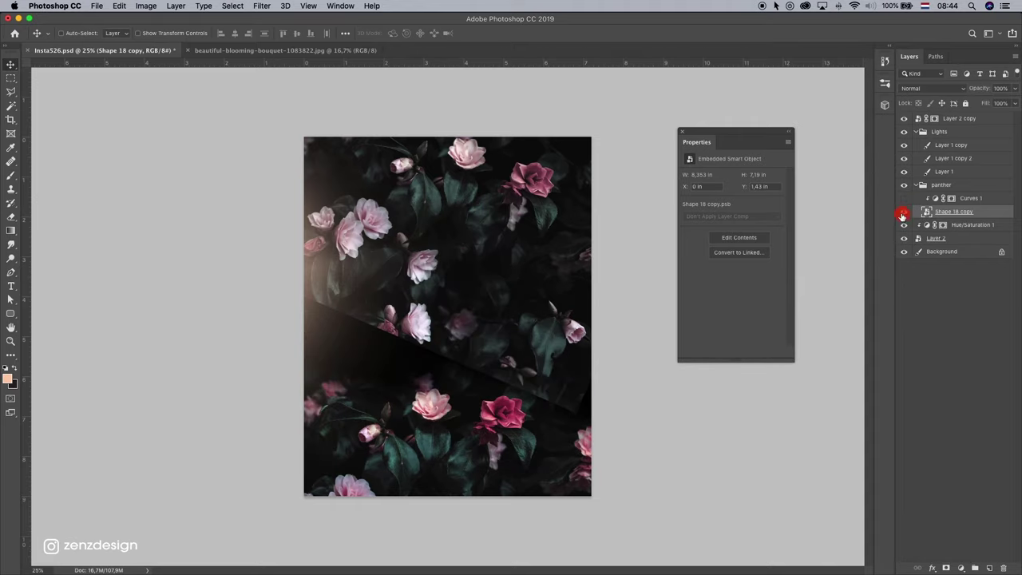
pyautogui.click(903, 212)
pyautogui.moveTo(439, 423); pyautogui.dragTo(426, 447)
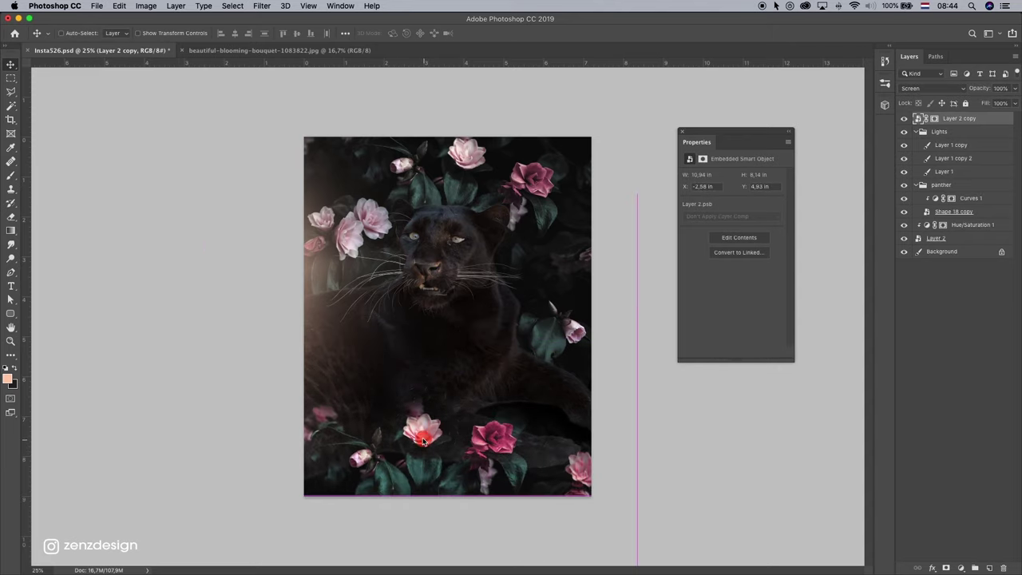
pyautogui.moveTo(425, 447)
pyautogui.mouseDown()
pyautogui.moveTo(769, 517)
pyautogui.moveTo(471, 379)
pyautogui.moveTo(495, 408)
pyautogui.moveTo(487, 392)
pyautogui.mouseUp()
pyautogui.moveTo(969, 120)
pyautogui.mouseDown()
pyautogui.moveTo(974, 517)
pyautogui.moveTo(989, 568)
pyautogui.mouseUp()
# Delete Layer 2 copy 2 and Layer 2 copy, leaving Layer 2 selected.
pyautogui.hotkey('ctrl', 'z')
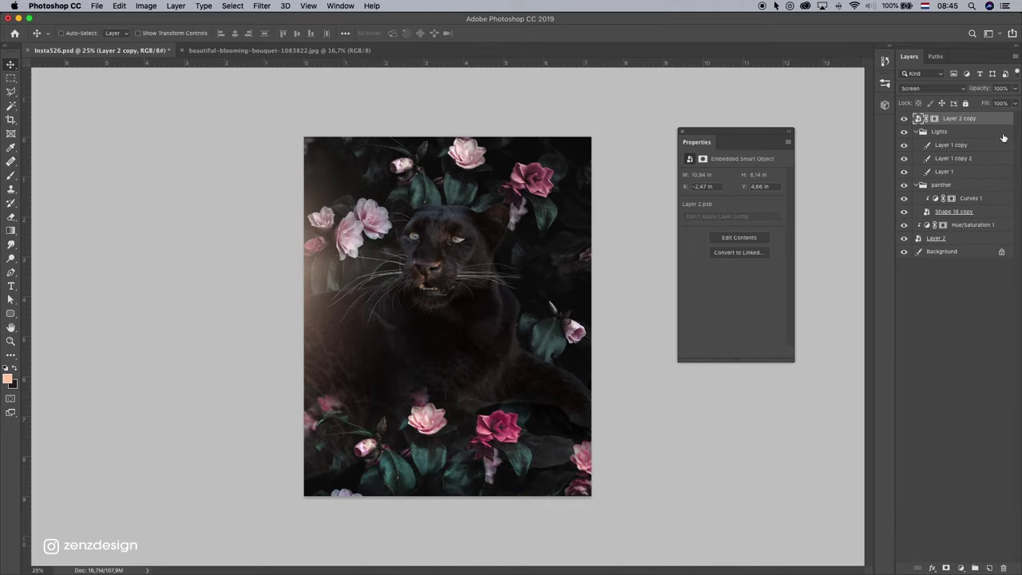
pyautogui.click(903, 119)
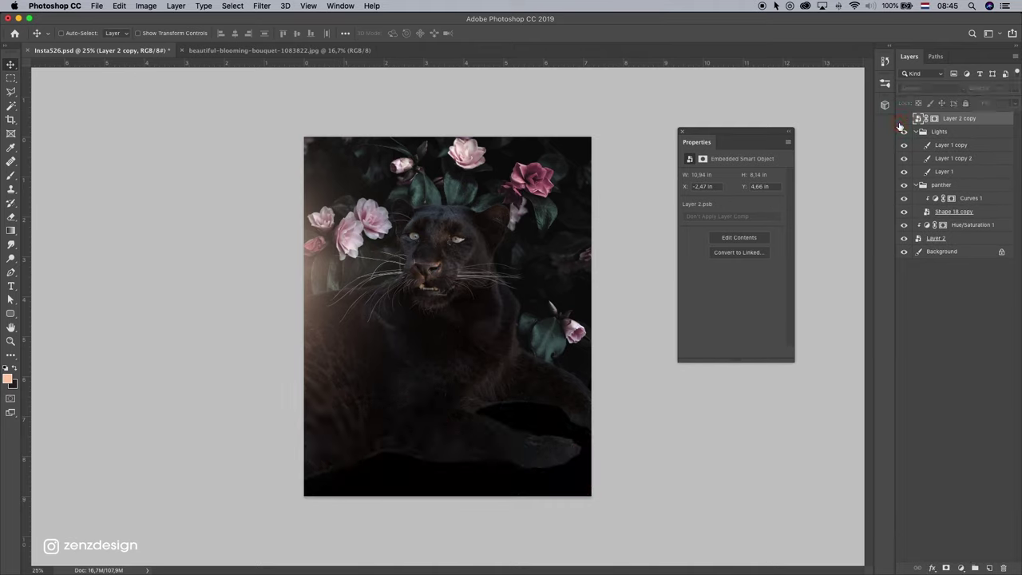
pyautogui.moveTo(918, 118); pyautogui.dragTo(1002, 566)
pyautogui.keyDown('super'); pyautogui.click(438, 213); pyautogui.keyUp('super')
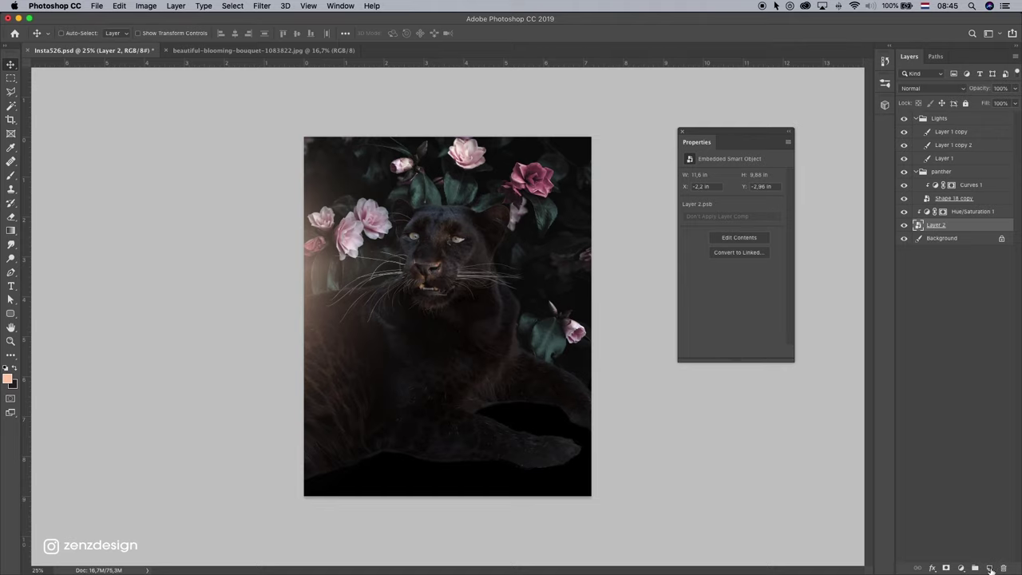
pyautogui.click(960, 567)
pyautogui.press('Escape')
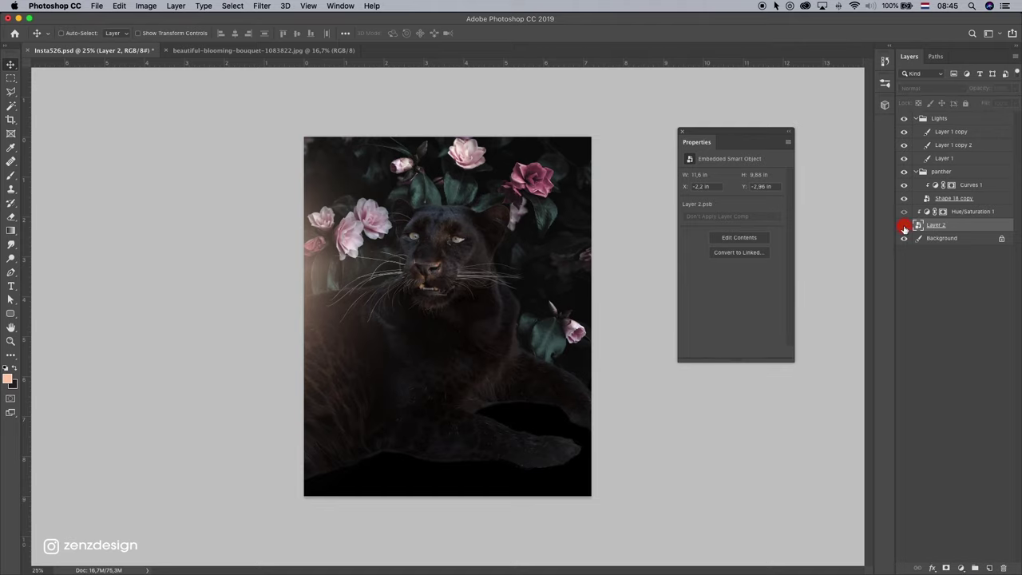
# Add a Curves adjustment clipped to Layer 2, lowering the top point to darken the flowers.
pyautogui.click(960, 568)
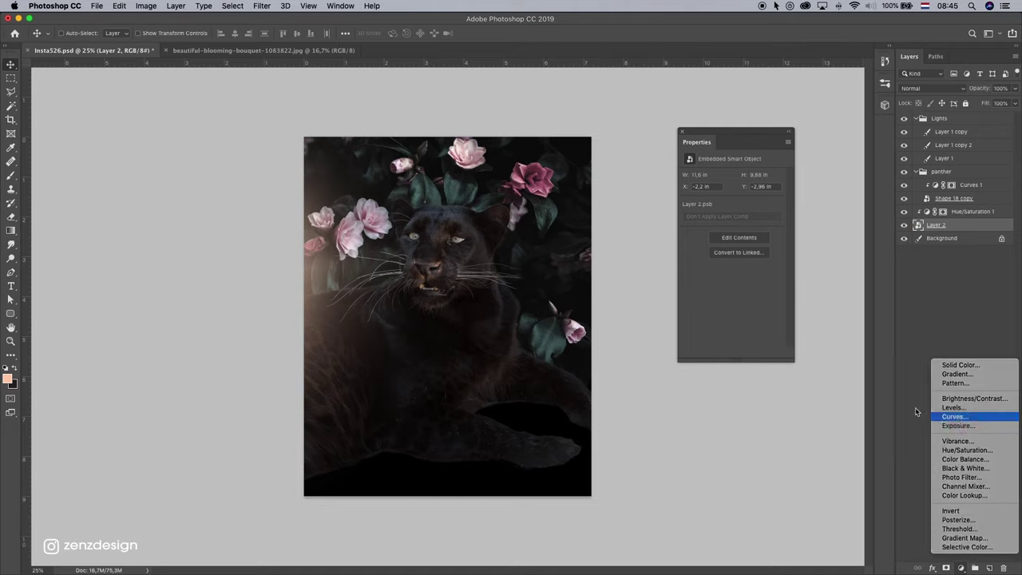
pyautogui.click(950, 416)
pyautogui.click(715, 350)
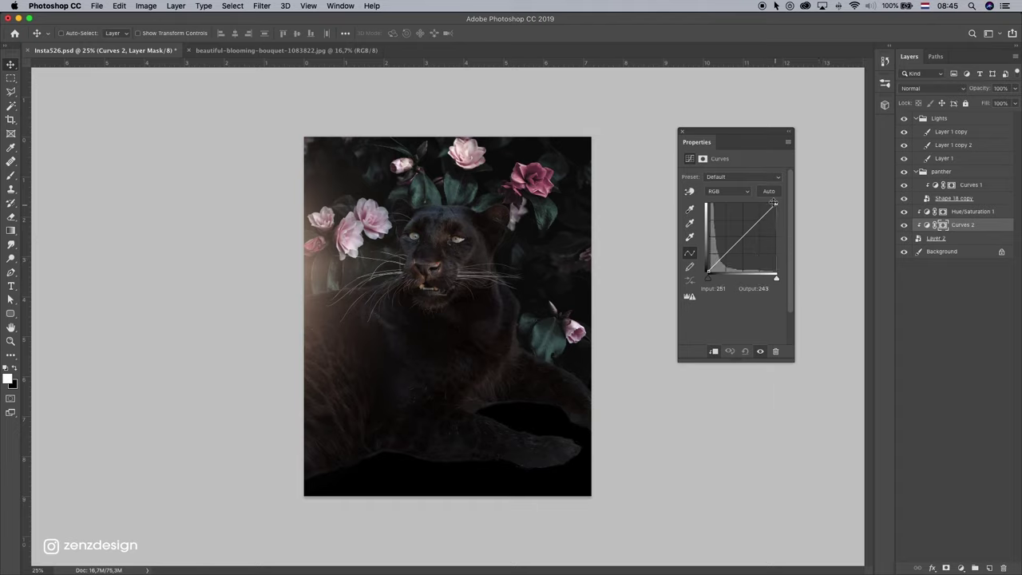
pyautogui.moveTo(776, 204)
pyautogui.mouseDown()
pyautogui.moveTo(782, 244)
pyautogui.moveTo(787, 236)
pyautogui.mouseUp()
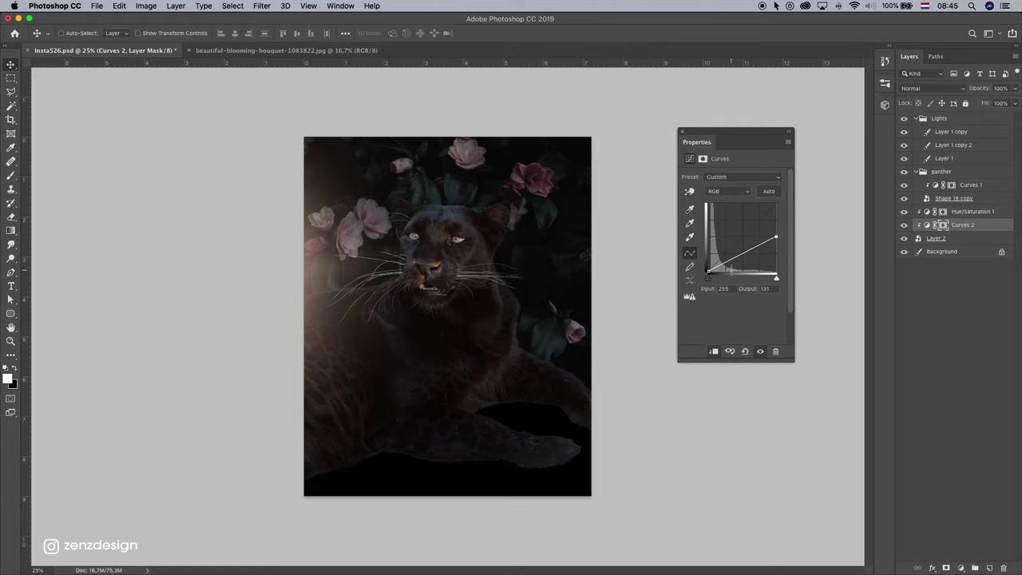
# Paint the Curves 2 mask with a smaller brush to keep the left-edge flowers brighter.
pyautogui.click(926, 224)
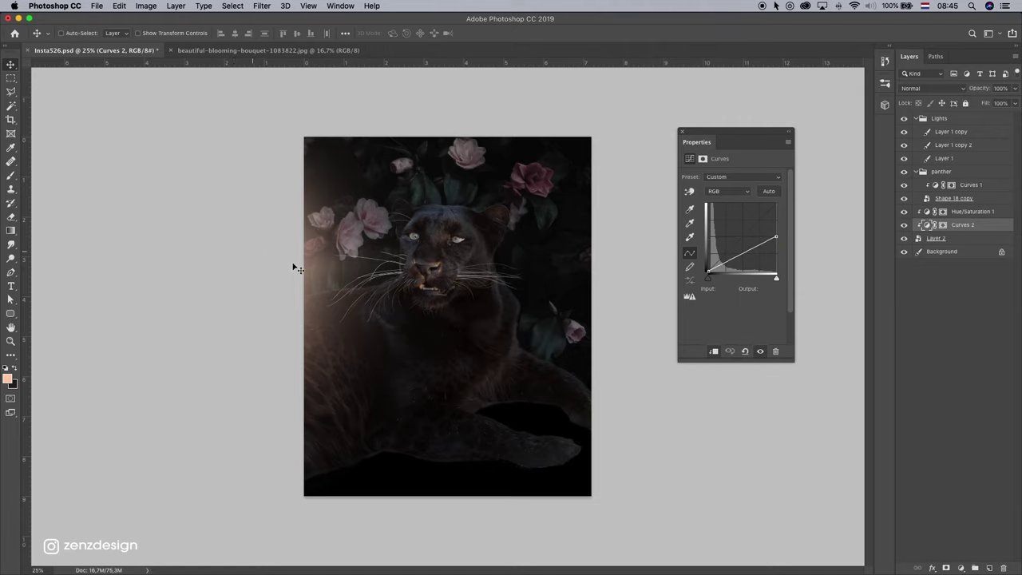
pyautogui.press('b')
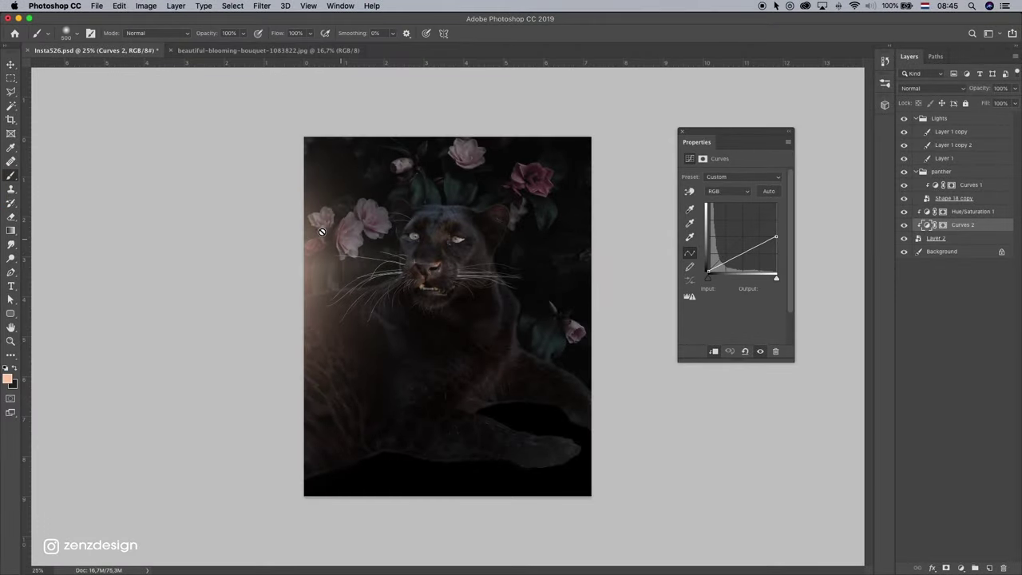
pyautogui.click(944, 226)
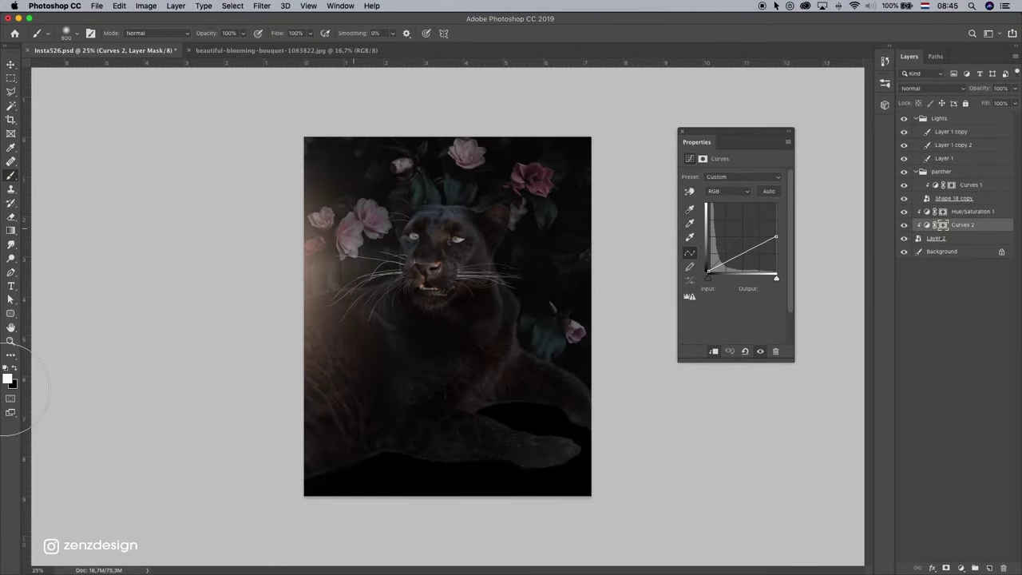
pyautogui.moveTo(296, 230); pyautogui.dragTo(244, 295)
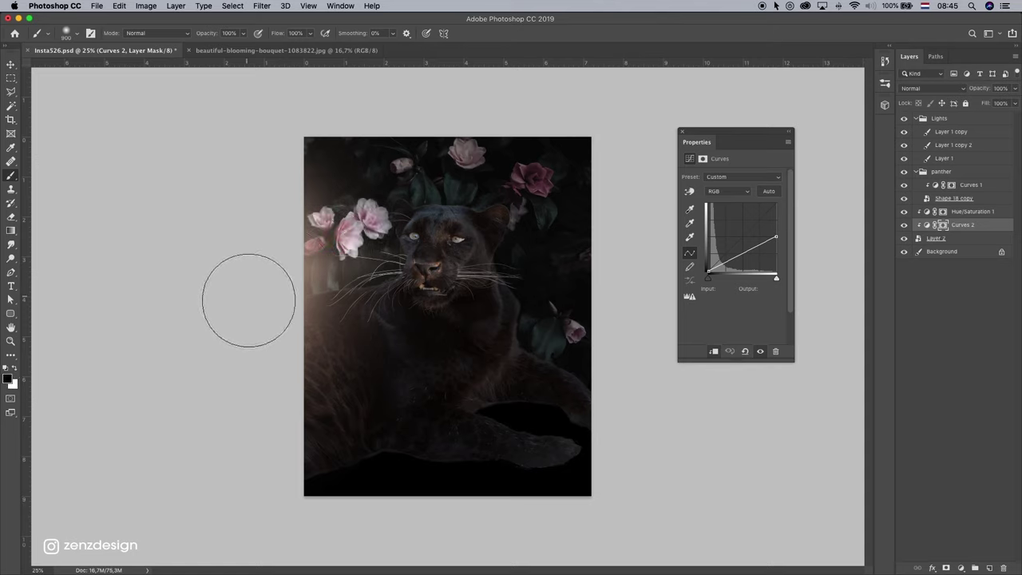
pyautogui.moveTo(276, 258)
pyautogui.mouseDown()
pyautogui.moveTo(400, 140)
pyautogui.moveTo(528, 190)
pyautogui.moveTo(519, 173)
pyautogui.mouseUp()
pyautogui.hotkey('ctrl', 'z')
pyautogui.hotkey('ctrl', 'z')
pyautogui.press('[')
pyautogui.press('[')
pyautogui.press('[')
pyautogui.press('[')
pyautogui.press('[')
pyautogui.hotkey('ctrl', 'z')
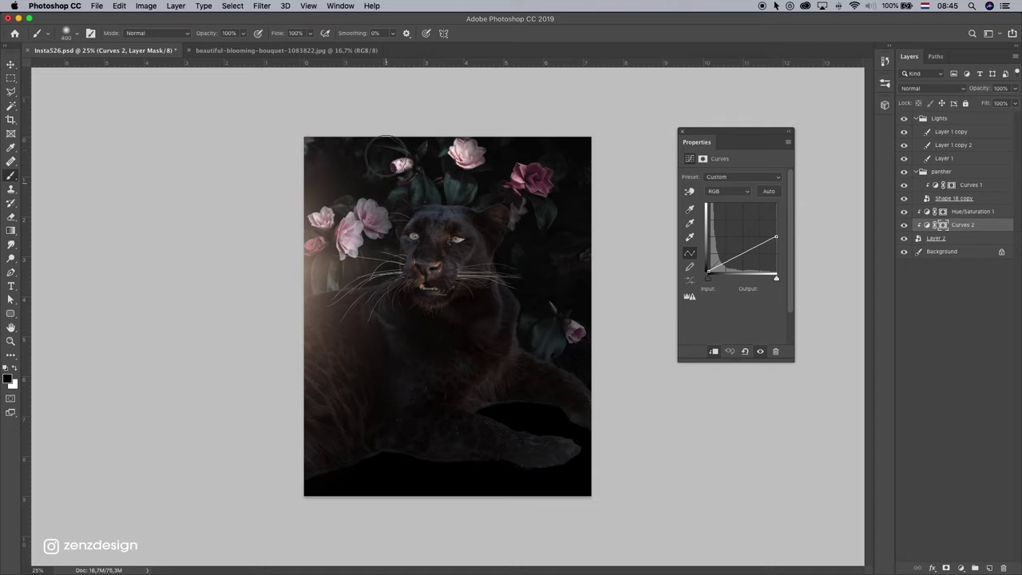
pyautogui.click(380, 128)
pyautogui.click(280, 294)
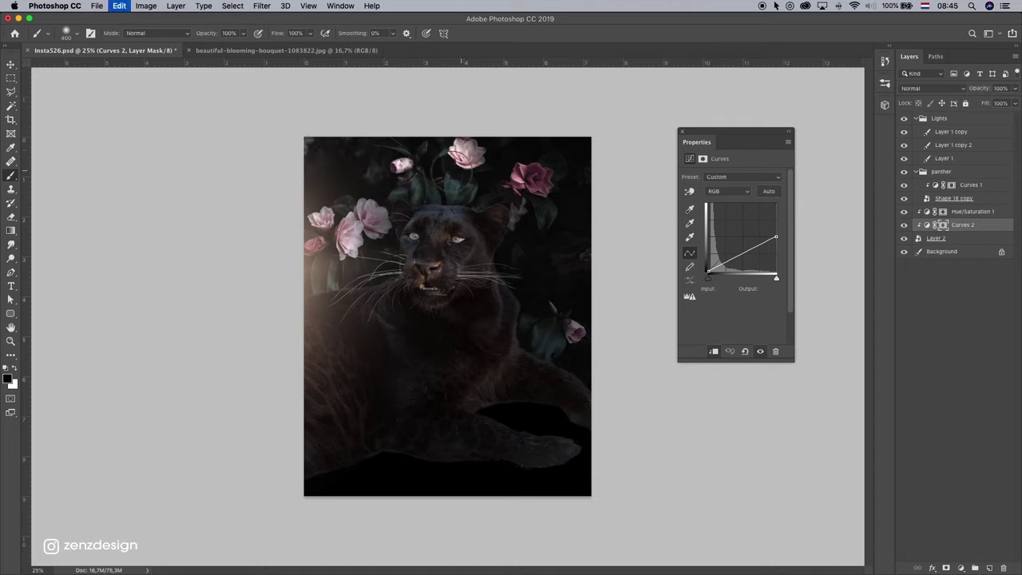
pyautogui.click(333, 132)
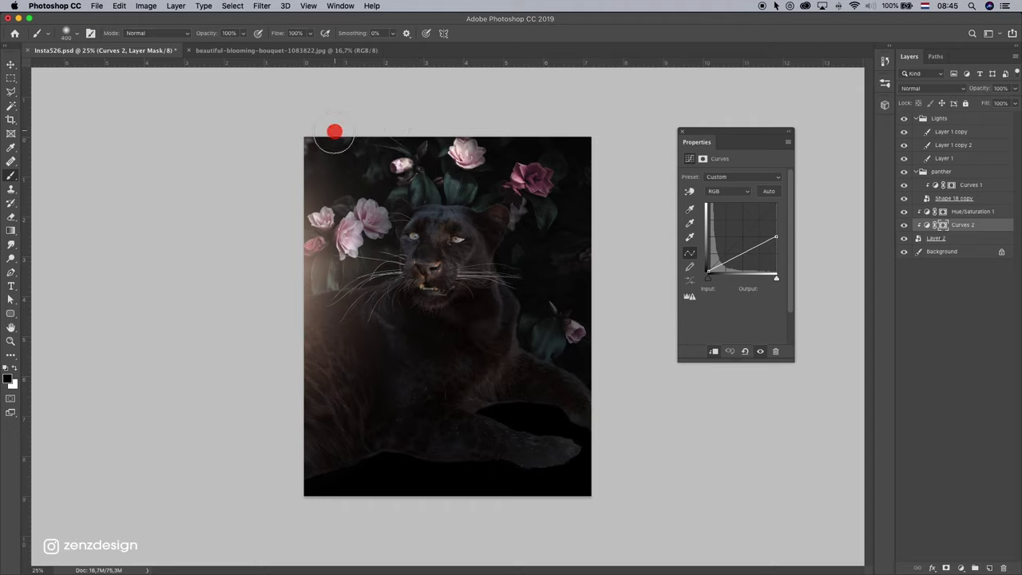
# Nudge the Layer 2 flowers slightly up and left with the Move tool.
pyautogui.click(12, 64)
pyautogui.click(904, 238)
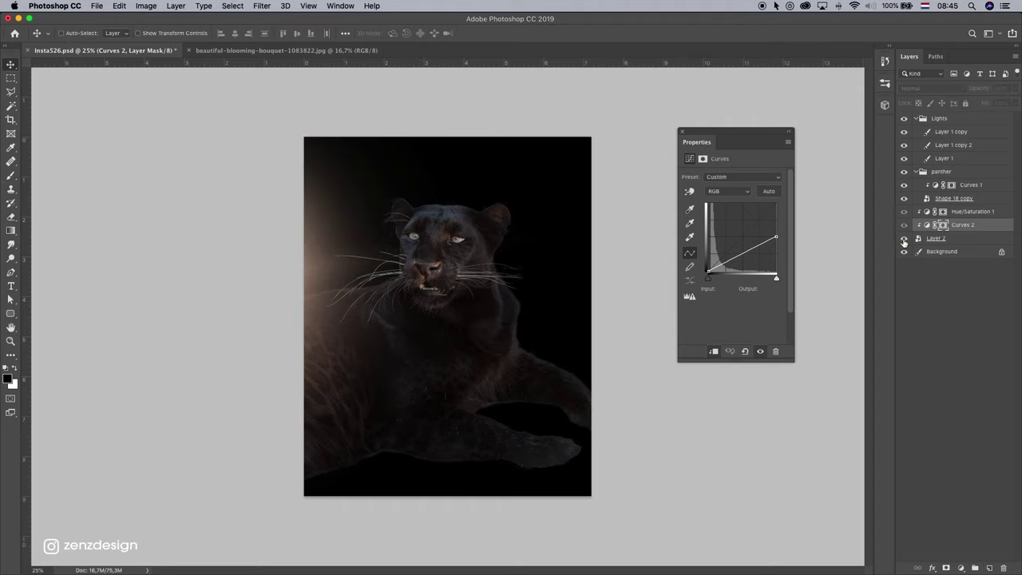
pyautogui.keyDown('super'); pyautogui.click(478, 240); pyautogui.keyUp('super')
pyautogui.moveTo(479, 236); pyautogui.dragTo(476, 225)
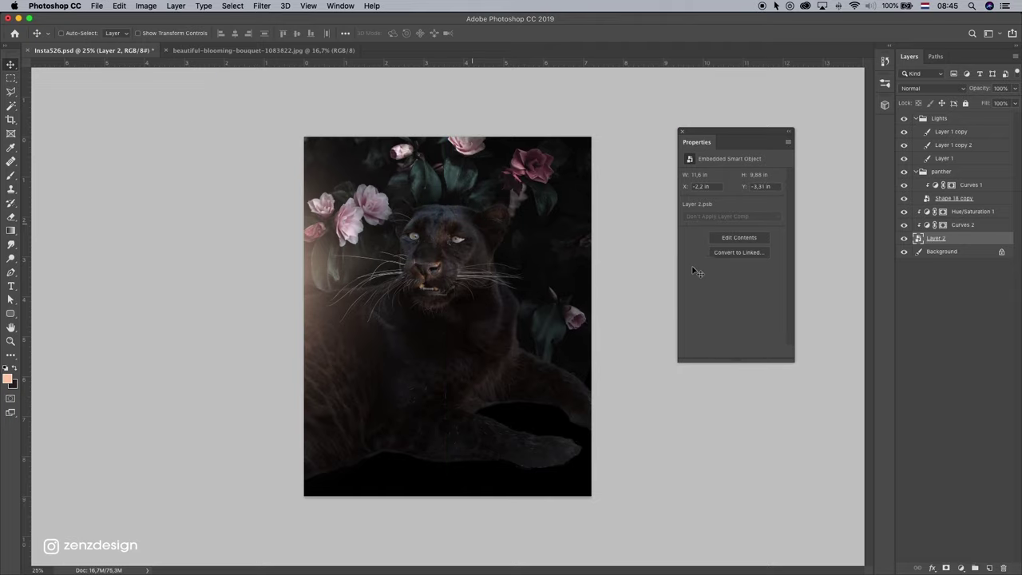
# Close Properties, compare the panther shape on and off, and select the Curves 1 layer.
pyautogui.click(682, 132)
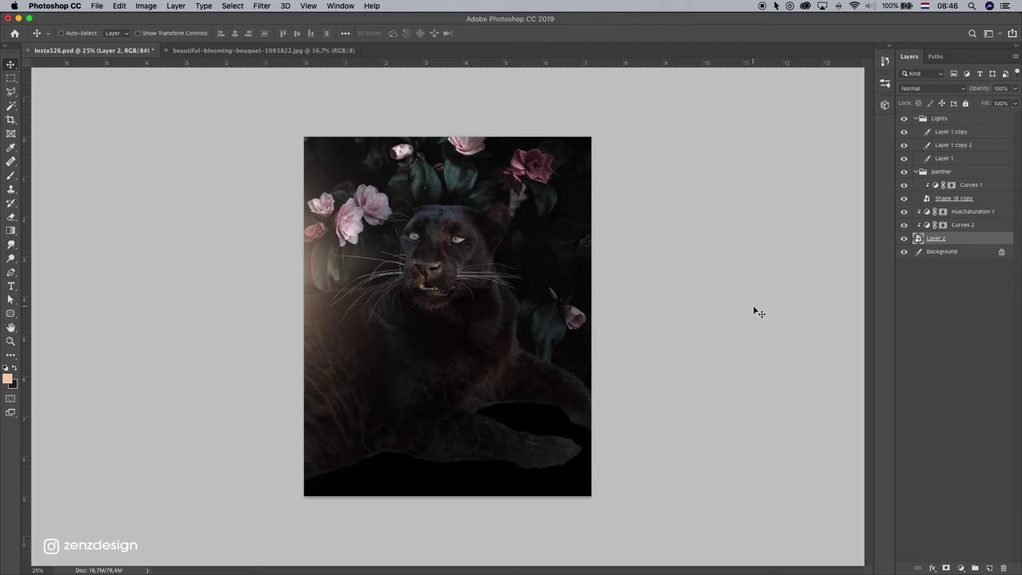
pyautogui.keyDown('super'); pyautogui.click(461, 221); pyautogui.keyUp('super')
pyautogui.click(904, 200)
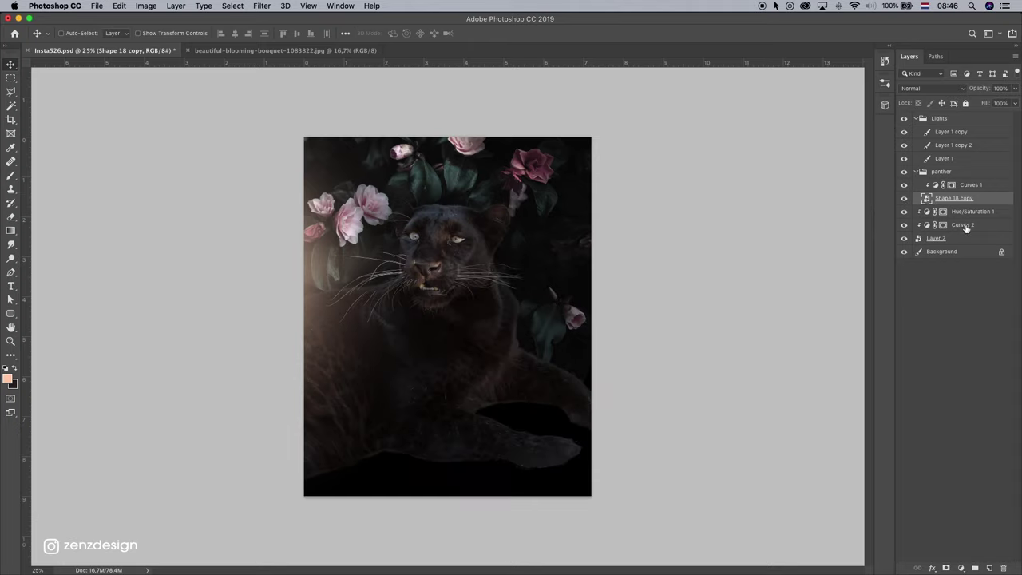
pyautogui.click(904, 199)
pyautogui.click(942, 212)
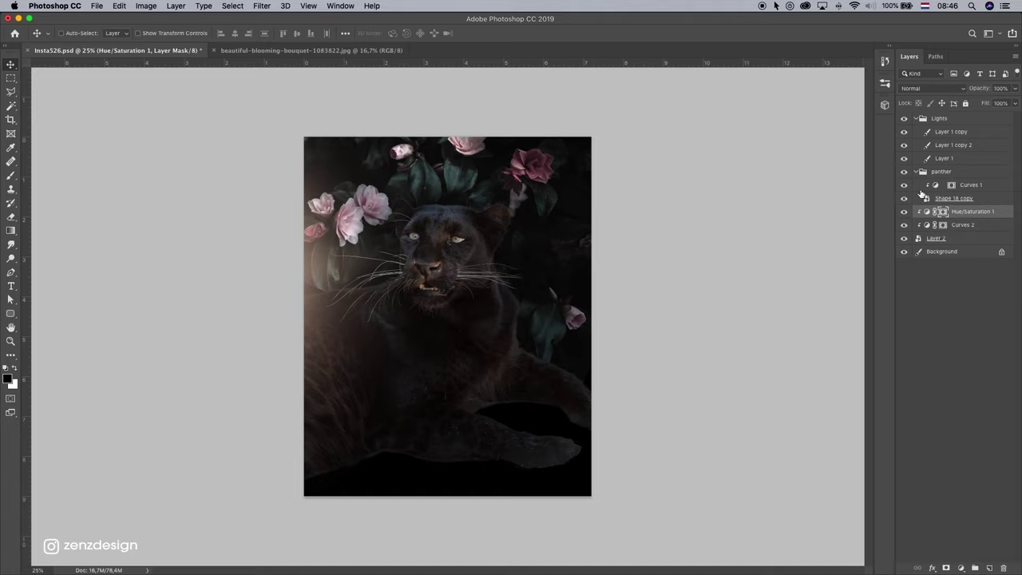
pyautogui.click(938, 170)
pyautogui.click(903, 184)
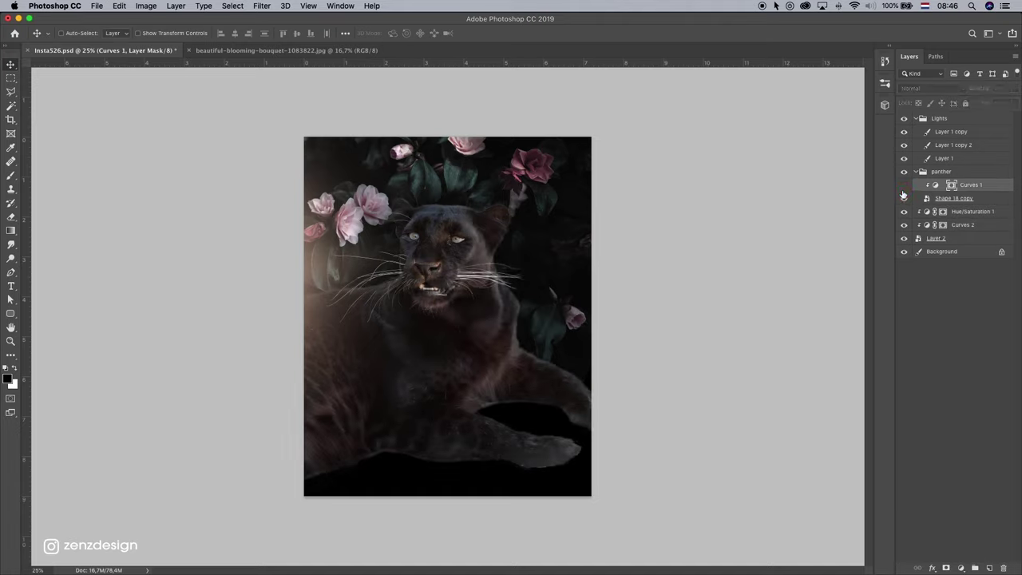
# Add a Curves 3 adjustment clipped to the panther, lifting highlights and lowering midtones.
pyautogui.click(961, 568)
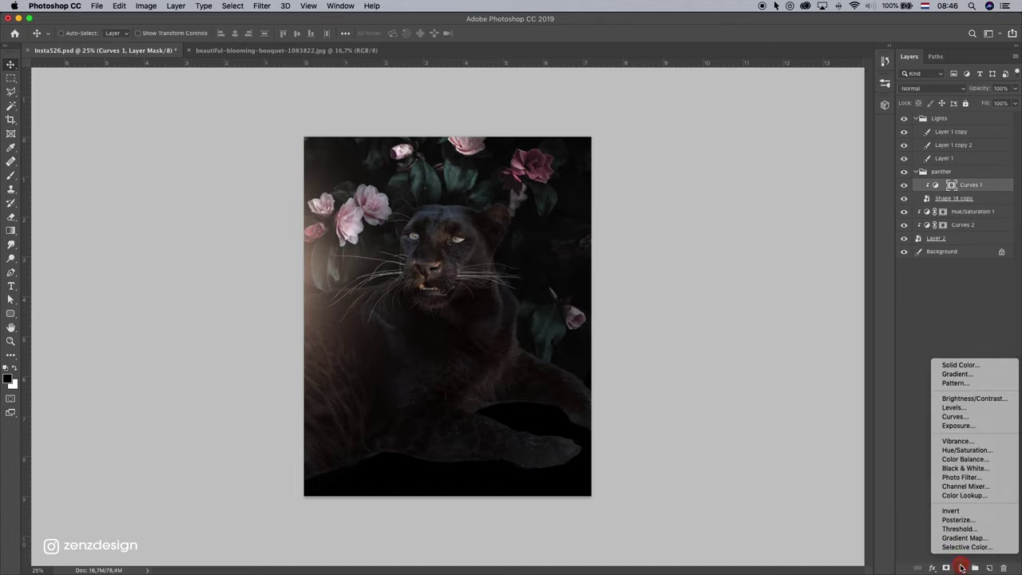
pyautogui.click(970, 416)
pyautogui.click(712, 352)
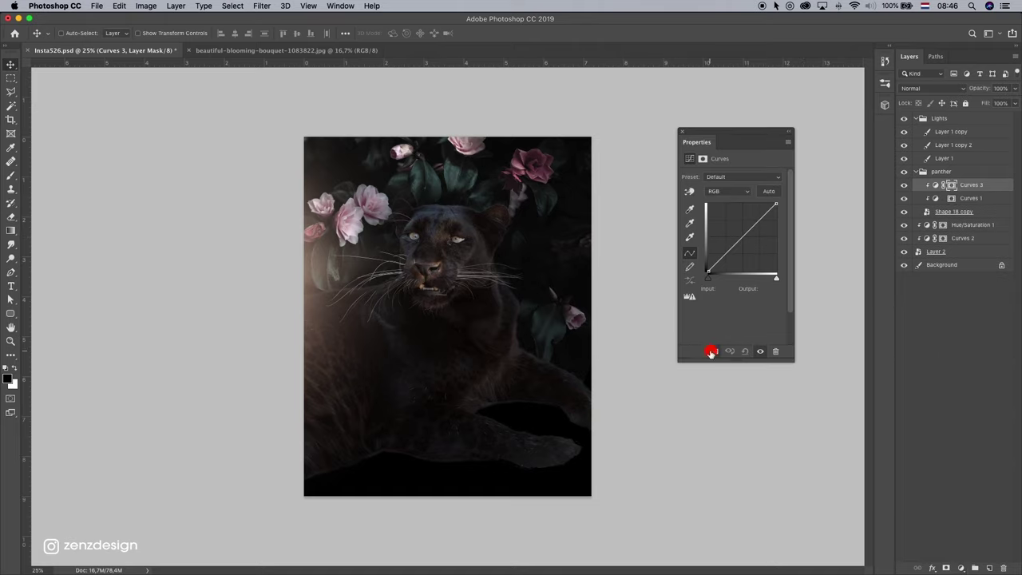
pyautogui.moveTo(776, 205)
pyautogui.mouseDown()
pyautogui.moveTo(747, 194)
pyautogui.moveTo(763, 194)
pyautogui.mouseUp()
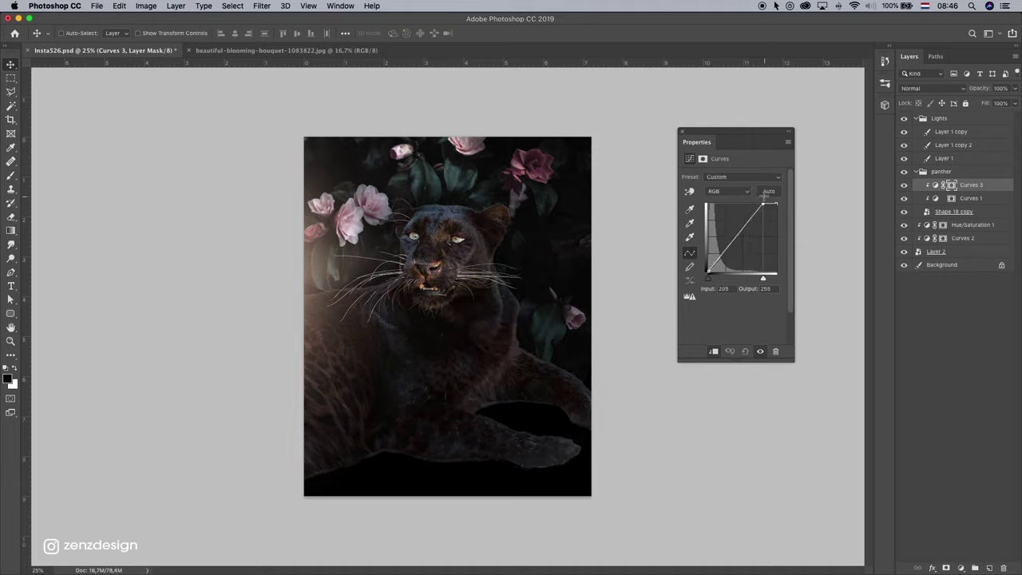
pyautogui.moveTo(733, 240); pyautogui.dragTo(734, 251)
# Fine-tune the Curves 3 highlight and midtone points to deepen the panther's shadows, then compare.
pyautogui.moveTo(760, 204); pyautogui.dragTo(756, 197)
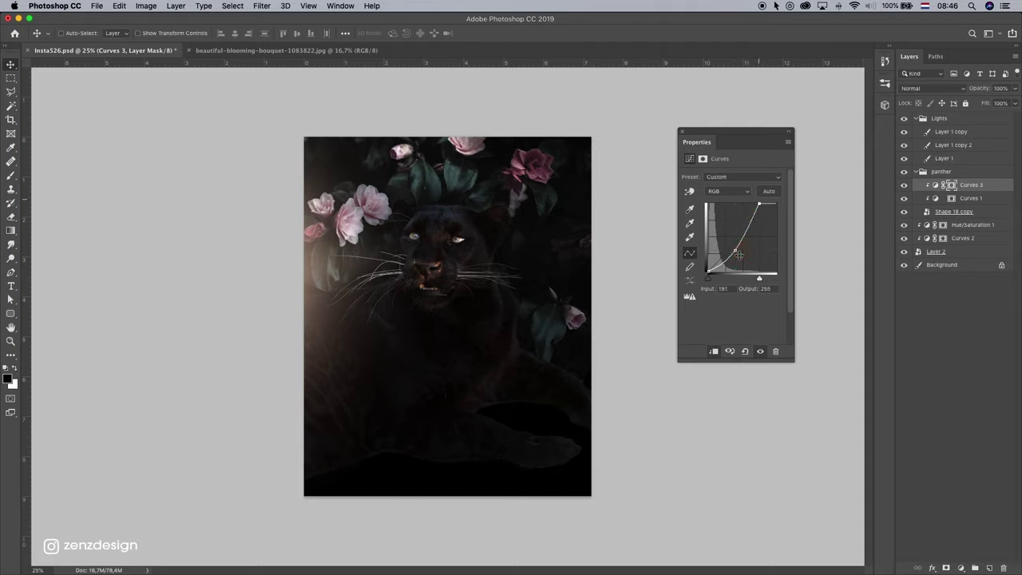
pyautogui.moveTo(733, 250); pyautogui.dragTo(735, 251)
pyautogui.moveTo(759, 205)
pyautogui.mouseDown()
pyautogui.moveTo(749, 201)
pyautogui.moveTo(762, 202)
pyautogui.mouseUp()
pyautogui.moveTo(734, 249); pyautogui.dragTo(730, 253)
pyautogui.moveTo(764, 201); pyautogui.dragTo(764, 199)
pyautogui.moveTo(729, 255); pyautogui.dragTo(727, 254)
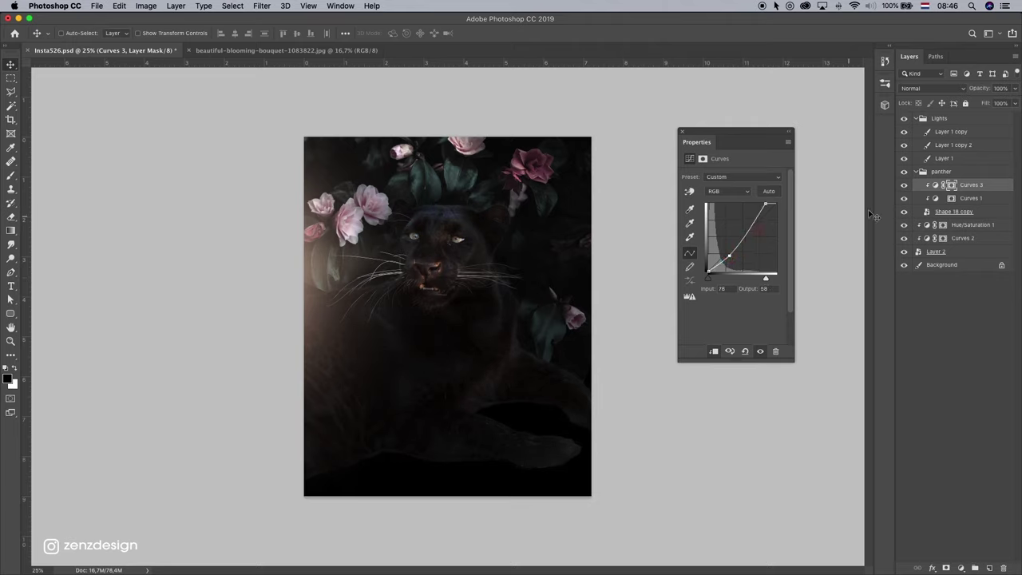
pyautogui.click(903, 185)
pyautogui.click(903, 184)
# Add a Curves 4 adjustment clipped to the panther that strongly brightens the highlights.
pyautogui.click(959, 567)
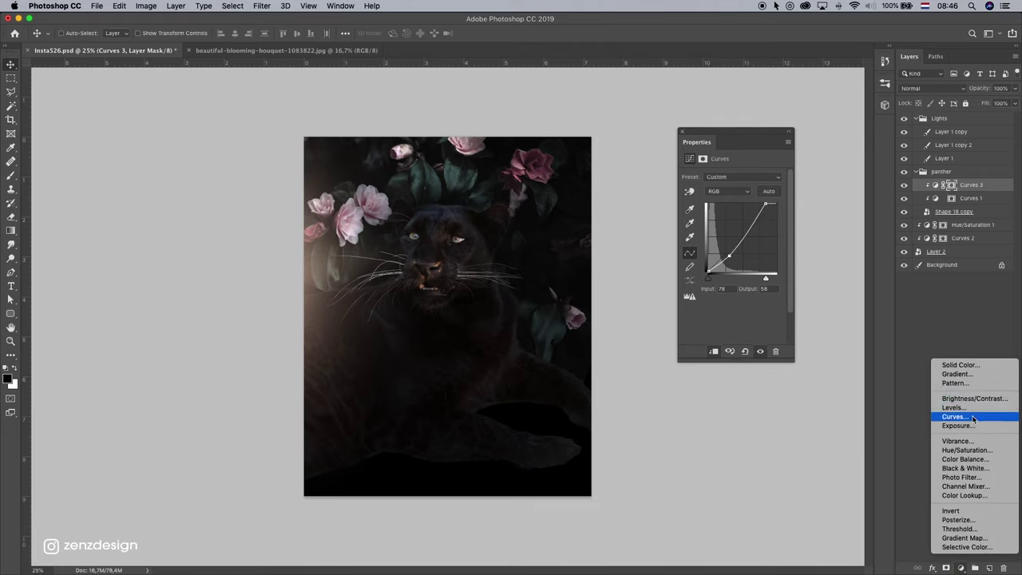
pyautogui.click(977, 418)
pyautogui.moveTo(776, 206); pyautogui.dragTo(755, 205)
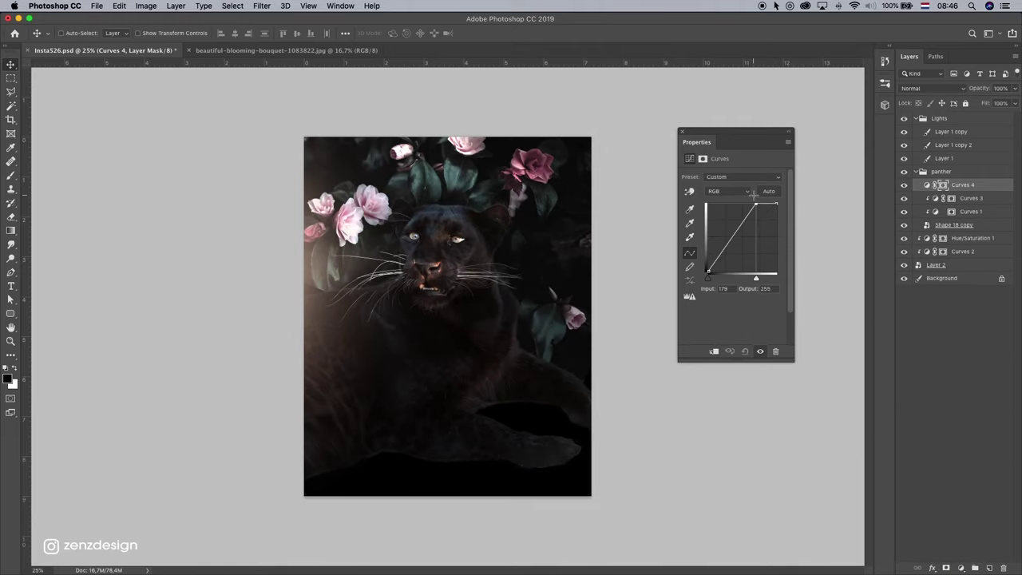
pyautogui.click(714, 351)
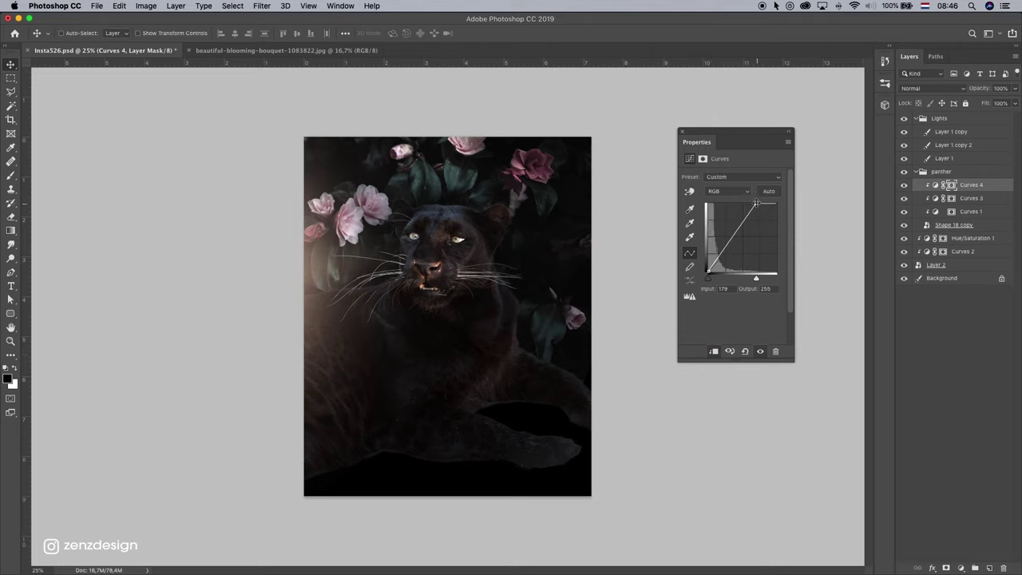
pyautogui.moveTo(755, 203); pyautogui.dragTo(747, 205)
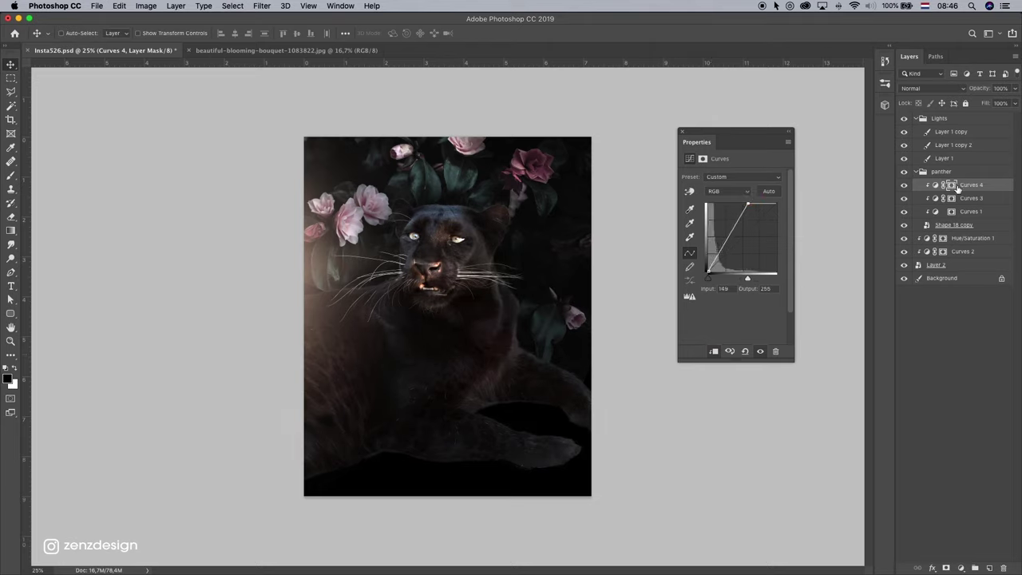
# Invert the Curves 4 mask and paint white over the panther's mouth, eye and pink flowers.
pyautogui.click(950, 186)
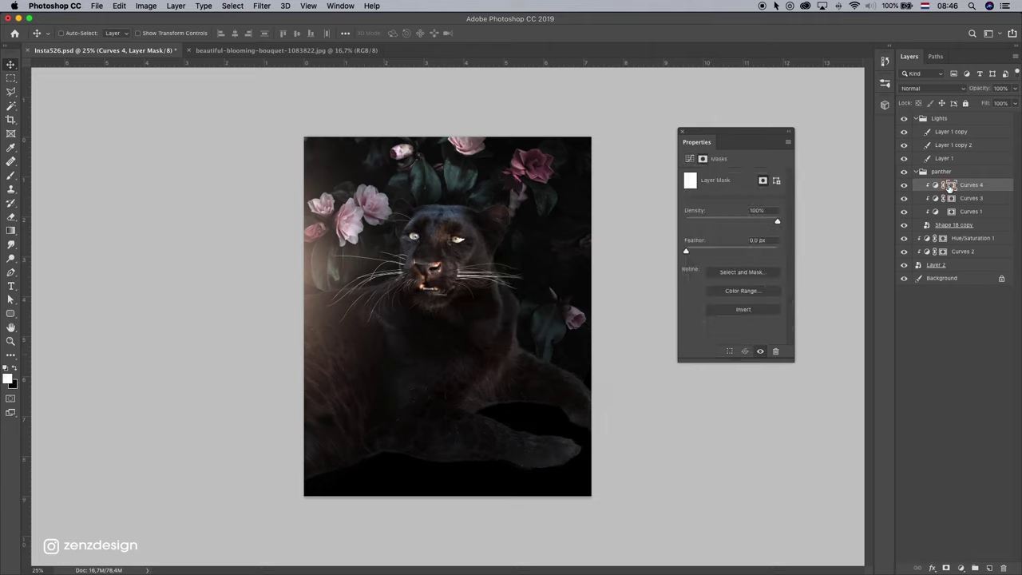
pyautogui.hotkey('ctrl', 'i')
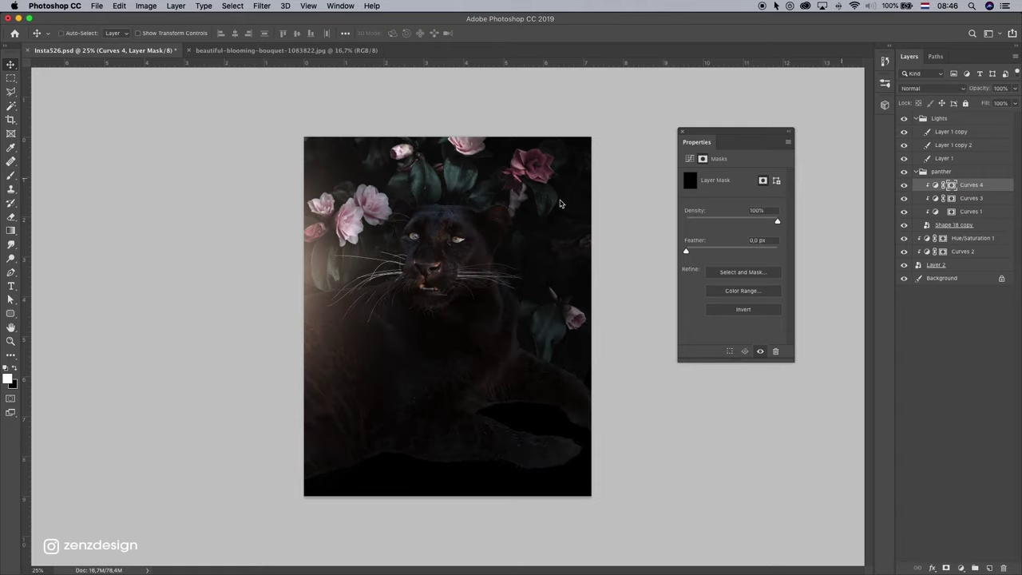
pyautogui.click(10, 175)
pyautogui.moveTo(432, 264)
pyautogui.mouseDown()
pyautogui.moveTo(403, 289)
pyautogui.moveTo(274, 312)
pyautogui.mouseUp()
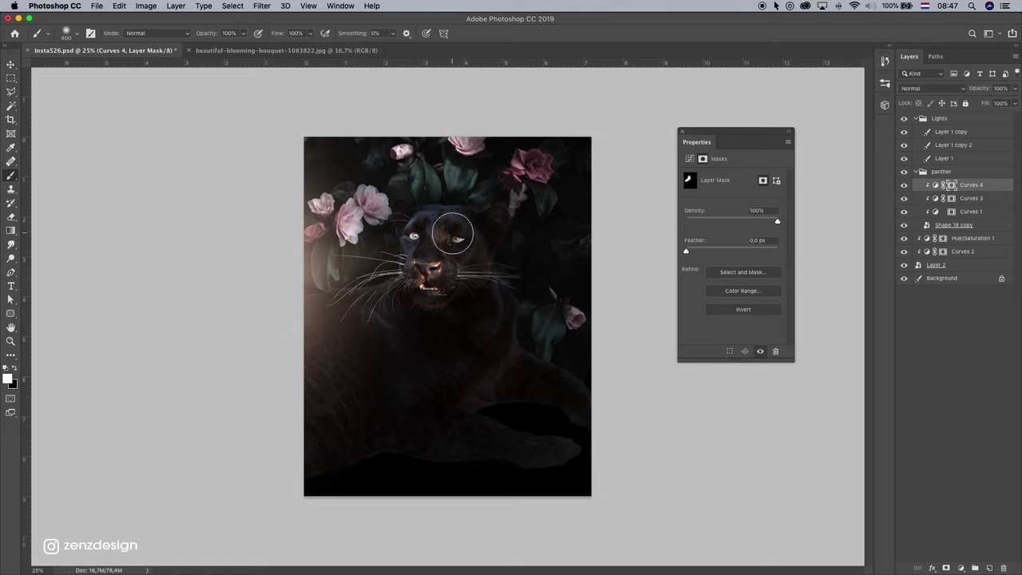
pyautogui.click(521, 210)
pyautogui.moveTo(521, 210); pyautogui.dragTo(346, 322)
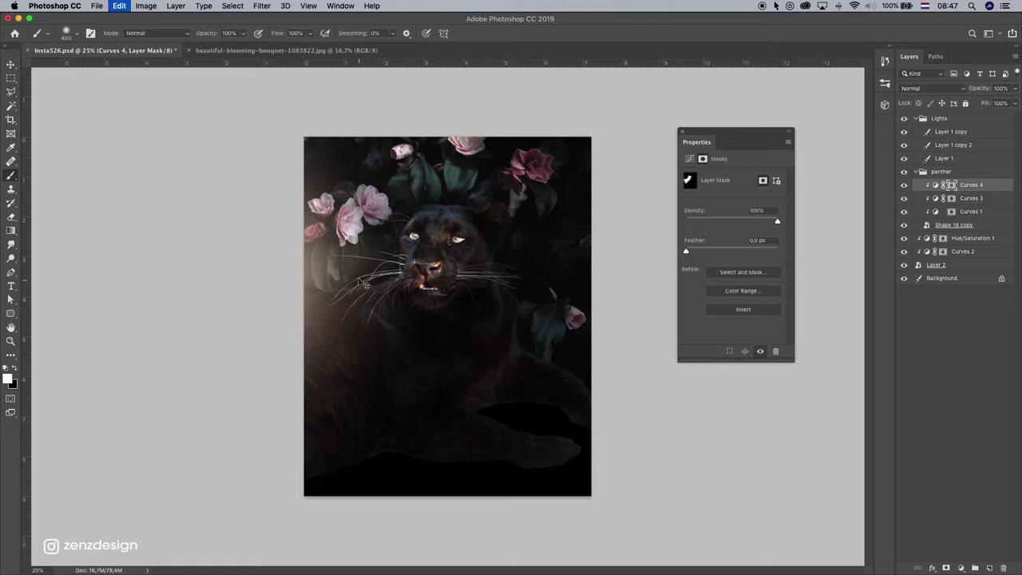
pyautogui.click(449, 232)
pyautogui.click(357, 231)
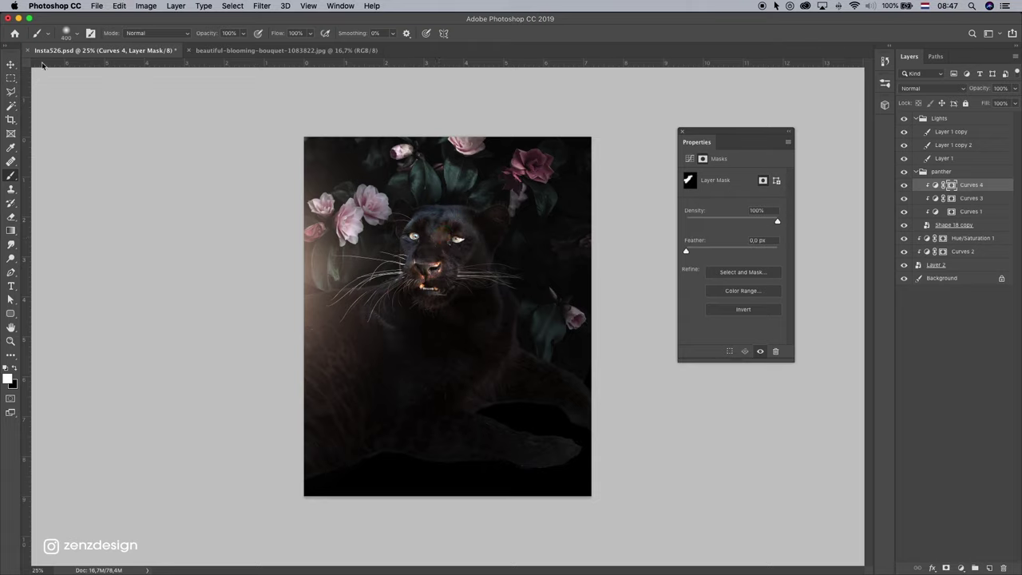
# Undo an accidental Move-tool drag and reselect the Curves 4 adjustment.
pyautogui.click(11, 64)
pyautogui.keyDown('super'); pyautogui.click(474, 162); pyautogui.keyUp('super')
pyautogui.moveTo(474, 161); pyautogui.dragTo(467, 120)
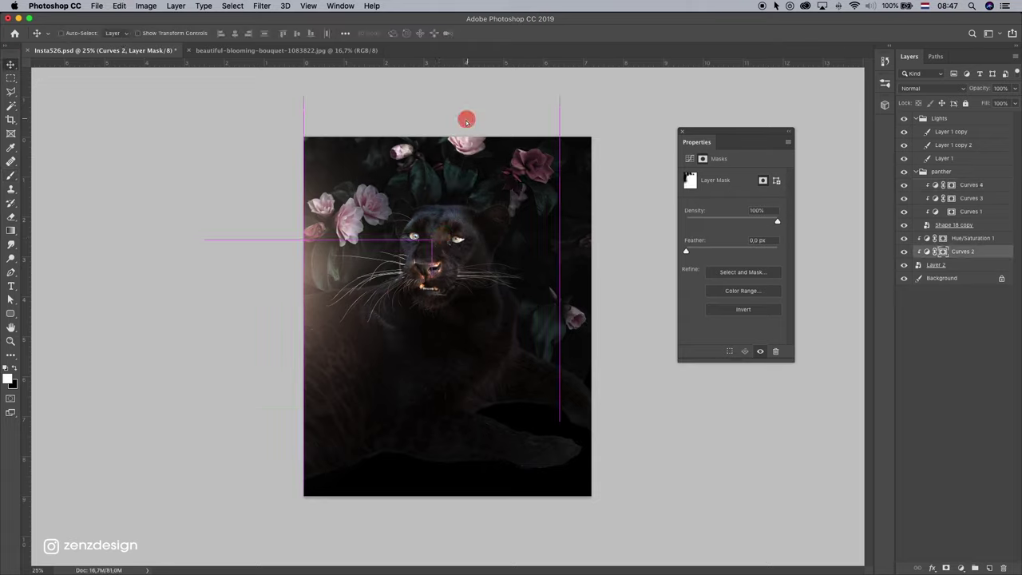
pyautogui.press('super+z')
pyautogui.keyDown('super'); pyautogui.click(463, 241); pyautogui.keyUp('super')
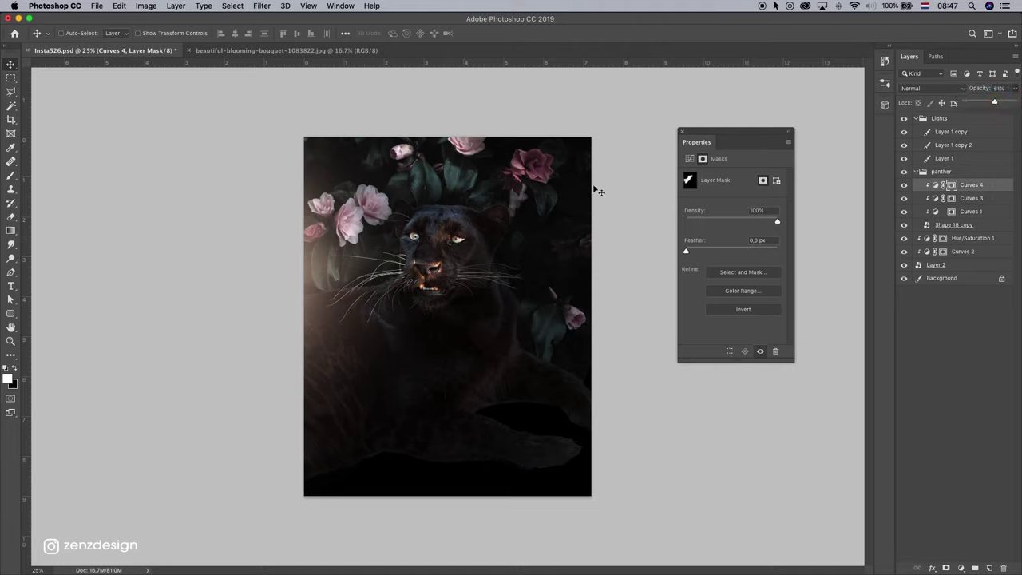
# Shrink and reposition the Layer 2 flower background with Free Transform so it frames the panther.
pyautogui.click(936, 265)
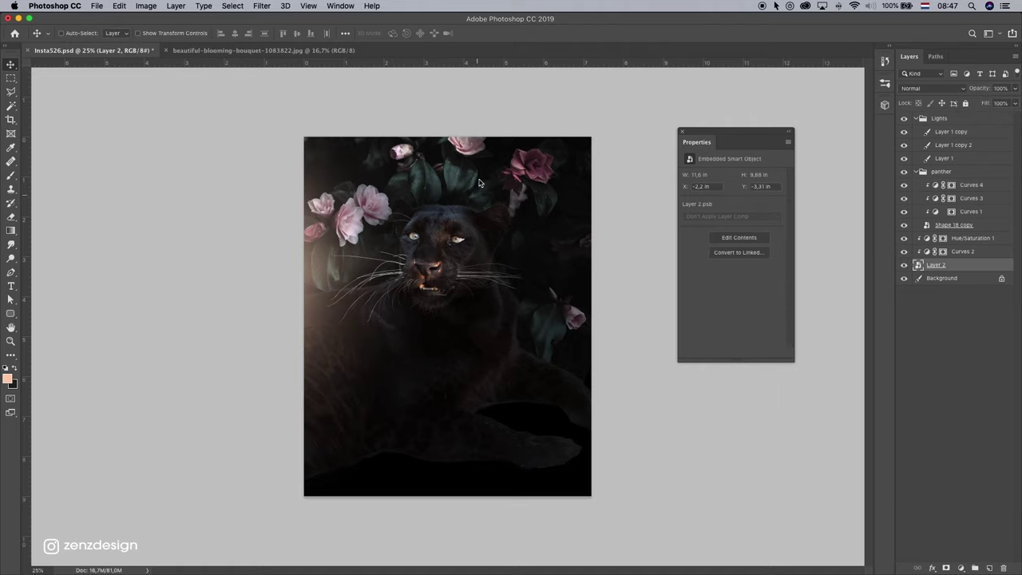
pyautogui.moveTo(482, 182); pyautogui.dragTo(471, 207)
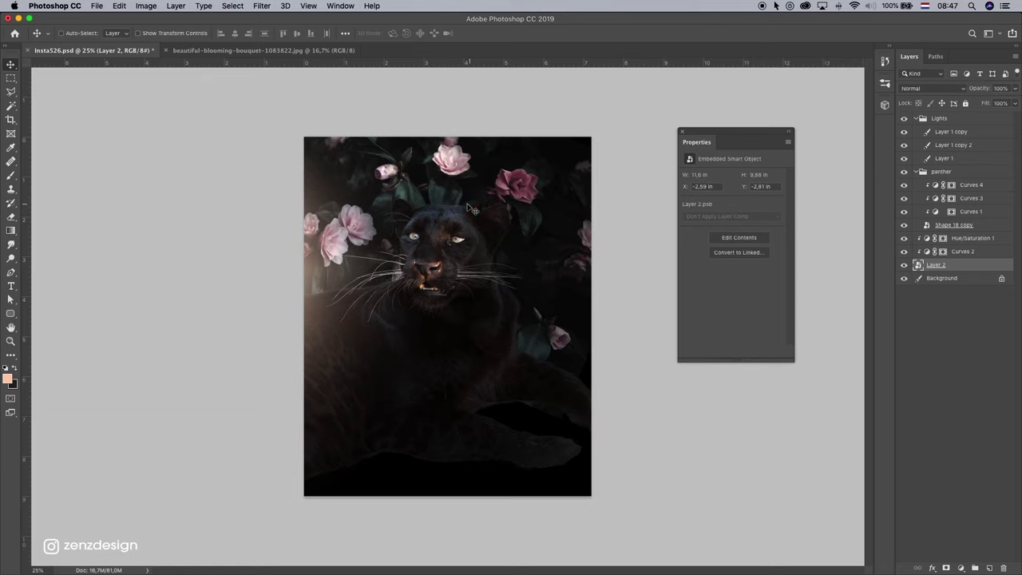
pyautogui.hotkey('ctrl', 't')
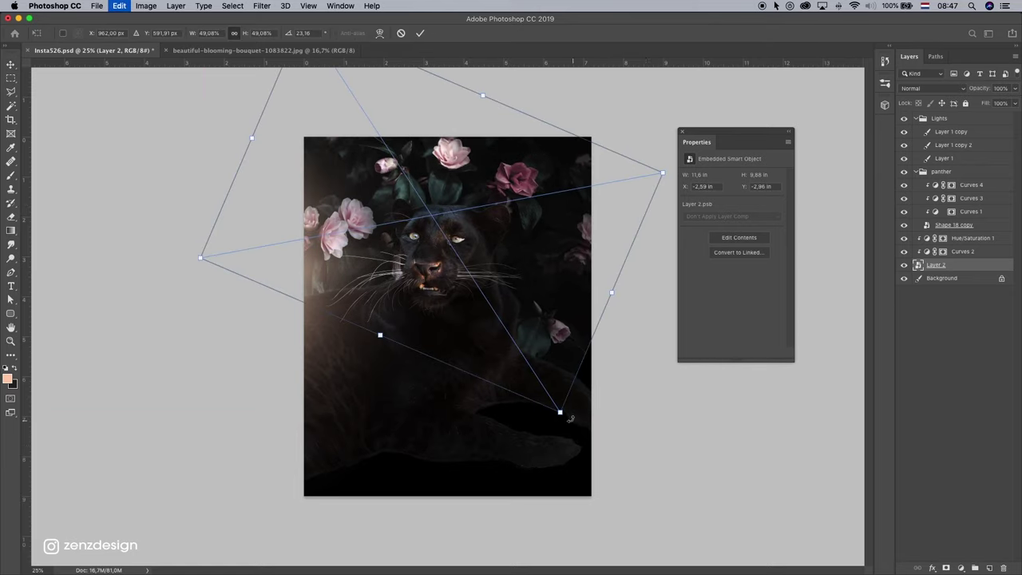
pyautogui.moveTo(562, 414); pyautogui.dragTo(495, 325)
pyautogui.moveTo(490, 266); pyautogui.dragTo(503, 311)
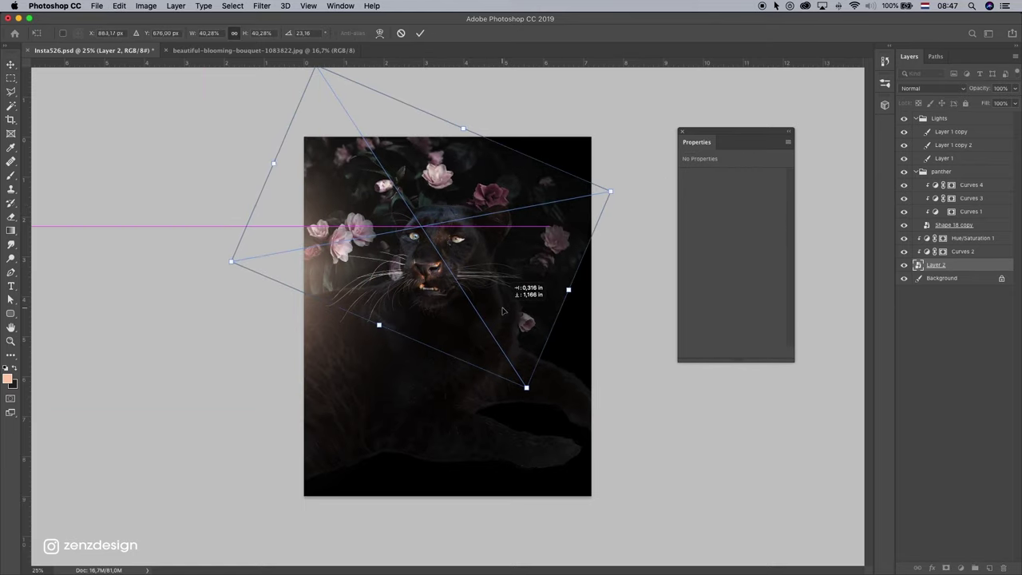
pyautogui.press('Return')
pyautogui.moveTo(531, 271); pyautogui.dragTo(541, 265)
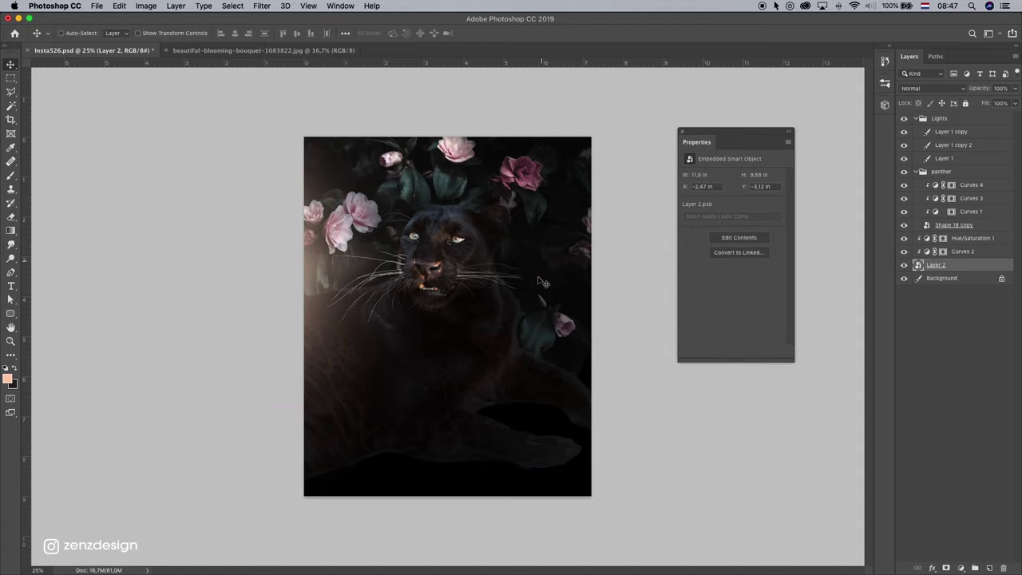
# Bring up the pasteboard colour options for a dark gray surround.
pyautogui.rightClick(622, 166)
pyautogui.click(630, 176)
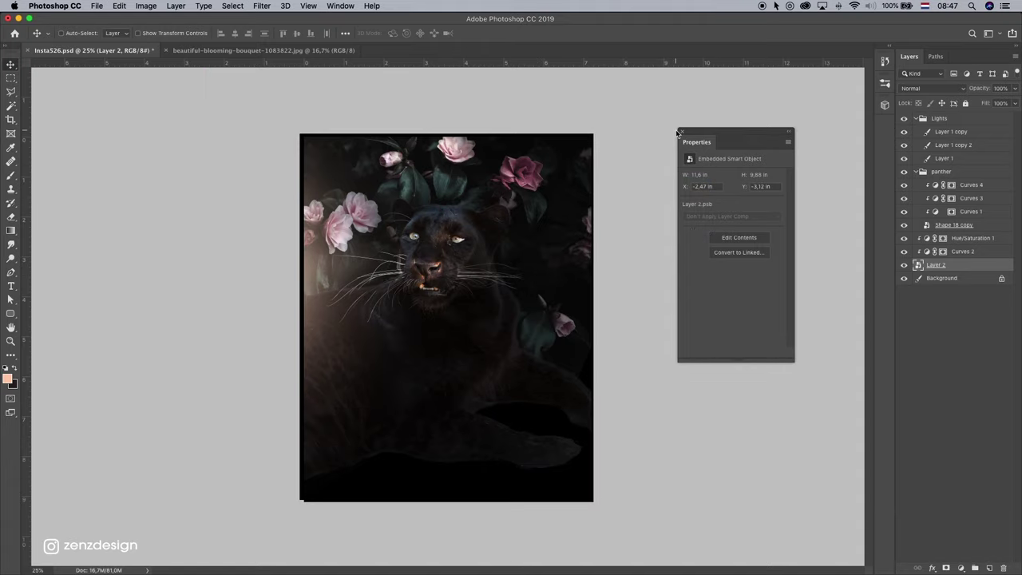
pyautogui.rightClick(647, 137)
# Make the pasteboard dark gray and move a light streak up and to the right.
pyautogui.click(670, 160)
pyautogui.click(680, 132)
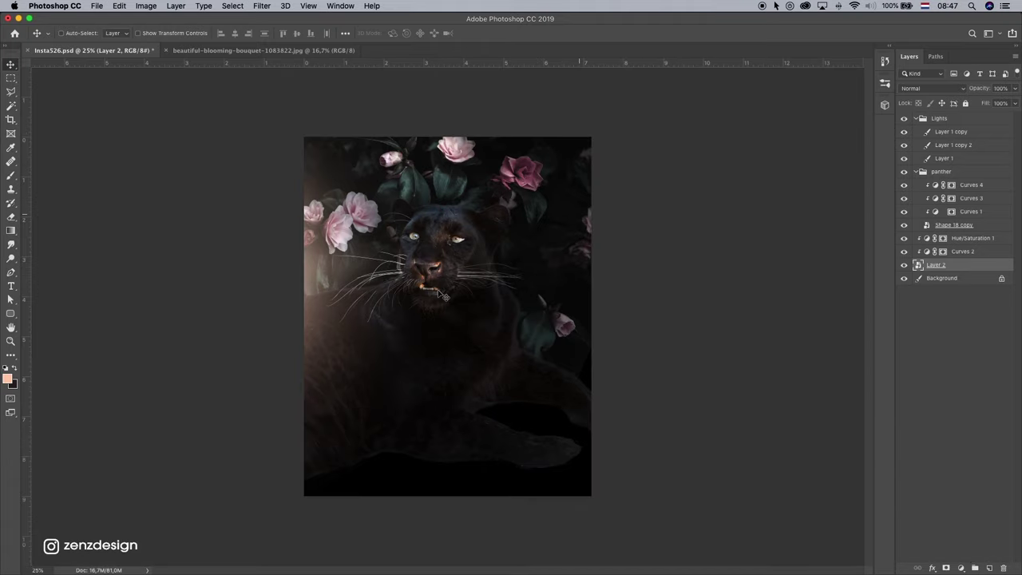
pyautogui.moveTo(315, 271); pyautogui.dragTo(513, 201)
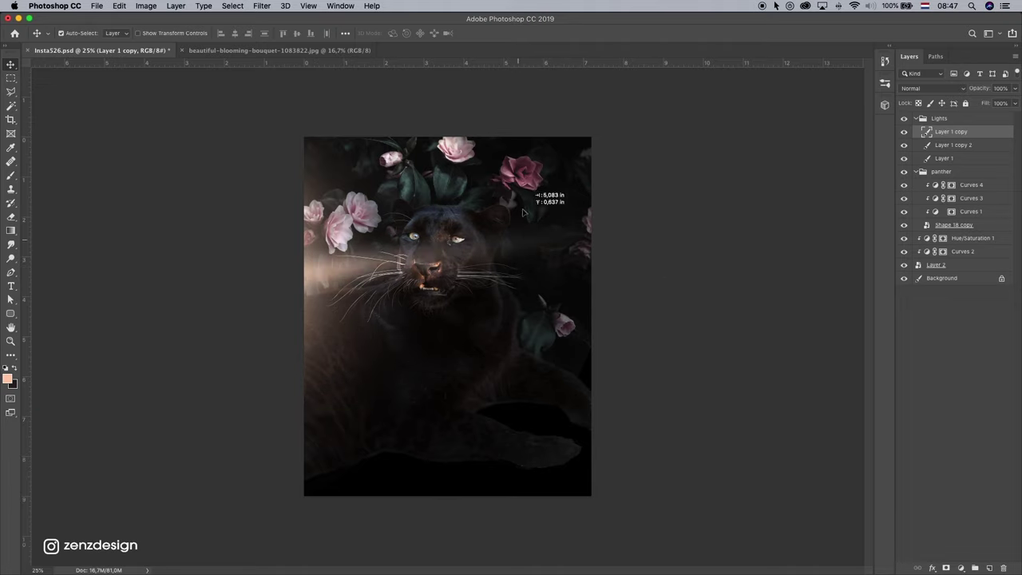
pyautogui.click(904, 146)
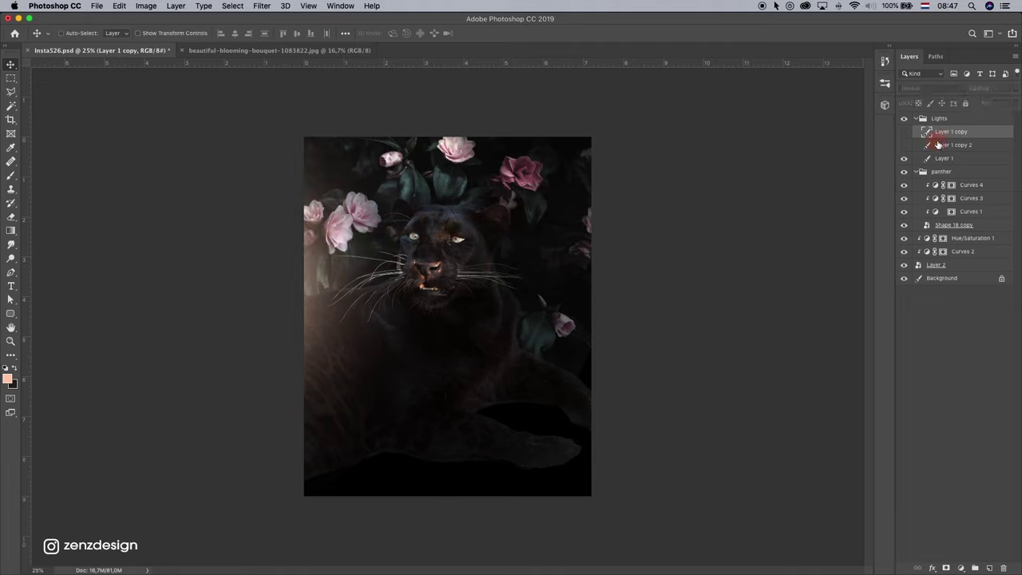
pyautogui.click(903, 158)
pyautogui.hotkey('alt', '[')
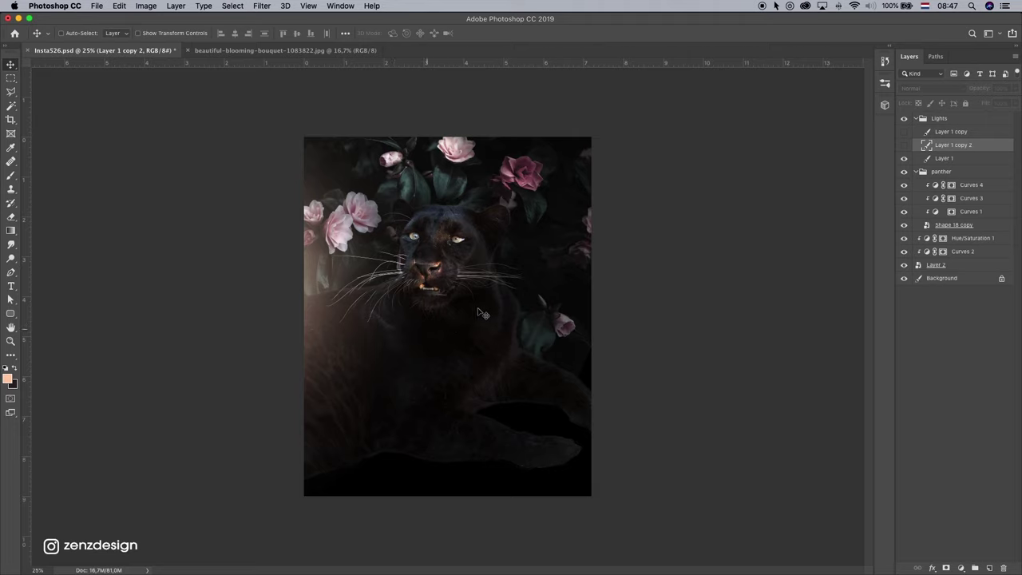
# Move, widen and rotate the Layer 1 light streak about 16°.
pyautogui.click(952, 161)
pyautogui.moveTo(435, 201)
pyautogui.mouseDown()
pyautogui.moveTo(371, 162)
pyautogui.moveTo(489, 181)
pyautogui.mouseUp()
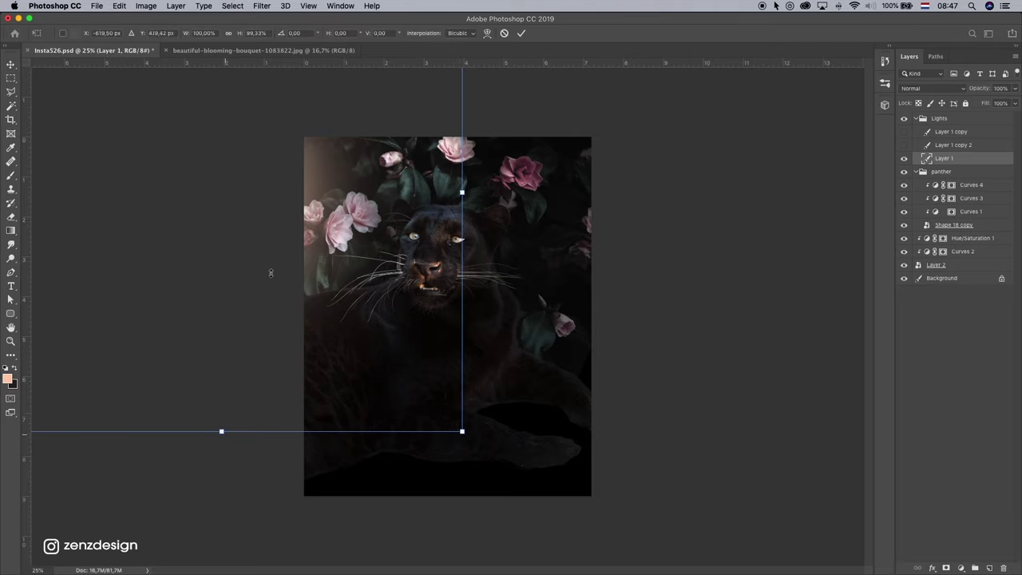
pyautogui.moveTo(406, 295)
pyautogui.mouseDown()
pyautogui.moveTo(392, 242)
pyautogui.moveTo(376, 233)
pyautogui.mouseUp()
pyautogui.moveTo(511, 309); pyautogui.dragTo(471, 351)
pyautogui.moveTo(374, 265); pyautogui.dragTo(350, 241)
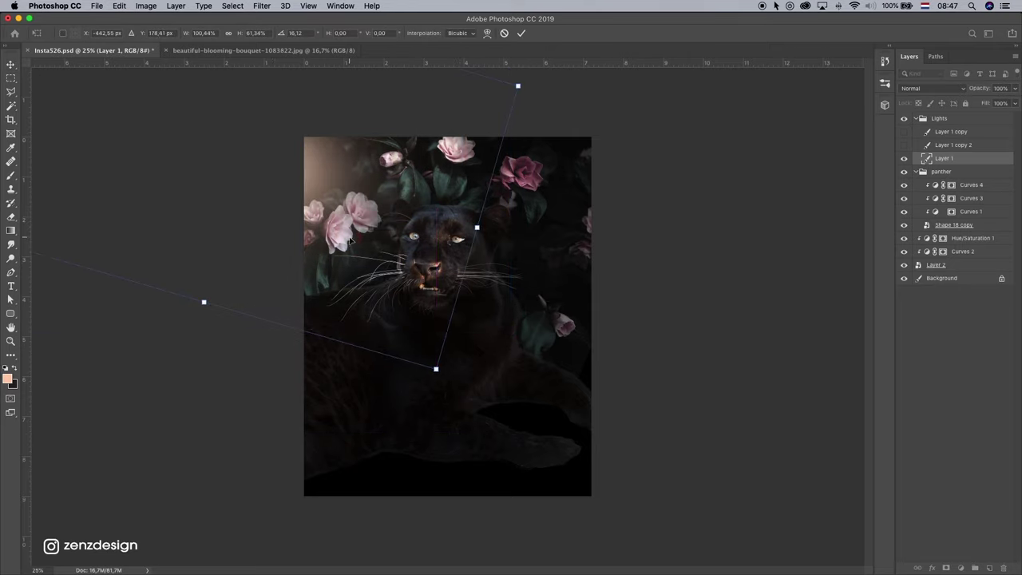
pyautogui.press('Return')
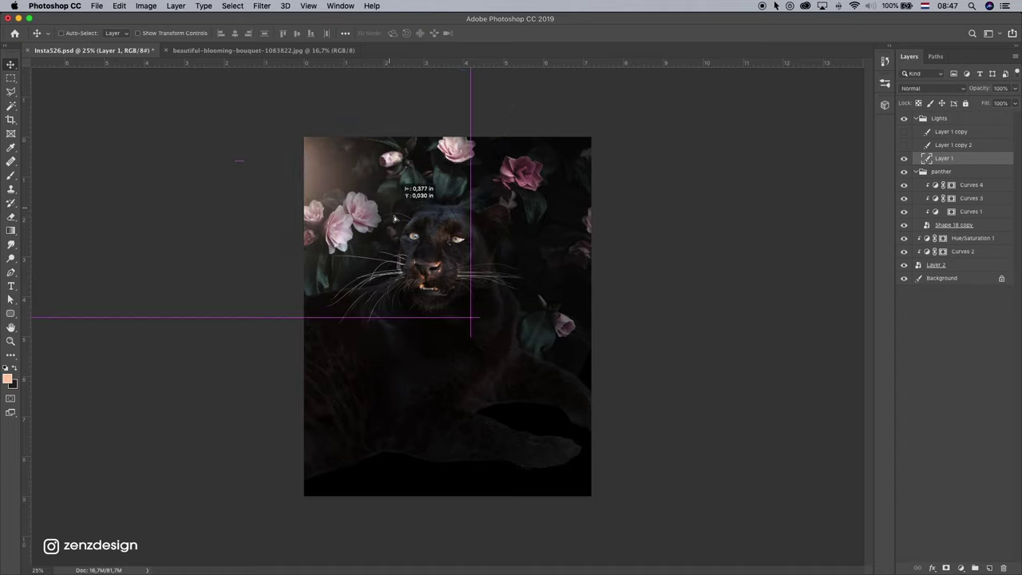
# Move the Layer 1 copy 2 glow to the top-left and toggle the glow layers to compare.
pyautogui.click(950, 145)
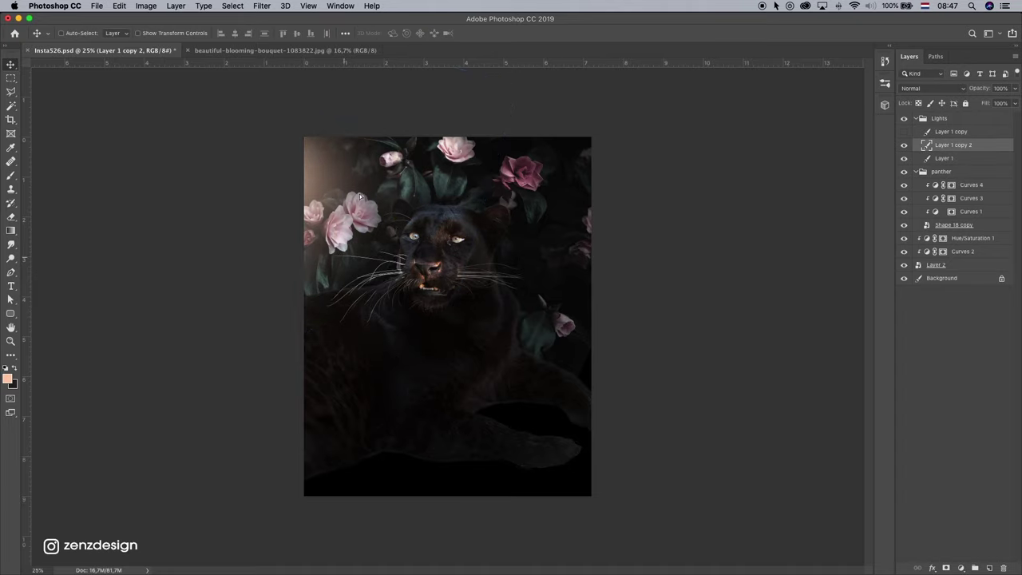
pyautogui.moveTo(339, 76)
pyautogui.mouseDown()
pyautogui.moveTo(431, 179)
pyautogui.moveTo(393, 174)
pyautogui.mouseUp()
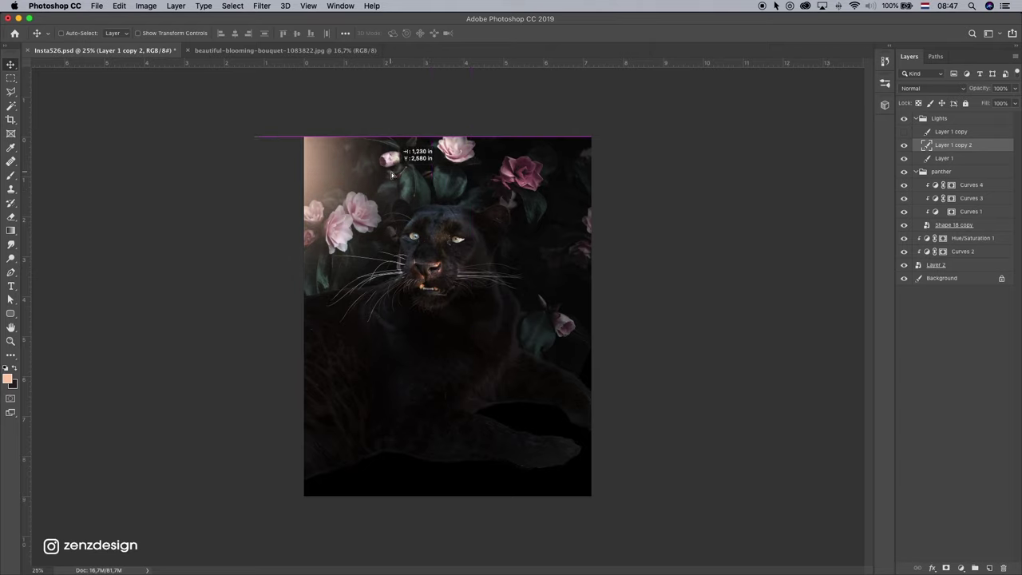
pyautogui.moveTo(312, 261); pyautogui.dragTo(297, 262)
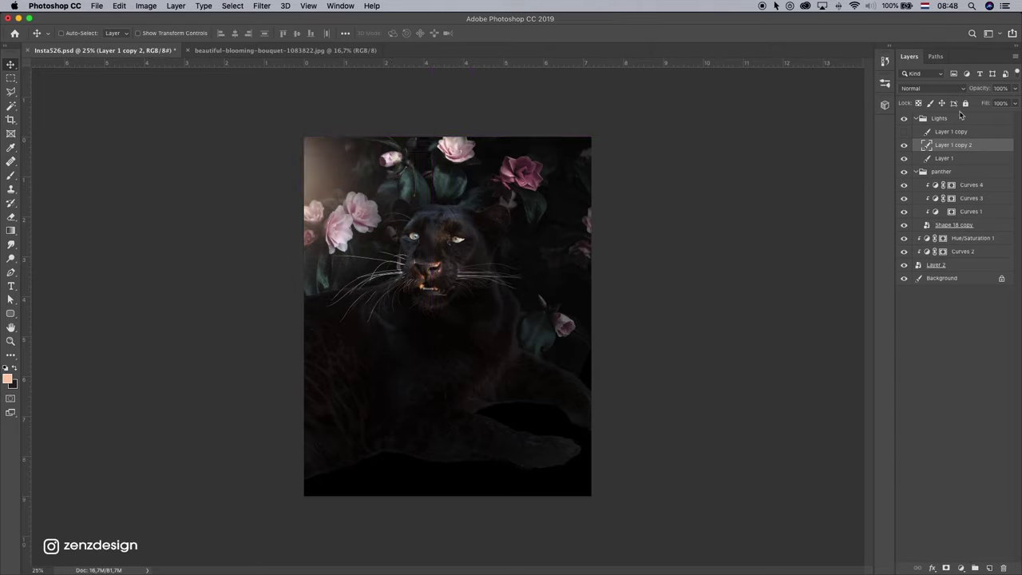
pyautogui.click(905, 158)
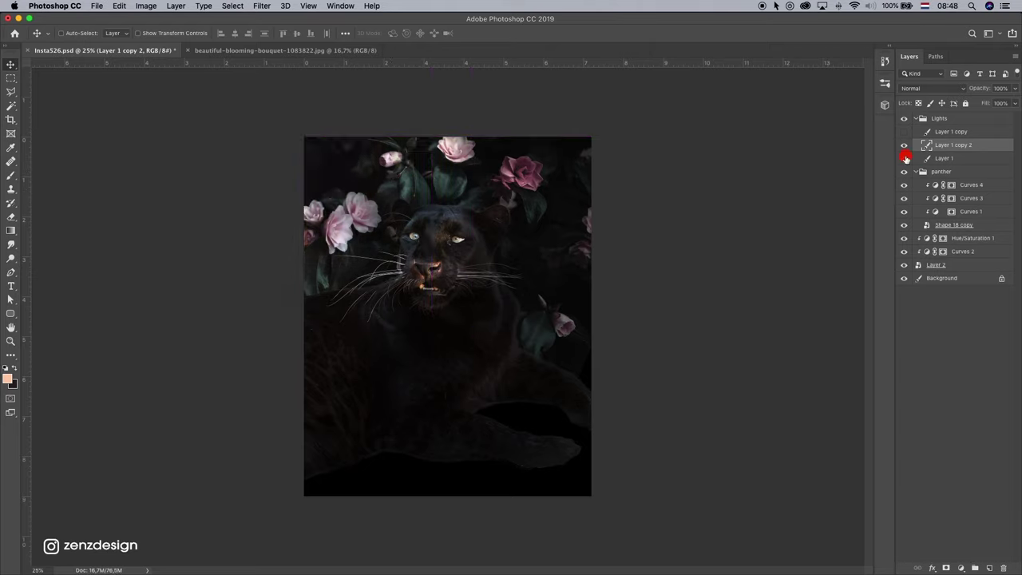
pyautogui.click(906, 146)
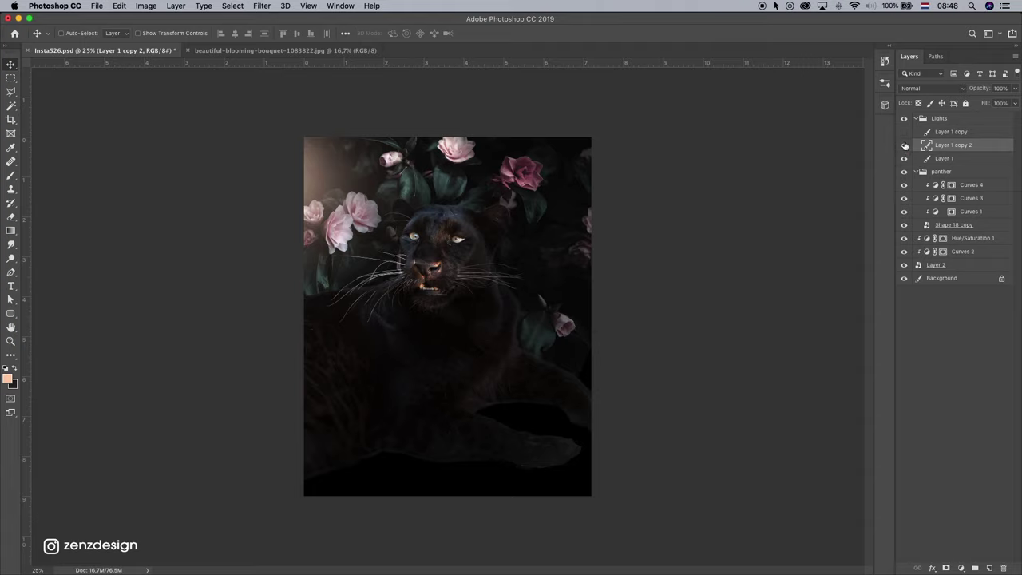
pyautogui.click(904, 132)
# Rotate the Layer 1 copy glow band about 16° and reposition it, with Layer 1 hidden.
pyautogui.click(950, 132)
pyautogui.click(904, 158)
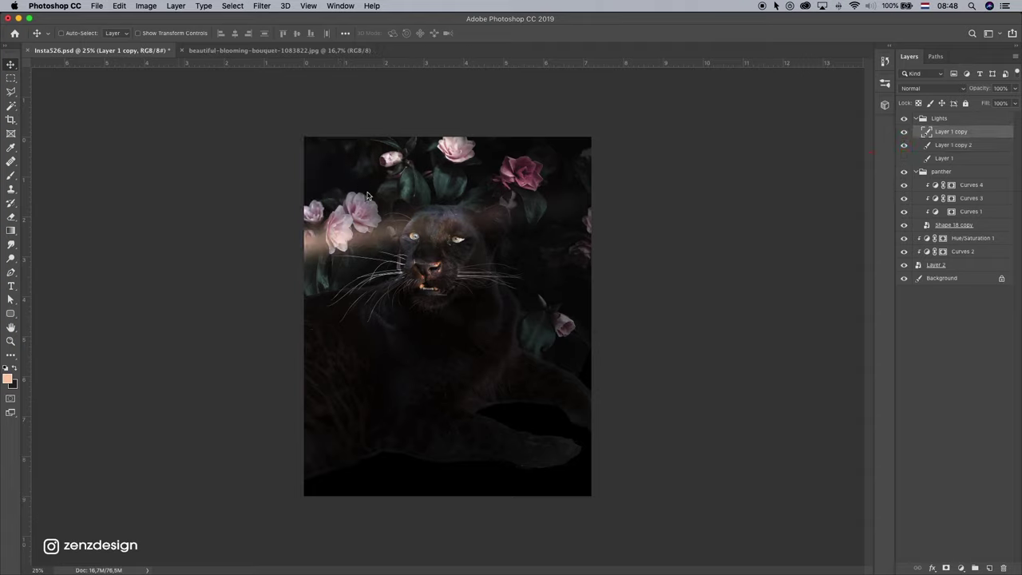
pyautogui.hotkey('ctrl', 't')
pyautogui.moveTo(758, 372); pyautogui.dragTo(702, 479)
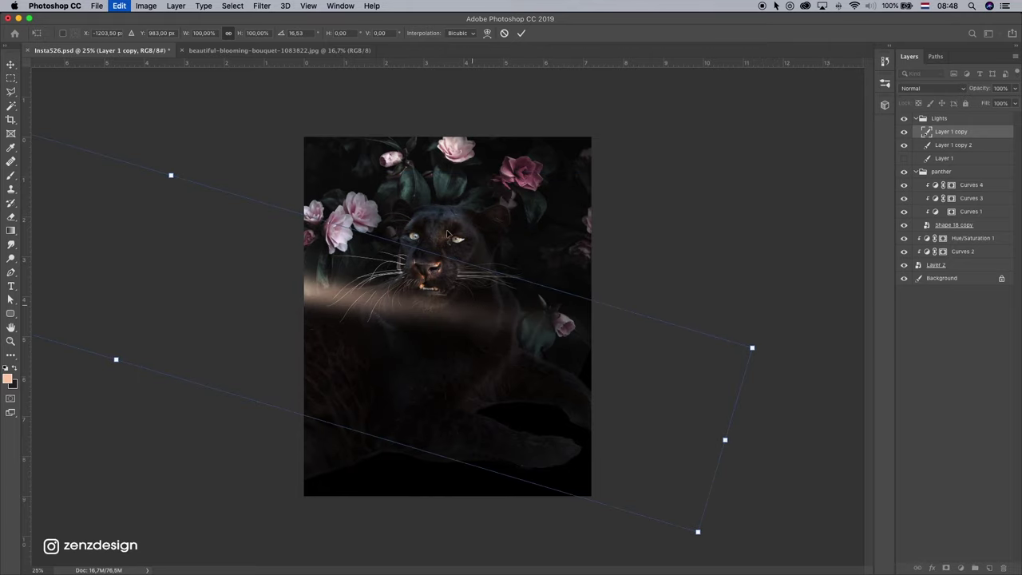
pyautogui.moveTo(447, 89); pyautogui.dragTo(461, 199)
pyautogui.moveTo(378, 297)
pyautogui.mouseDown()
pyautogui.moveTo(457, 298)
pyautogui.moveTo(423, 184)
pyautogui.moveTo(391, 168)
pyautogui.mouseUp()
pyautogui.press('Return')
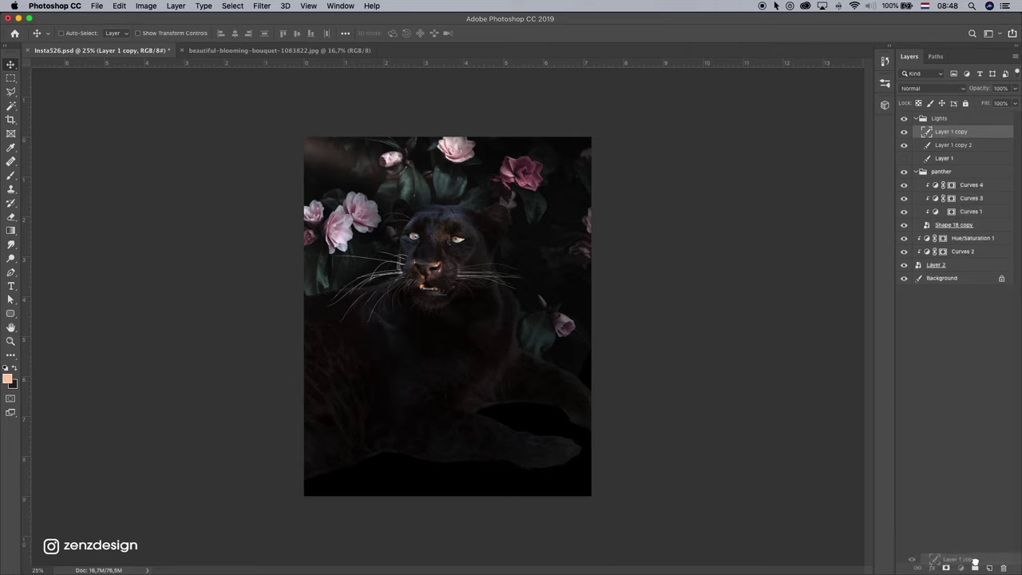
# Duplicate the glow as Layer 1 copy 3 and push both glow layers up-left, mostly off canvas.
pyautogui.moveTo(958, 252); pyautogui.dragTo(989, 567)
pyautogui.moveTo(373, 224)
pyautogui.mouseDown()
pyautogui.moveTo(321, 168)
pyautogui.moveTo(710, 311)
pyautogui.mouseUp()
pyautogui.moveTo(591, 296); pyautogui.dragTo(471, 234)
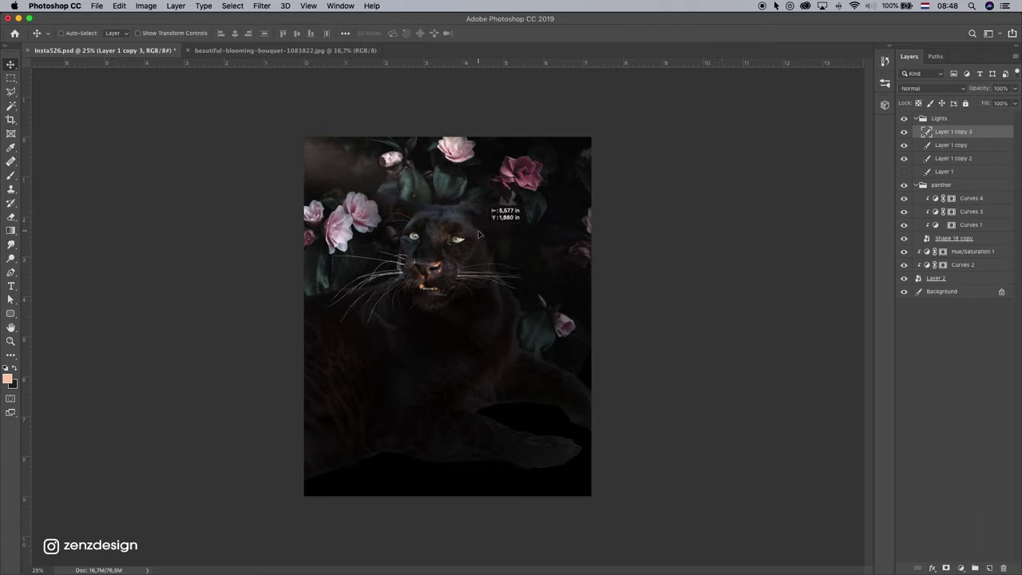
pyautogui.keyDown('shift'); pyautogui.click(955, 150); pyautogui.keyUp('shift')
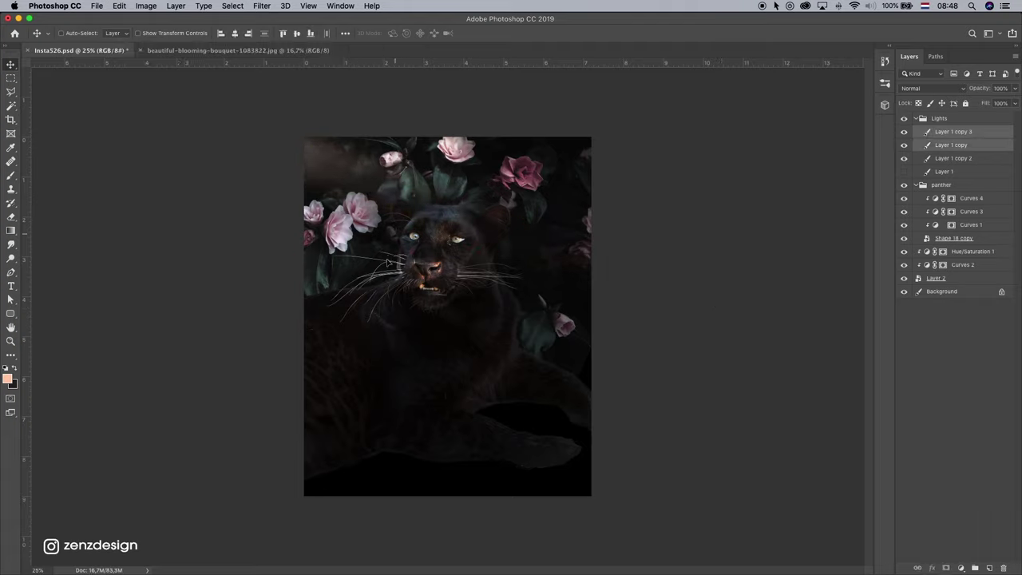
pyautogui.moveTo(400, 235); pyautogui.dragTo(384, 245)
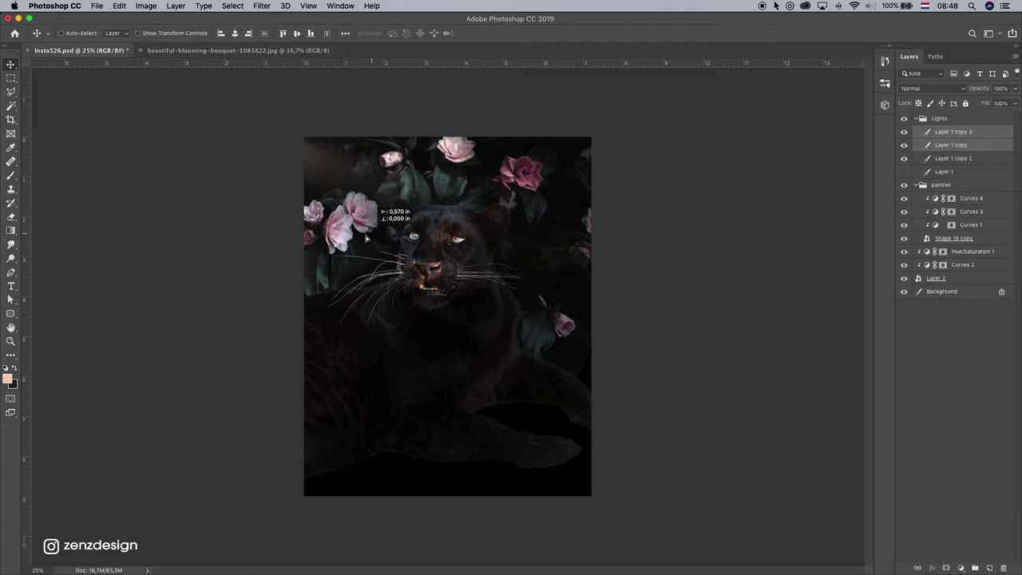
pyautogui.rightClick(650, 189)
pyautogui.click(673, 192)
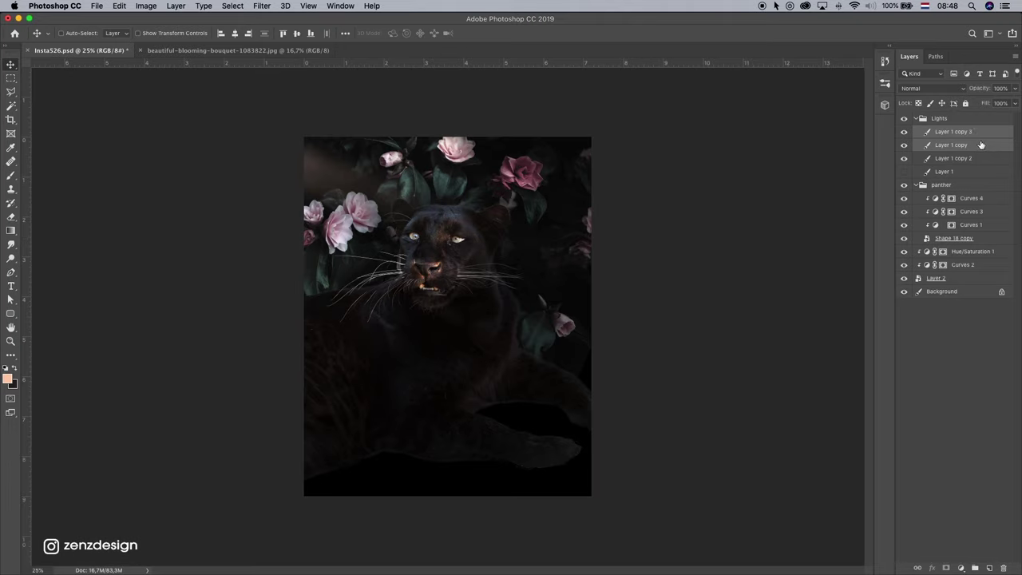
# Delete Layer 1 copy 2 and Layer 1 from the Lights group.
pyautogui.click(947, 165)
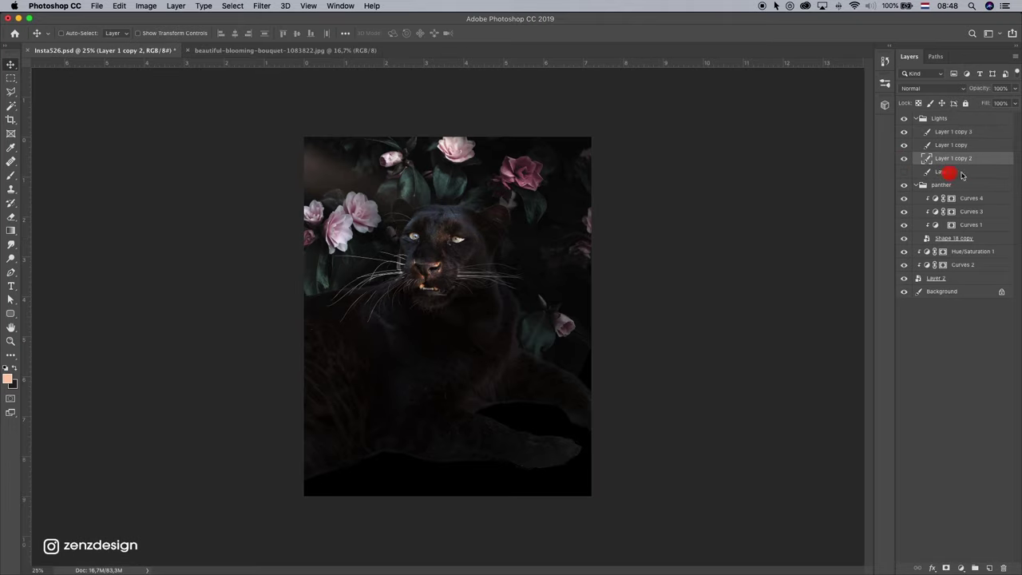
pyautogui.keyDown('shift'); pyautogui.click(949, 173); pyautogui.keyUp('shift')
pyautogui.moveTo(962, 175); pyautogui.dragTo(1003, 567)
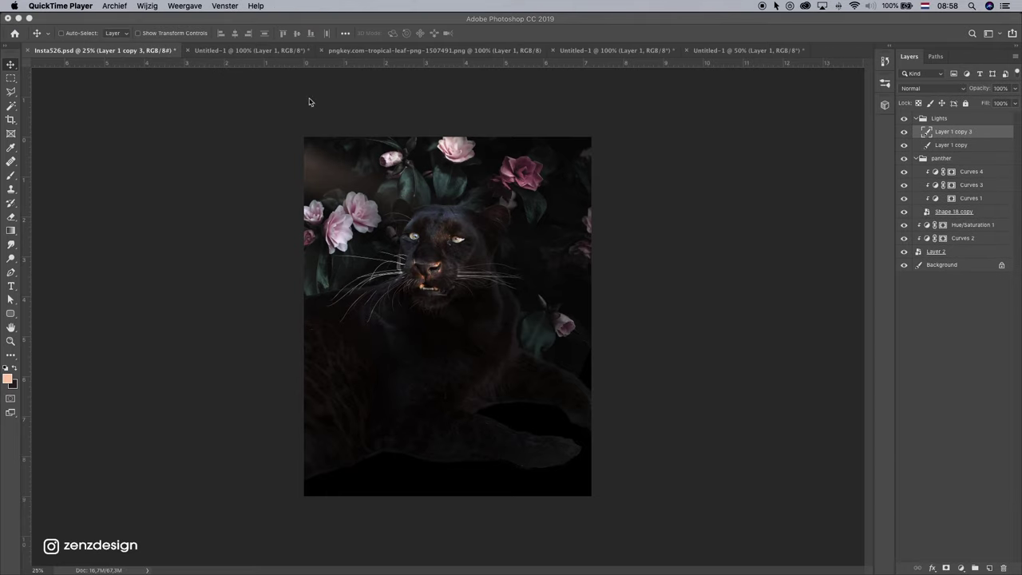
pyautogui.click(240, 54)
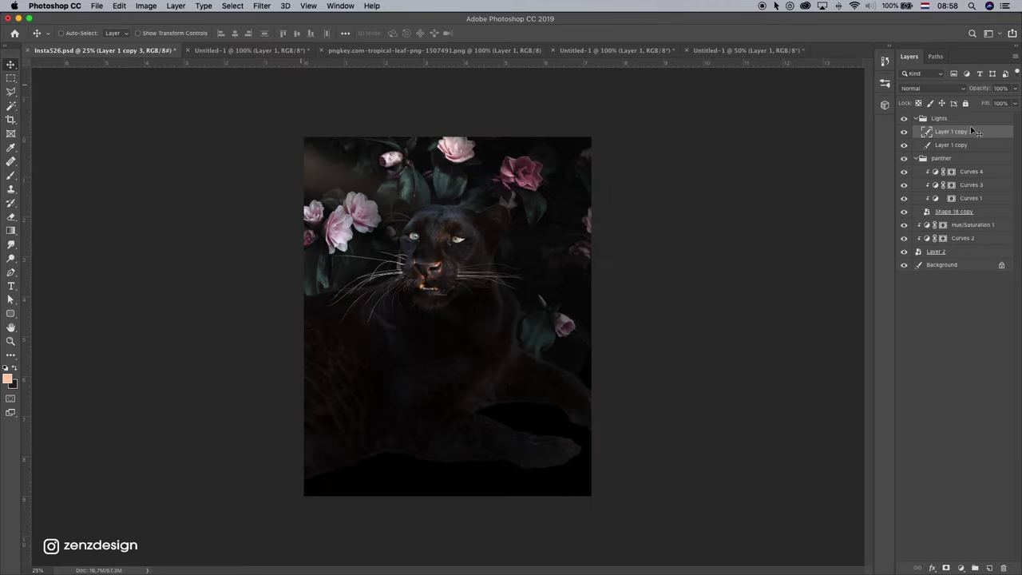
# Bring the green leaf into the panther composite, enlarged and rotated into position.
pyautogui.moveTo(247, 54); pyautogui.dragTo(954, 115)
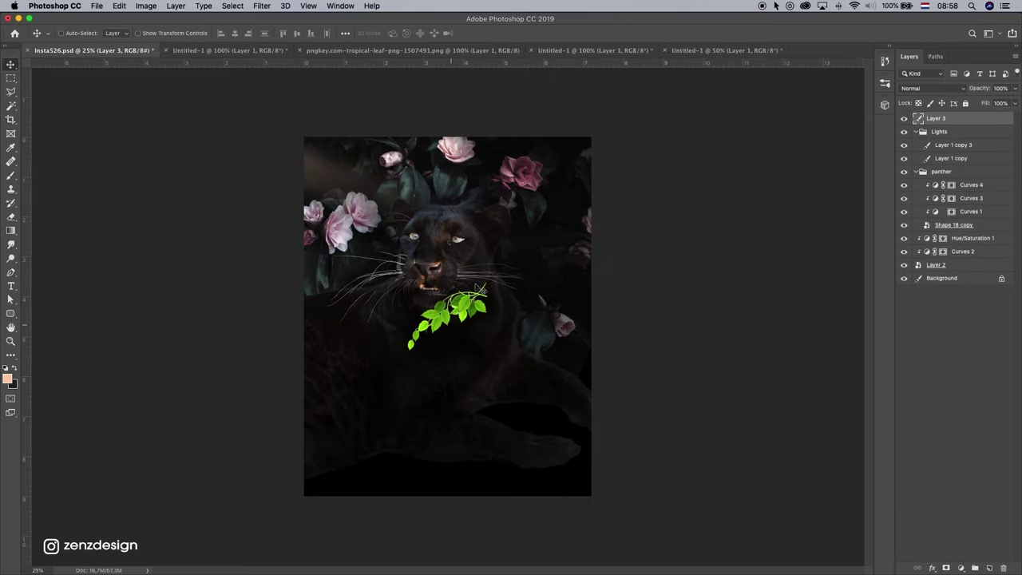
pyautogui.hotkey('ctrl', 't')
pyautogui.moveTo(399, 359); pyautogui.dragTo(359, 345)
pyautogui.moveTo(499, 284); pyautogui.dragTo(630, 301)
pyautogui.press('Return')
# Darken and desaturate the leaf layer with Hue/Saturation.
pyautogui.hotkey('ctrl', 'u')
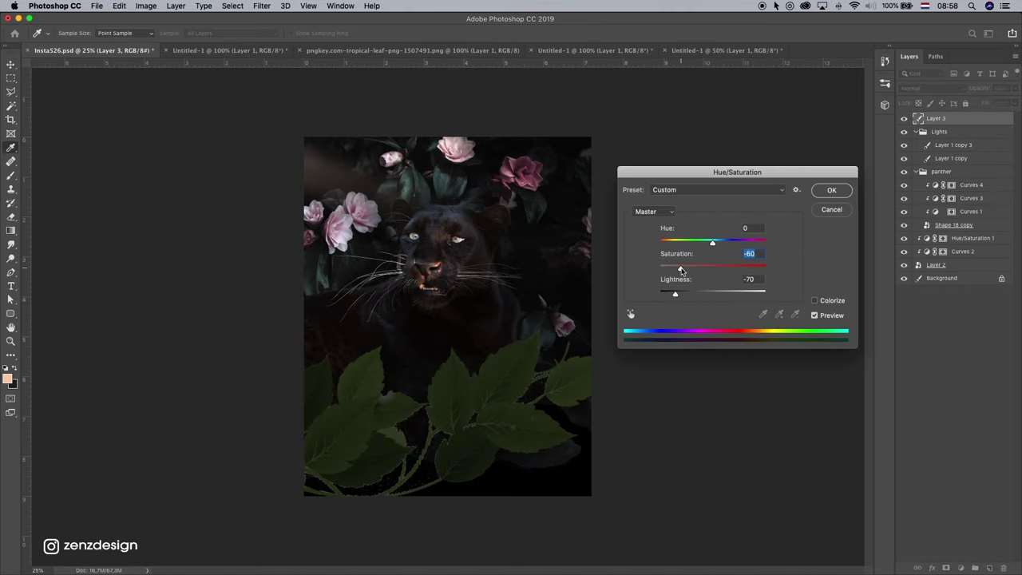
pyautogui.press('Return')
pyautogui.click(468, 164)
pyautogui.press('Return')
pyautogui.hotkey('ctrl', 'u')
pyautogui.press('Return')
# Duplicate the leaves along the bottom edge and convert the layer to a Smart Object.
pyautogui.hotkey('ctrl', 'j')
pyautogui.hotkey('ctrl', 't')
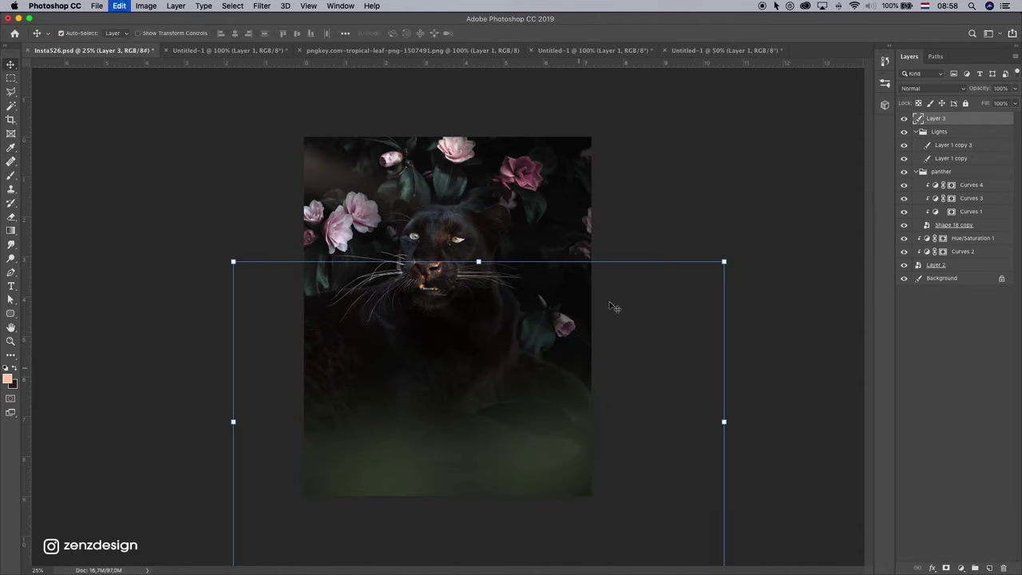
pyautogui.moveTo(616, 303); pyautogui.dragTo(639, 240)
pyautogui.press('Return')
pyautogui.rightClick(950, 118)
pyautogui.click(853, 255)
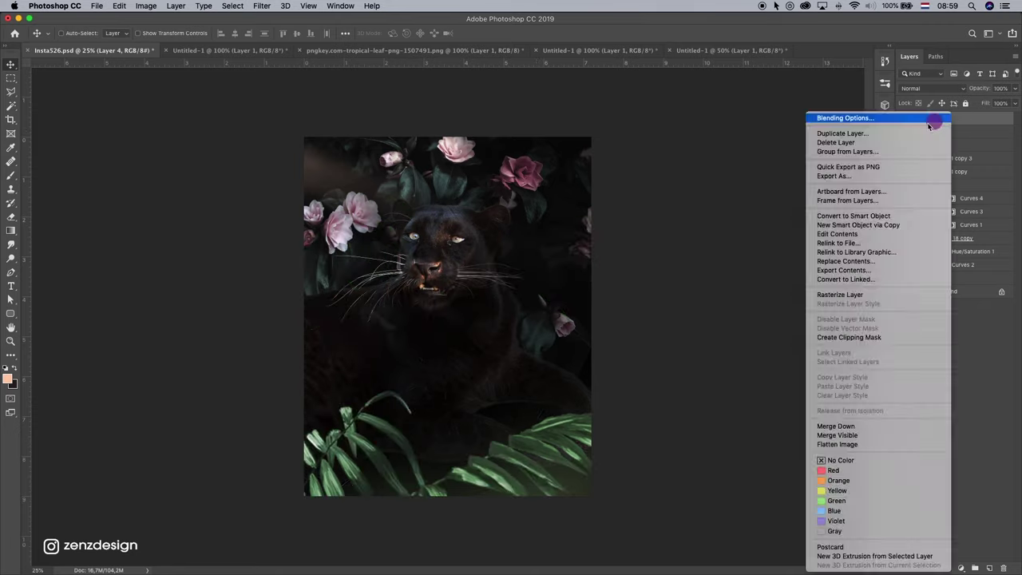
# Gaussian-blur the leaves and tilt them along the top of the image.
pyautogui.click(261, 5)
pyautogui.press('Return')
pyautogui.hotkey('ctrl', 't')
pyautogui.moveTo(612, 297); pyautogui.dragTo(623, 314)
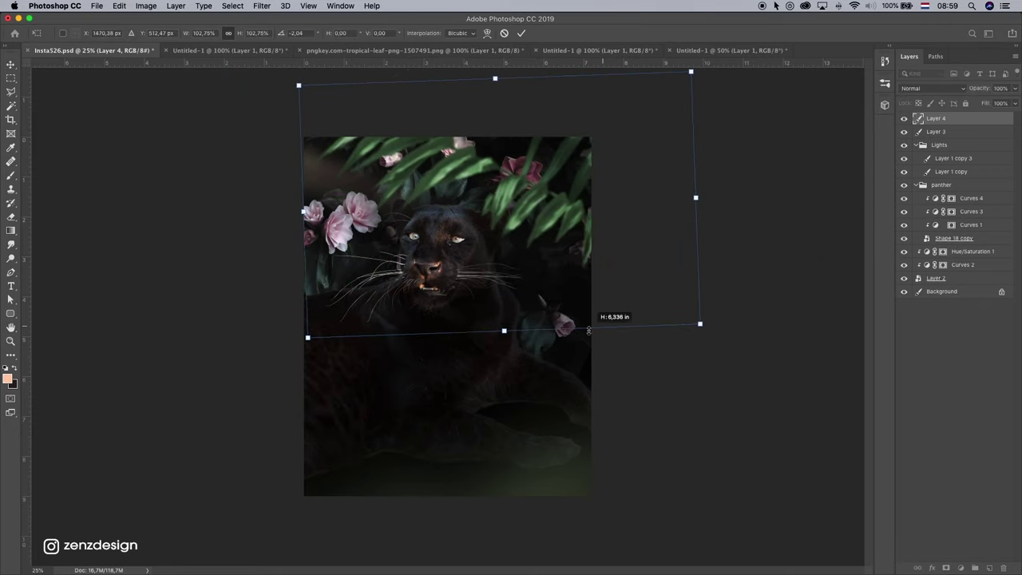
pyautogui.press('Return')
pyautogui.click(960, 568)
# Lower the leaves' saturation with a Hue/Saturation adjustment layer, then go to the leaf sprig document.
pyautogui.click(966, 477)
pyautogui.moveTo(731, 236); pyautogui.dragTo(714, 239)
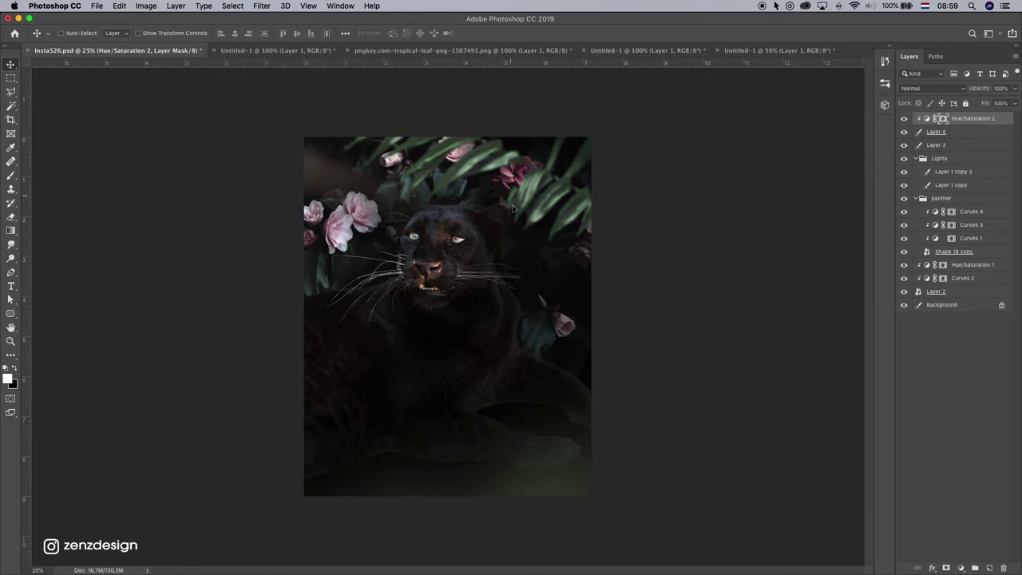
pyautogui.click(939, 158)
pyautogui.click(559, 50)
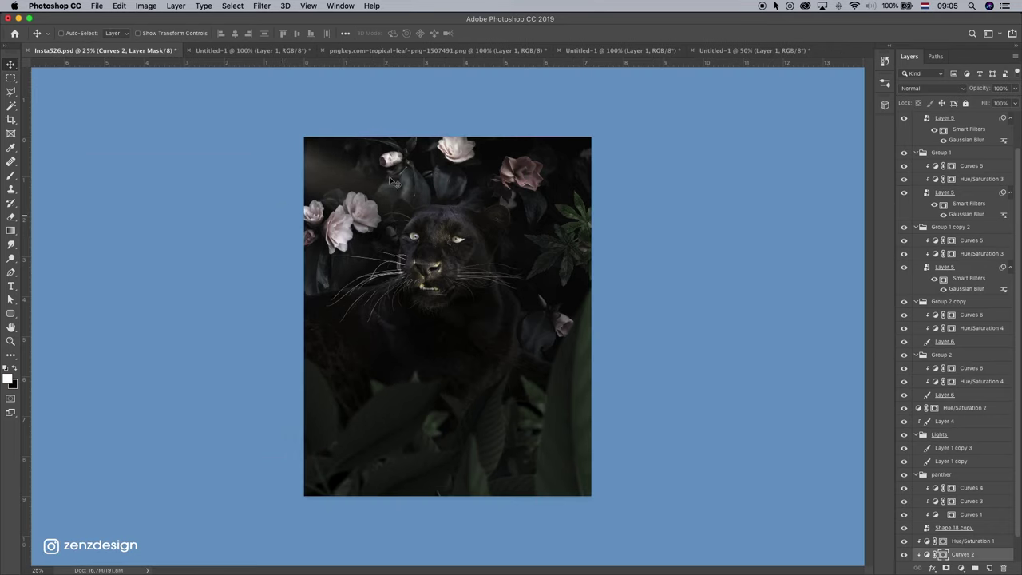
# Duplicate Group 1 copy as Group 1 copy 3 and shift its blurred leaves into the lower foreground.
pyautogui.rightClick(945, 554)
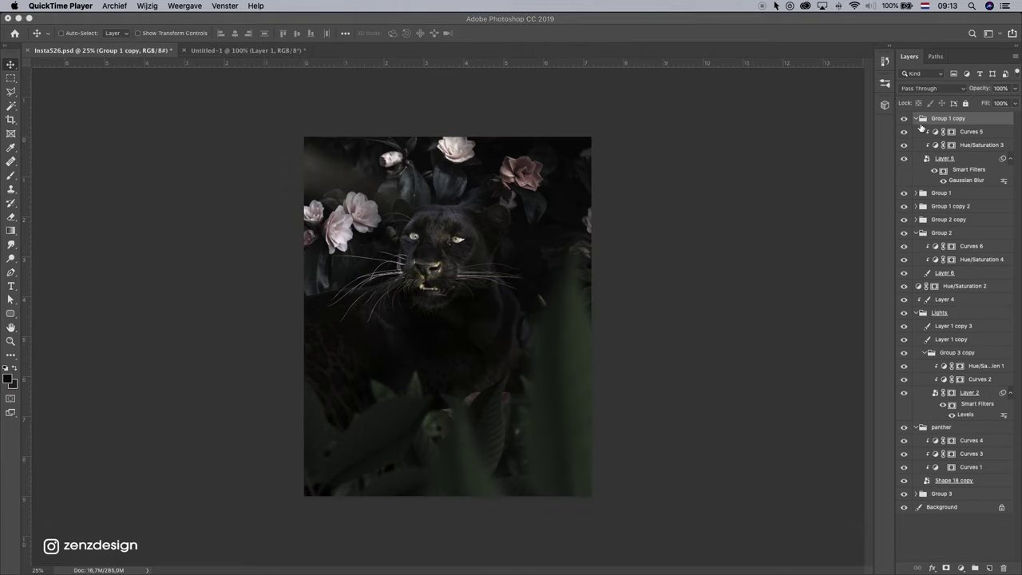
pyautogui.click(921, 126)
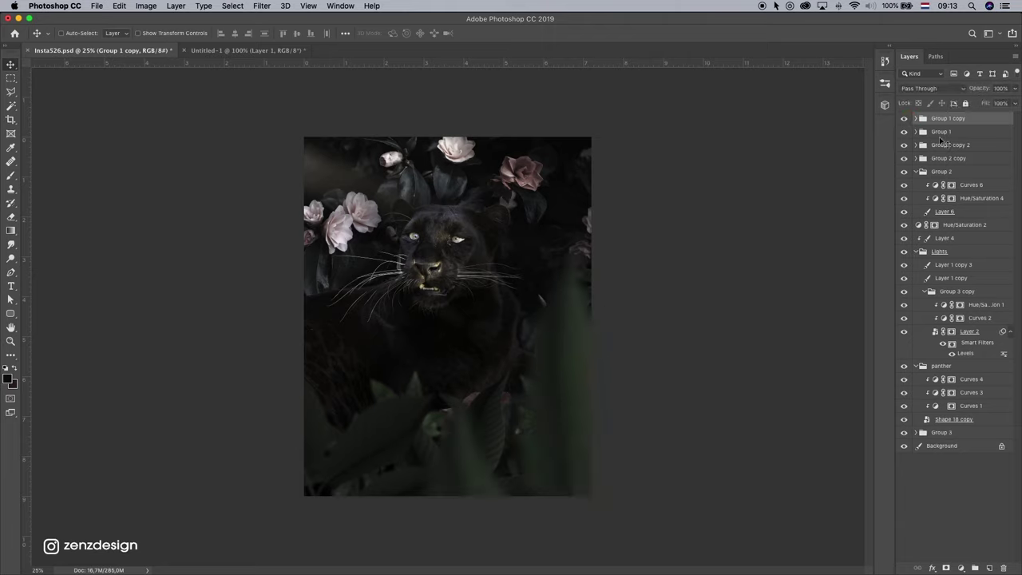
pyautogui.click(916, 118)
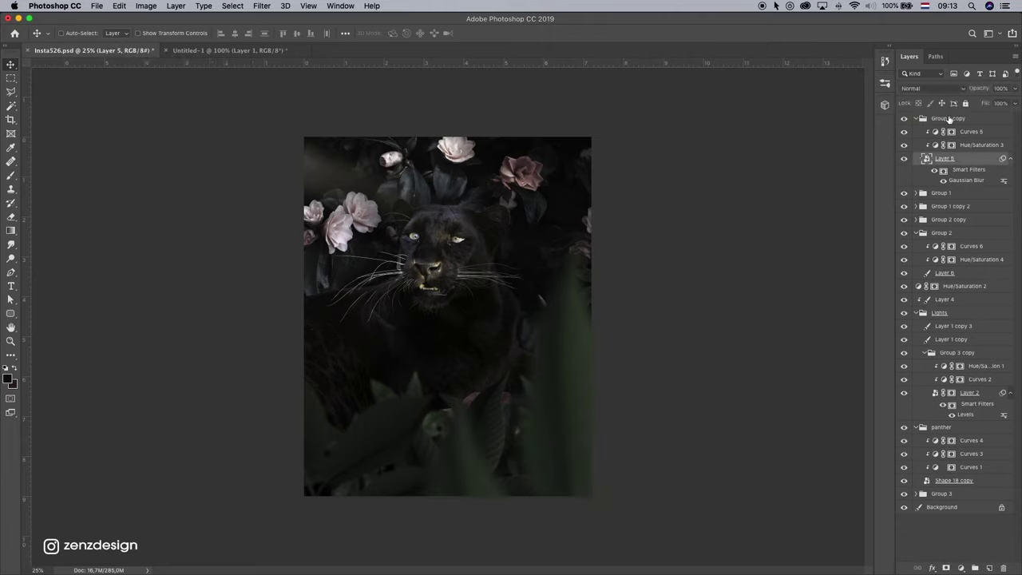
pyautogui.moveTo(954, 118); pyautogui.dragTo(983, 555)
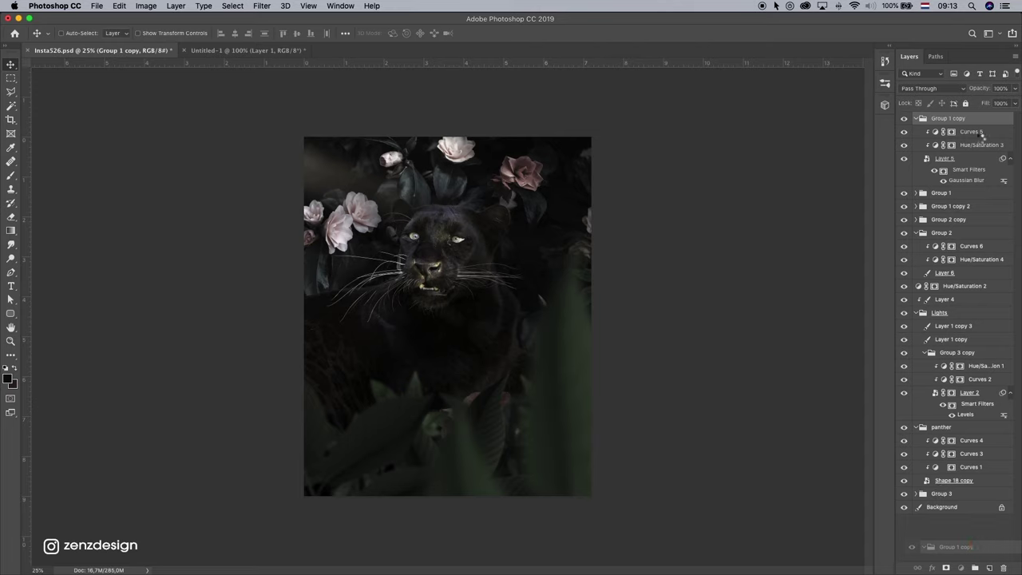
pyautogui.moveTo(981, 136); pyautogui.dragTo(980, 143)
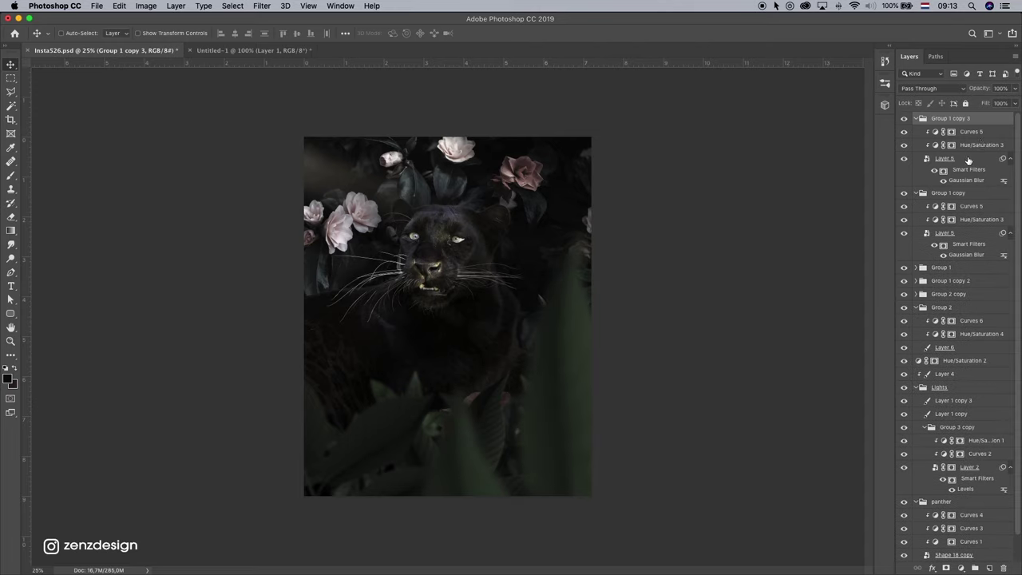
pyautogui.click(947, 164)
pyautogui.moveTo(303, 217); pyautogui.dragTo(263, 211)
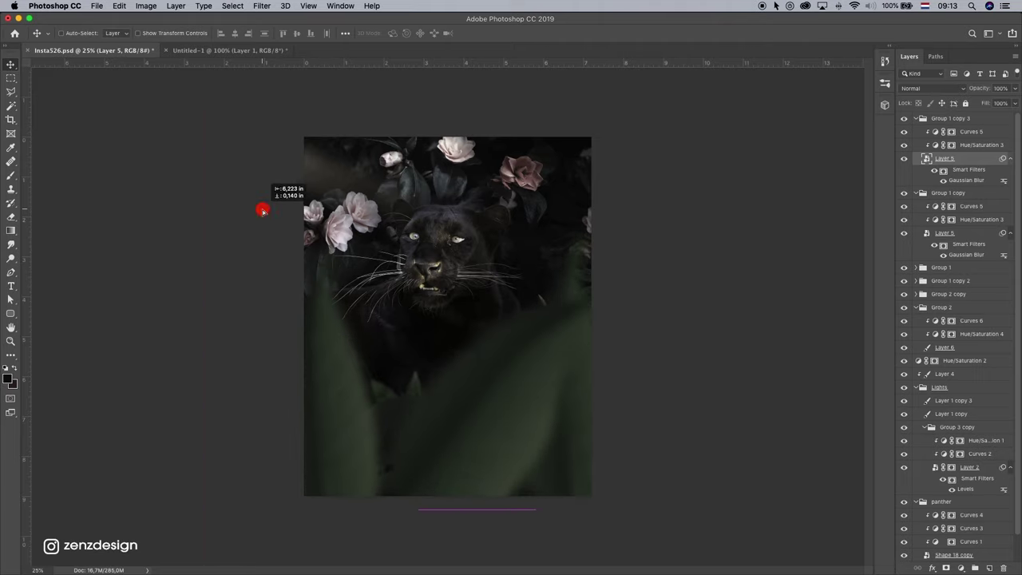
pyautogui.moveTo(414, 249); pyautogui.dragTo(430, 346)
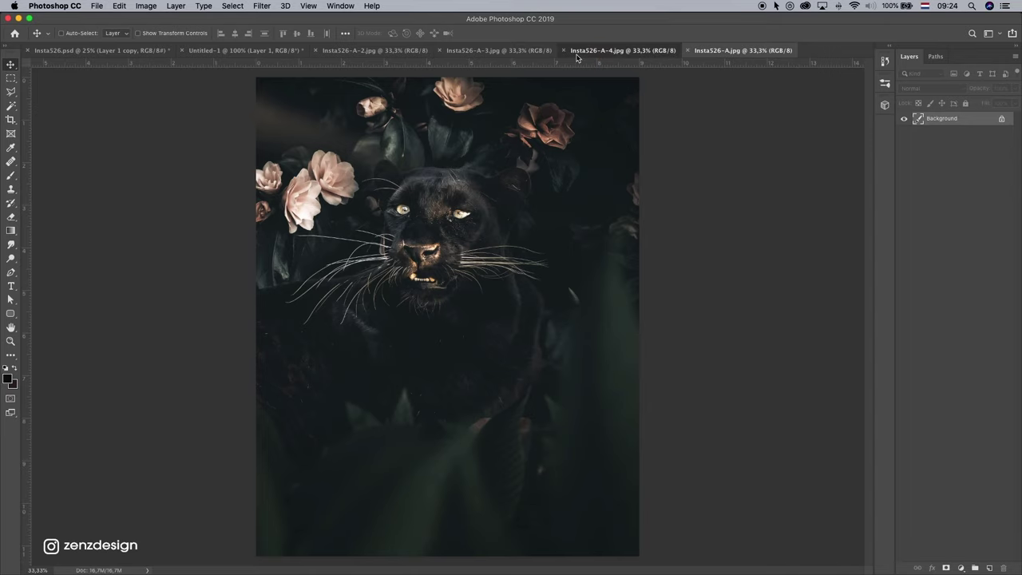
# Compare the edited versions and paste Insta526-A-2 into the panther composite as a new layer.
pyautogui.click(511, 50)
pyautogui.click(367, 51)
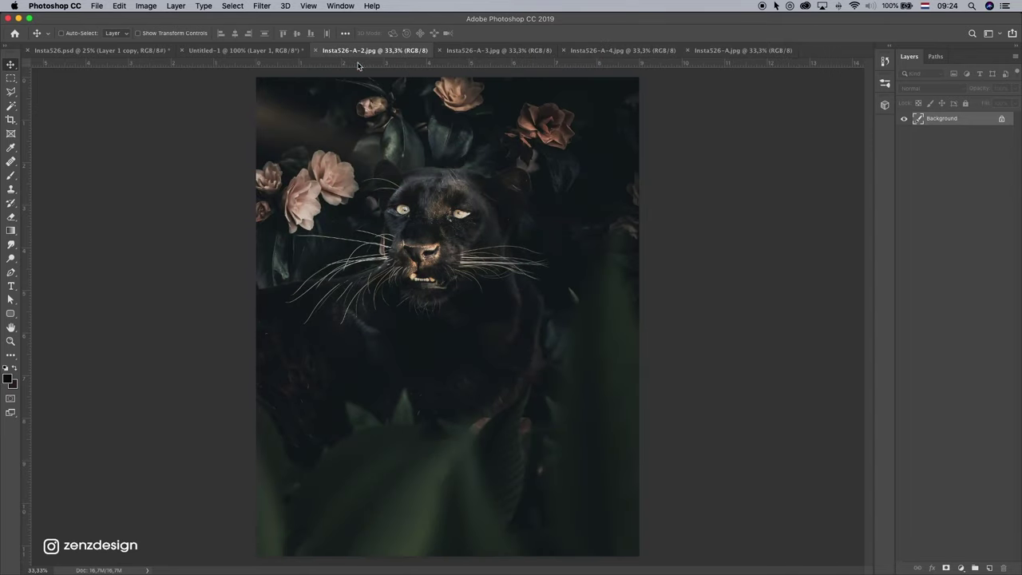
pyautogui.click(280, 51)
pyautogui.click(375, 51)
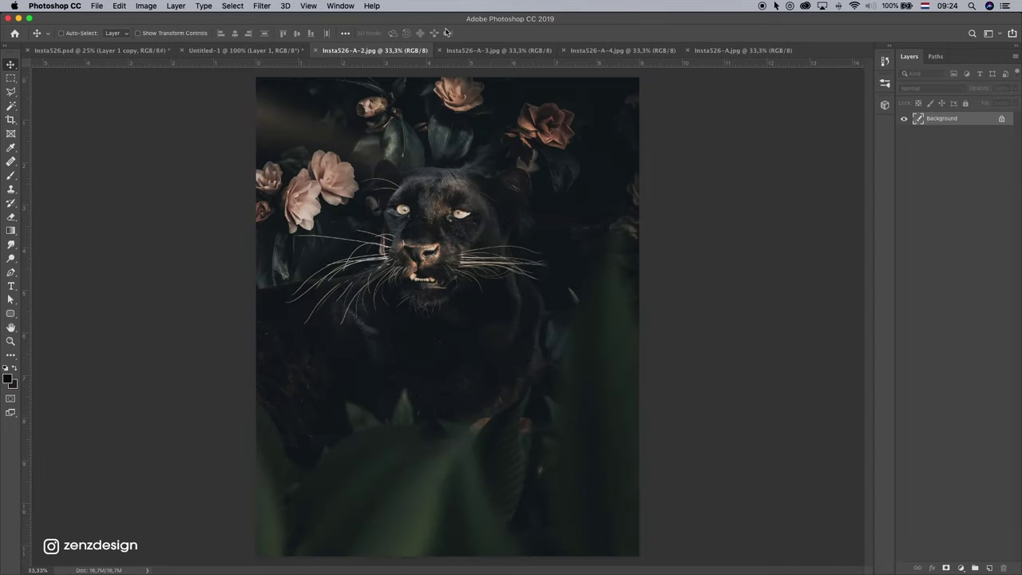
pyautogui.click(528, 50)
pyautogui.click(400, 50)
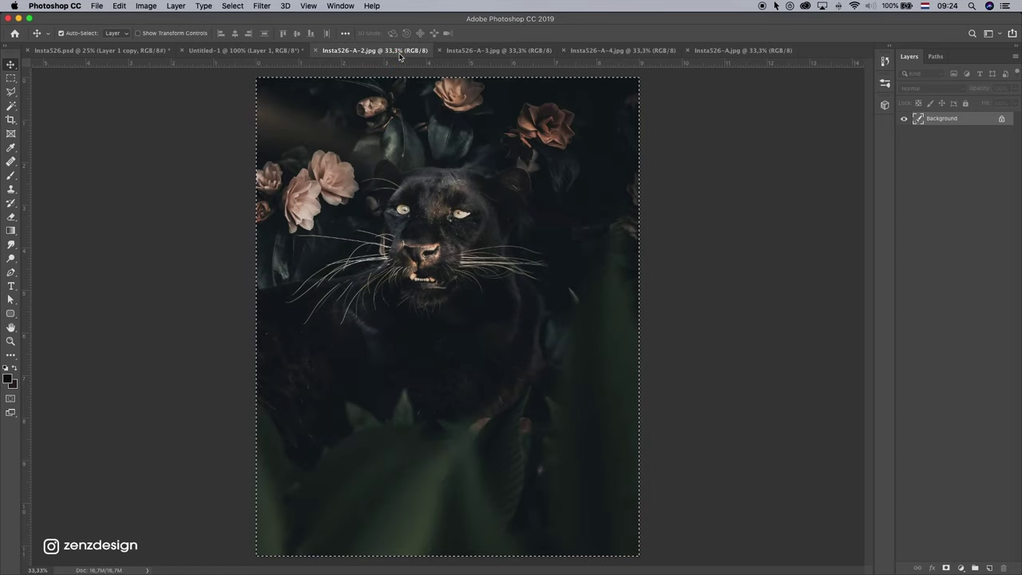
pyautogui.press('super+z')
pyautogui.press('super+z')
pyautogui.click(97, 50)
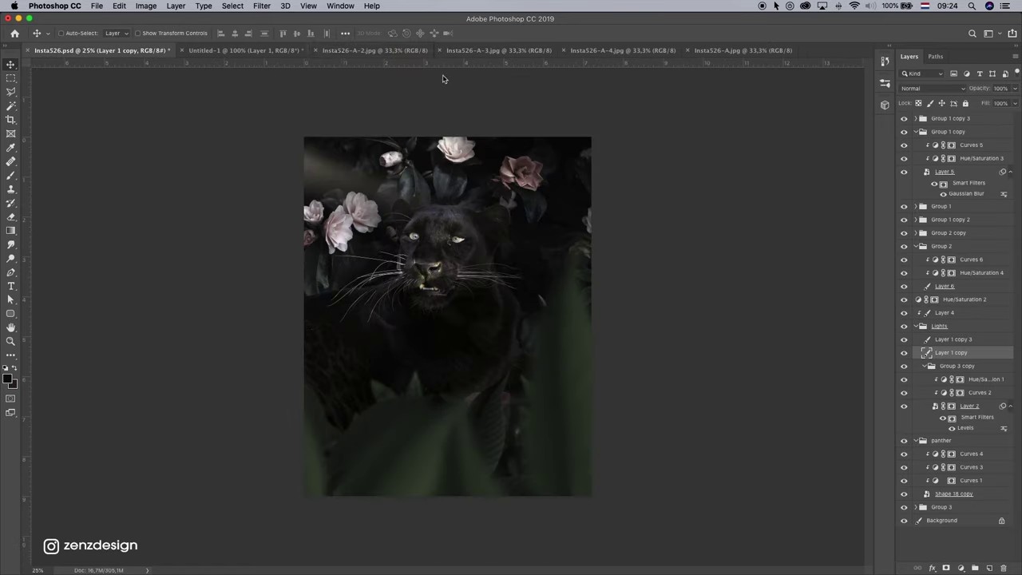
pyautogui.press('super+v')
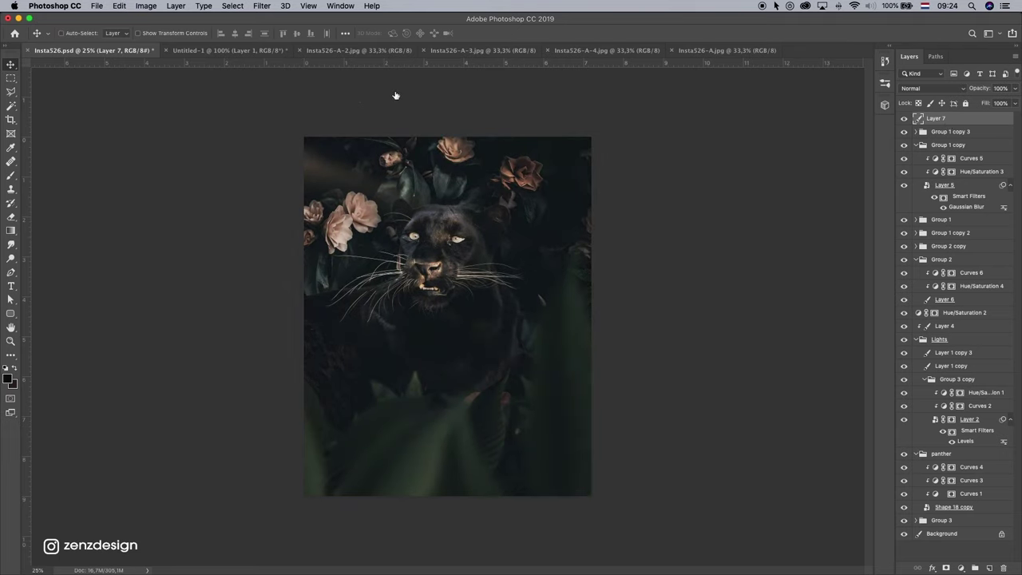
# Paste the Insta526-A-3 and Insta526-A versions in as further top layers.
pyautogui.click(461, 51)
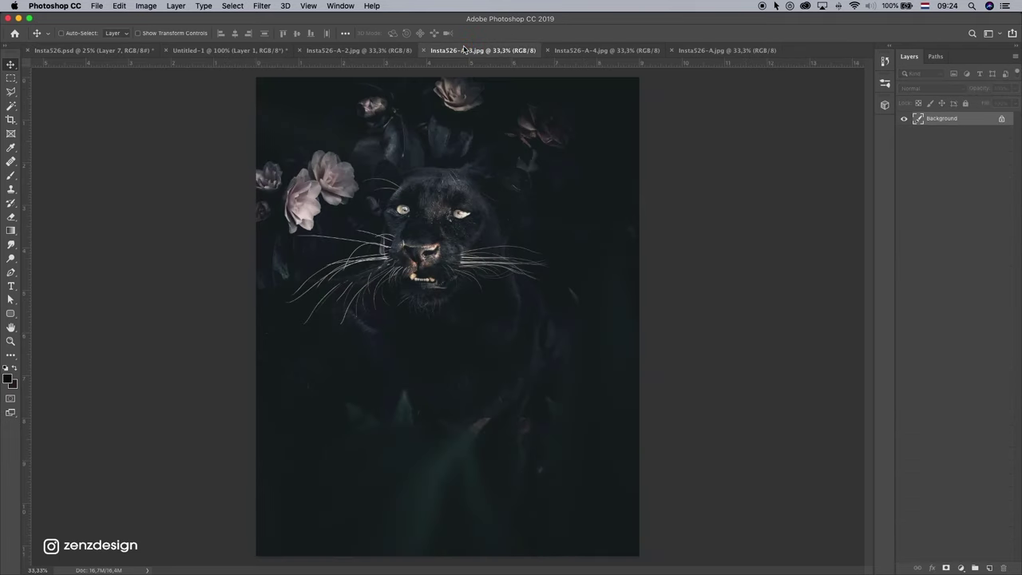
pyautogui.click(108, 51)
pyautogui.press('super+v')
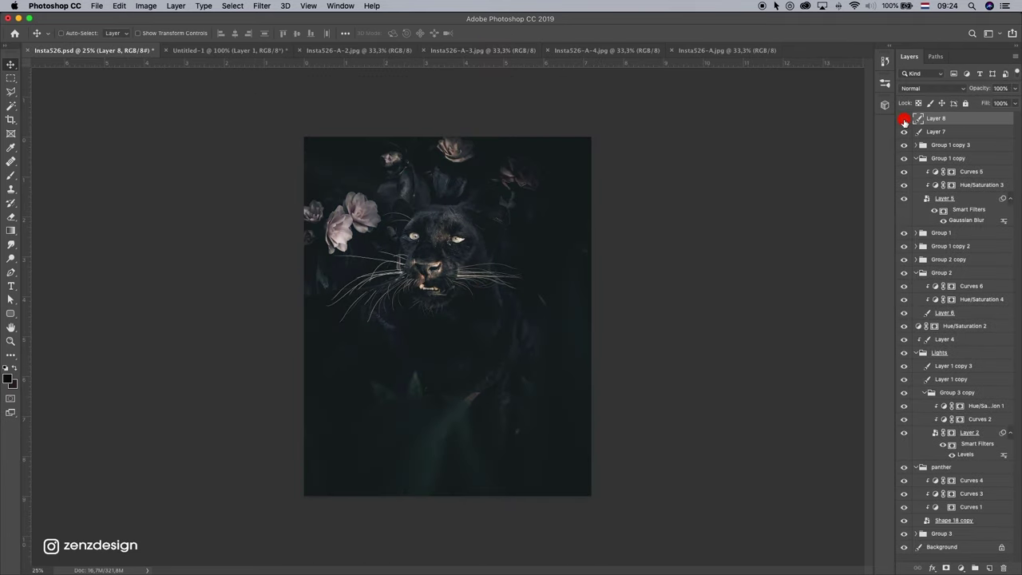
pyautogui.click(904, 118)
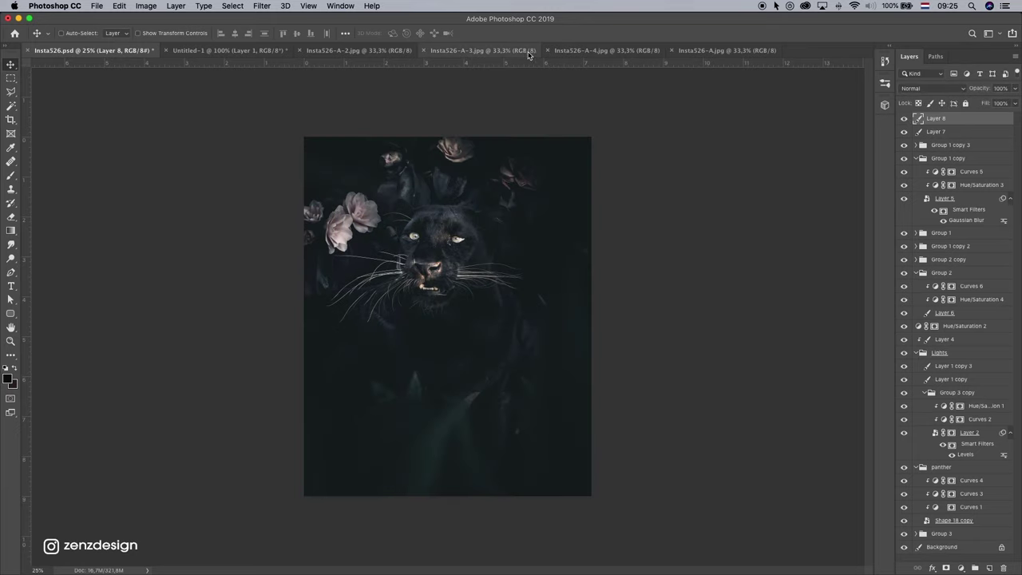
pyautogui.click(582, 51)
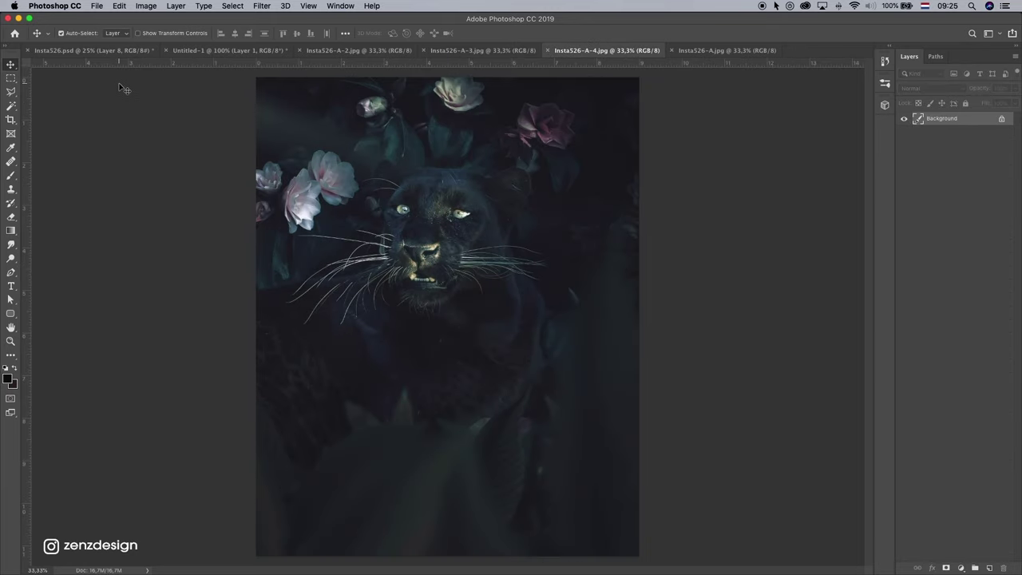
pyautogui.click(94, 50)
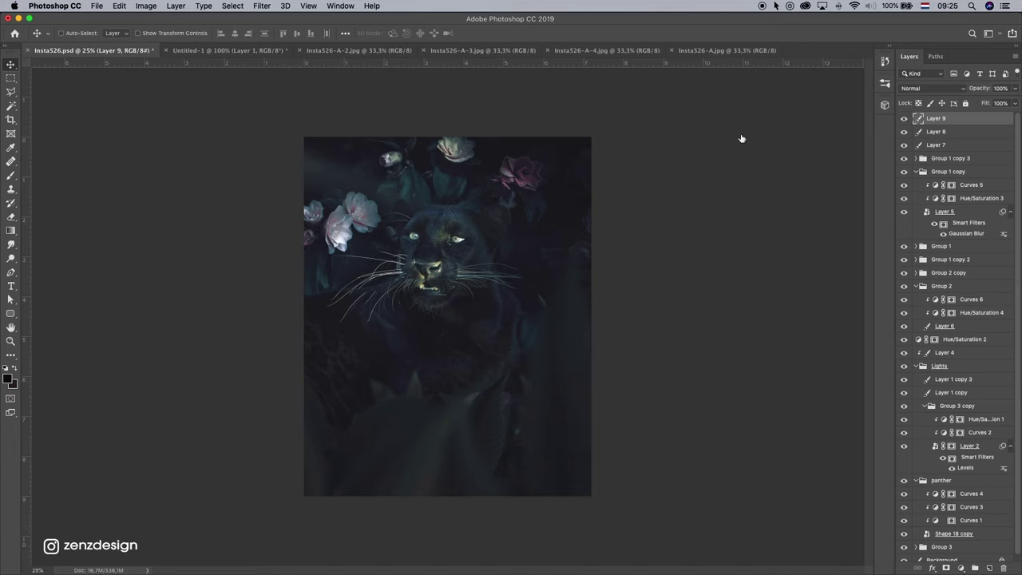
pyautogui.click(704, 50)
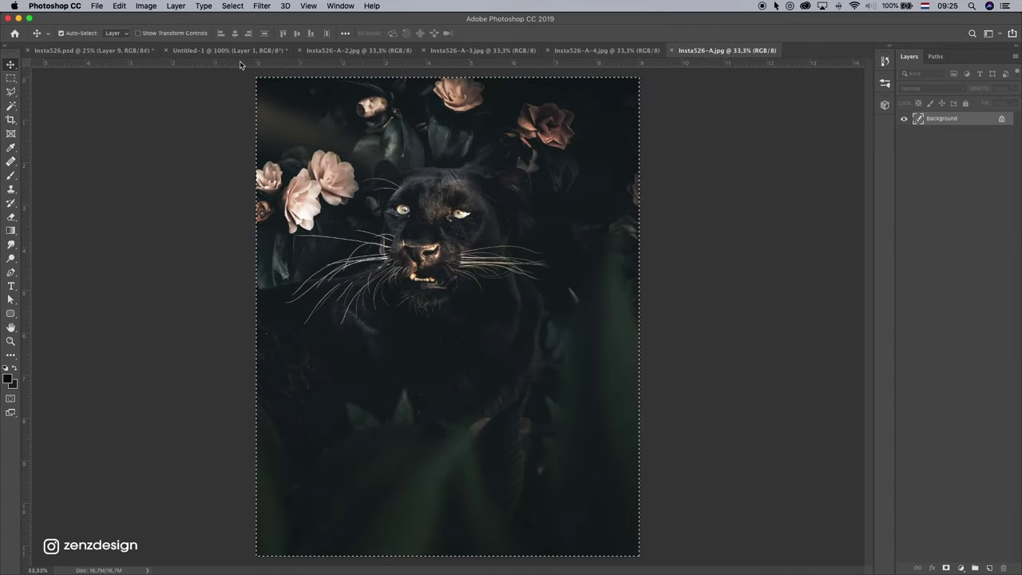
pyautogui.click(94, 51)
pyautogui.hotkey('ctrl', 'v')
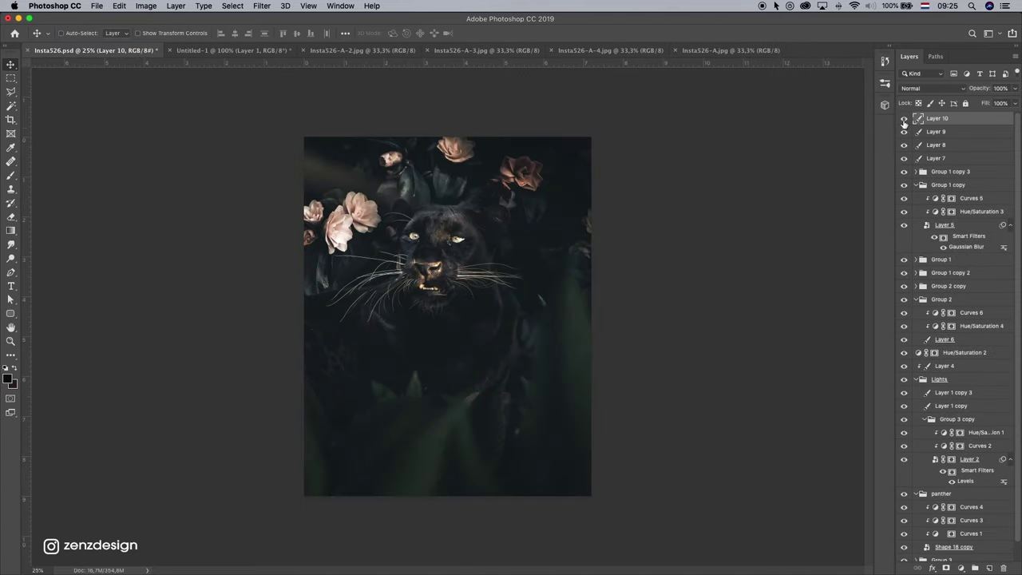
# Compare Layers 7 and 8, then set Layer 7's opacity to 55%.
pyautogui.click(904, 144)
pyautogui.click(905, 162)
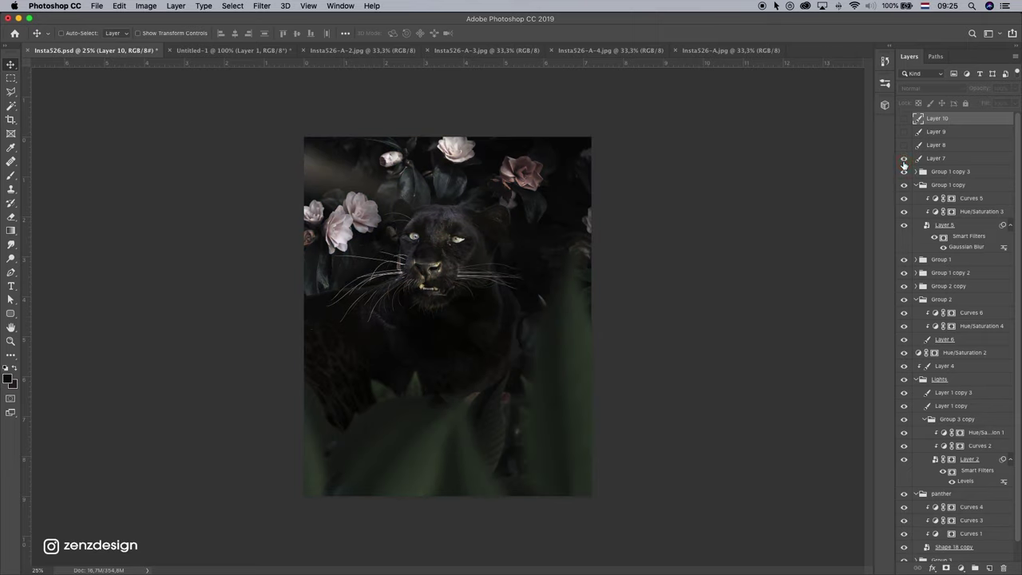
pyautogui.click(905, 147)
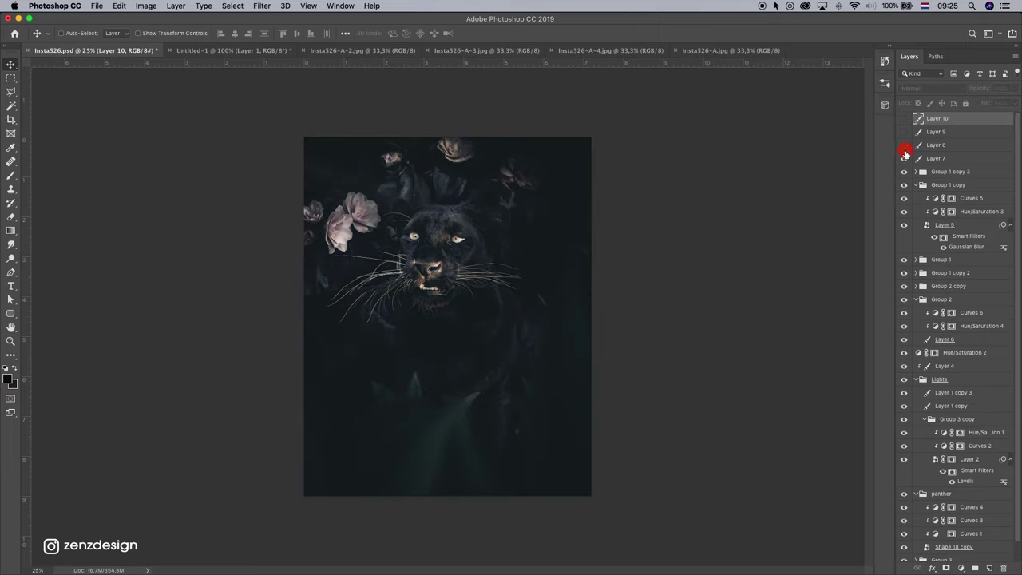
pyautogui.click(904, 148)
pyautogui.doubleClick(936, 158)
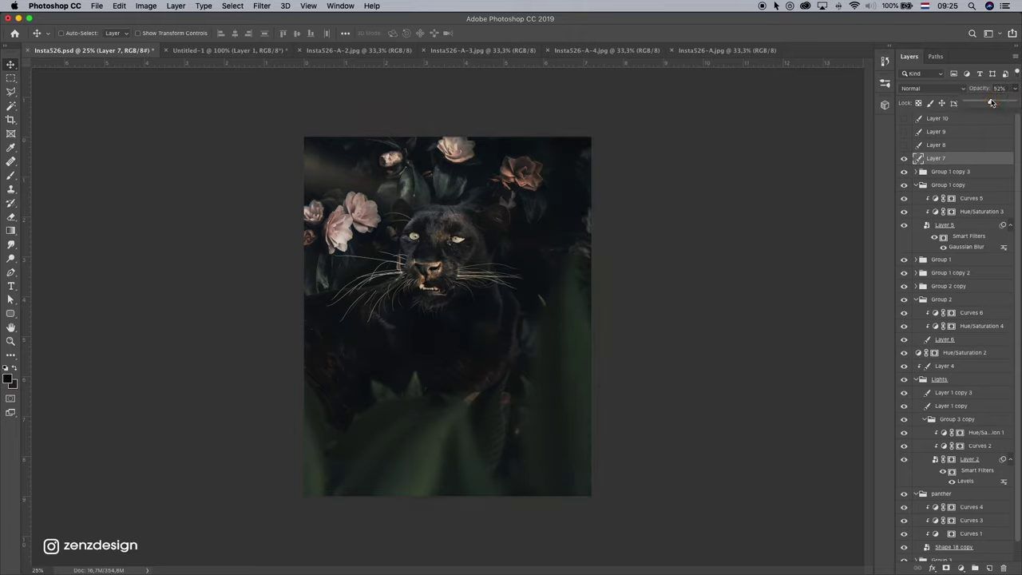
pyautogui.moveTo(991, 102); pyautogui.dragTo(993, 103)
# Show Layer 8 and set its opacity to about 41%.
pyautogui.click(936, 144)
pyautogui.click(903, 147)
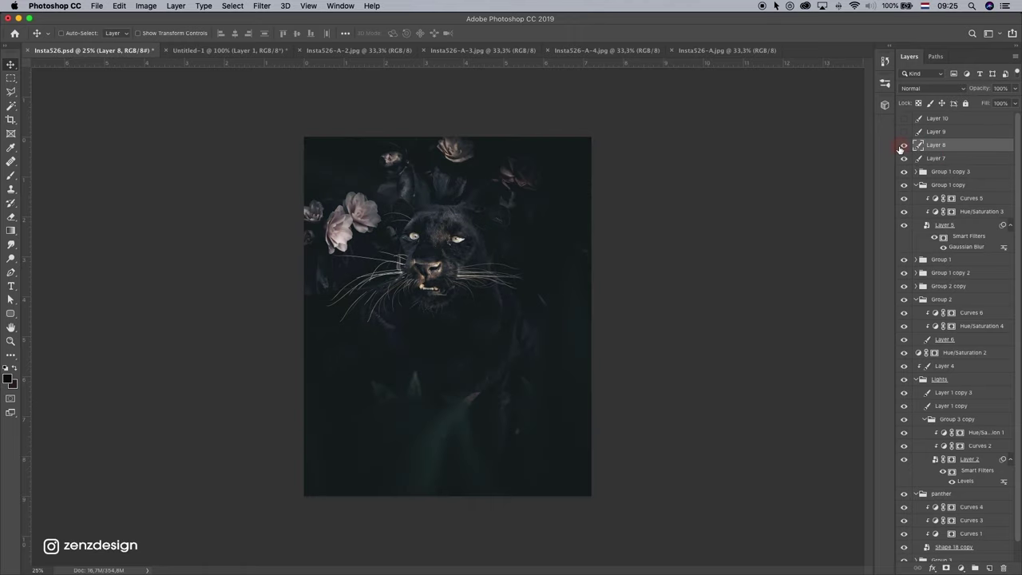
pyautogui.moveTo(995, 102); pyautogui.dragTo(1000, 100)
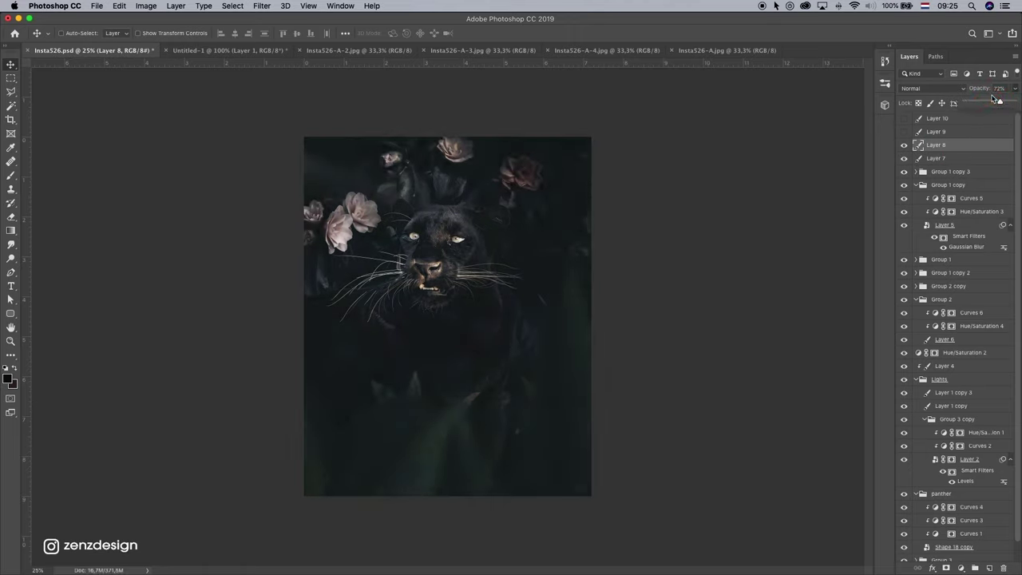
pyautogui.moveTo(987, 102); pyautogui.dragTo(986, 102)
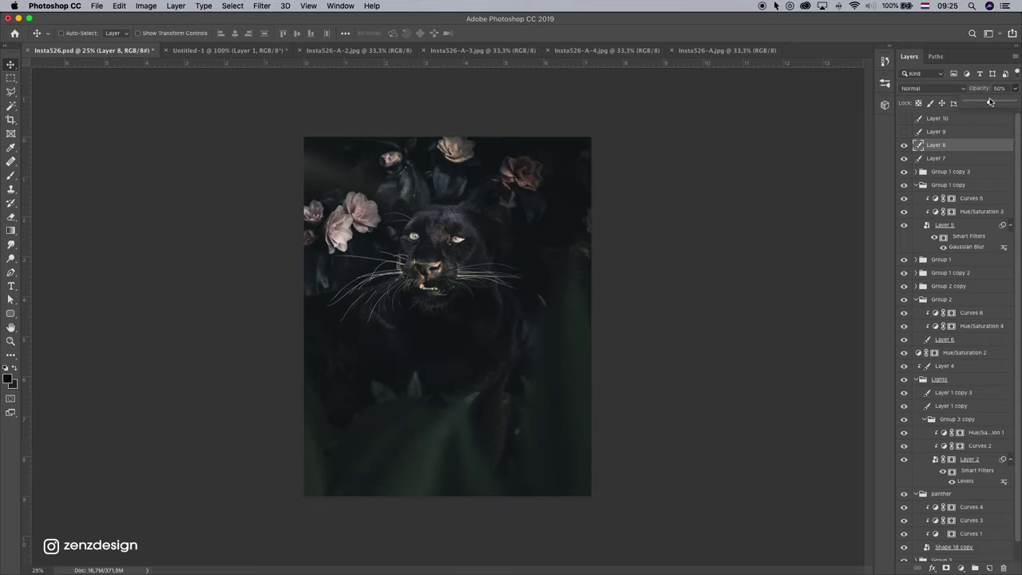
pyautogui.rightClick(714, 195)
pyautogui.click(729, 201)
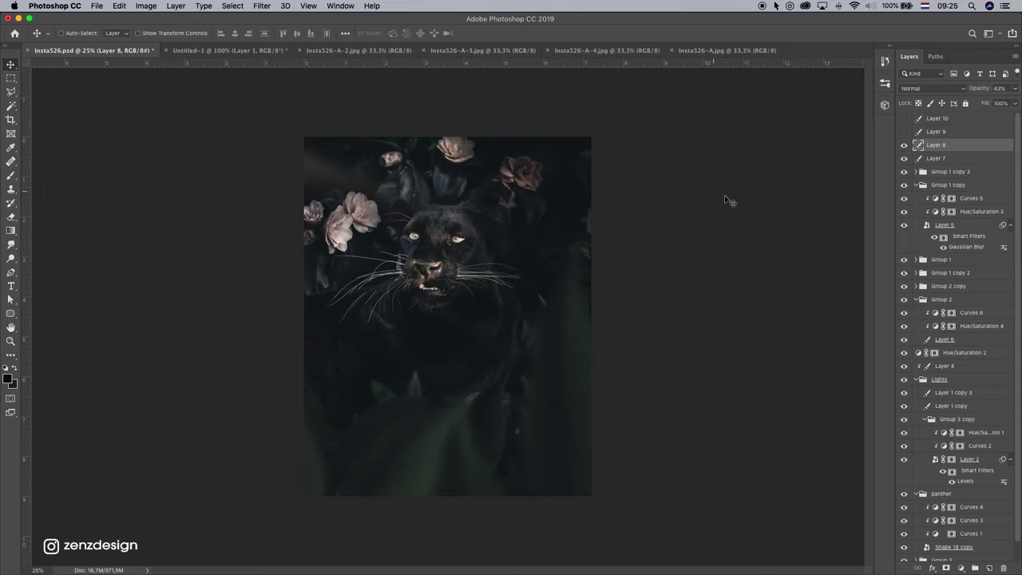
# Show Layer 9 and blend it in Soft Light at 75% opacity.
pyautogui.click(904, 131)
pyautogui.click(942, 131)
pyautogui.click(930, 88)
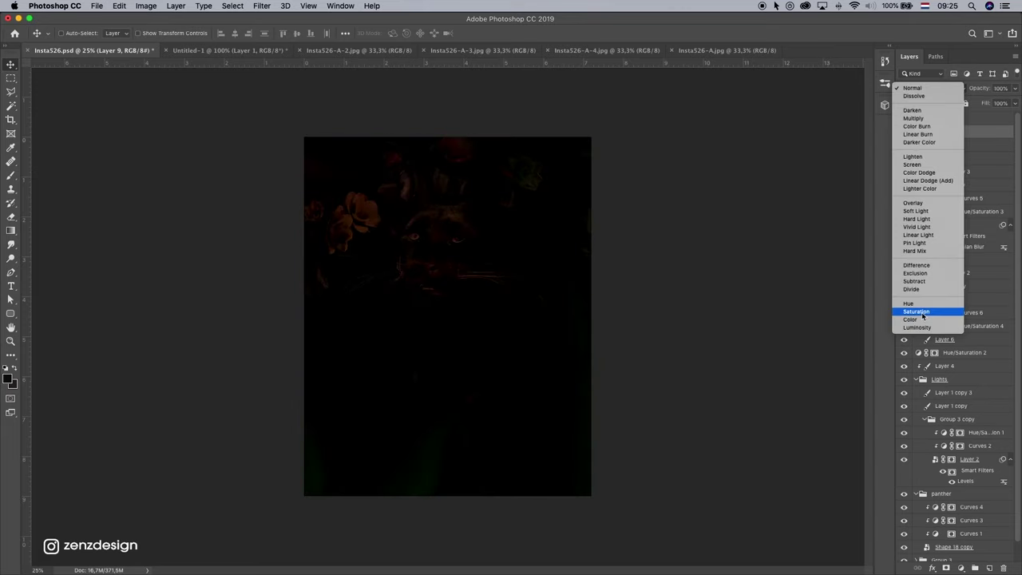
pyautogui.click(923, 311)
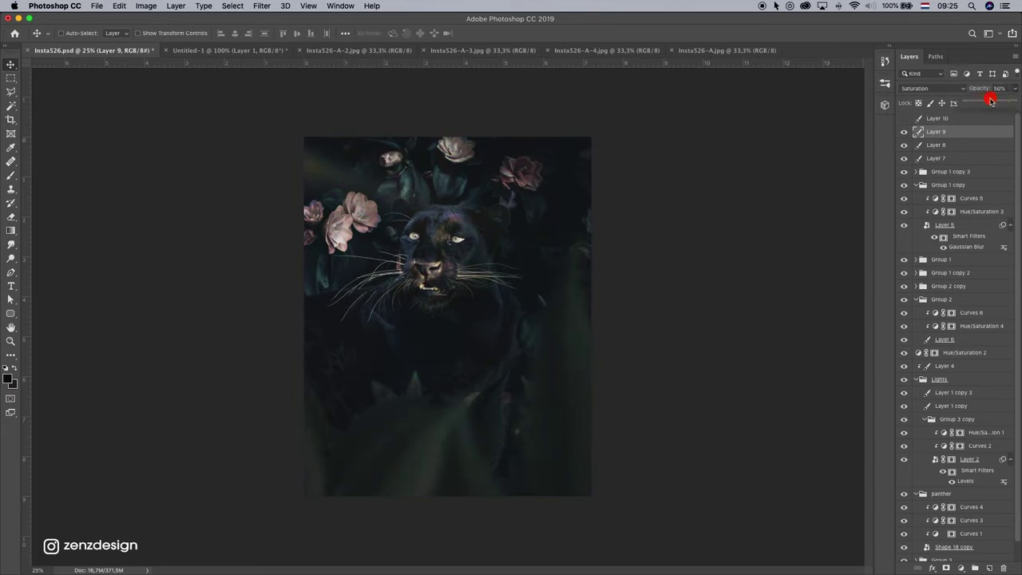
pyautogui.moveTo(990, 100); pyautogui.dragTo(1003, 100)
pyautogui.click(930, 87)
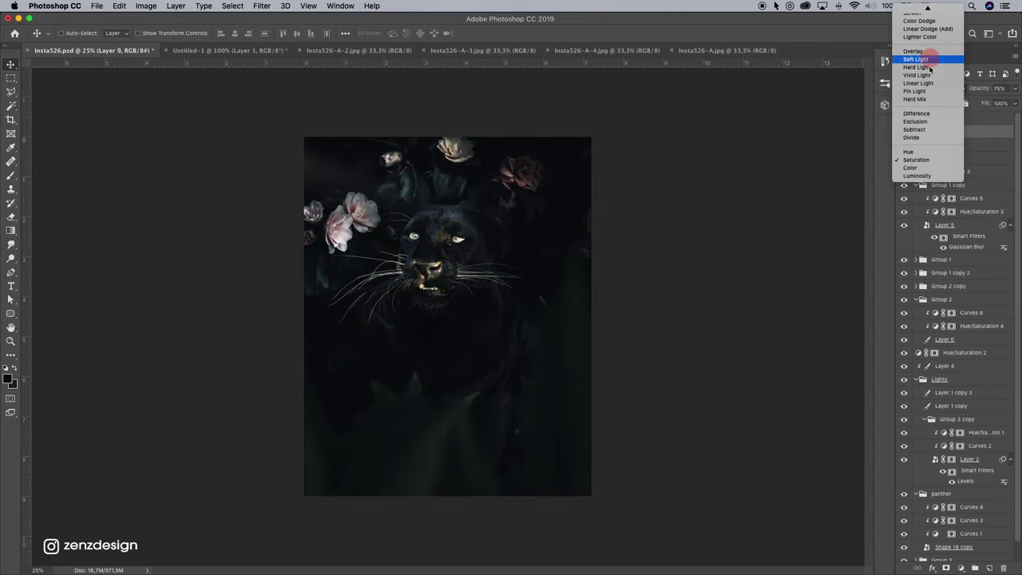
pyautogui.click(929, 64)
# Add a new Layer 10 at 30% opacity and set the pasteboard to medium gray.
pyautogui.hotkey('ctrl', 'shift', 'alt', 'n')
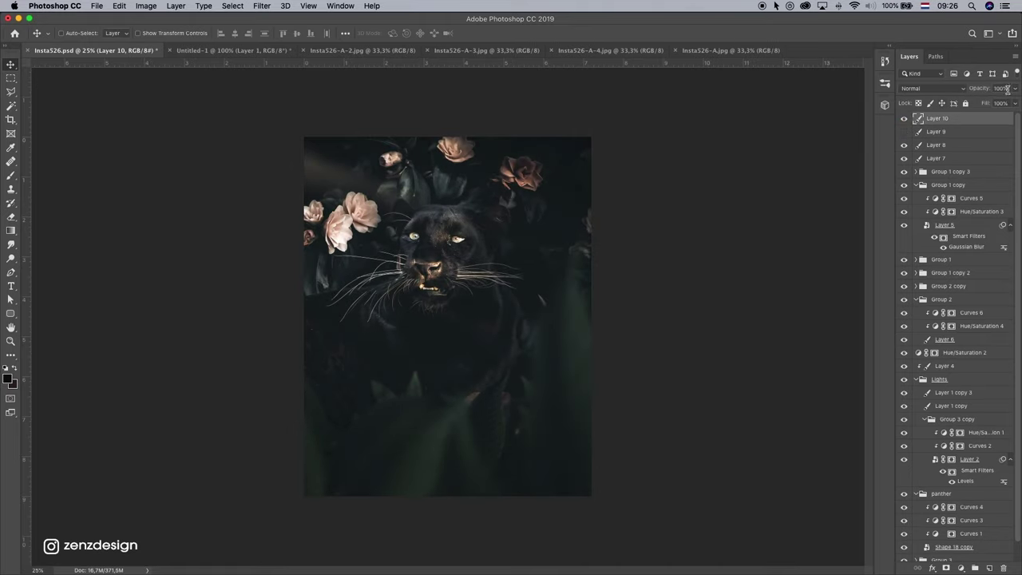
pyautogui.moveTo(1007, 89); pyautogui.dragTo(951, 89)
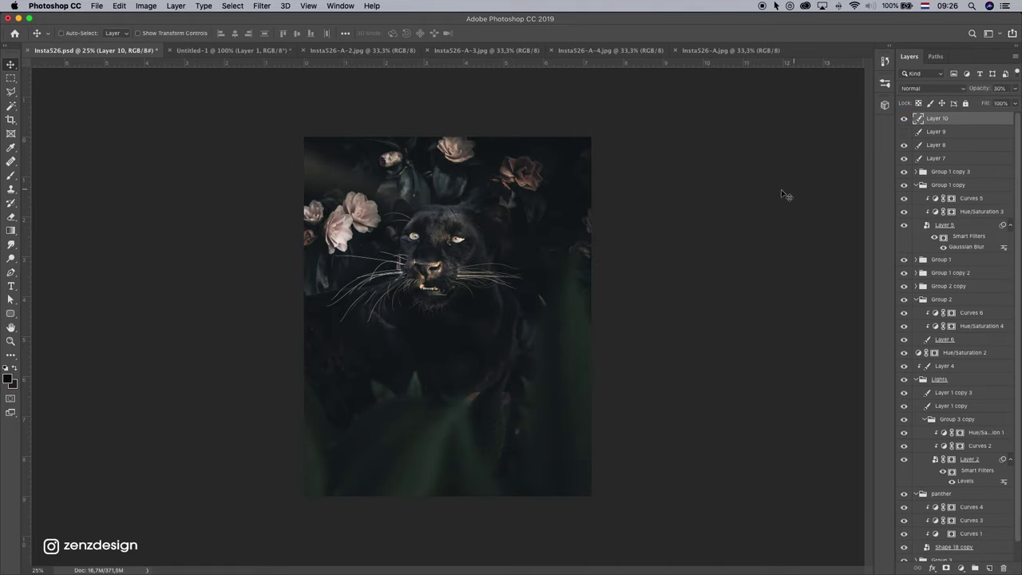
pyautogui.rightClick(671, 172)
pyautogui.click(702, 212)
pyautogui.rightClick(768, 150)
pyautogui.click(794, 183)
# Add a Curves adjustment on top, lifting the black point and checking the Red, Green and Blue channels.
pyautogui.press('z')
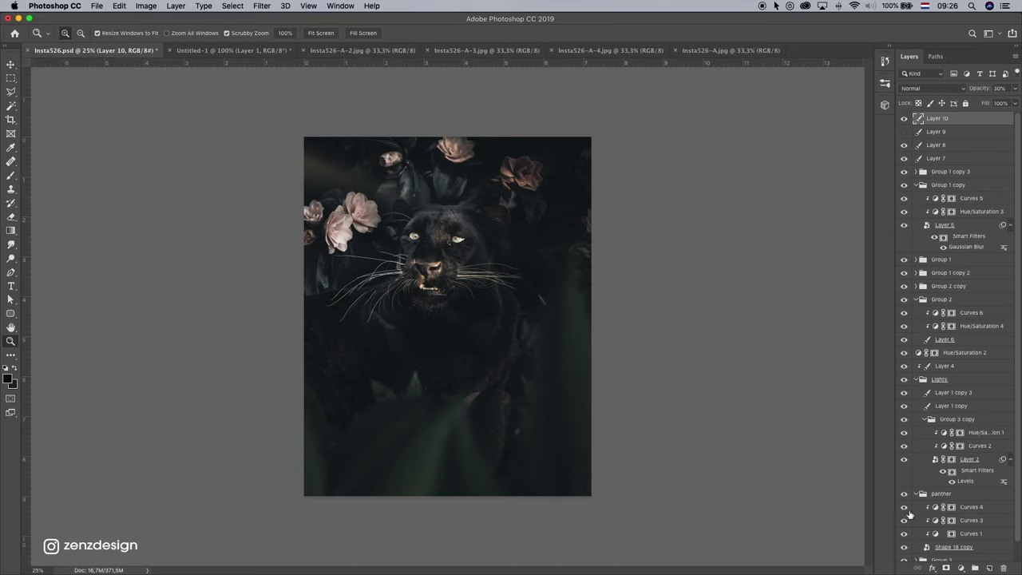
pyautogui.click(960, 568)
pyautogui.click(958, 418)
pyautogui.moveTo(707, 273); pyautogui.dragTo(709, 271)
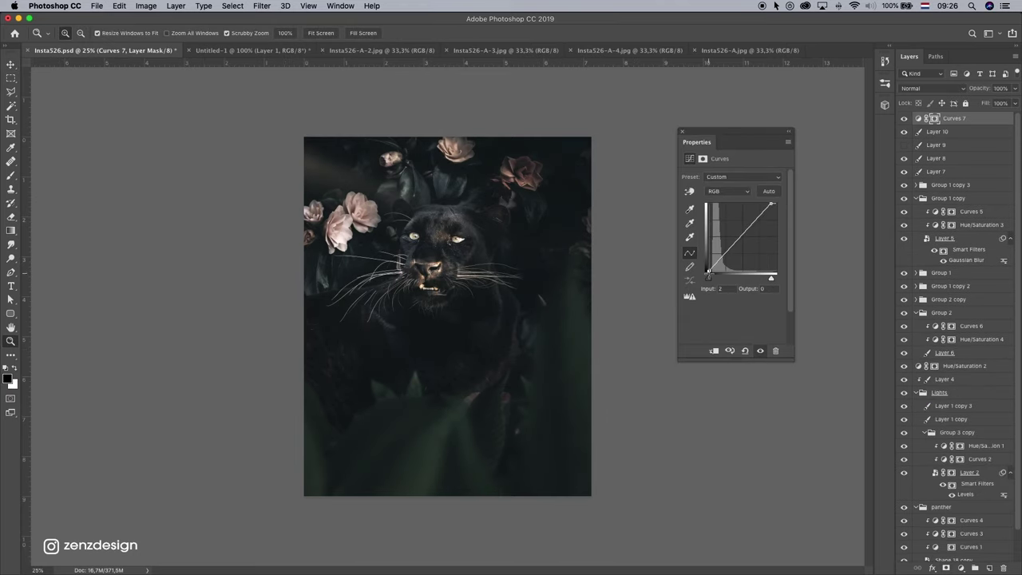
pyautogui.click(727, 191)
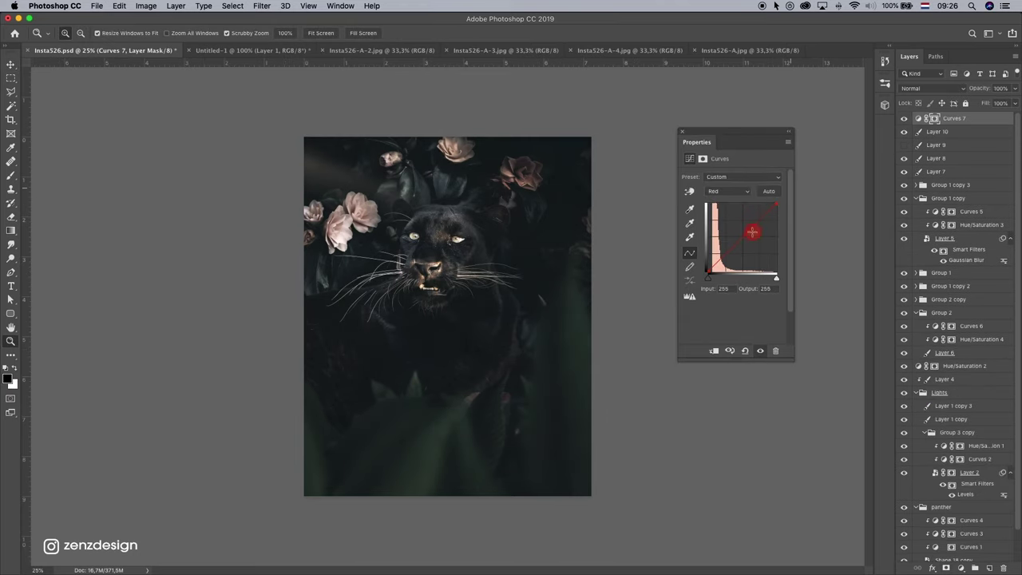
pyautogui.hotkey('alt', '4')
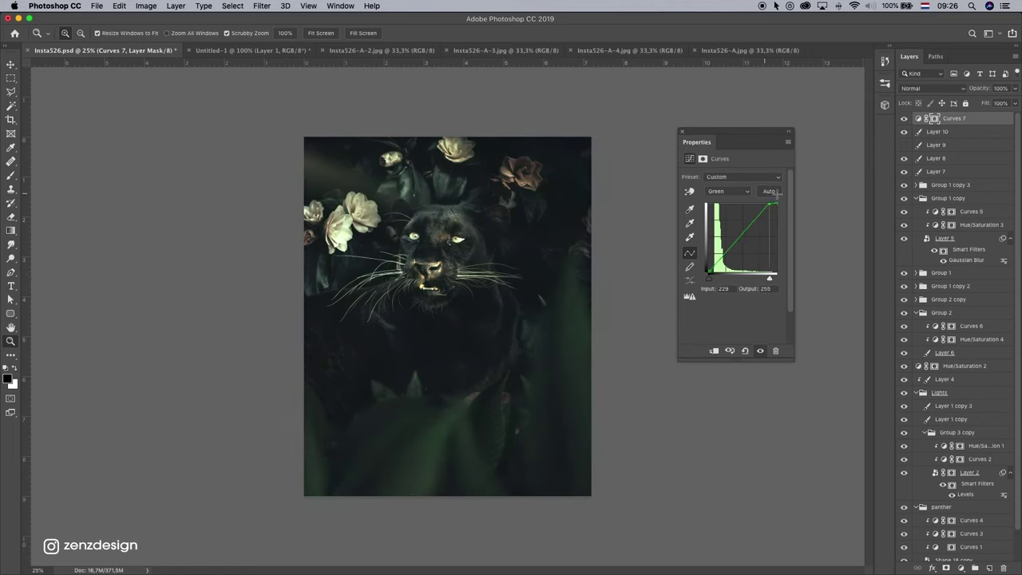
pyautogui.hotkey('alt', '5')
# Add a Color Balance adjustment with shifted midtones, and set the pasteboard to dark gray.
pyautogui.click(960, 567)
pyautogui.click(962, 455)
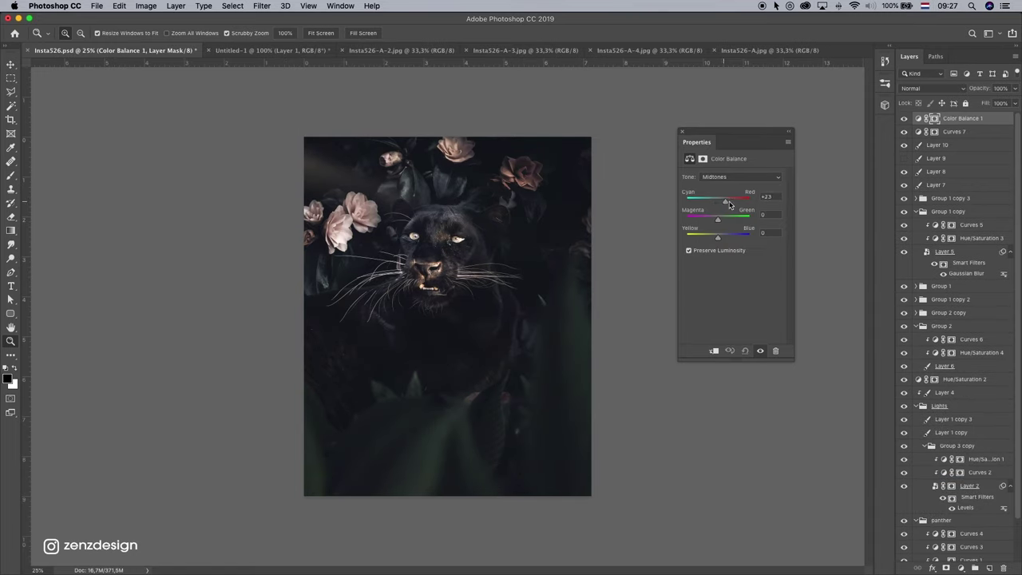
pyautogui.moveTo(717, 238); pyautogui.dragTo(720, 240)
pyautogui.click(936, 144)
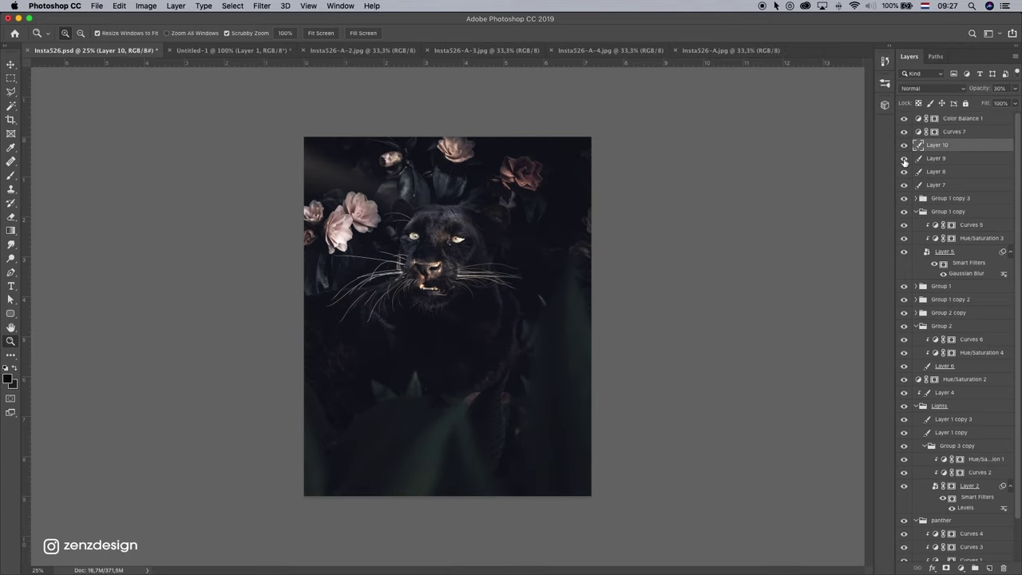
pyautogui.rightClick(647, 253)
pyautogui.click(663, 279)
# Compare Layer 9 on and off and raise Layer 8's opacity to about 61%.
pyautogui.click(936, 158)
pyautogui.click(906, 184)
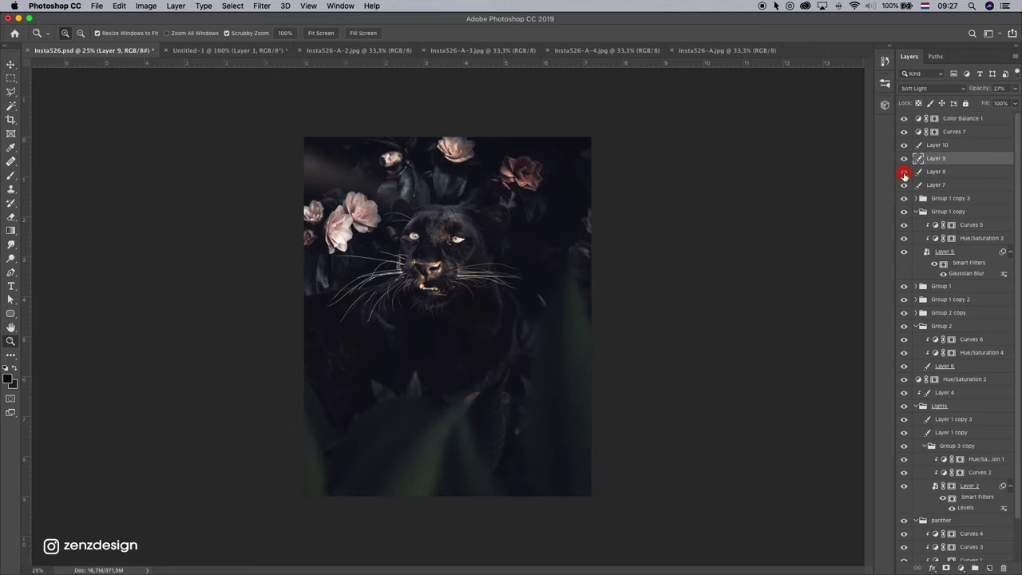
pyautogui.click(905, 183)
pyautogui.click(936, 171)
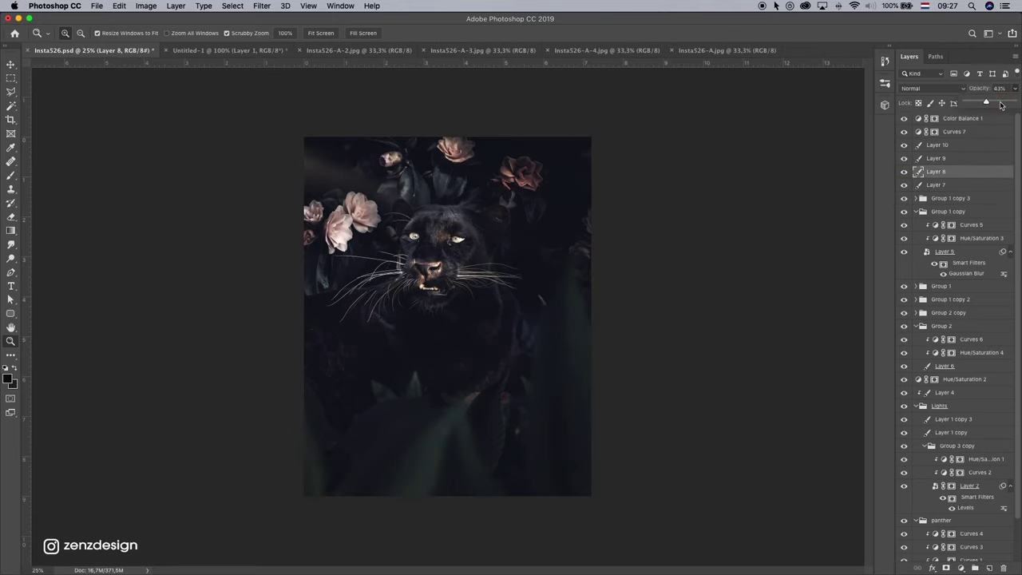
pyautogui.click(1015, 88)
pyautogui.rightClick(733, 168)
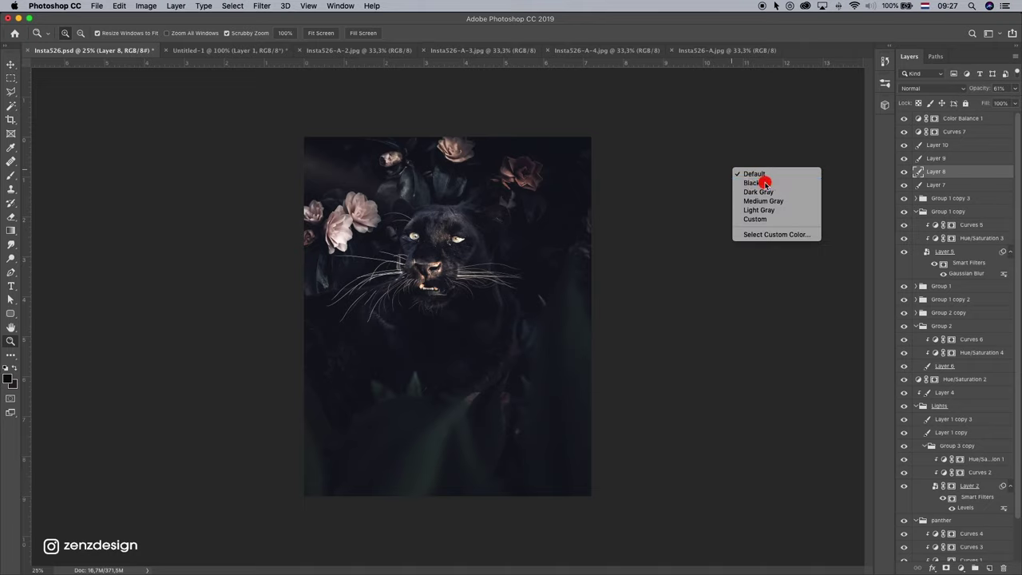
pyautogui.click(765, 170)
pyautogui.rightClick(767, 171)
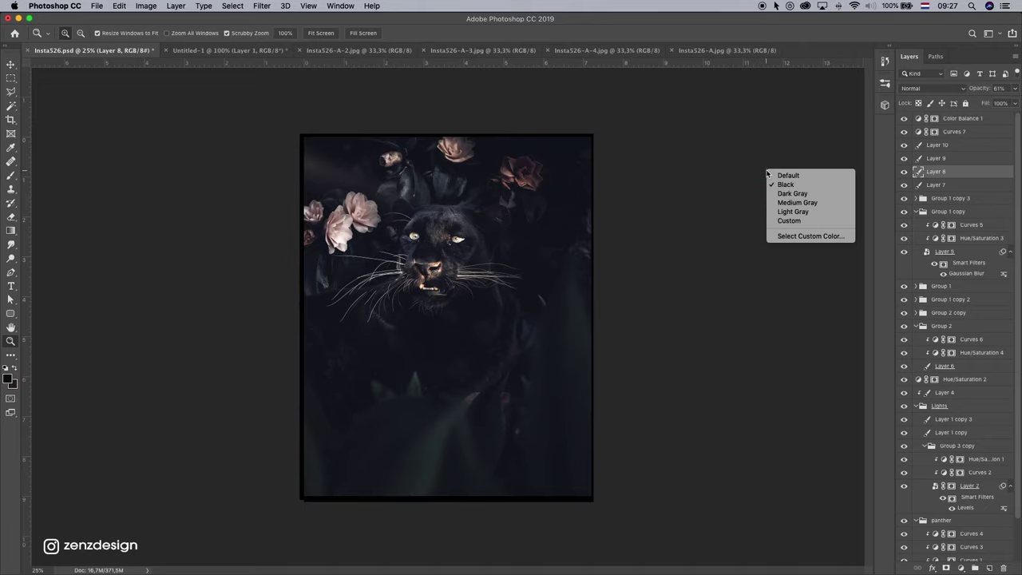
pyautogui.click(799, 221)
# Add a Levels adjustment, raise Layer 10's opacity above 50%, and compare Layer 8's effect.
pyautogui.hotkey('ctrl', 'l')
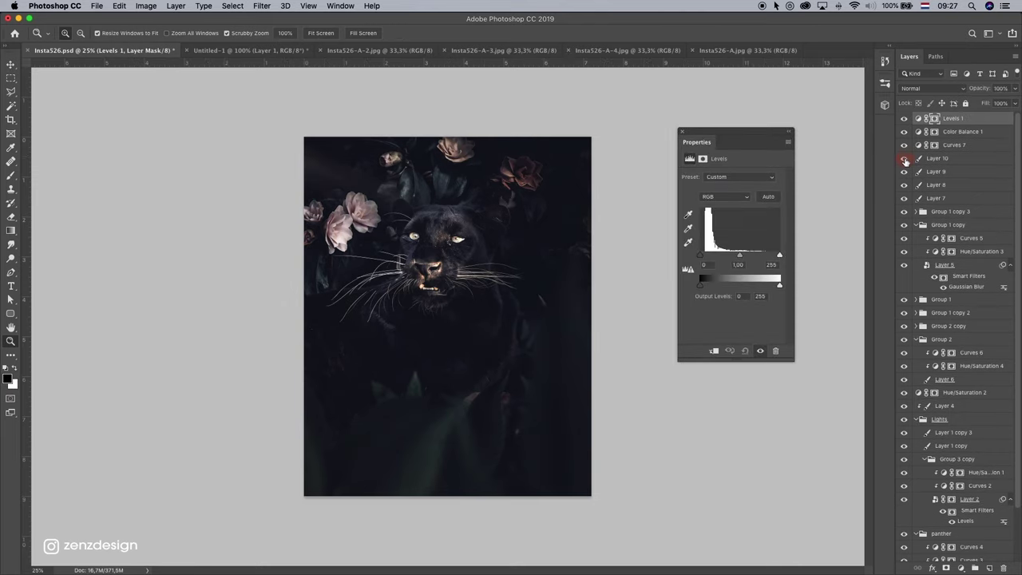
pyautogui.click(937, 158)
pyautogui.moveTo(1004, 93); pyautogui.dragTo(992, 104)
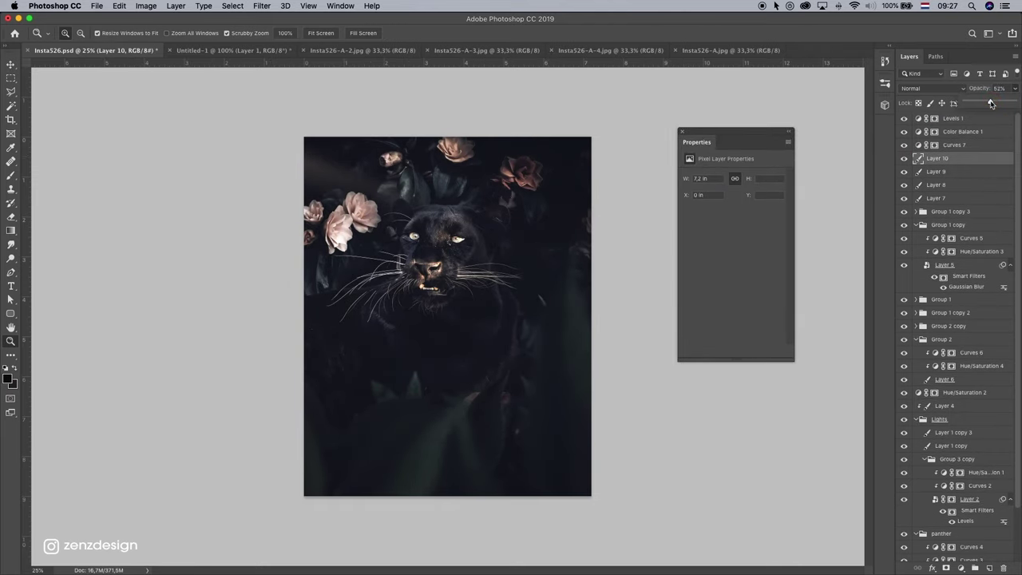
pyautogui.click(940, 172)
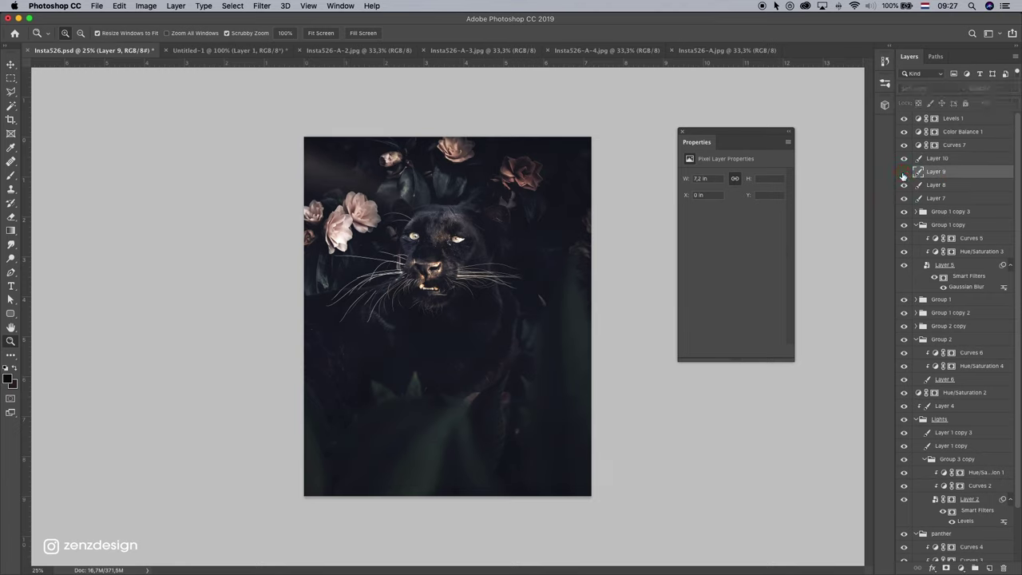
pyautogui.click(904, 172)
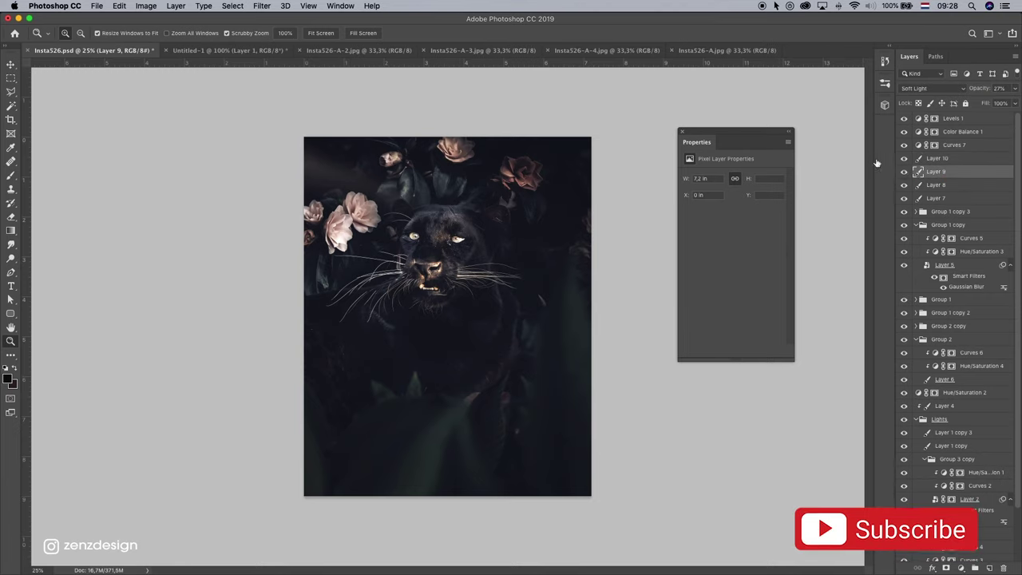
pyautogui.click(904, 184)
pyautogui.click(904, 184)
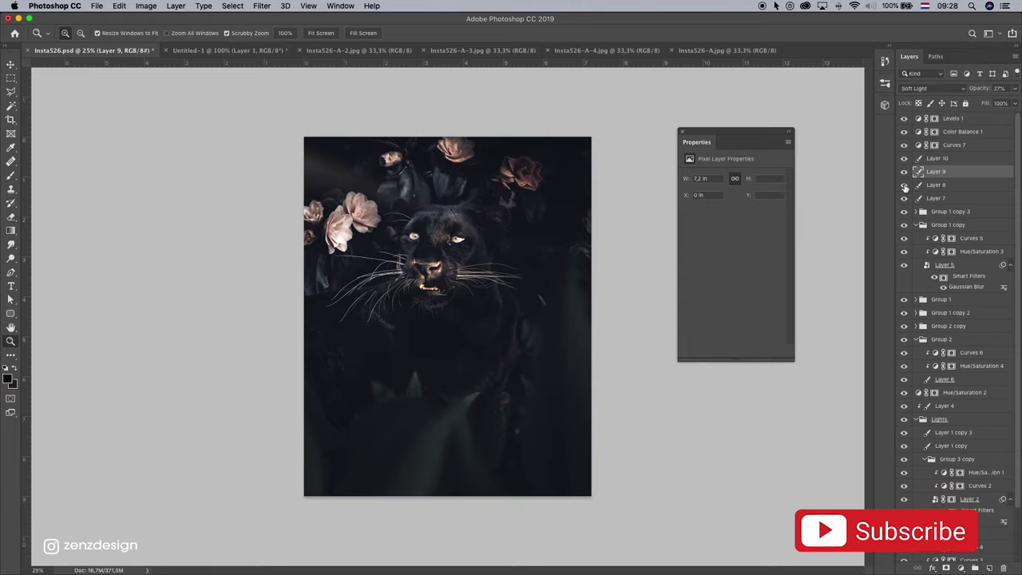